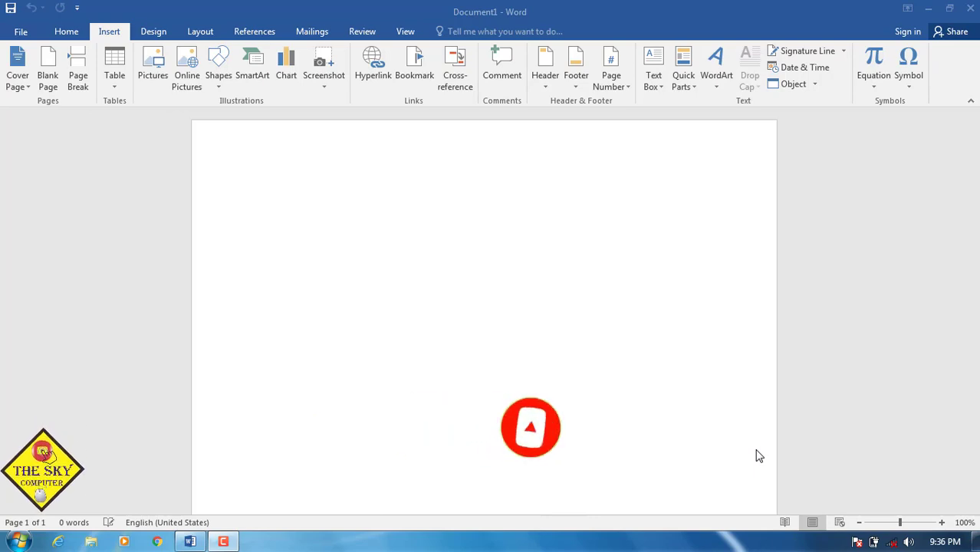
Insert the built-in Whisp cover page at the start of the document
click(17, 86)
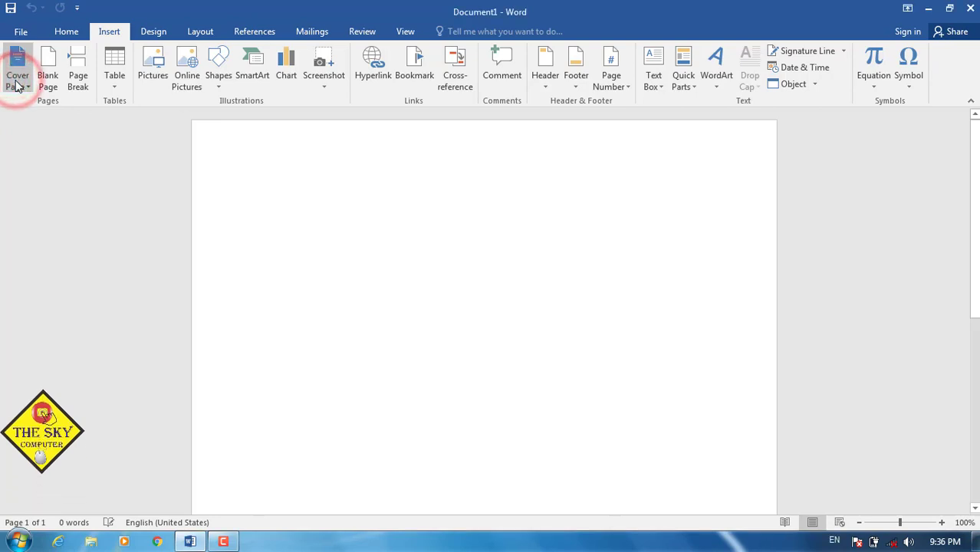
click(19, 88)
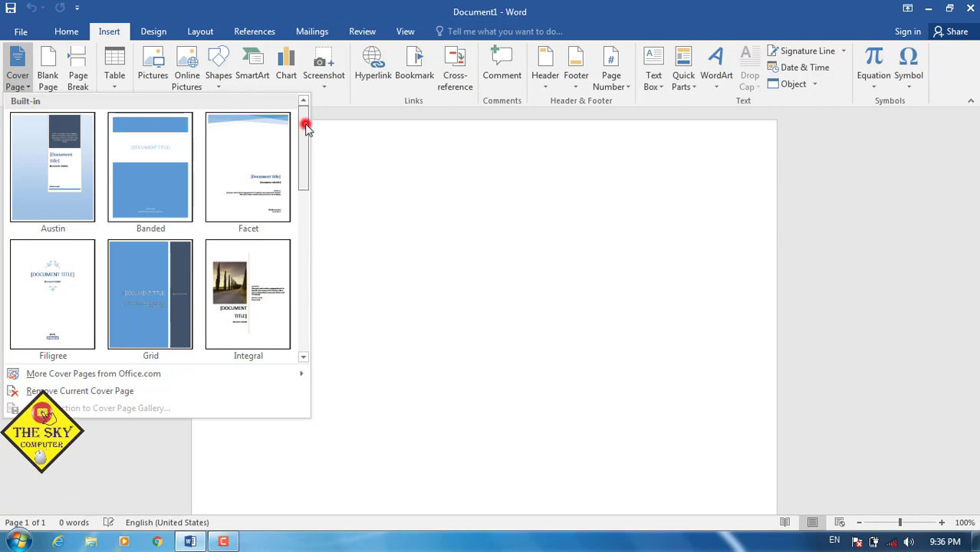
drag(306, 125, 306, 300)
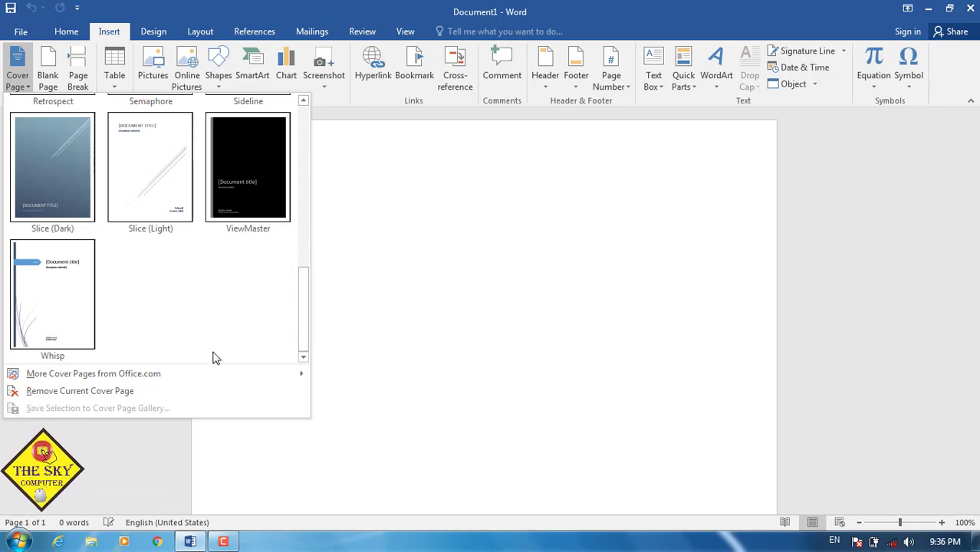
mouse_move(228, 374)
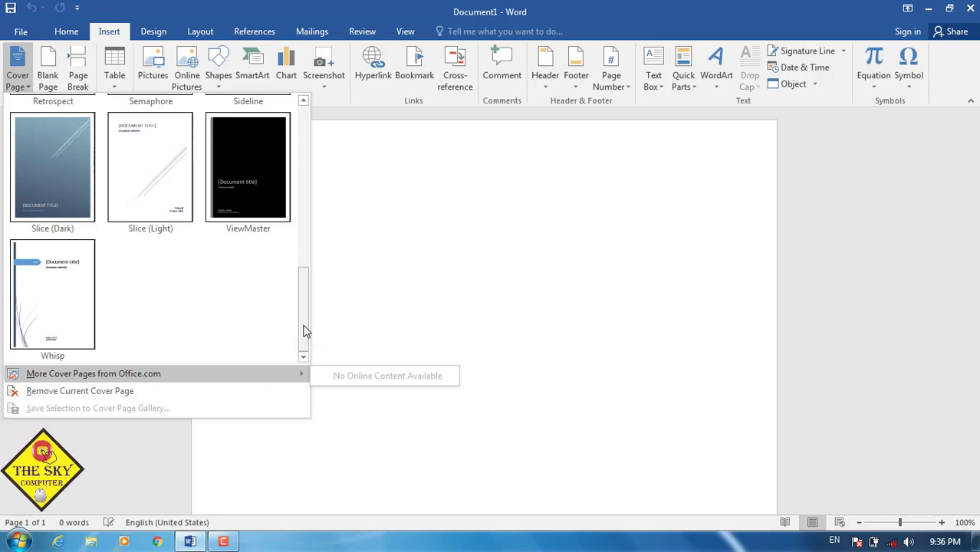
mouse_move(305, 329)
mouse_down()
mouse_move(305, 315)
mouse_move(306, 326)
mouse_up()
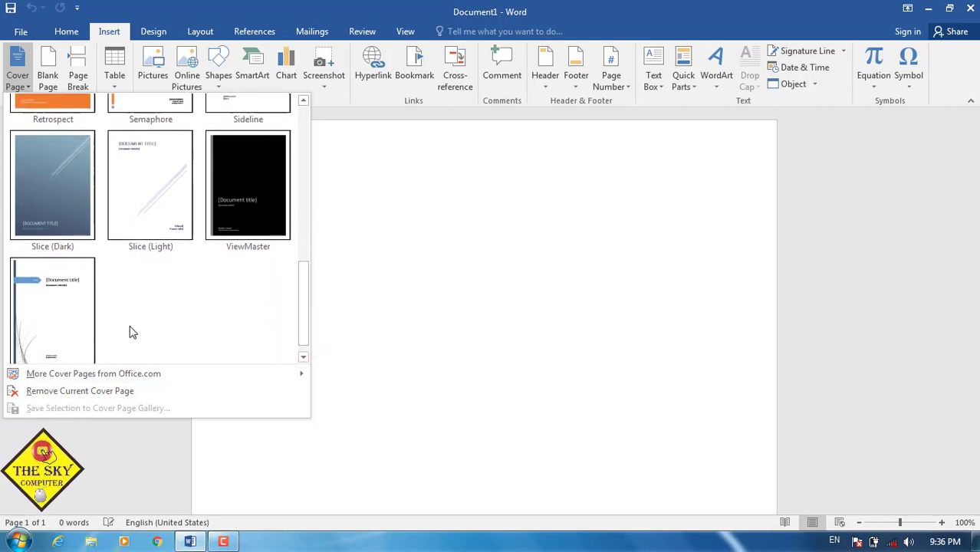
click(57, 309)
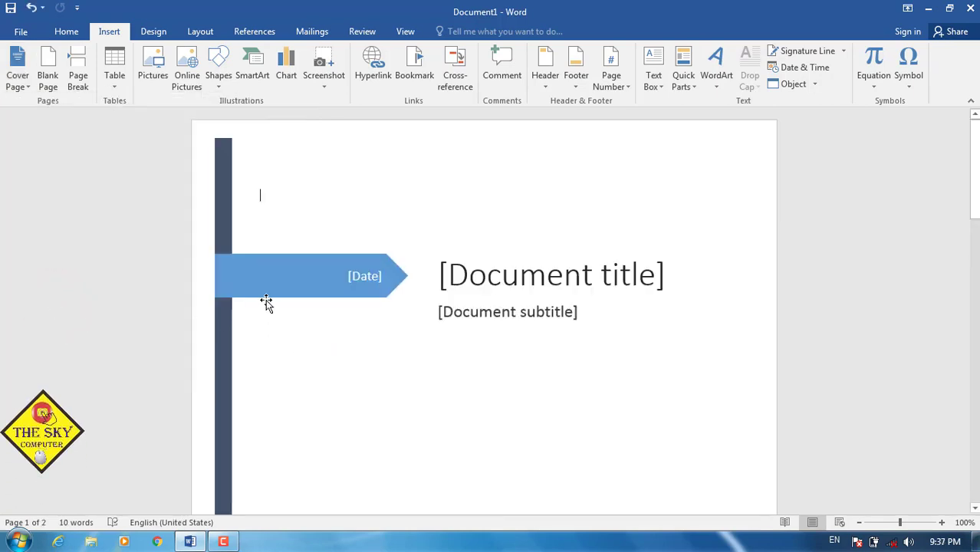
Set the cover page's date field to today's date, 2/17/2021
click(375, 275)
click(393, 276)
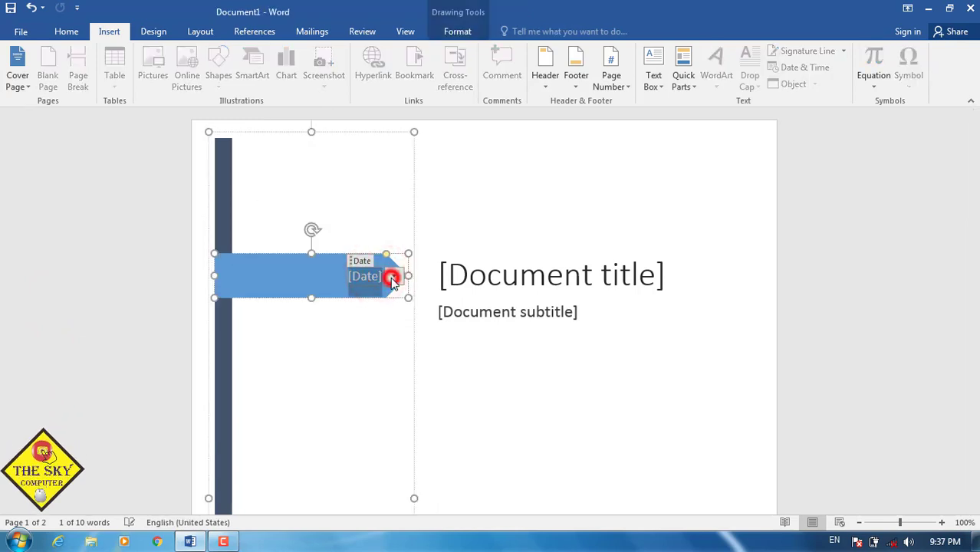
click(335, 394)
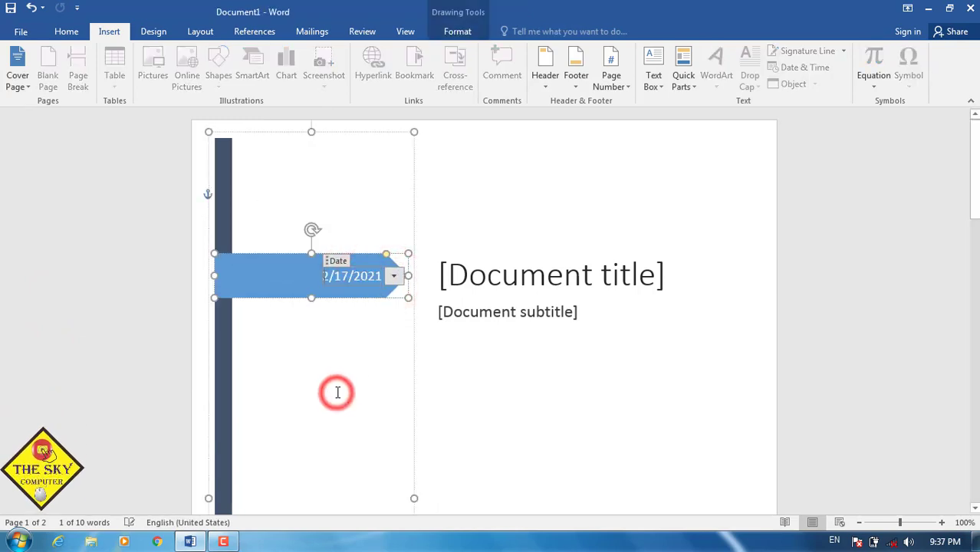
Examine the title, subtitle and company name placeholders on the cover page
click(494, 277)
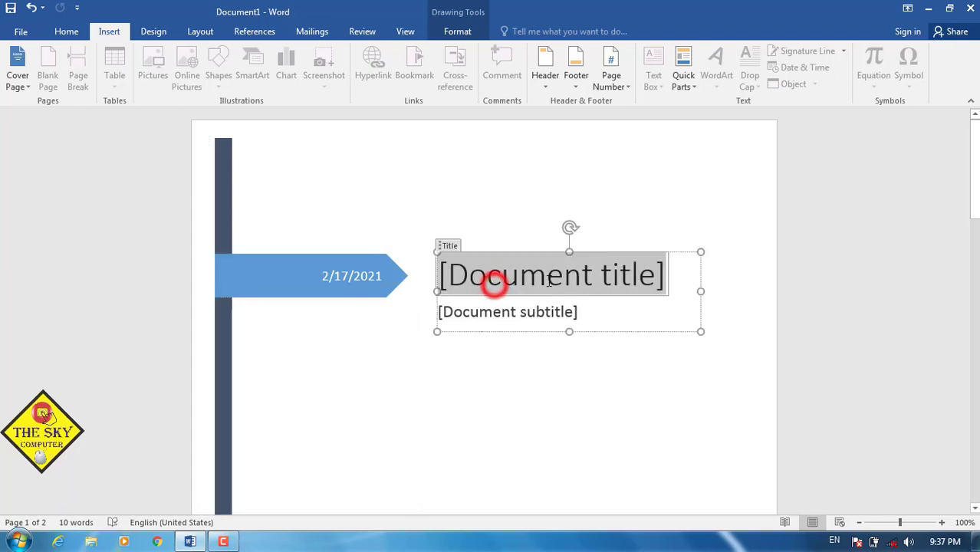
click(546, 307)
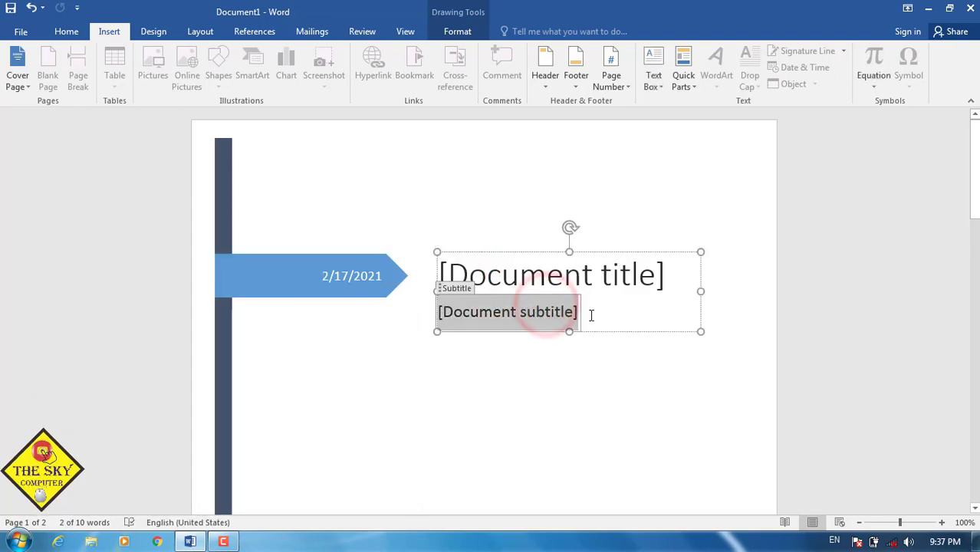
drag(975, 153, 975, 264)
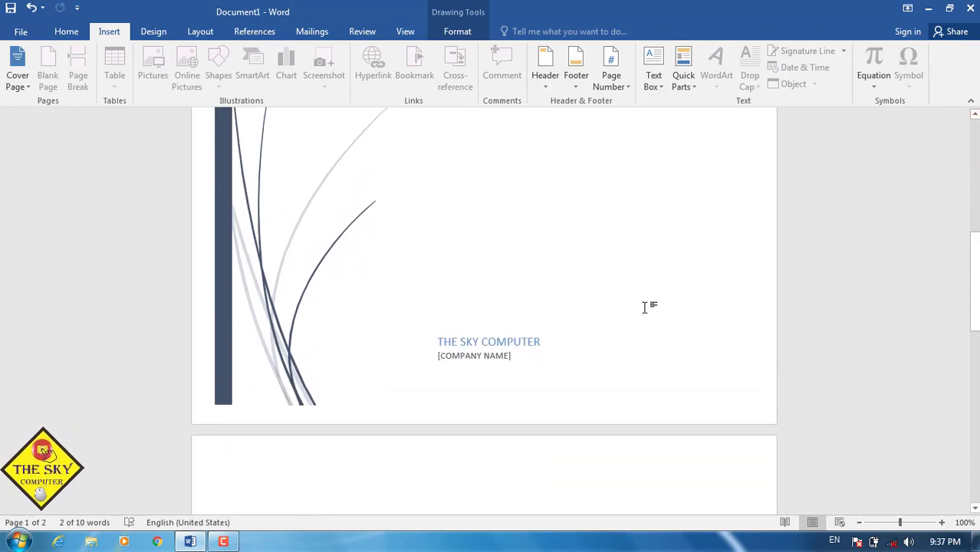
click(491, 359)
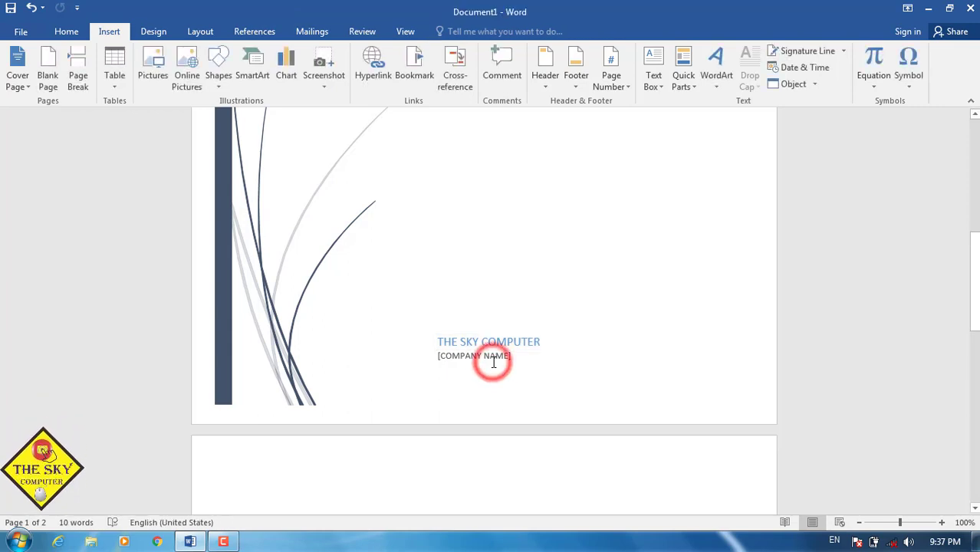
click(493, 358)
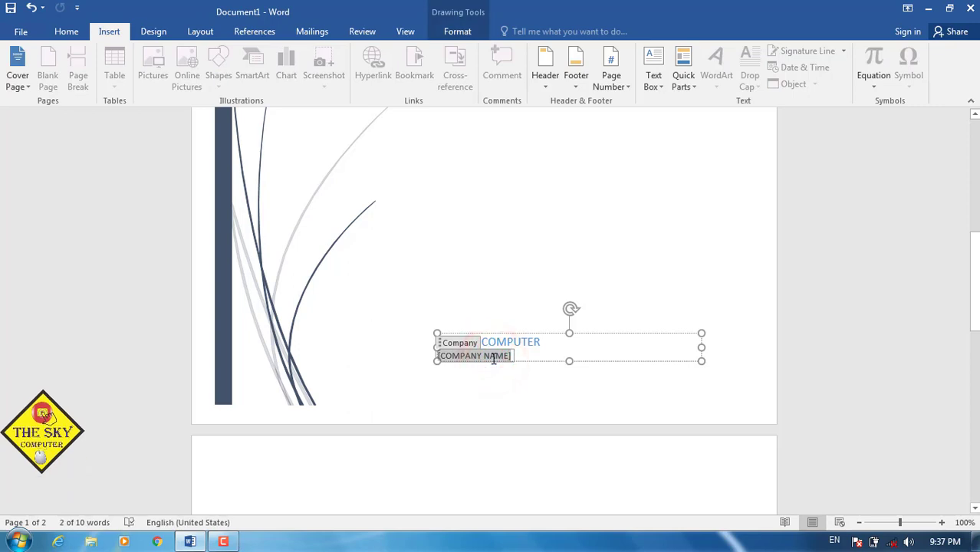
click(545, 410)
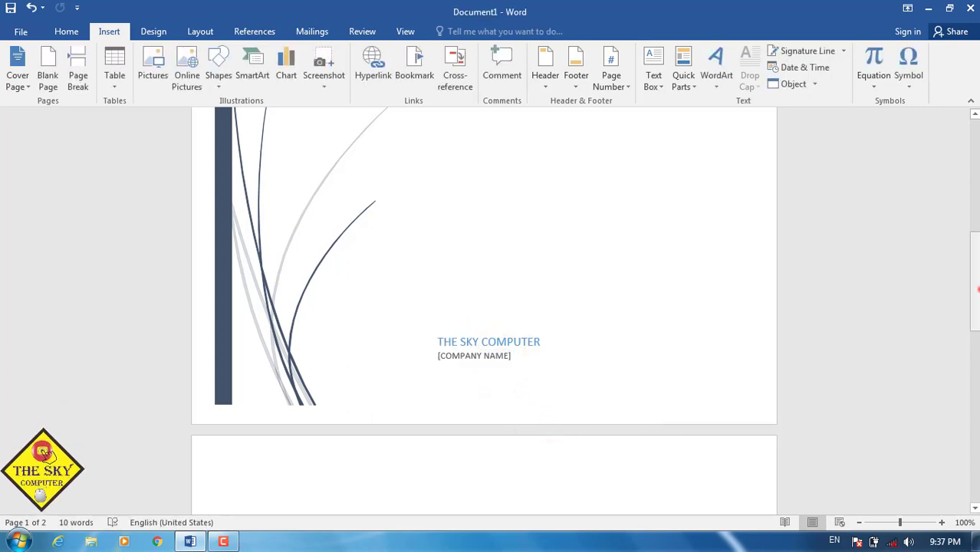
drag(977, 289, 978, 175)
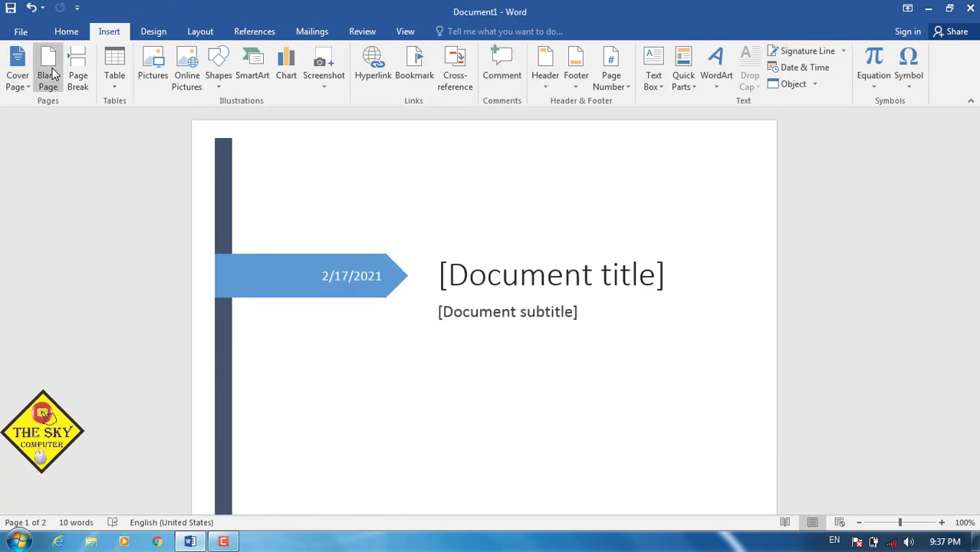
Generate sample text on the page after the cover with the formula =rand(12,3)
drag(976, 154, 975, 322)
scroll(669, 320, down, 3)
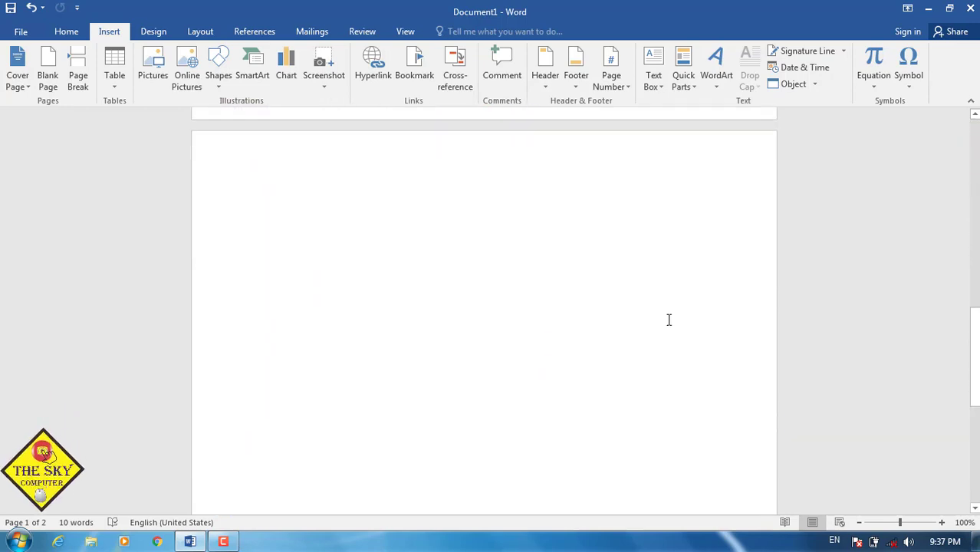
click(355, 272)
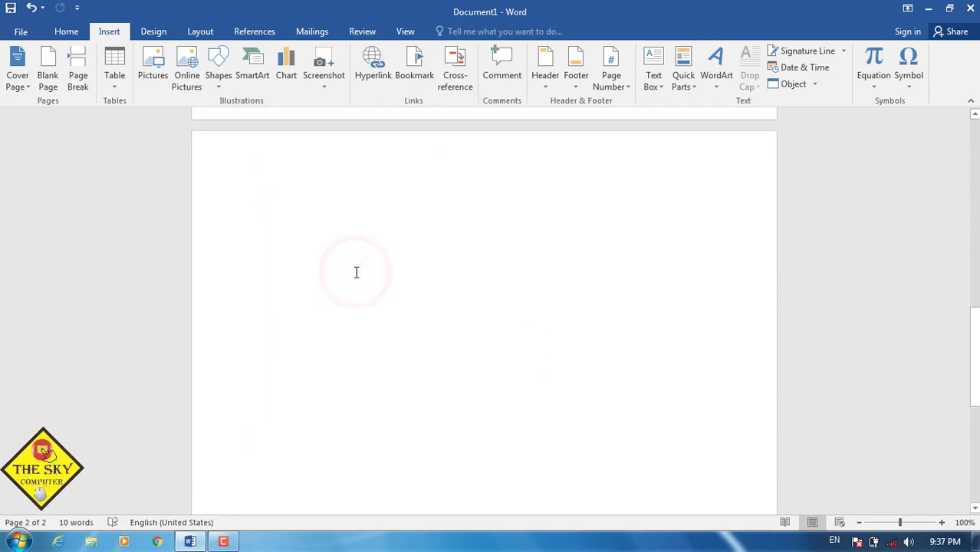
text(=)
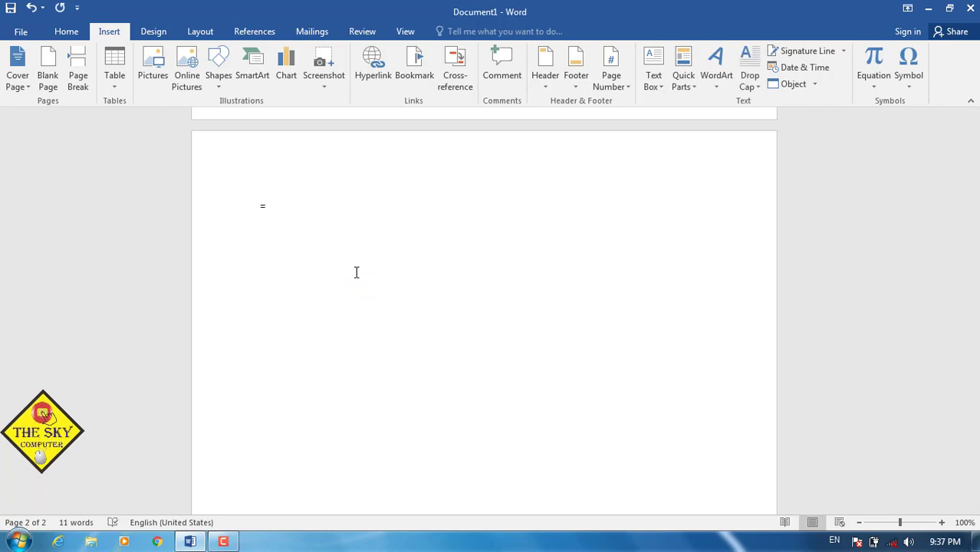
text(ra)
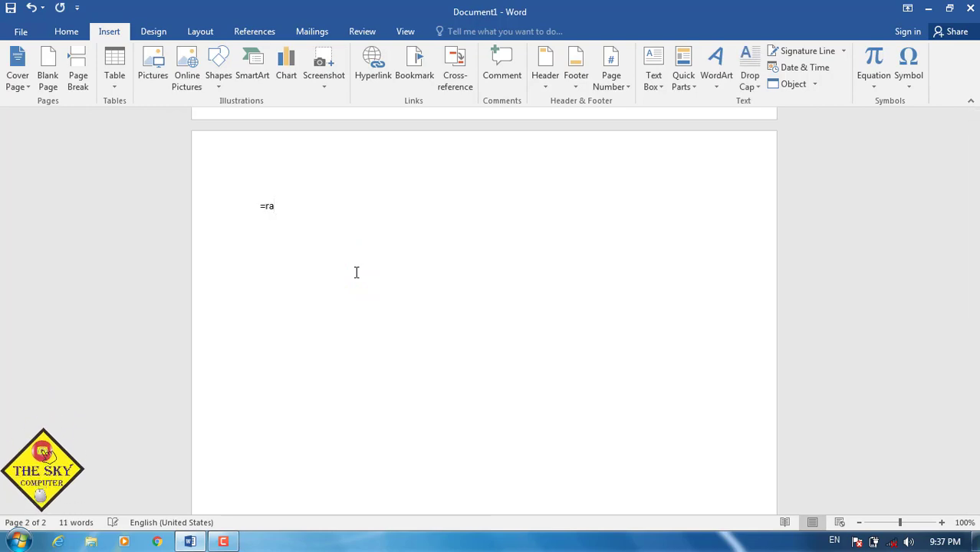
text(nd)
text((12,3))
key(Return)
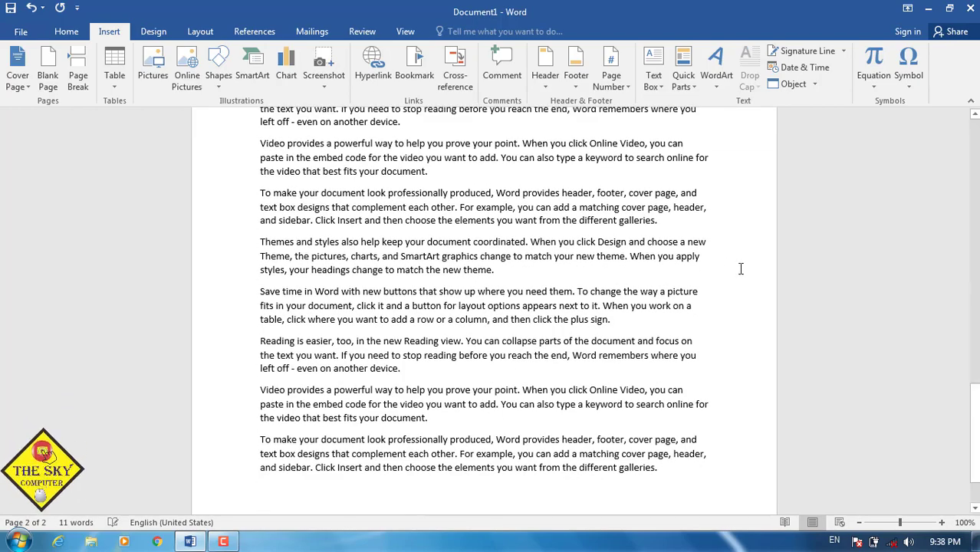
Insert a blank page between the cover page and the first paragraph of the sample text
drag(972, 452, 972, 397)
drag(974, 299, 973, 348)
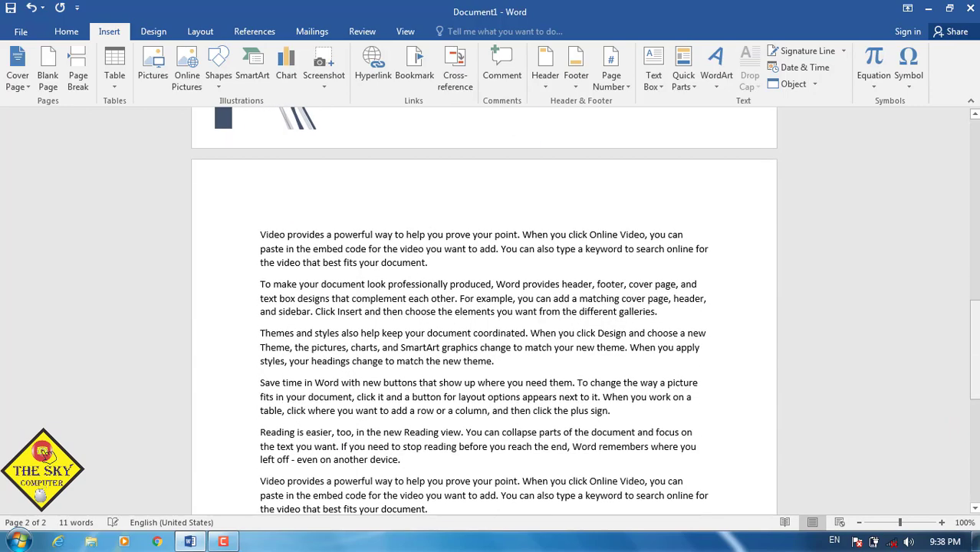
drag(974, 315, 975, 253)
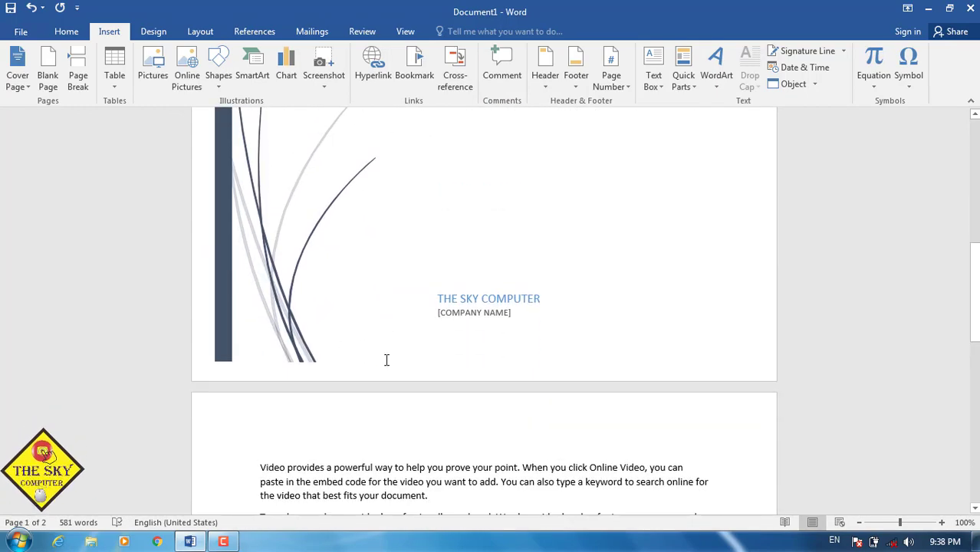
click(259, 467)
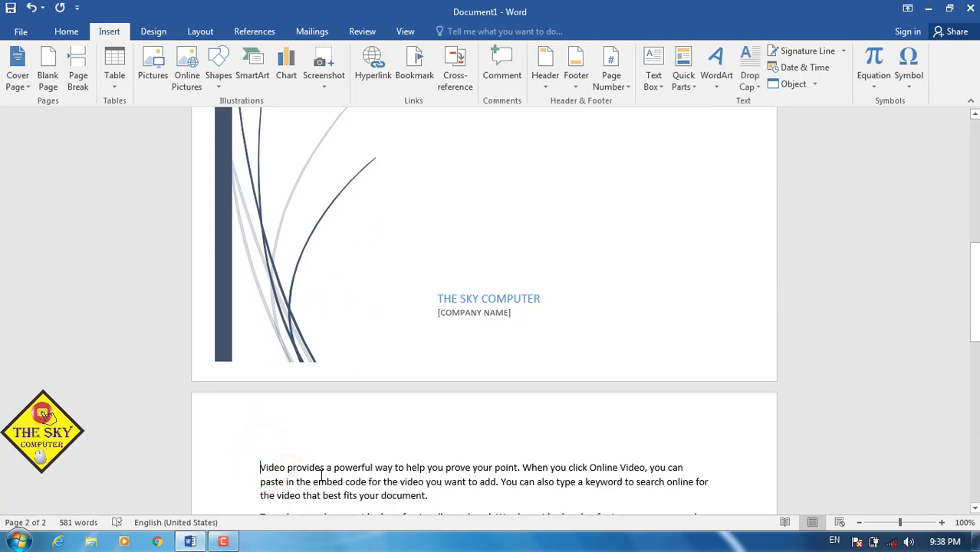
click(46, 73)
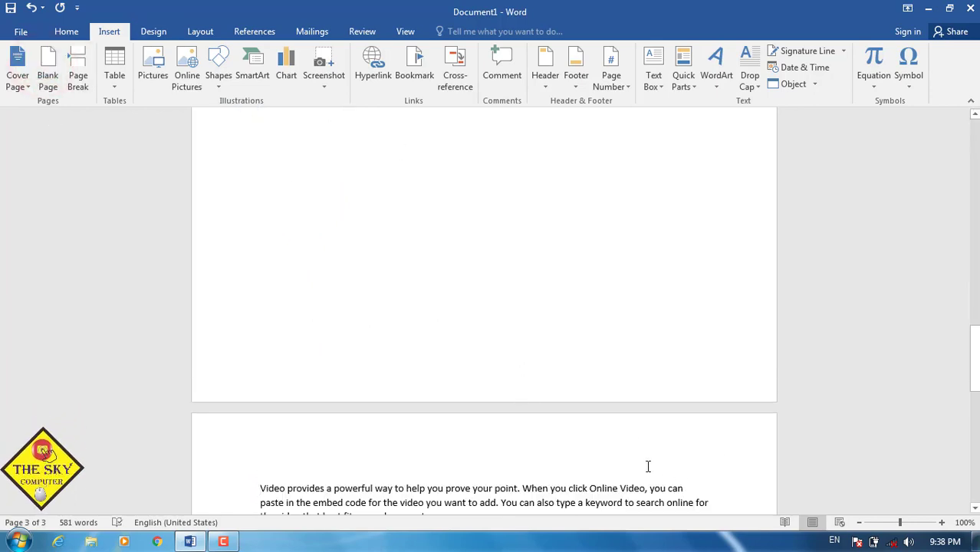
drag(975, 358, 978, 317)
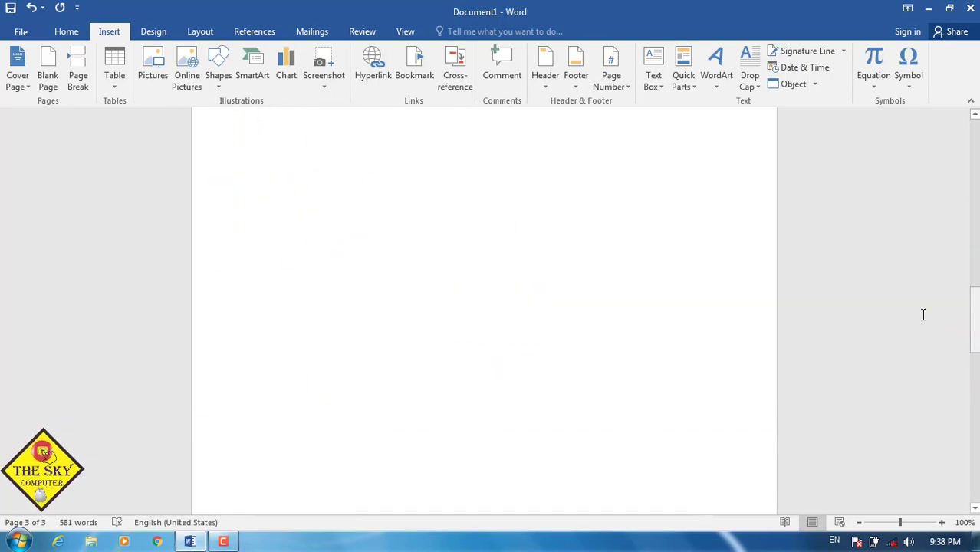
click(484, 373)
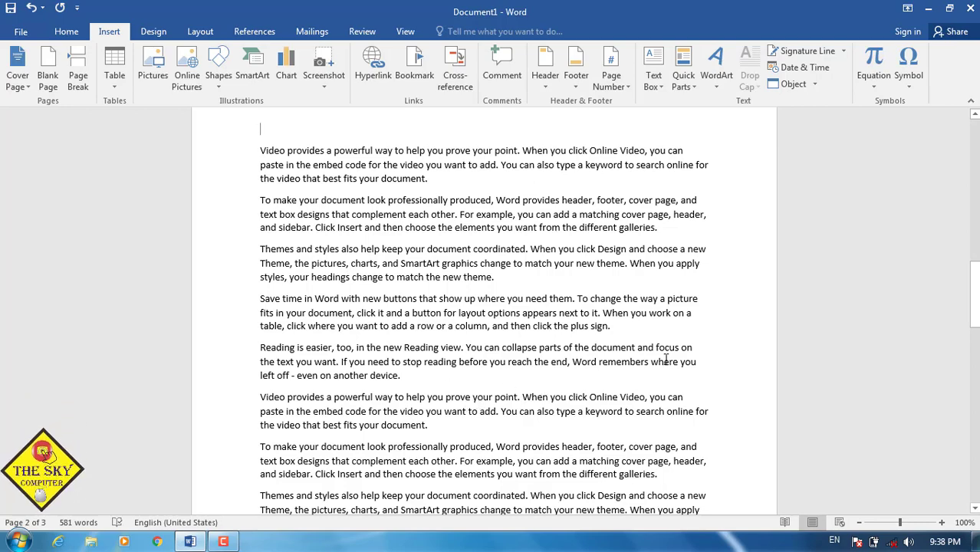
Insert a page break after the sixth sample paragraph, the second one beginning "Video provides a powerful way"
drag(977, 276, 974, 306)
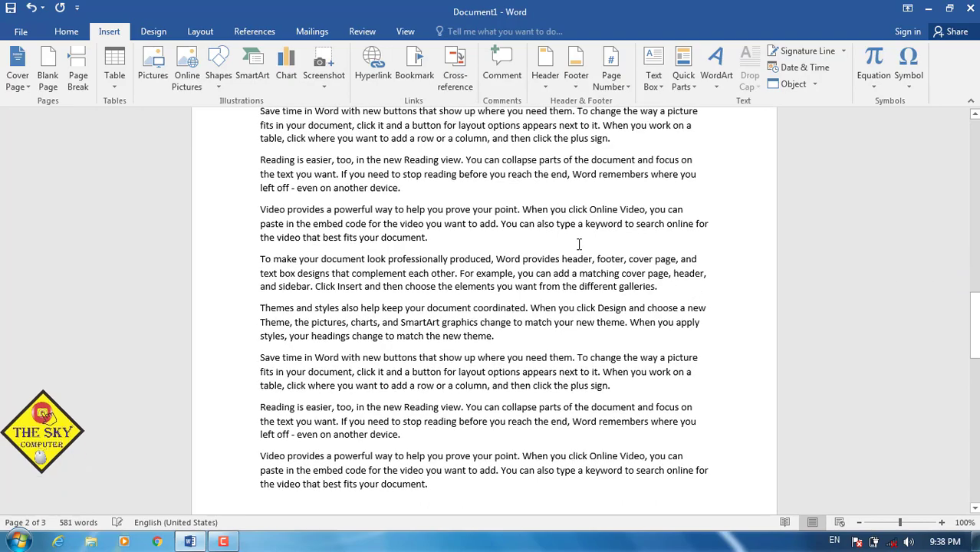
click(430, 239)
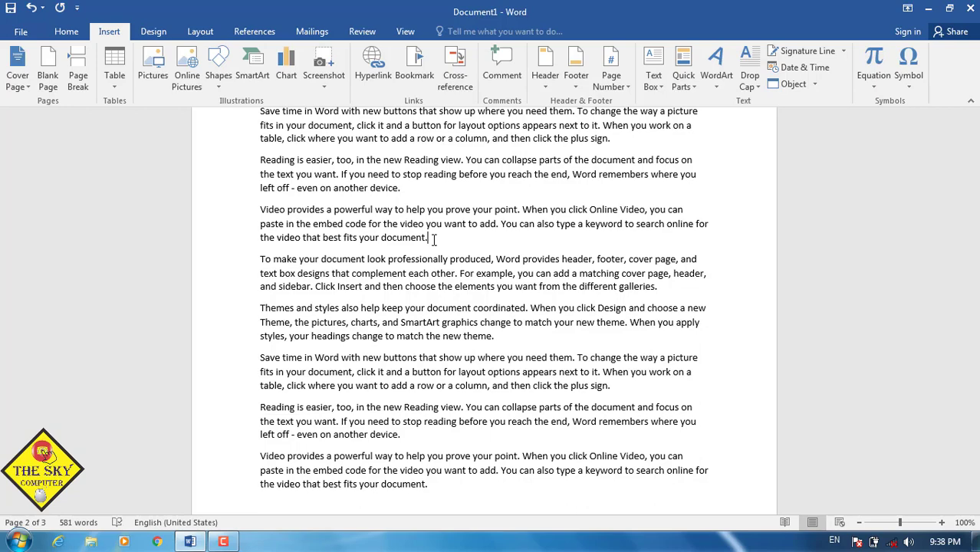
click(76, 74)
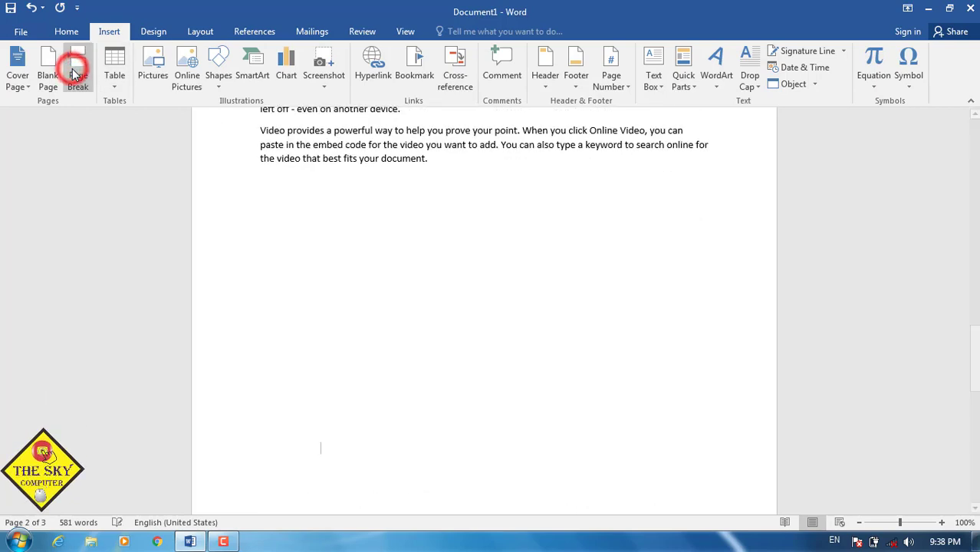
mouse_move(975, 358)
mouse_down()
mouse_move(975, 322)
mouse_move(978, 349)
mouse_up()
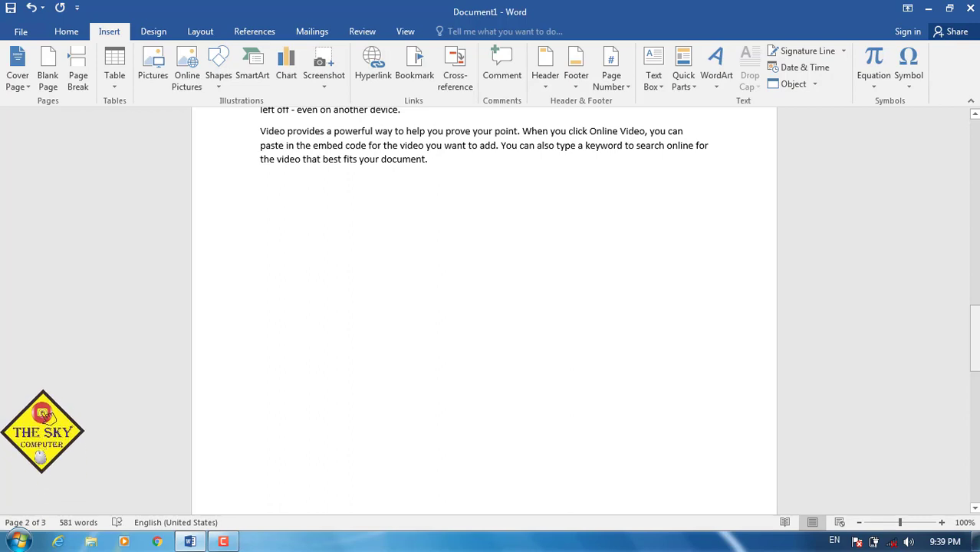
click(120, 93)
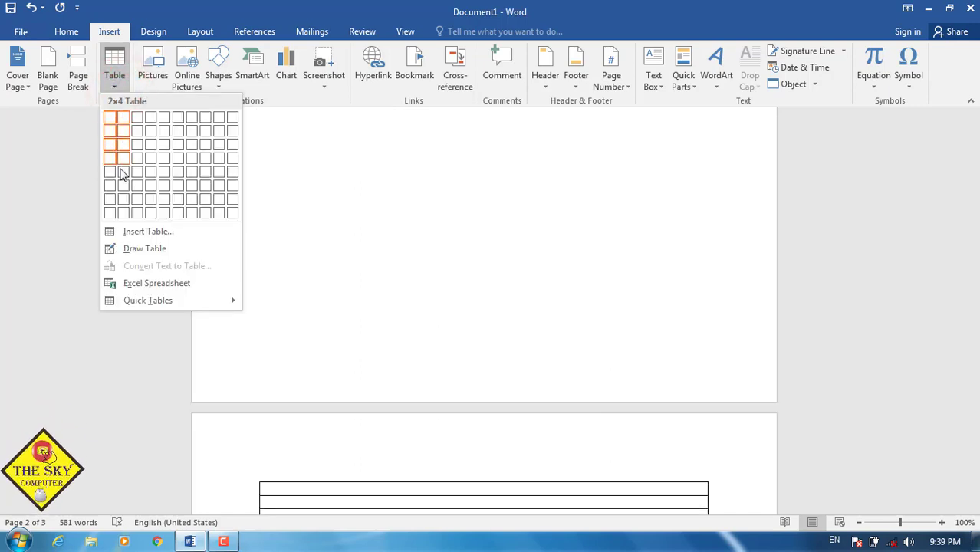
click(473, 285)
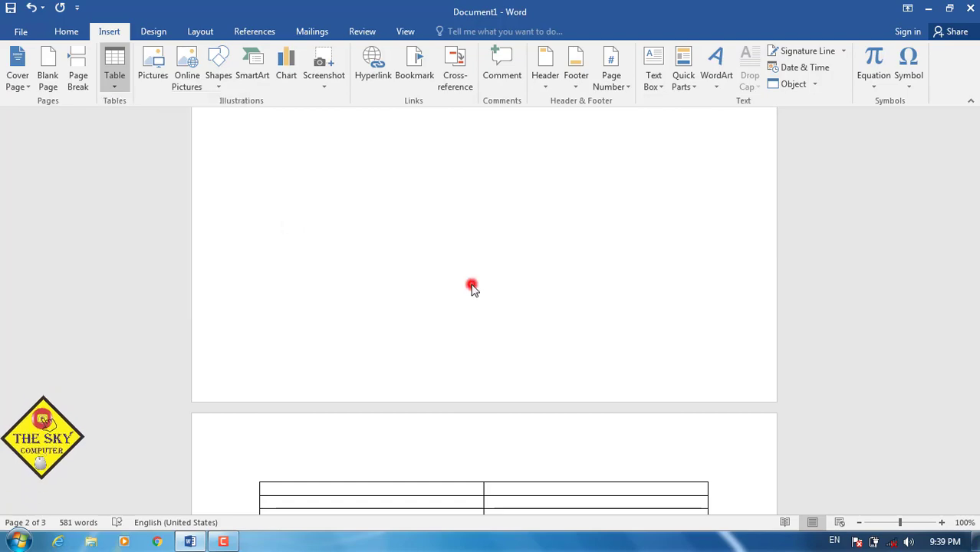
click(426, 329)
Delete all sample text from the first paragraph beginning "Themes and styles" to the end of the document
drag(974, 365, 974, 291)
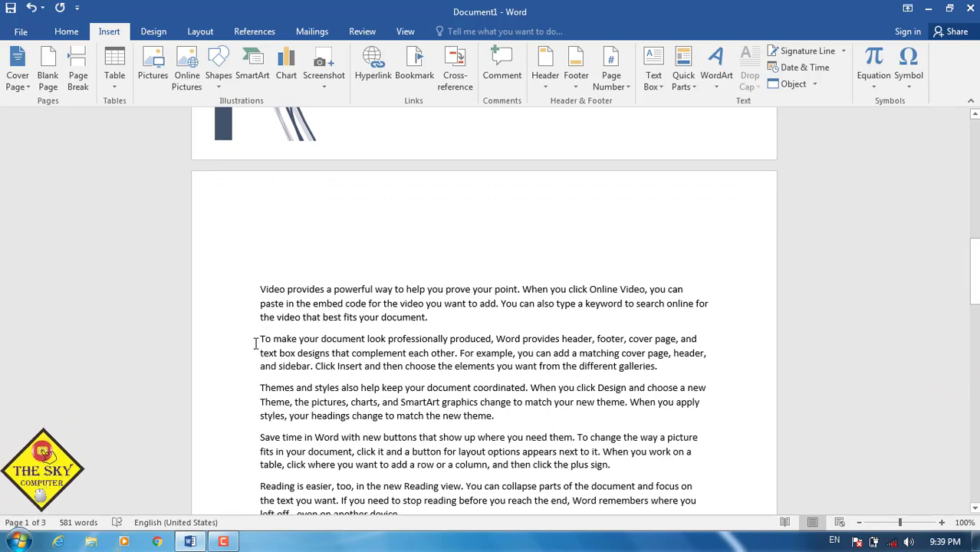
drag(260, 385, 682, 497)
key(Delete)
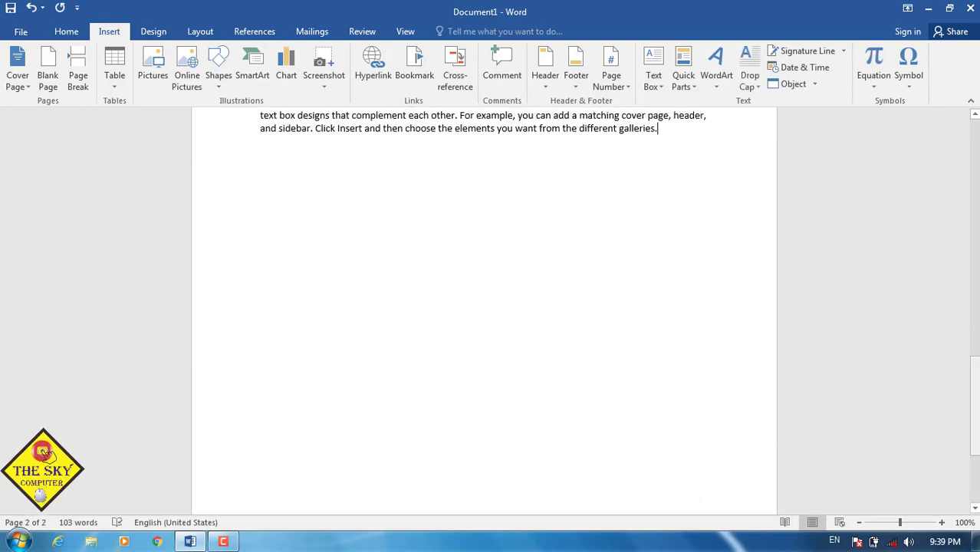
drag(974, 399, 975, 264)
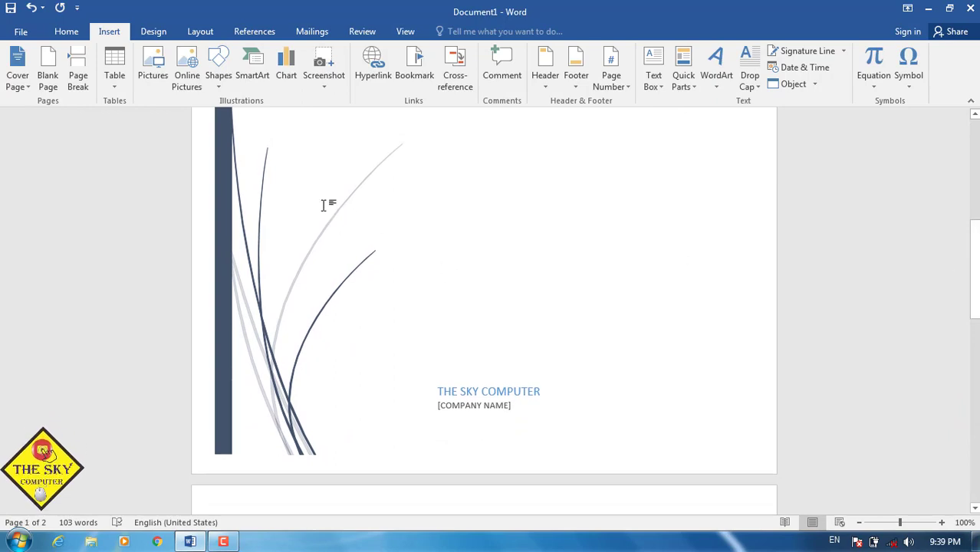
Remove the current cover page from the document
click(30, 89)
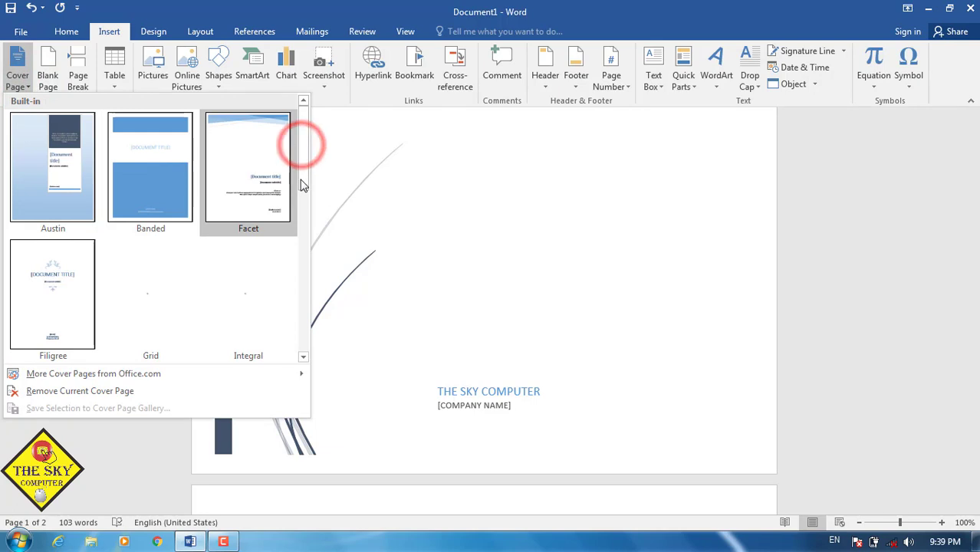
scroll(73, 400, down, 1)
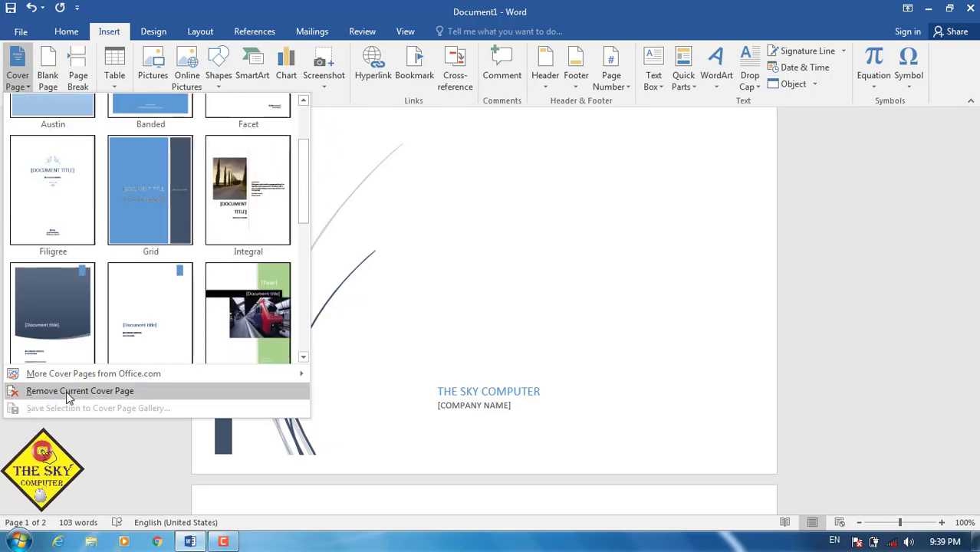
click(75, 392)
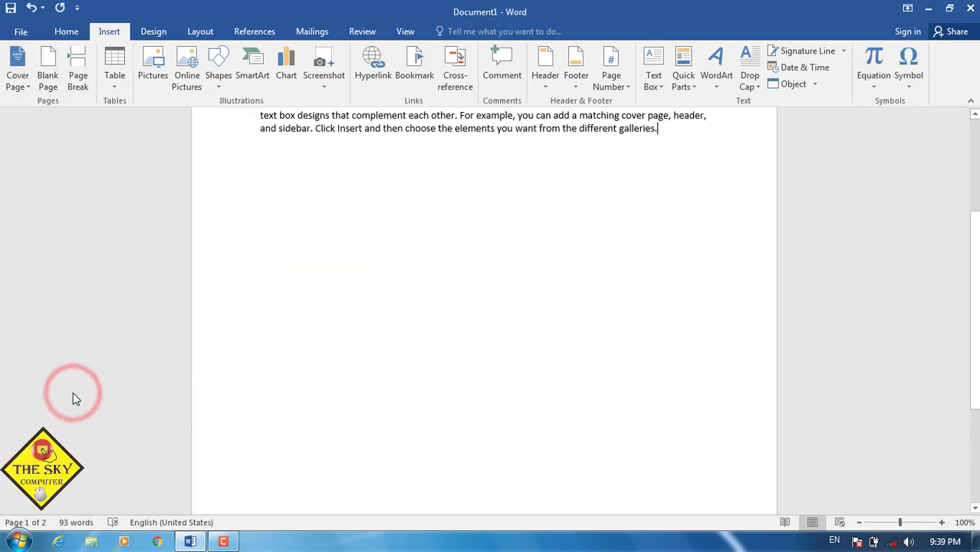
scroll(975, 308, up, 4)
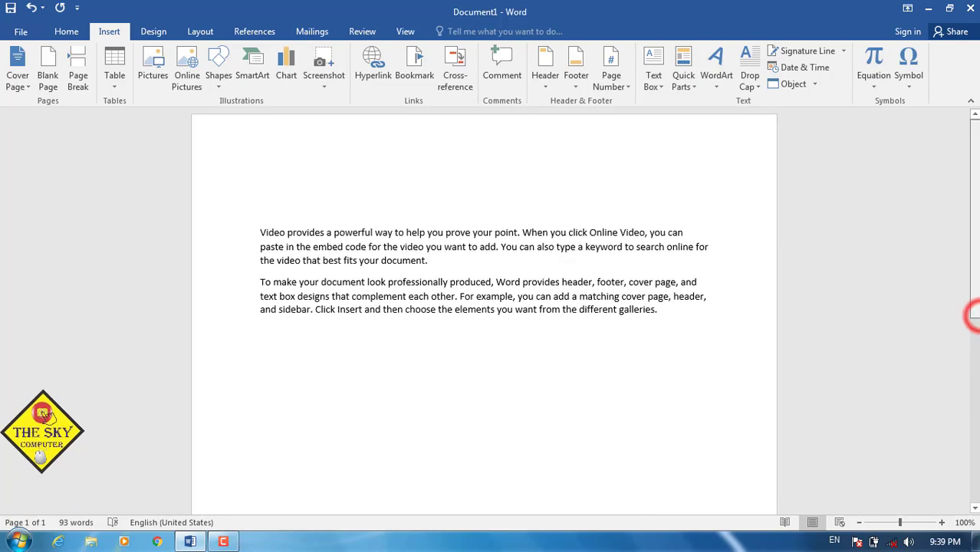
scroll(974, 376, down, 9)
scroll(977, 230, up, 5)
scroll(978, 222, up, 4)
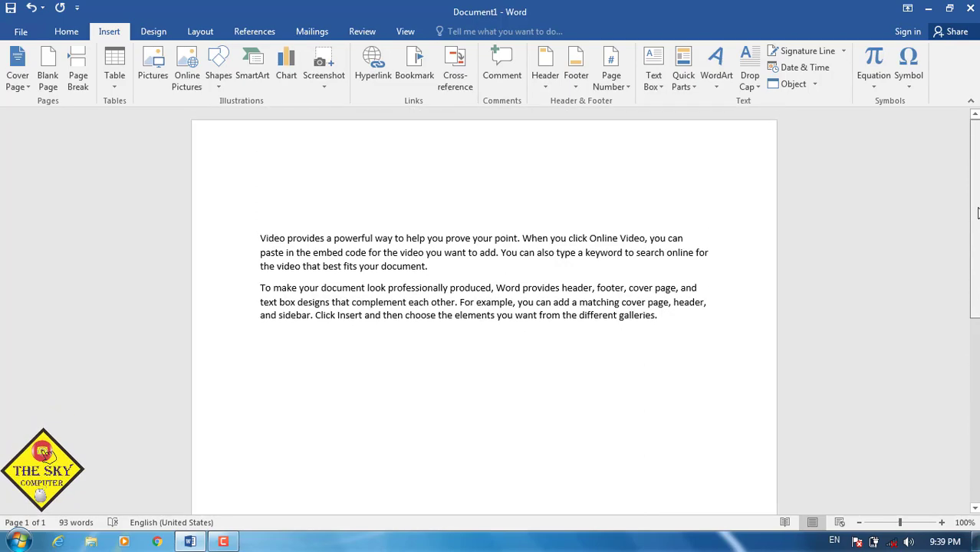
Insert a table with 5 columns and 2 rows beneath the second paragraph, keeping the fixed column width on Auto
click(122, 87)
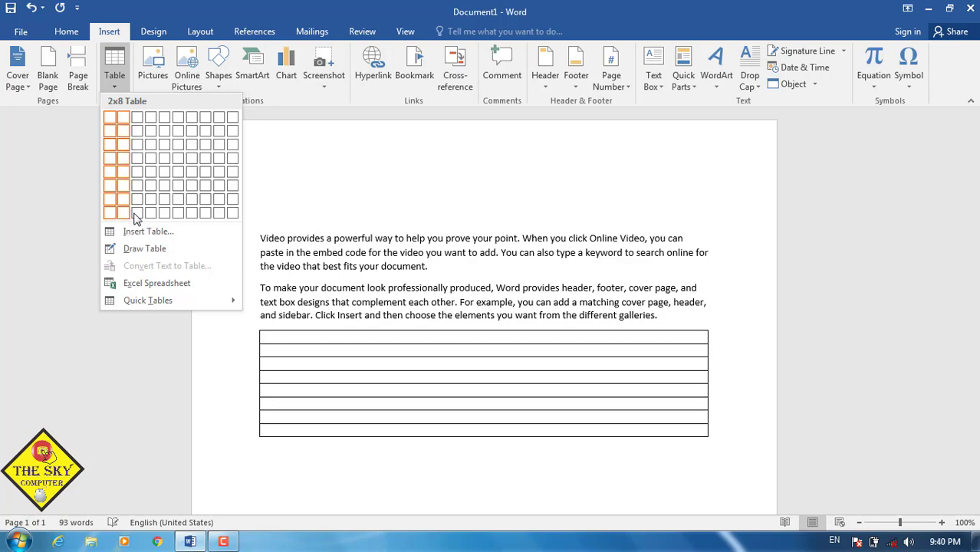
click(204, 234)
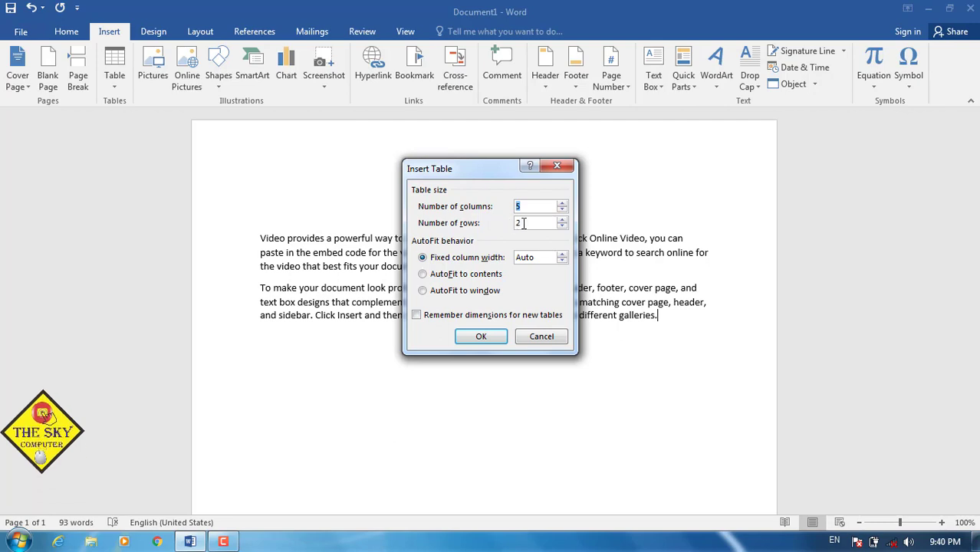
click(526, 223)
click(528, 208)
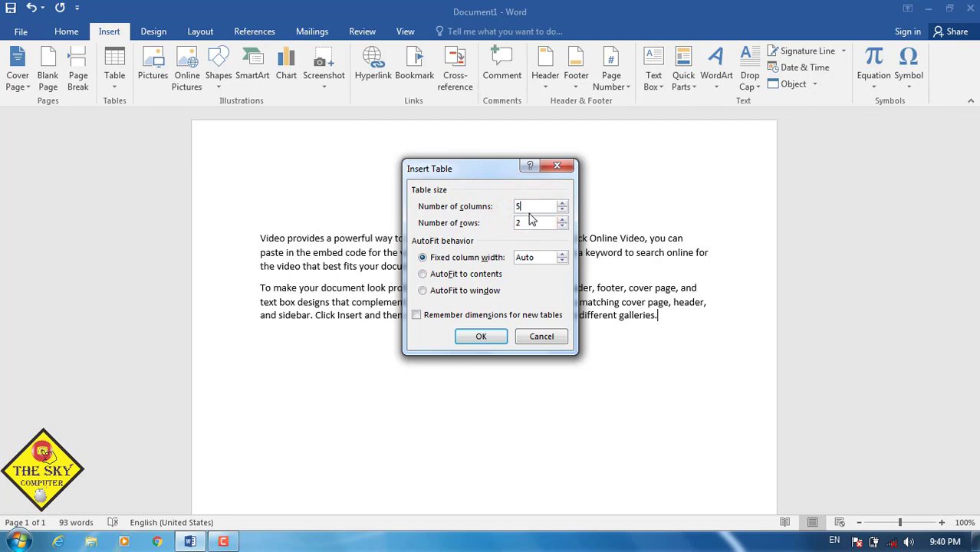
click(478, 338)
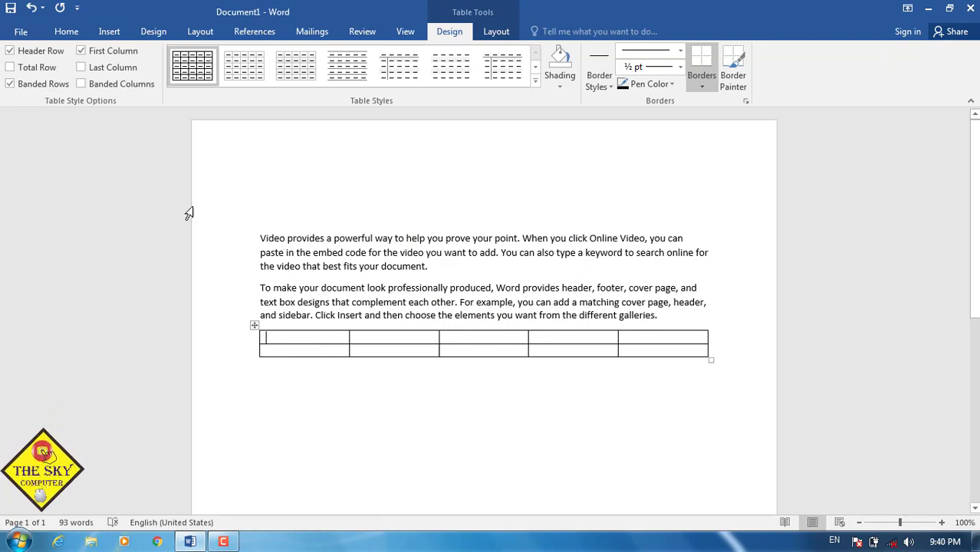
Place the insertion point on an empty line beneath the table, leaving blank space below it
click(70, 34)
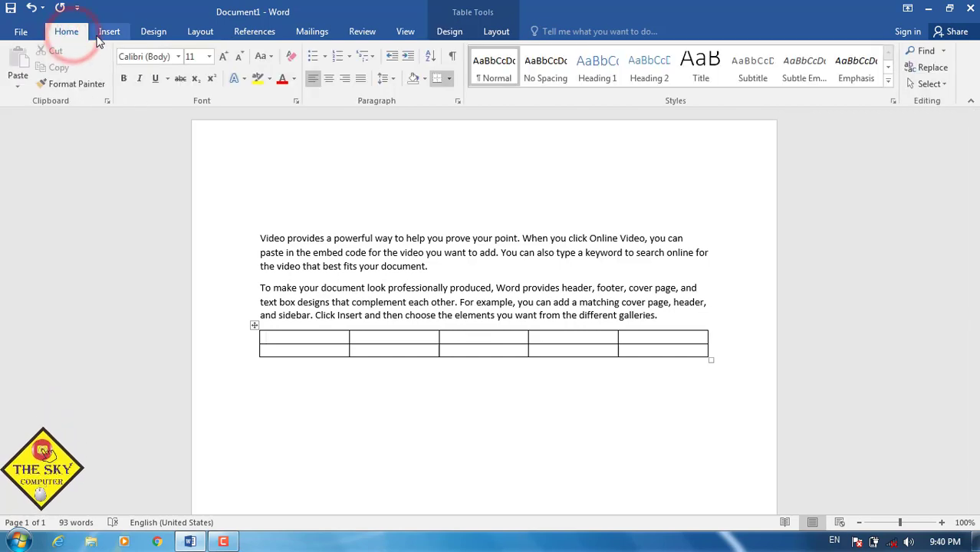
click(98, 38)
click(115, 88)
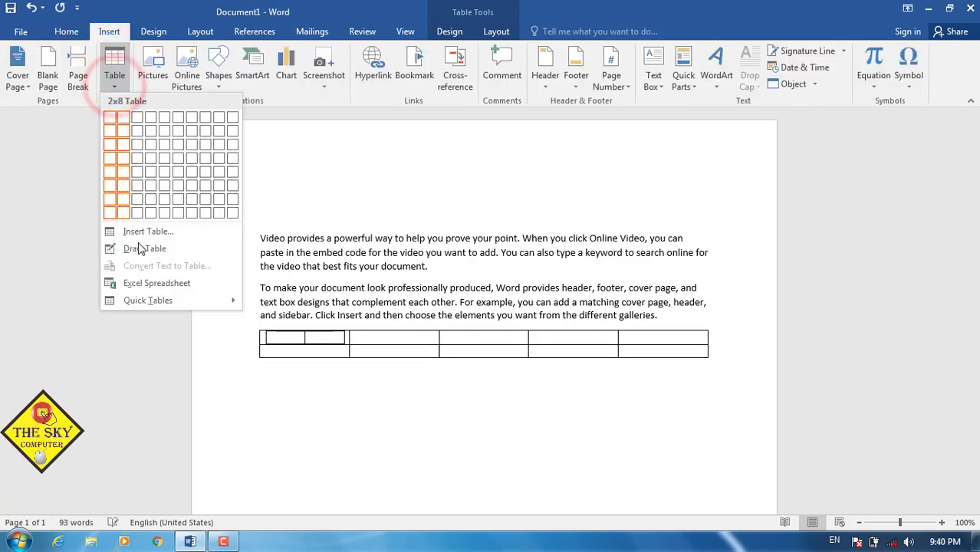
click(314, 395)
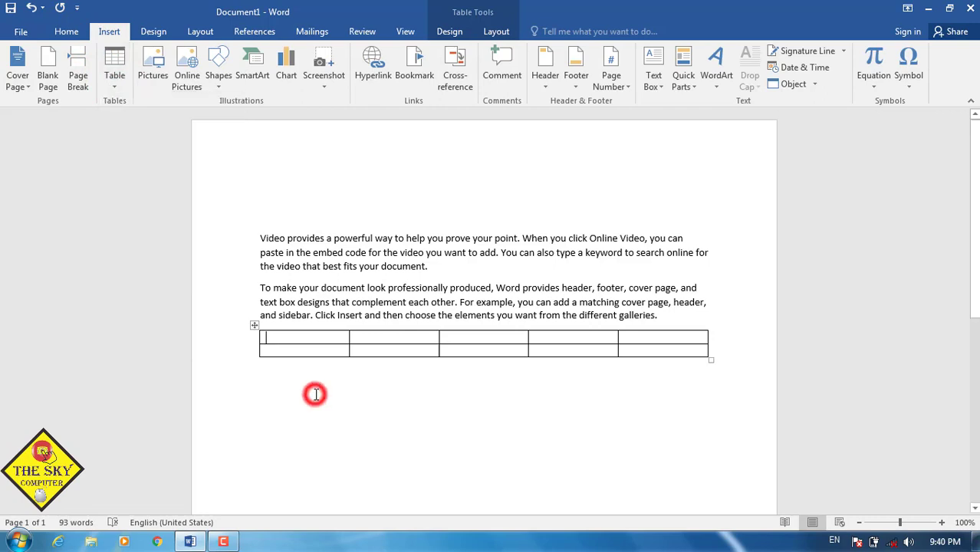
click(313, 391)
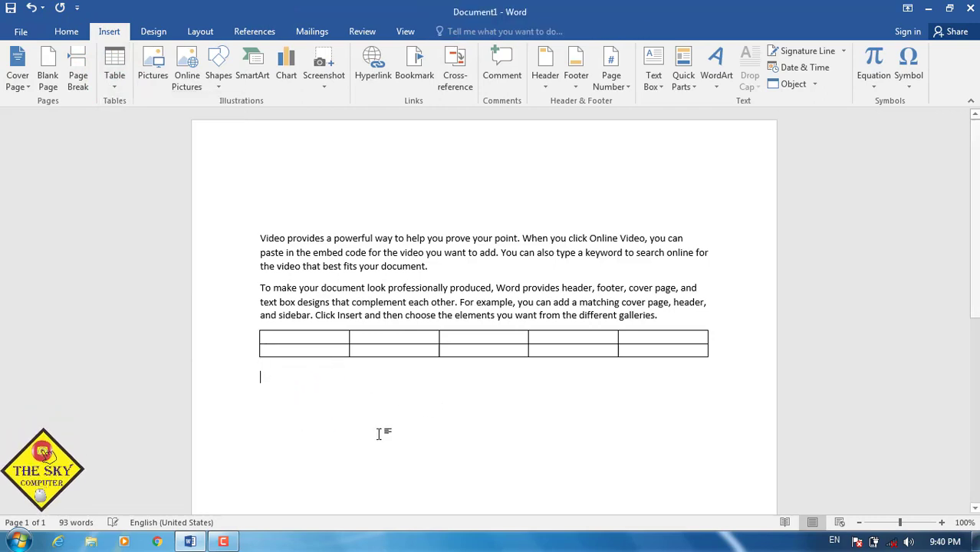
Insert a second table with 5 columns, 2 rows and a fixed column width of 0.5" below the first one
click(120, 89)
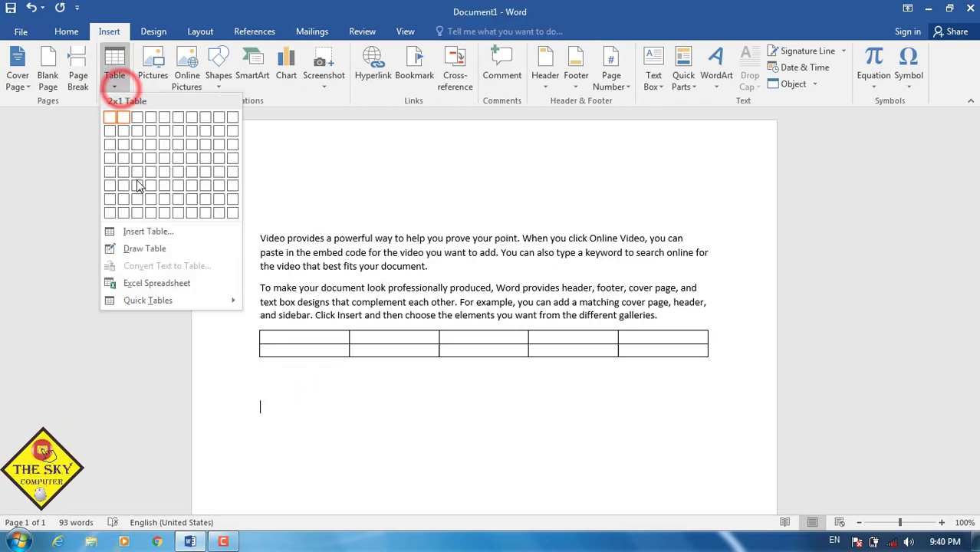
click(138, 235)
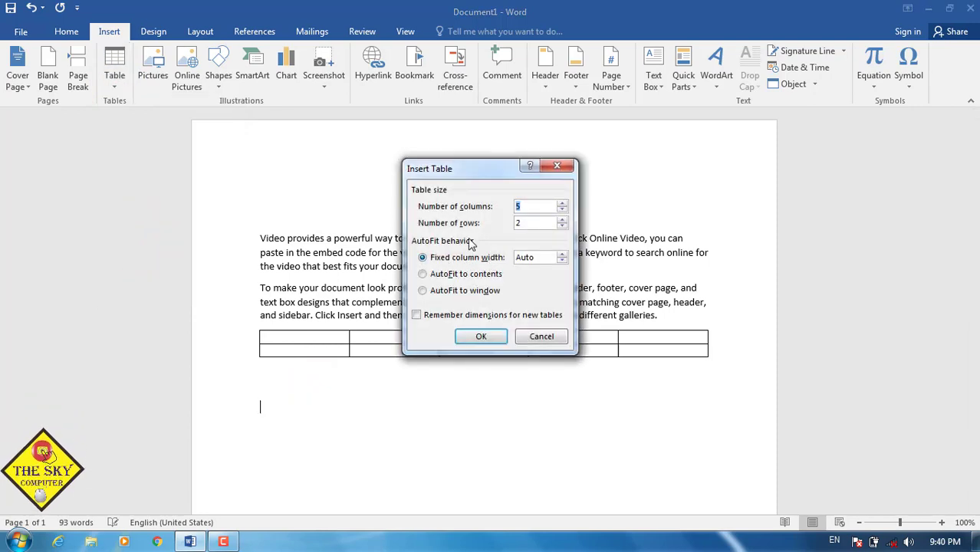
drag(468, 168, 466, 306)
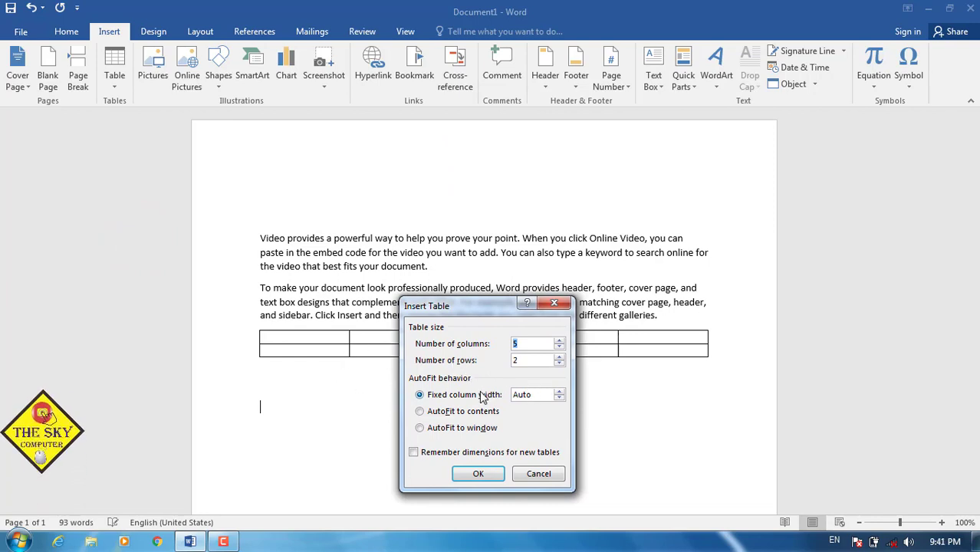
click(558, 392)
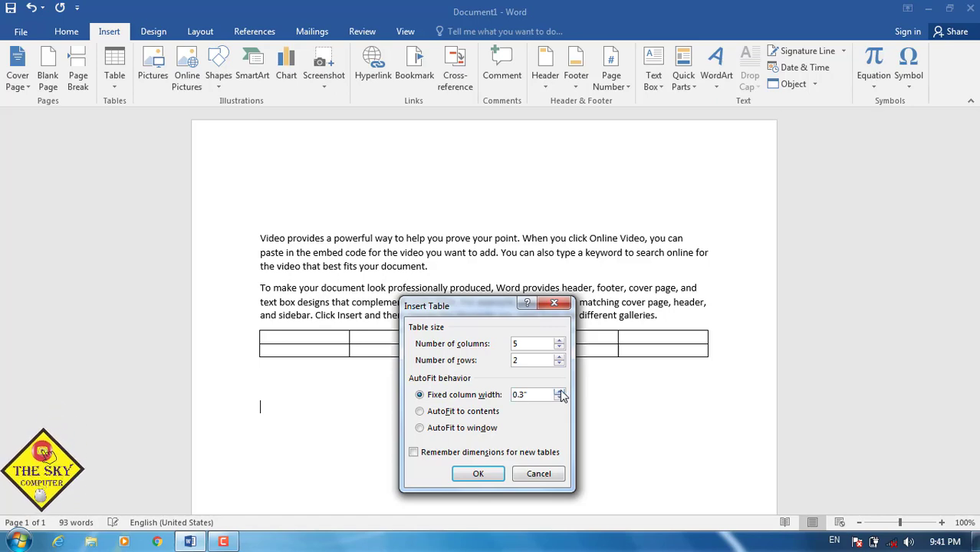
click(560, 392)
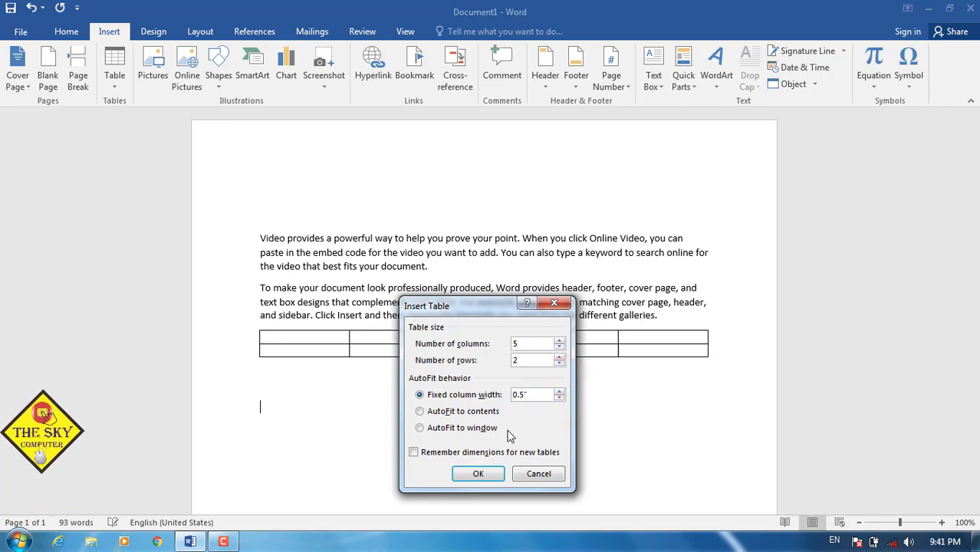
click(478, 474)
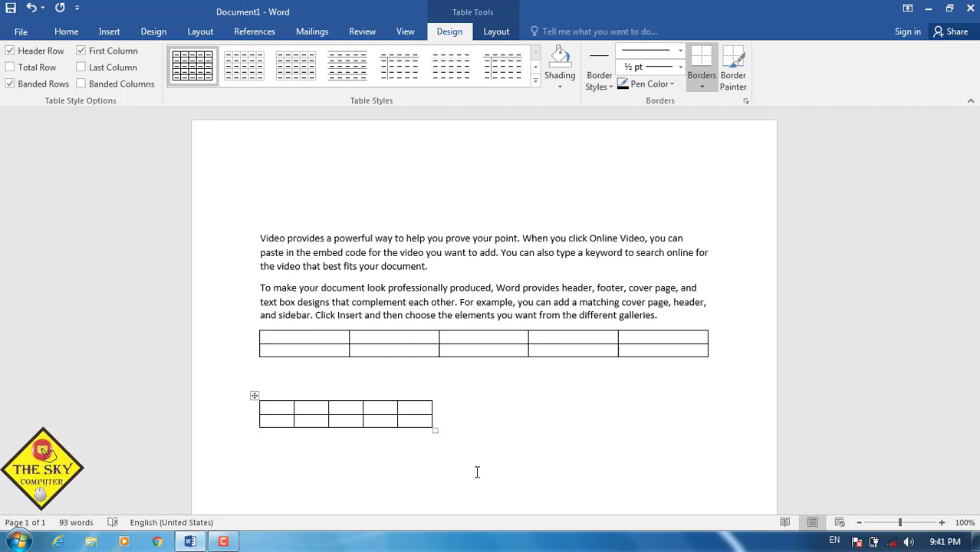
click(107, 32)
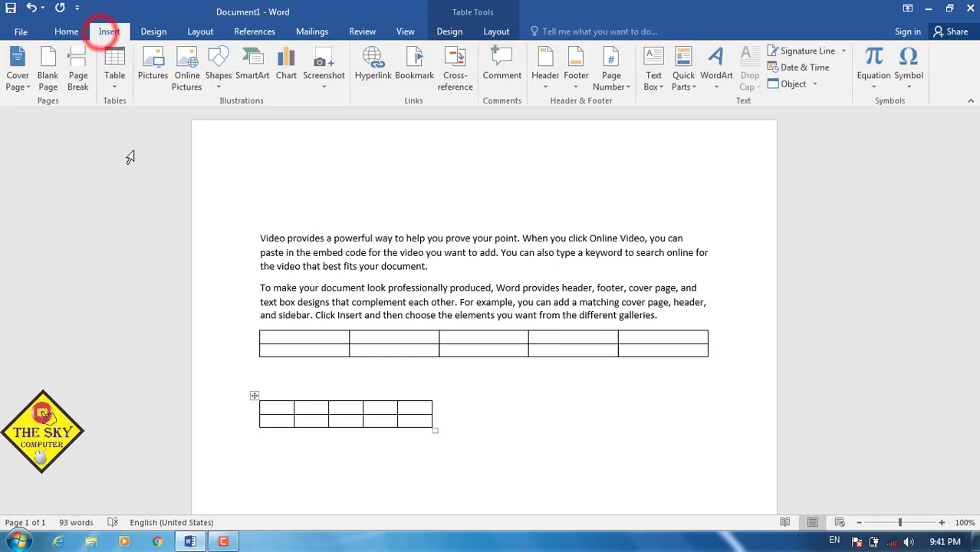
click(114, 80)
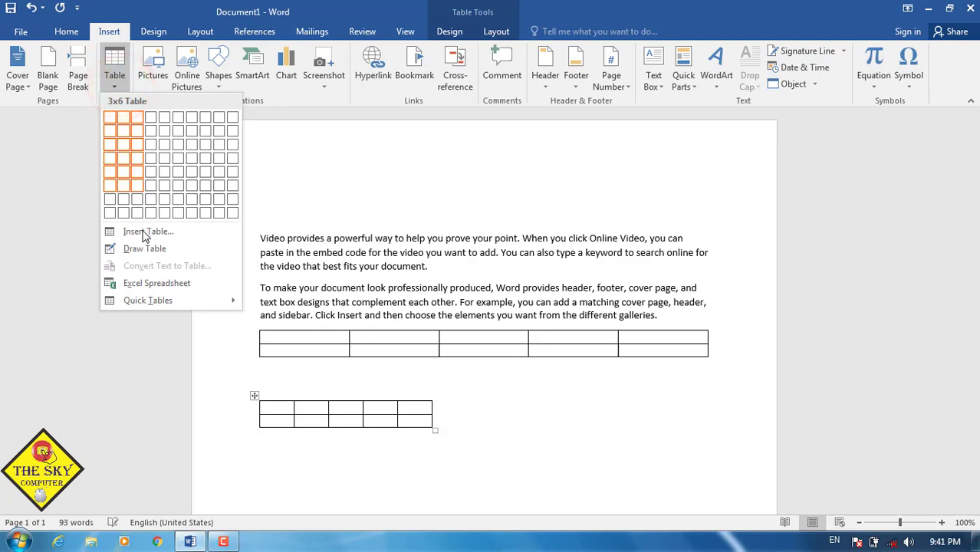
click(146, 231)
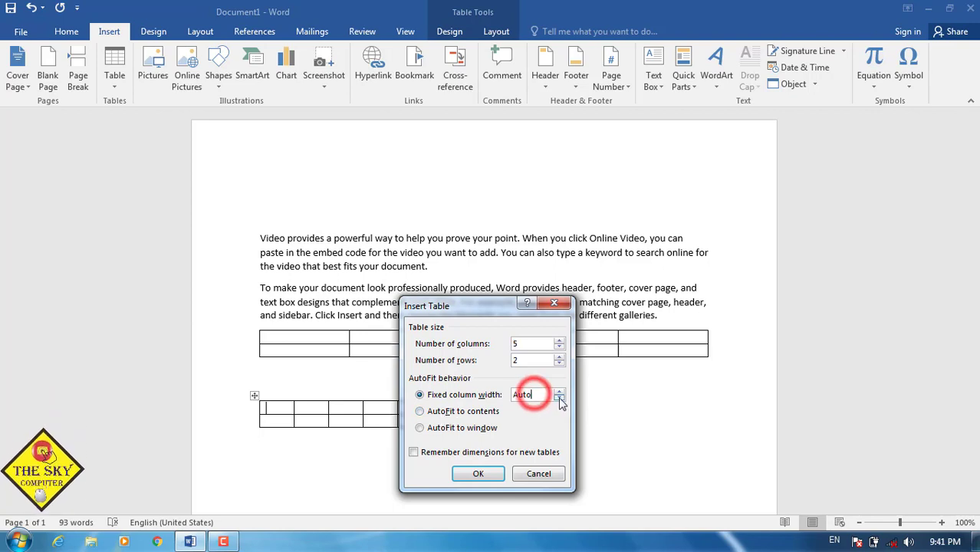
click(539, 472)
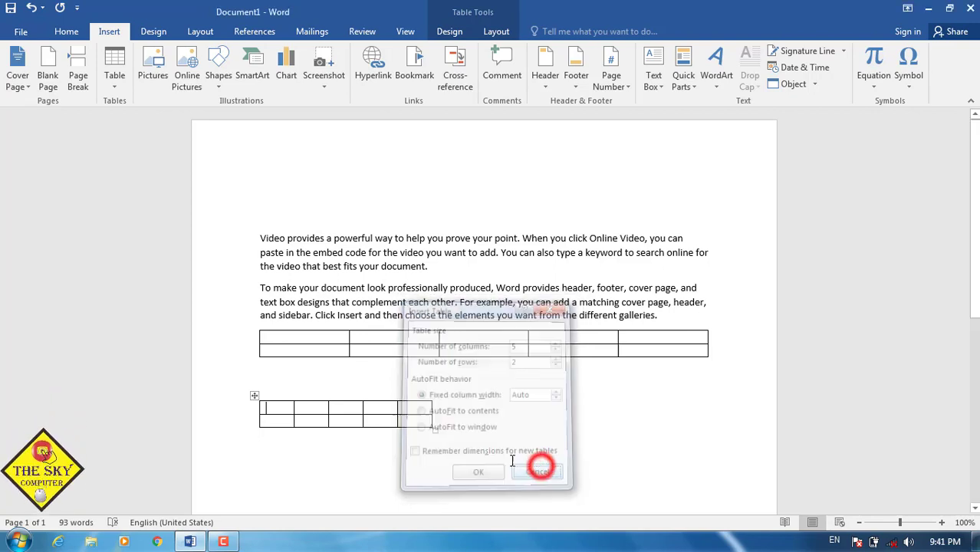
Delete the entire second table with the 0.5" columns
click(254, 395)
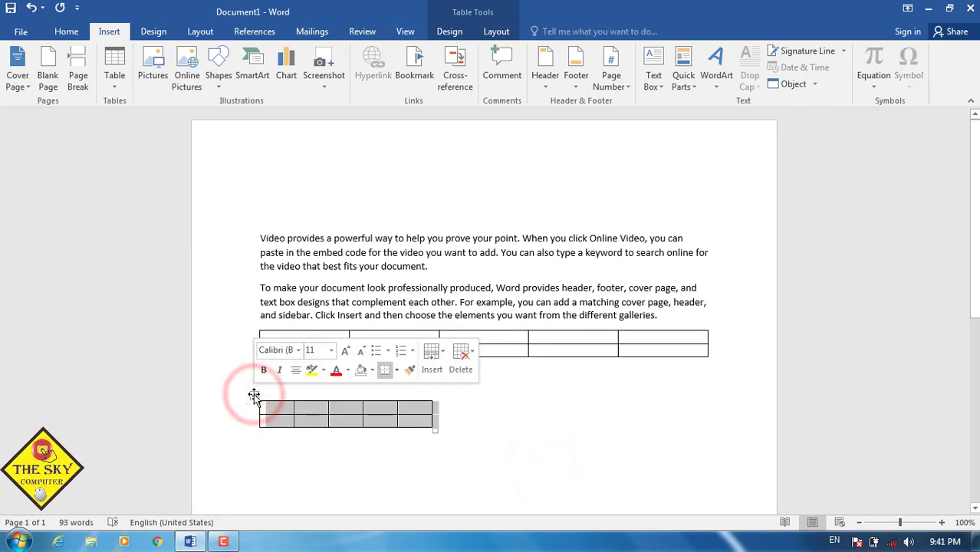
key(shift+Delete)
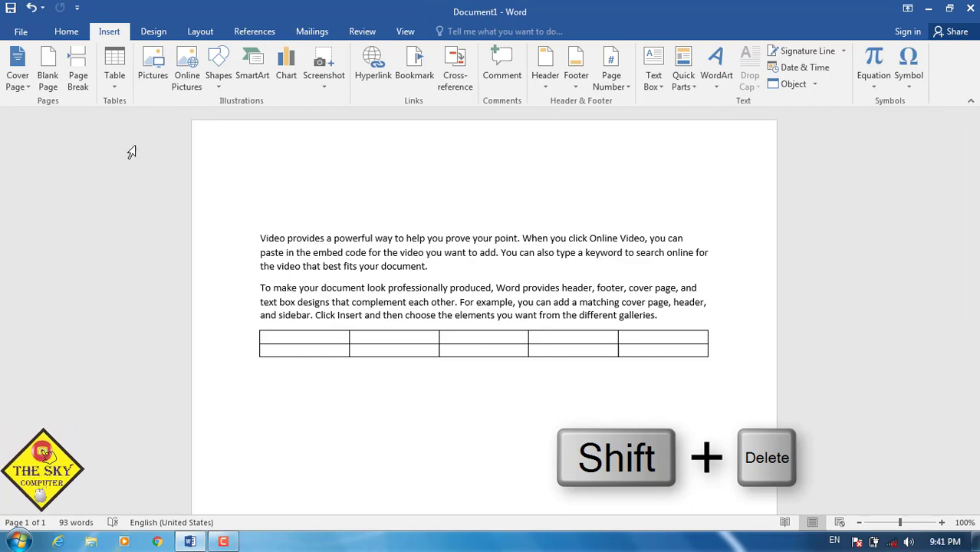
Insert a table with 5 columns and 2 rows below the first table, using the AutoFit to contents behavior
click(114, 68)
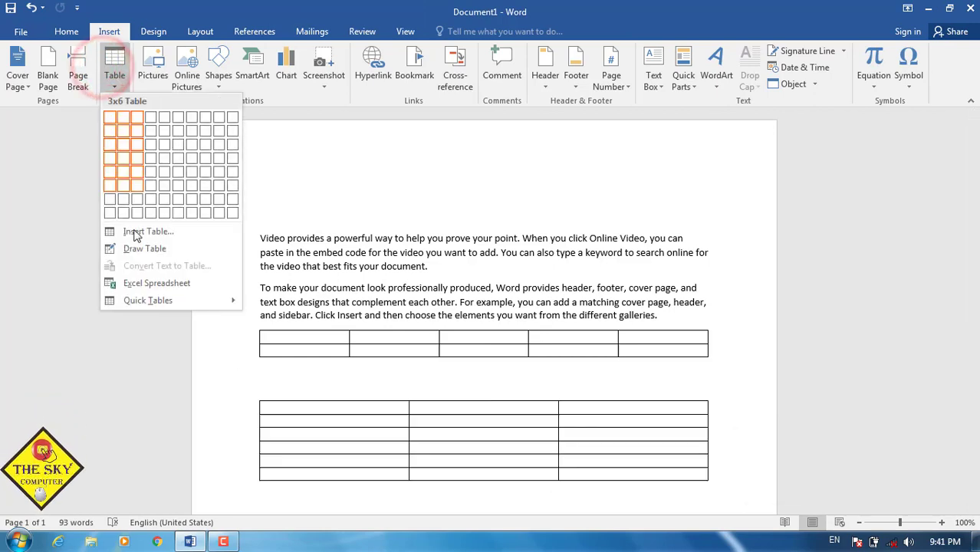
click(147, 233)
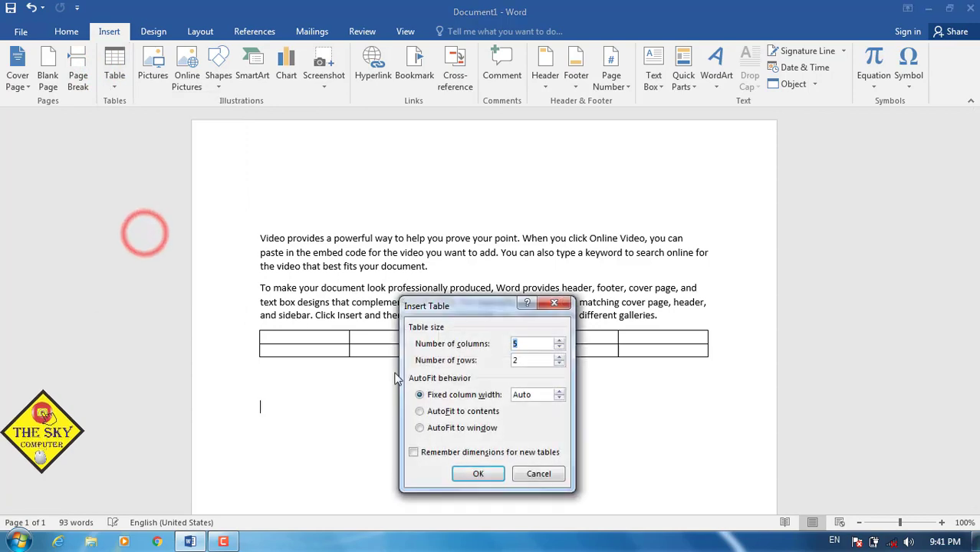
click(462, 413)
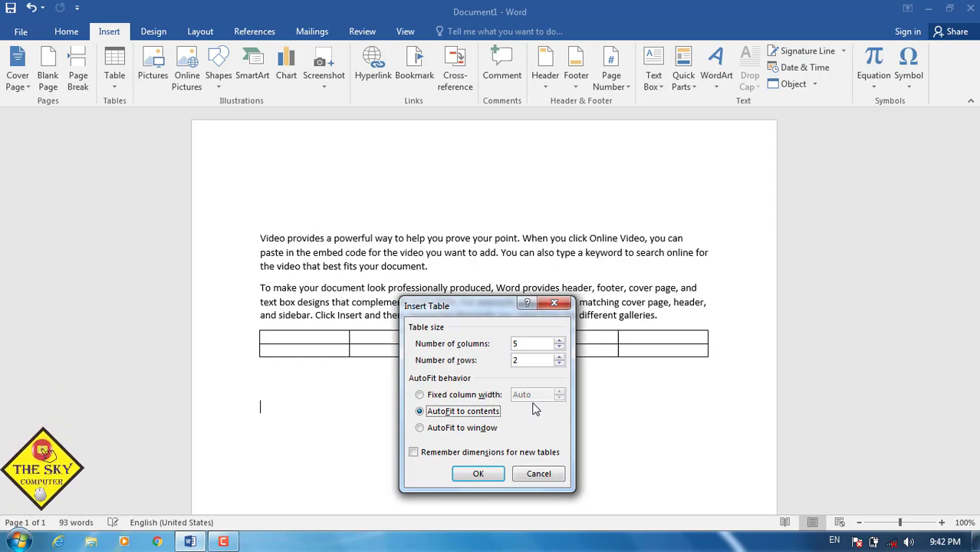
click(476, 473)
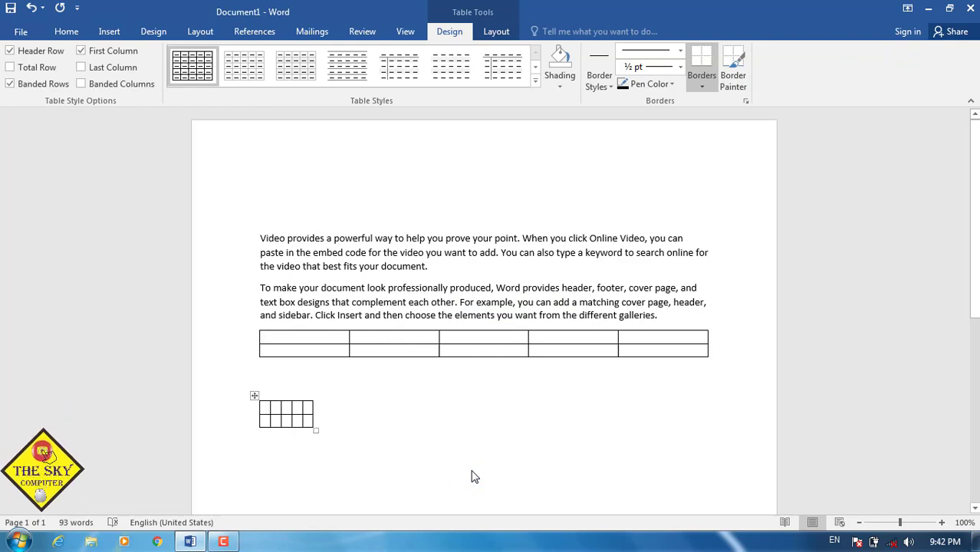
Fill the first four cells of the new table's top row with "The sky", "Fgtfgfgf", "Hghjghj" and "hjjhh"
text(The sky)
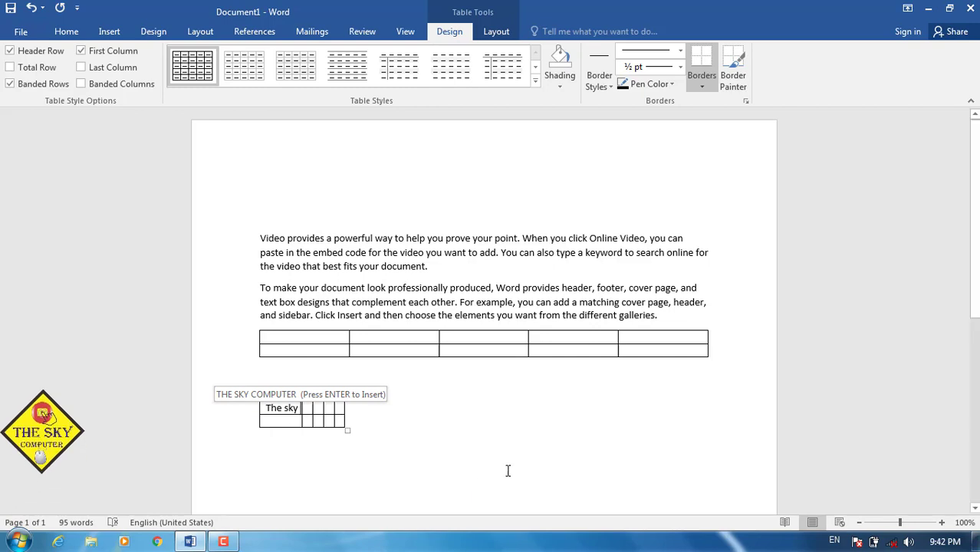
click(418, 462)
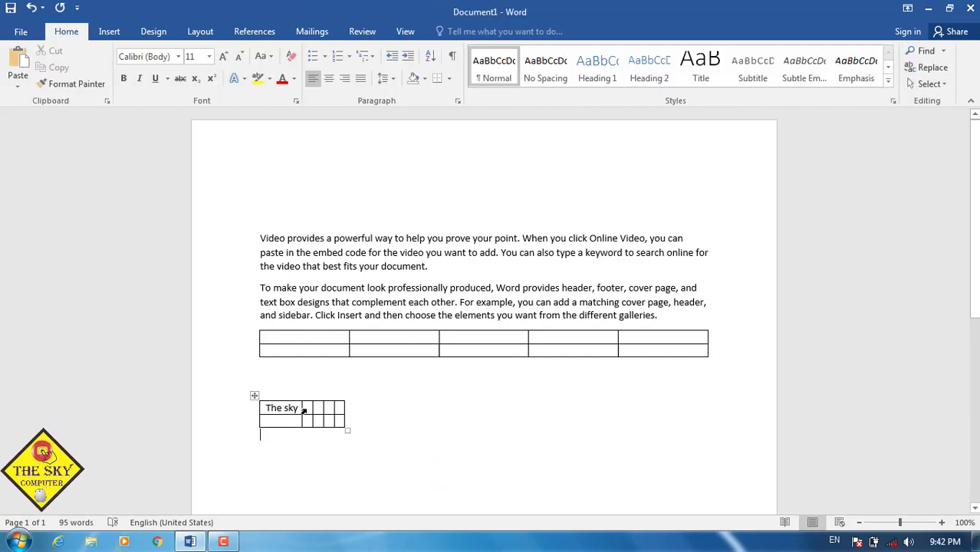
click(304, 408)
text(fgtfgfgf)
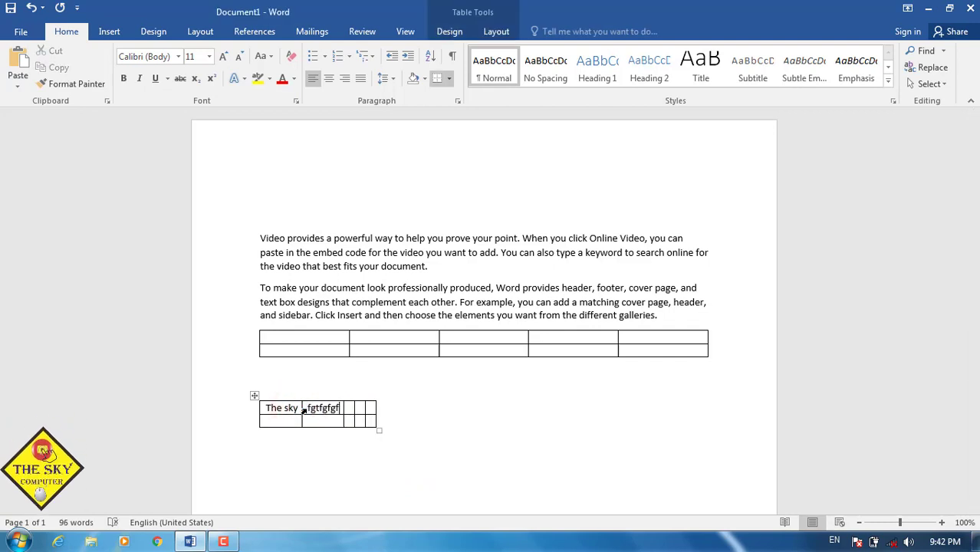
key(Tab)
text(Hghjghj)
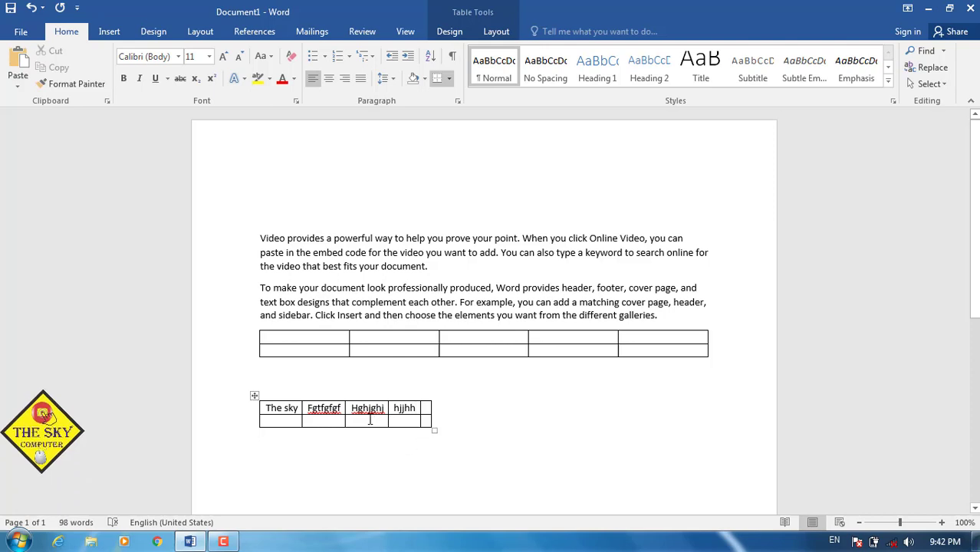
Insert a table with 5 columns and 2 rows directly below the filled table, using the AutoFit to window behavior
click(456, 470)
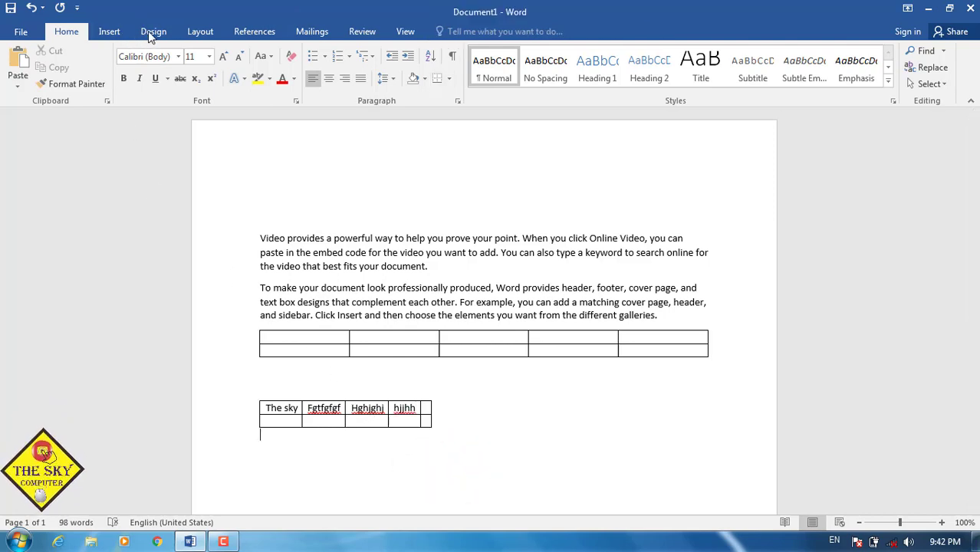
click(110, 34)
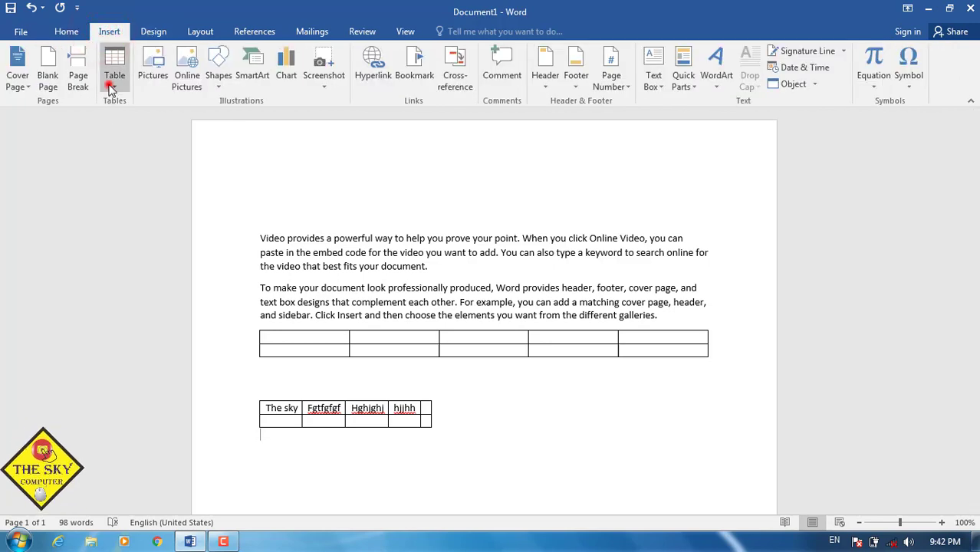
click(114, 77)
click(148, 233)
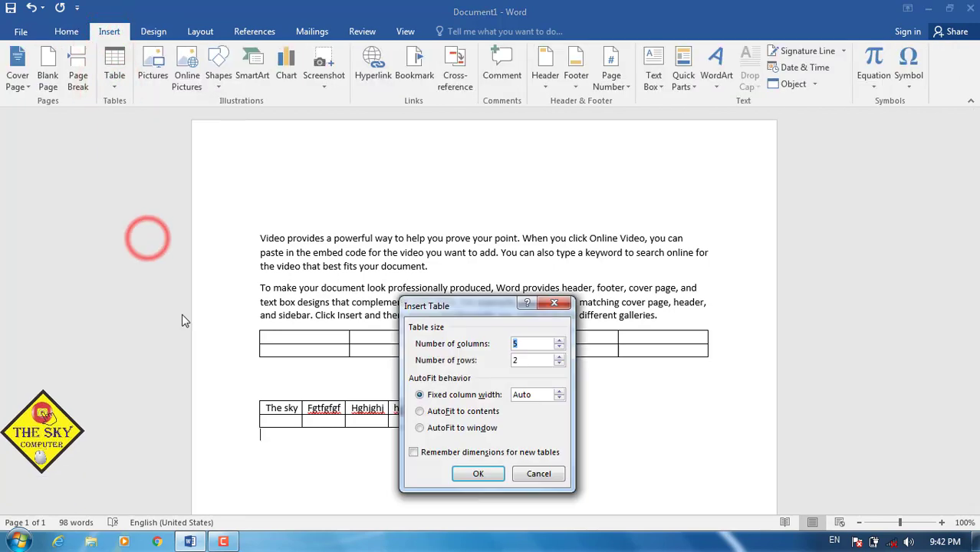
click(462, 430)
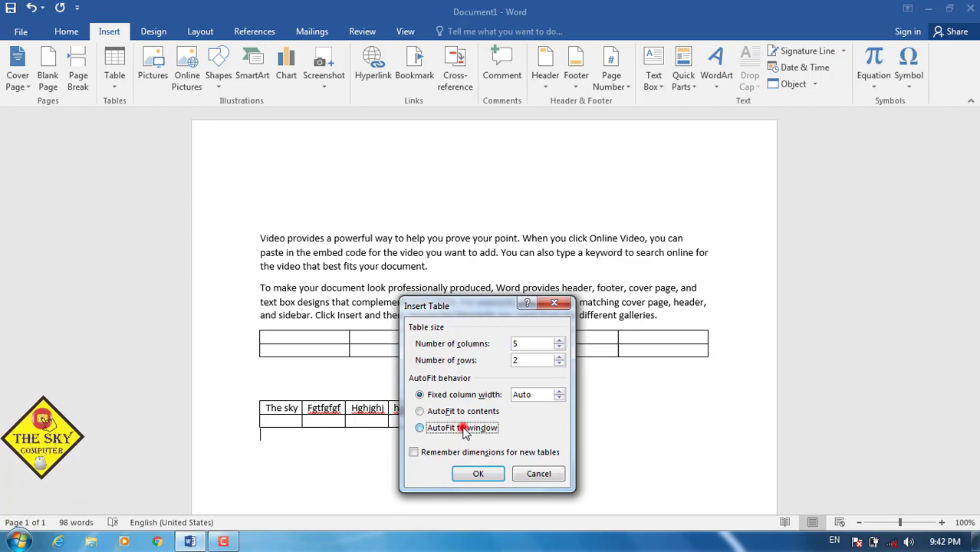
click(471, 475)
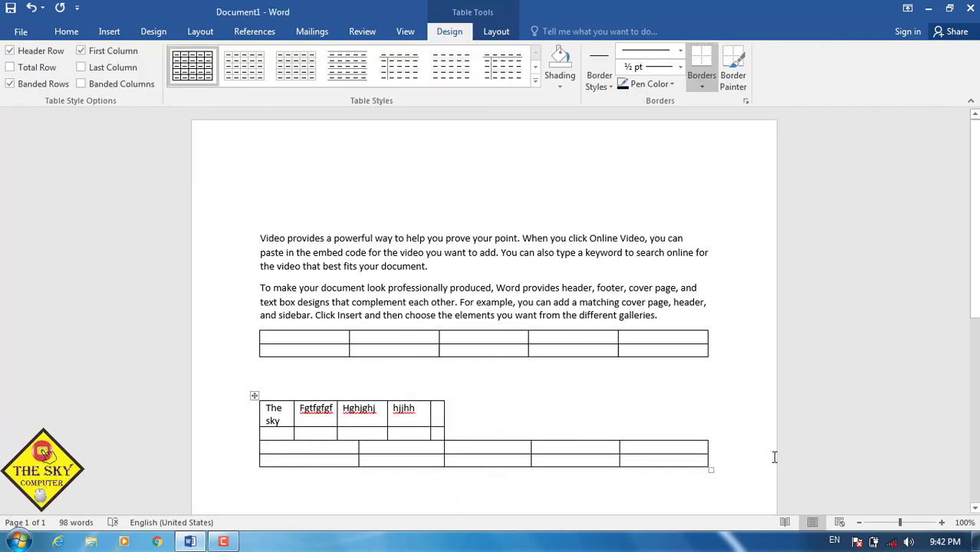
Delete the filled table together with the 5-column table joined to its lower edge
click(469, 433)
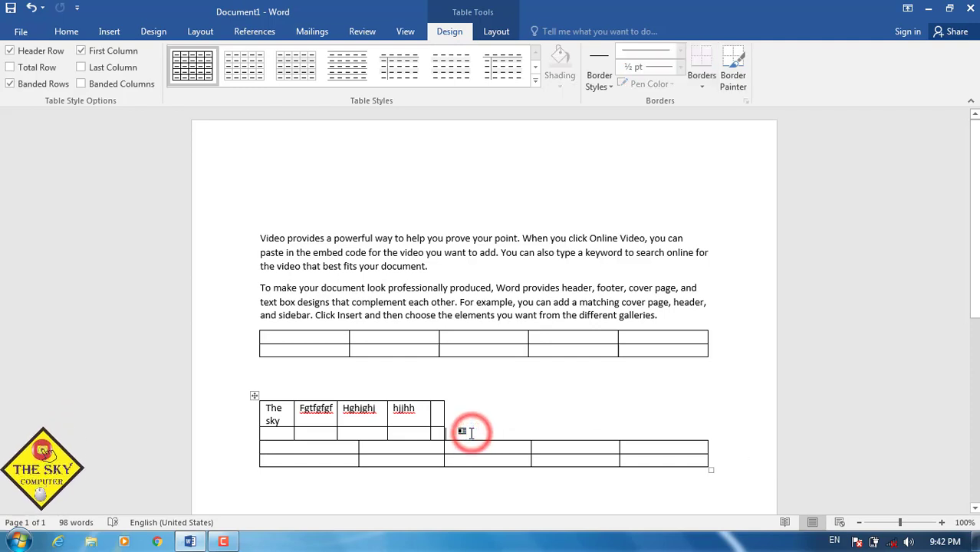
key(Return)
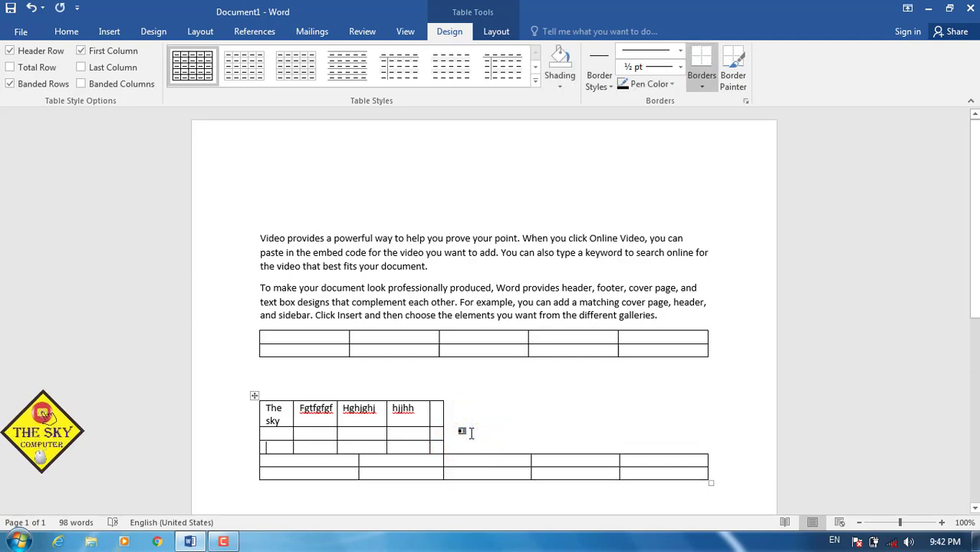
key(ctrl+a)
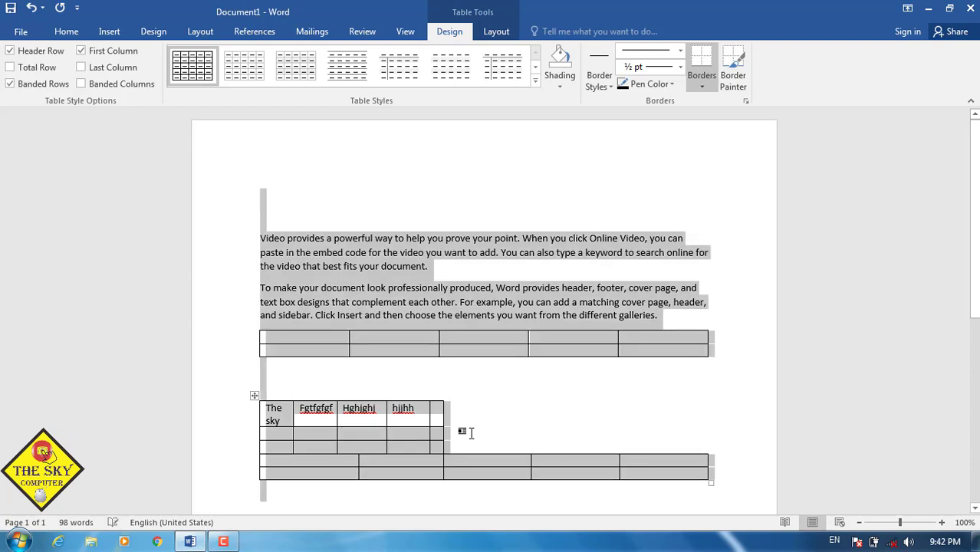
click(474, 408)
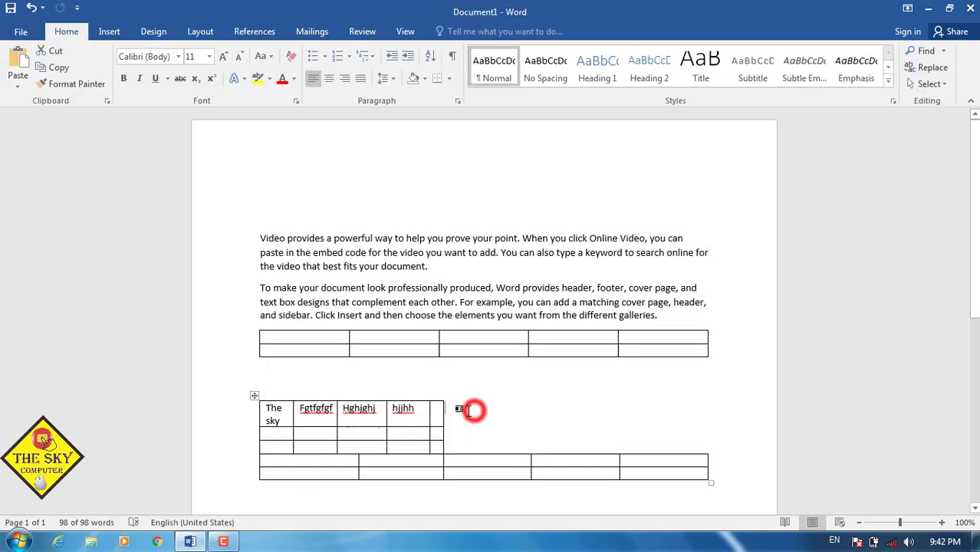
click(255, 395)
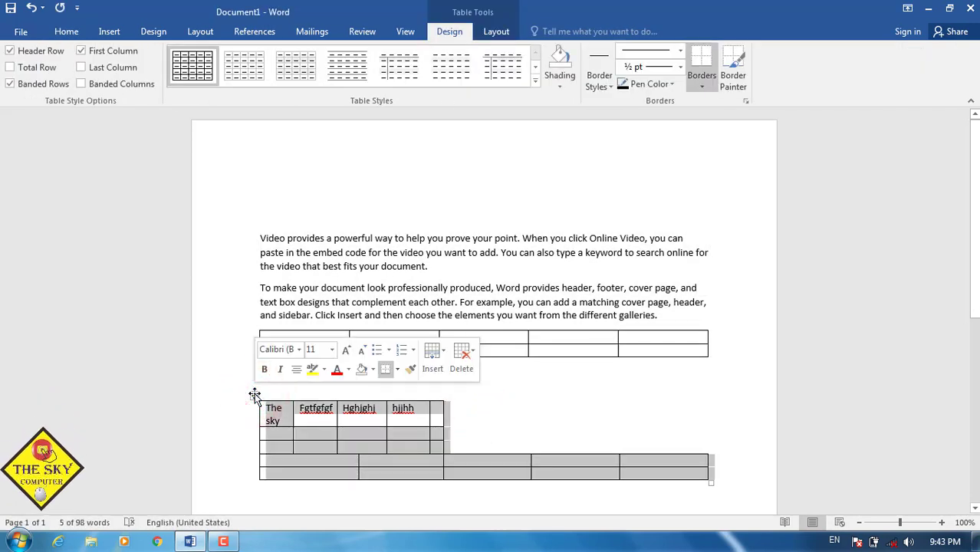
key(shift+Delete)
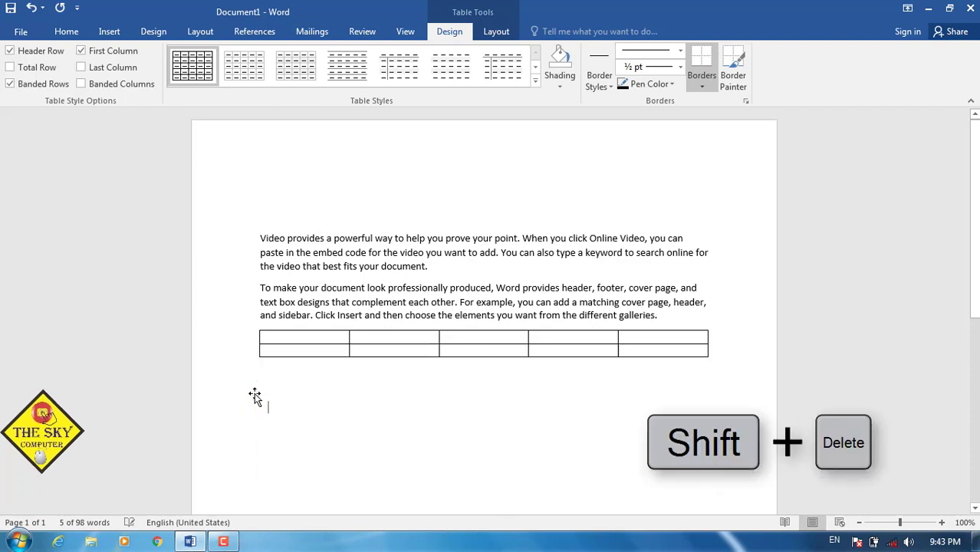
Insert a table with 5 columns and 2 rows at the empty line below the first table
click(108, 30)
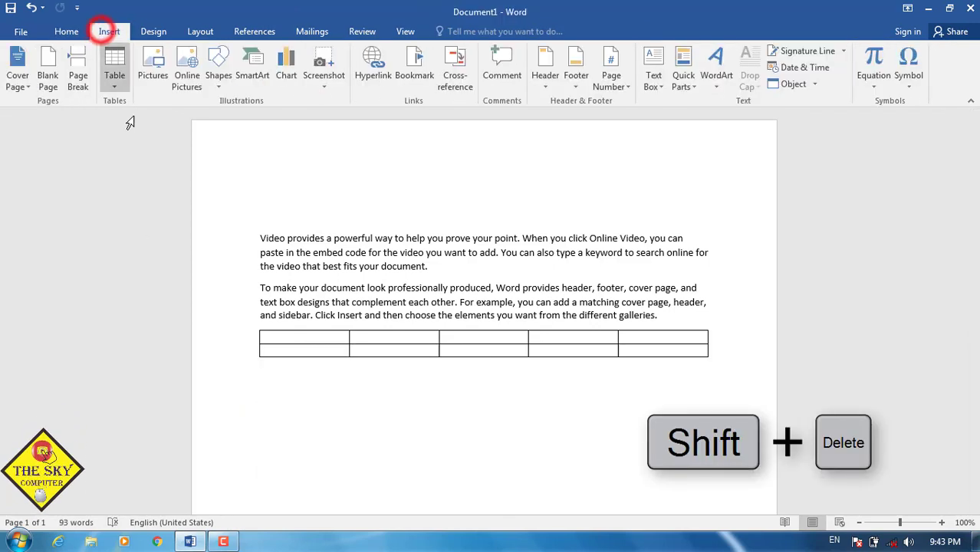
click(115, 87)
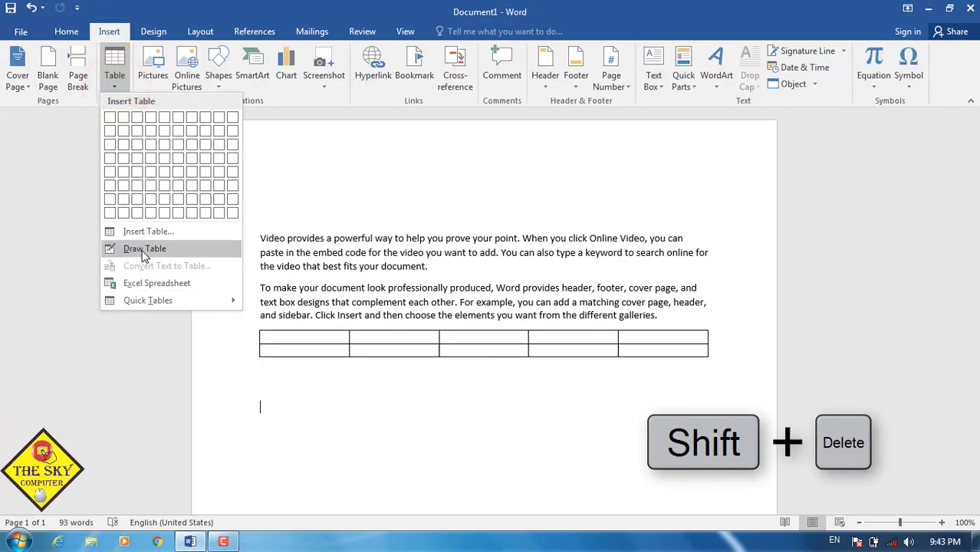
click(141, 233)
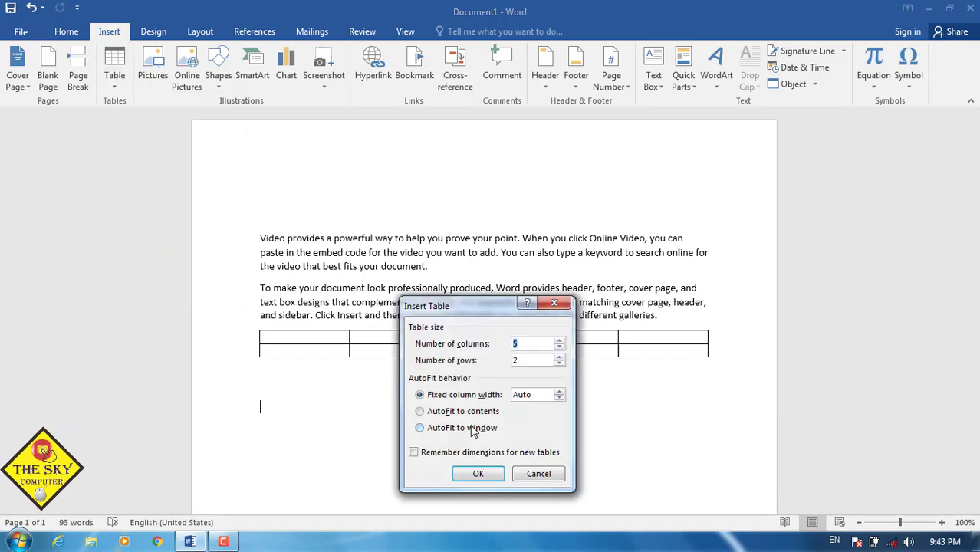
click(478, 474)
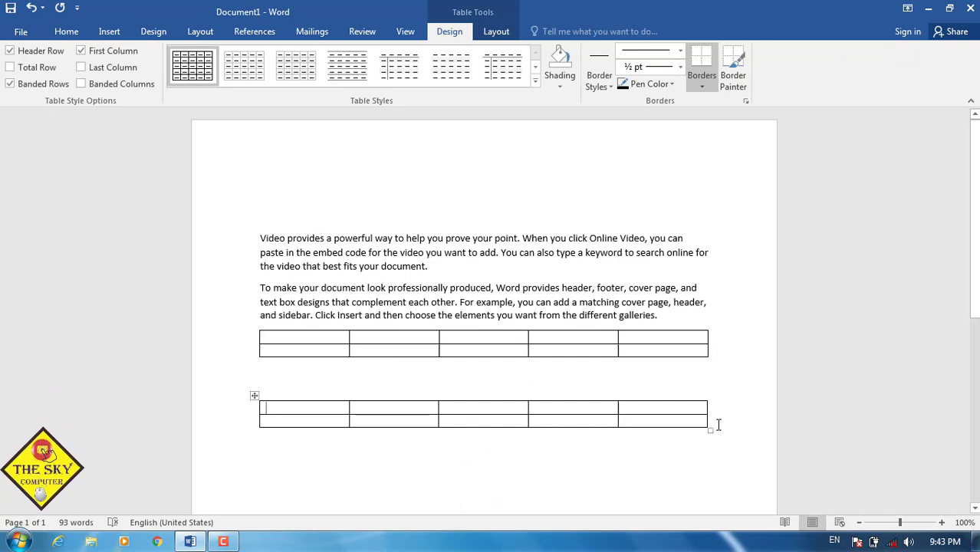
click(107, 31)
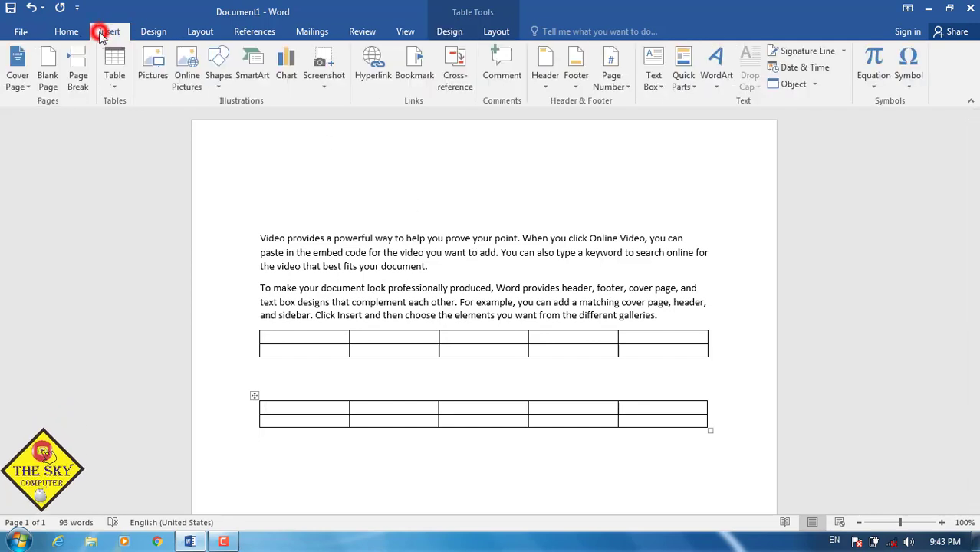
click(114, 77)
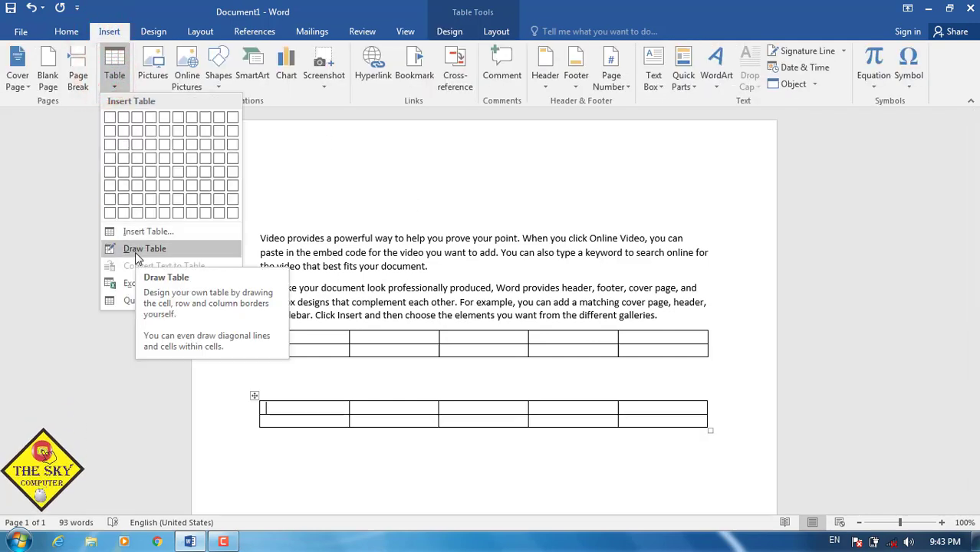
click(309, 440)
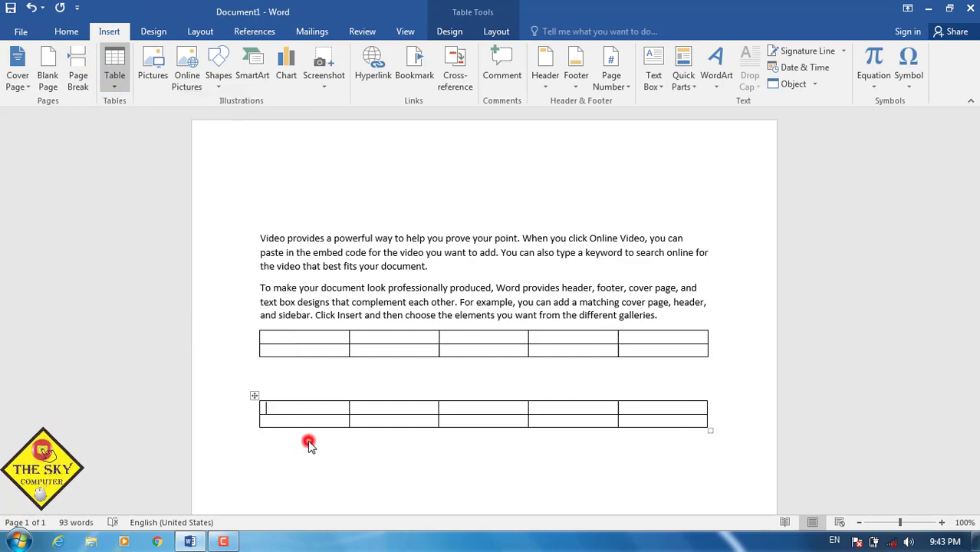
Draw the outer frame of a table about 1.6" high with Draw Table, in the empty space below the second table
click(720, 430)
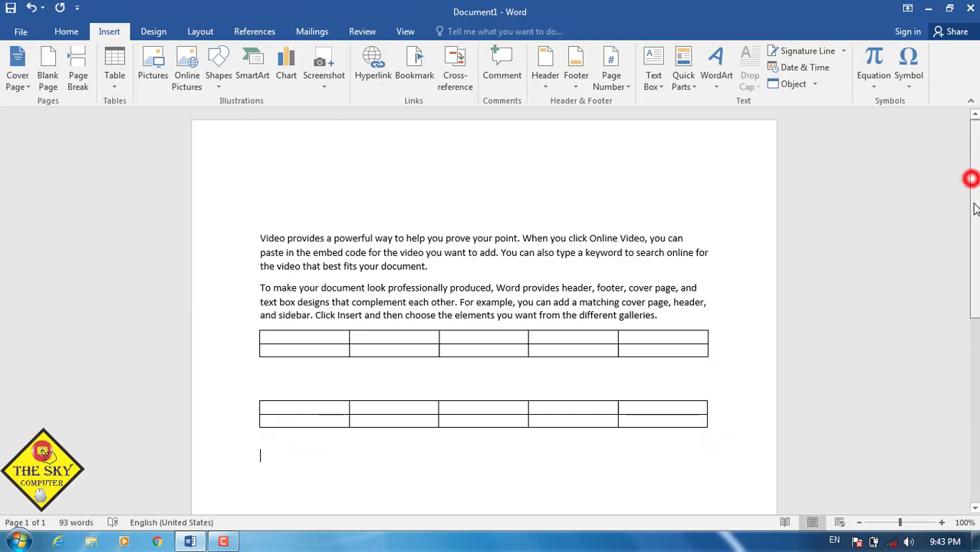
drag(972, 179, 977, 247)
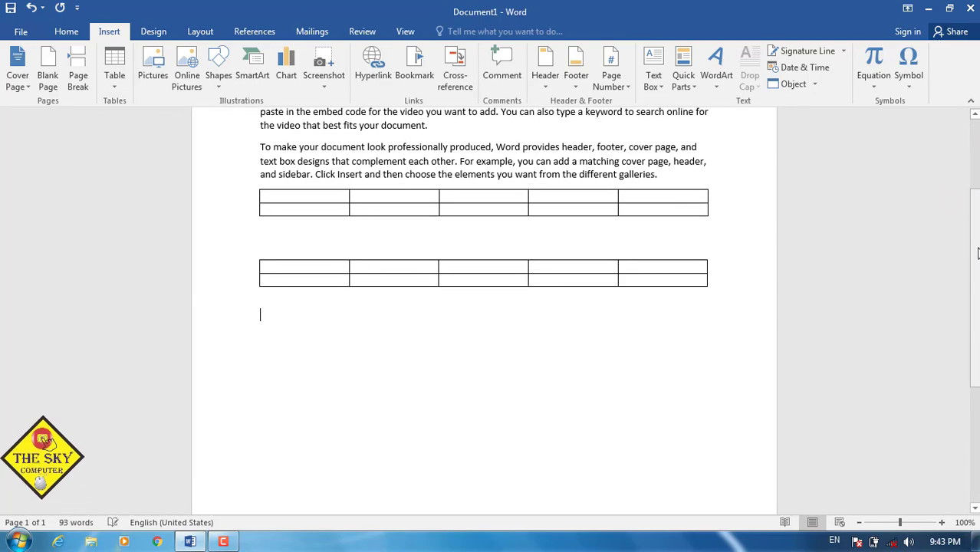
click(120, 84)
click(136, 245)
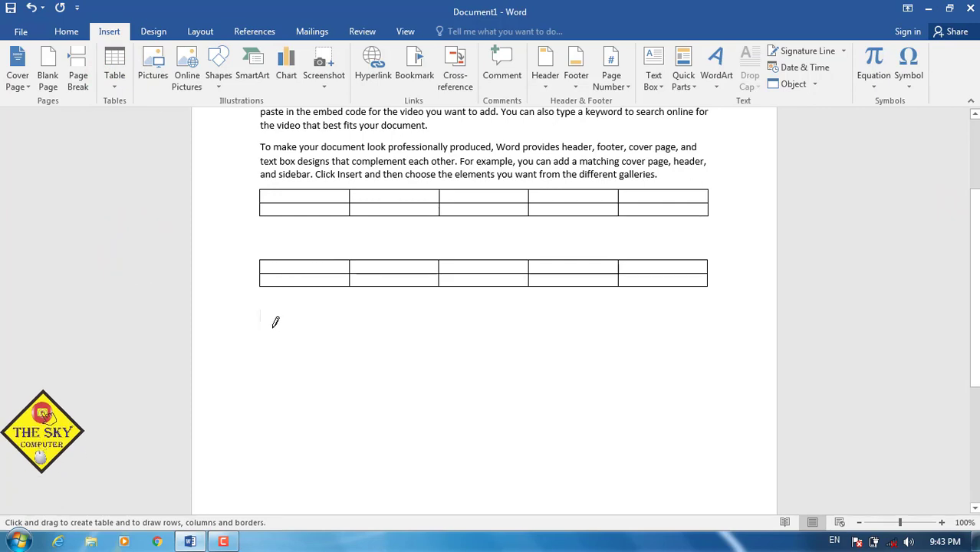
drag(272, 329, 722, 443)
Divide the drawn frame with three vertical lines and one full-width horizontal line, giving four columns and two rows
drag(315, 305, 320, 423)
drag(394, 313, 394, 418)
drag(467, 313, 466, 409)
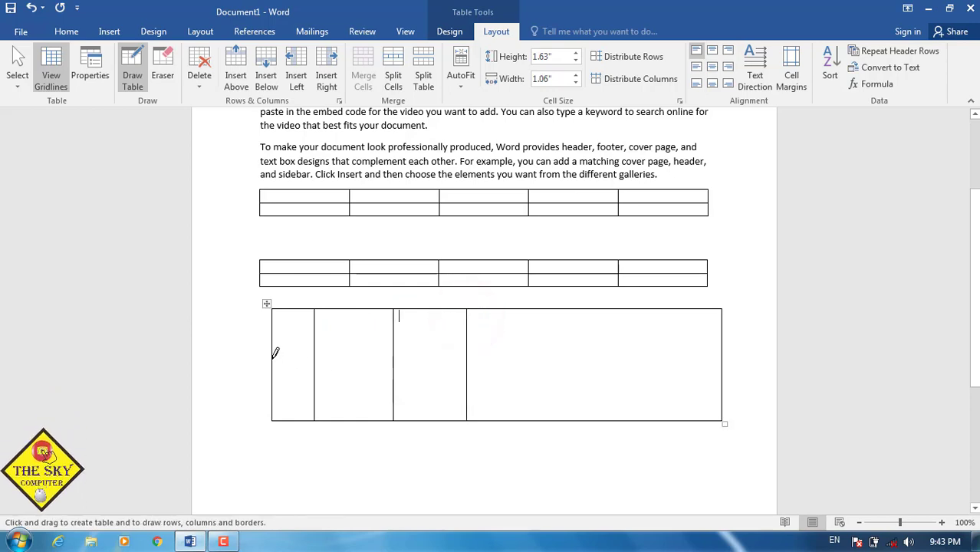
mouse_move(272, 357)
mouse_down()
mouse_move(736, 333)
mouse_move(721, 350)
mouse_up()
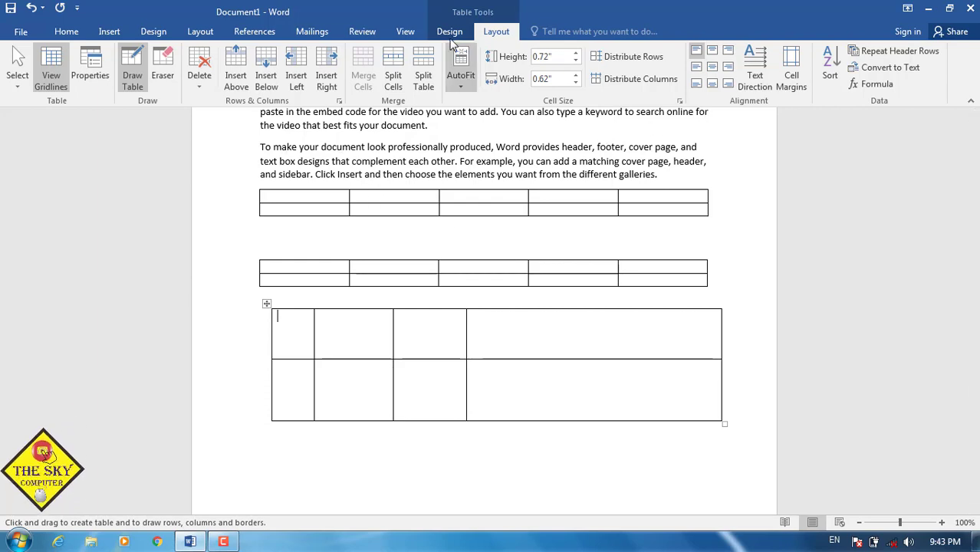
Remove the bottom border of the first cell in the drawn table's top row
click(449, 31)
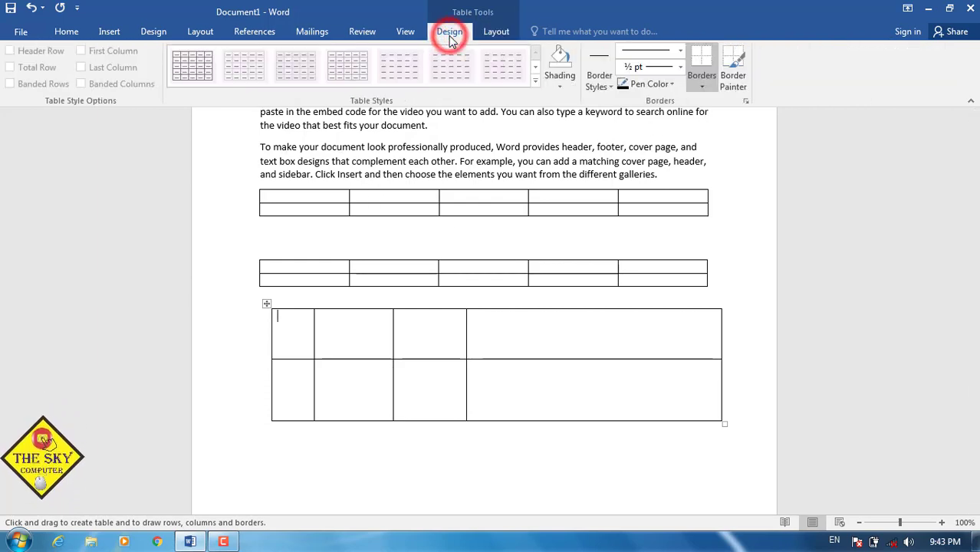
click(696, 69)
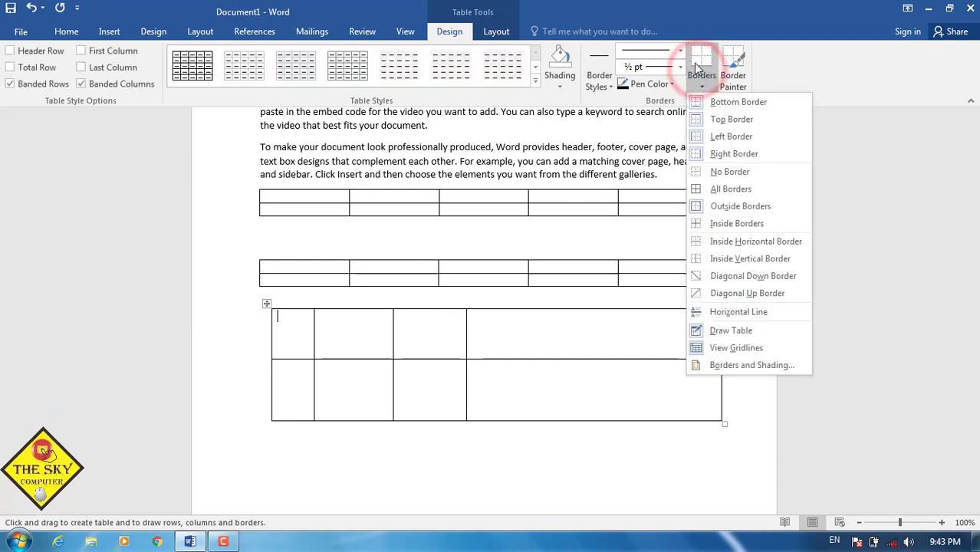
click(698, 55)
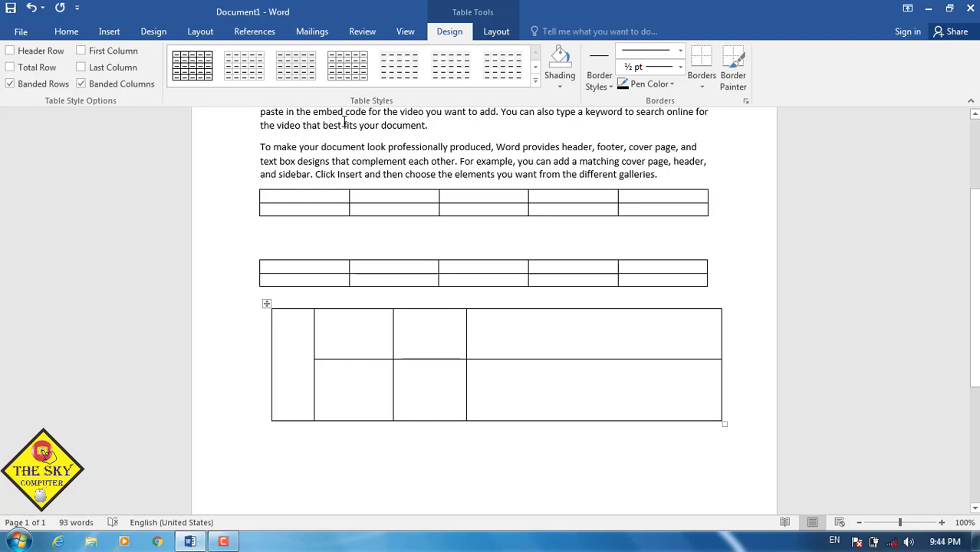
click(115, 34)
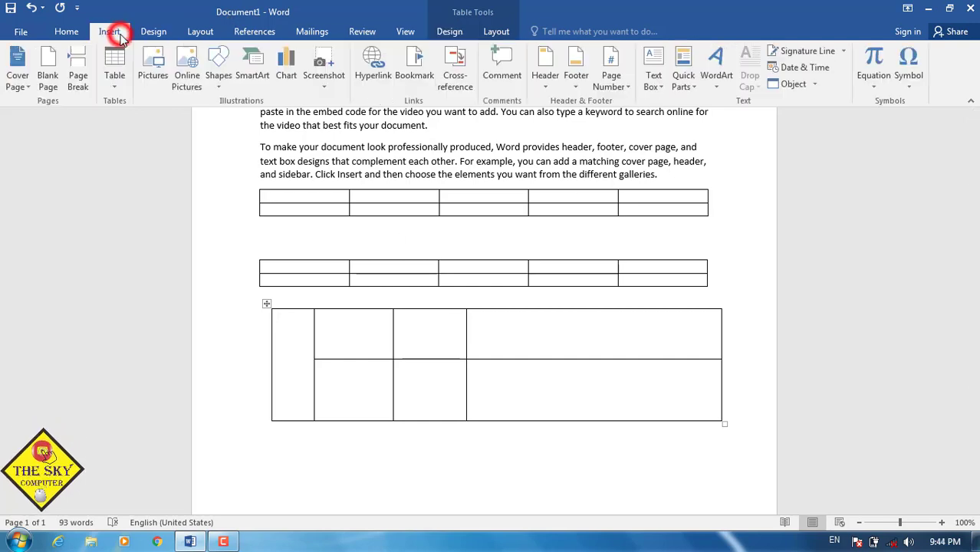
click(114, 71)
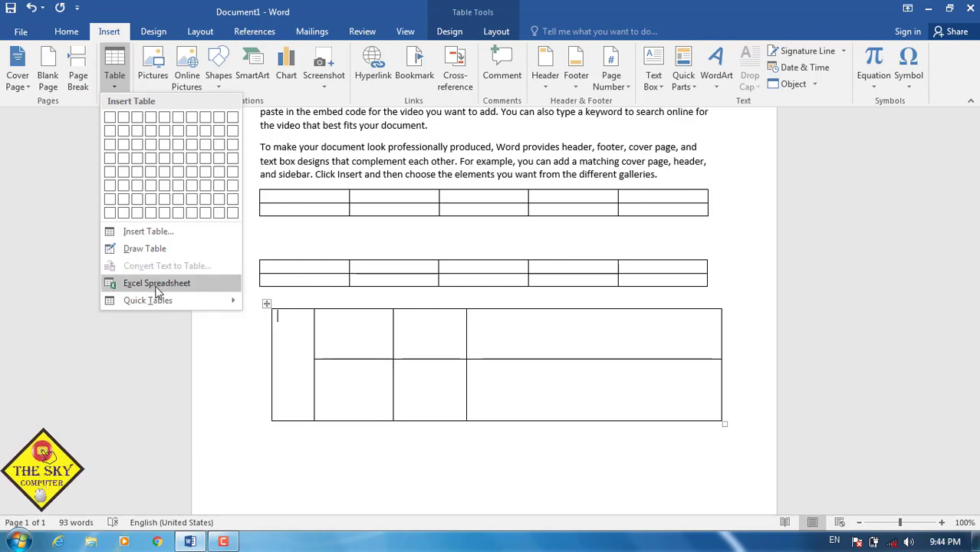
click(303, 446)
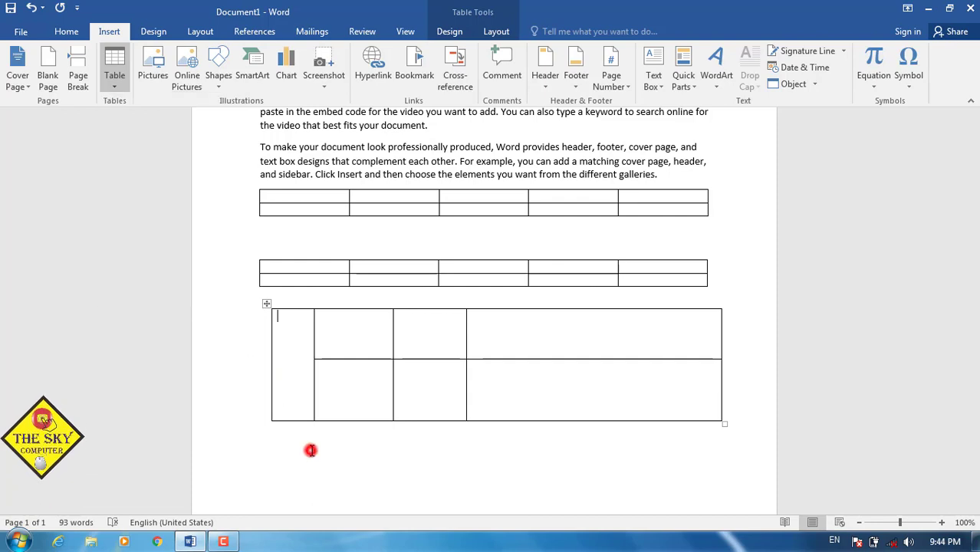
Delete the entire hand-drawn table below the second table
click(264, 306)
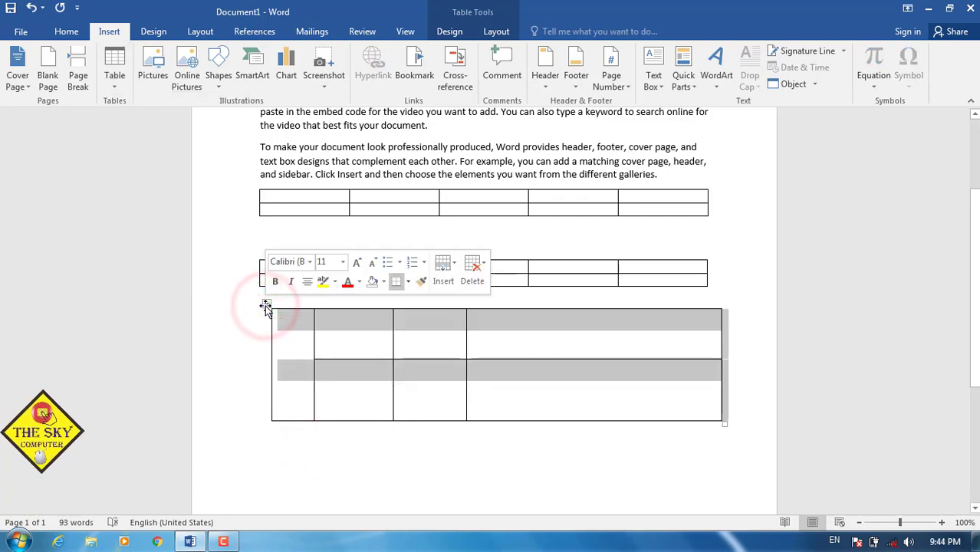
key(BackSpace)
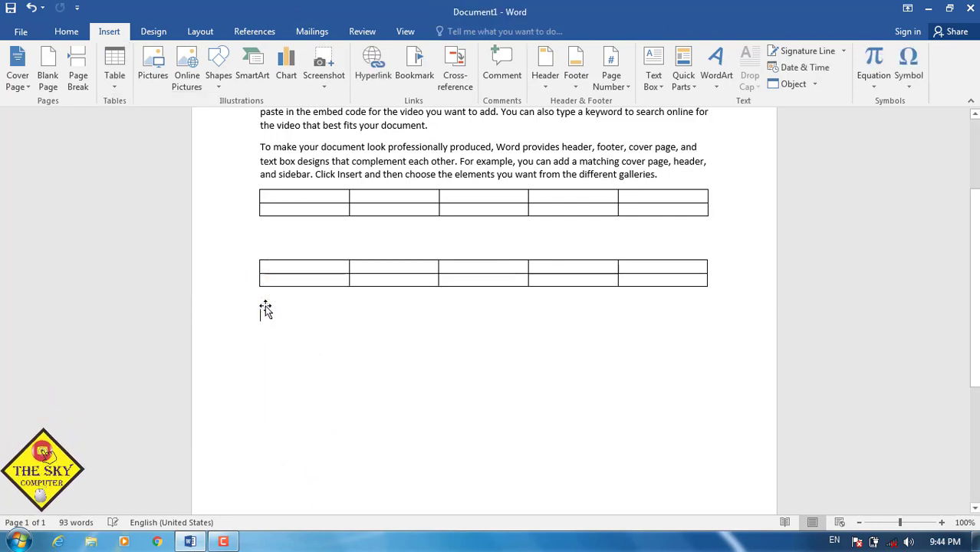
Embed an Excel spreadsheet below the second table and enter frdggh, hgth and ghdhd in cells A1, B1 and C1
click(113, 80)
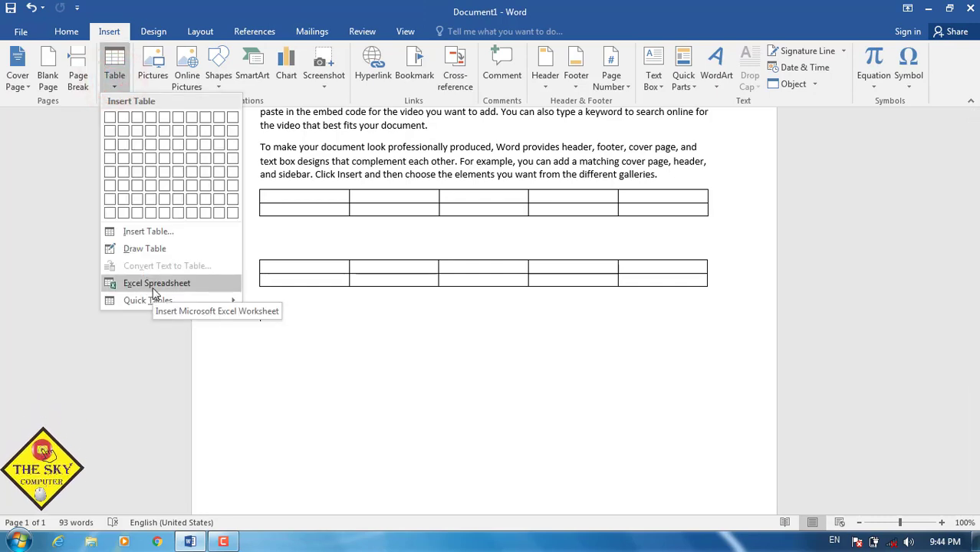
click(153, 286)
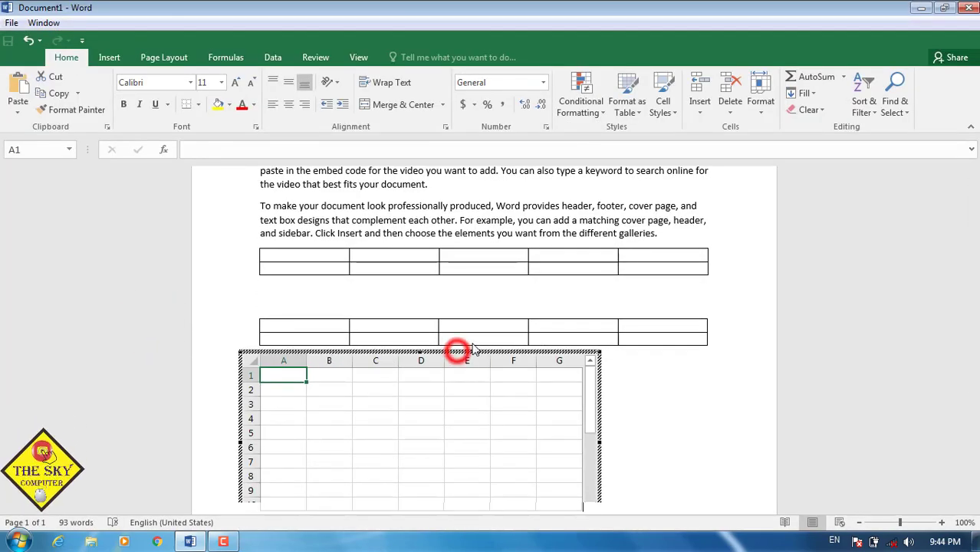
text(frdg)
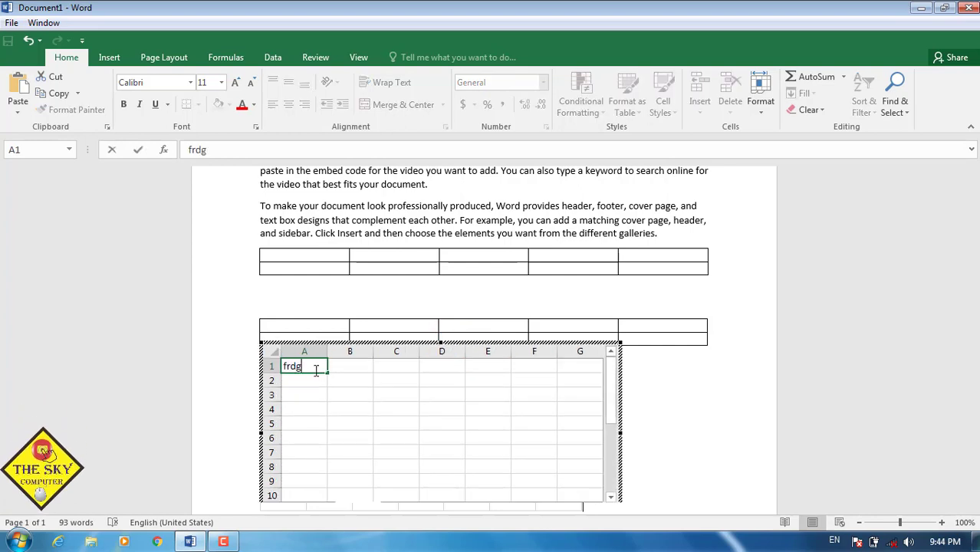
text(gh)
click(348, 366)
text(hgth)
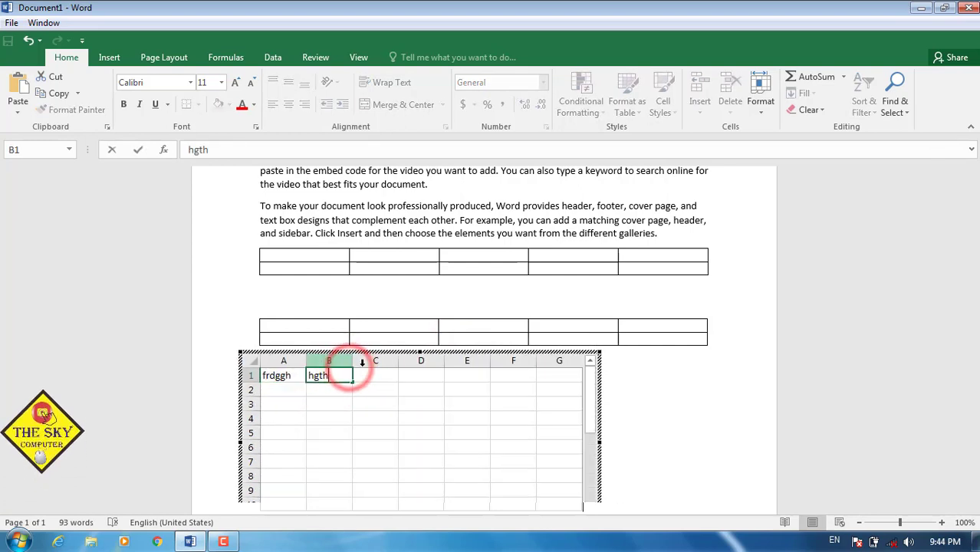
click(381, 378)
text(ghdhd)
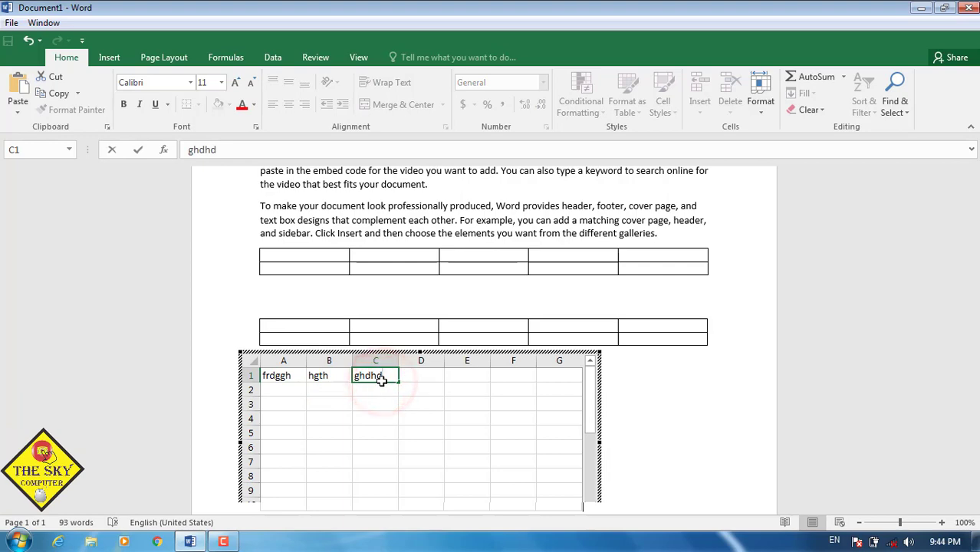
click(656, 373)
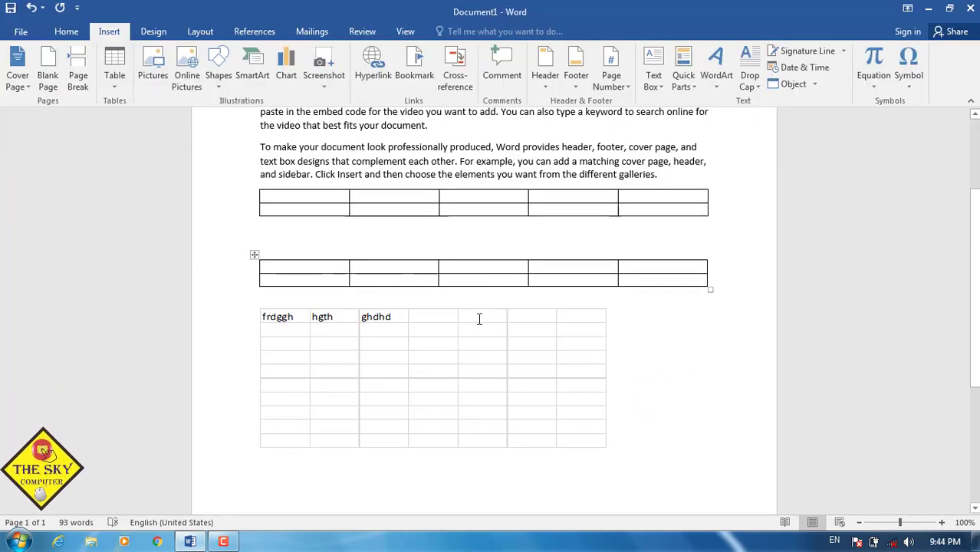
Delete the embedded Excel spreadsheet below the second table
click(477, 319)
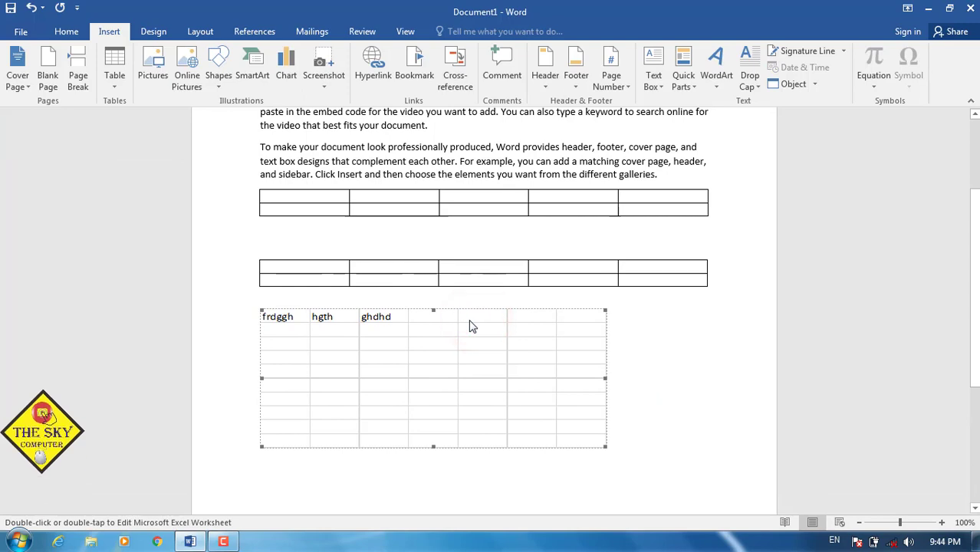
key(Delete)
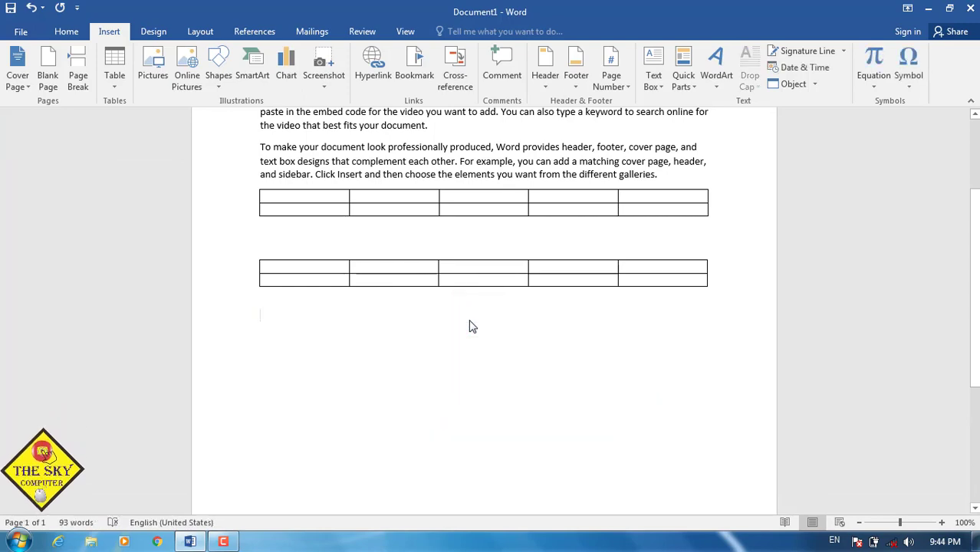
Insert the built-in Double Table quick table with the Greek alphabet below the second table
click(114, 73)
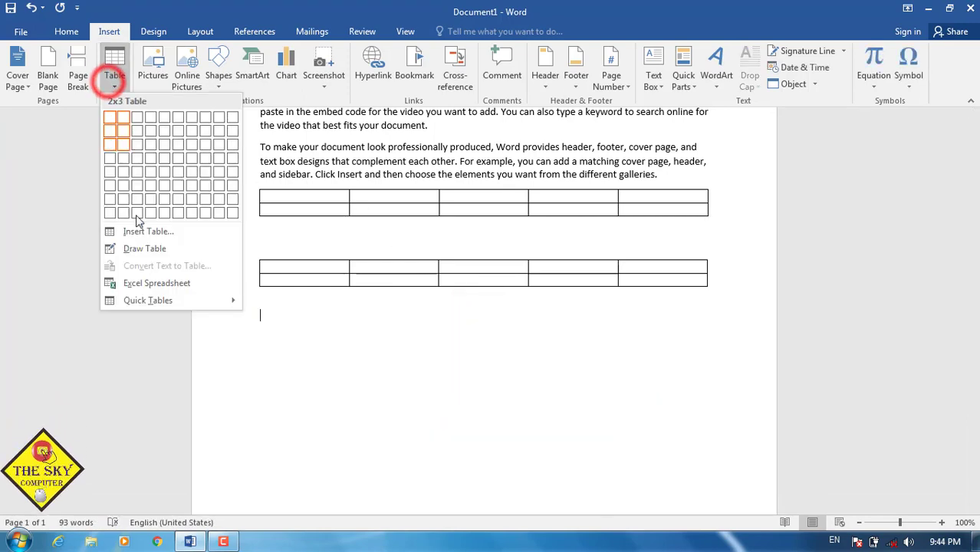
mouse_move(149, 303)
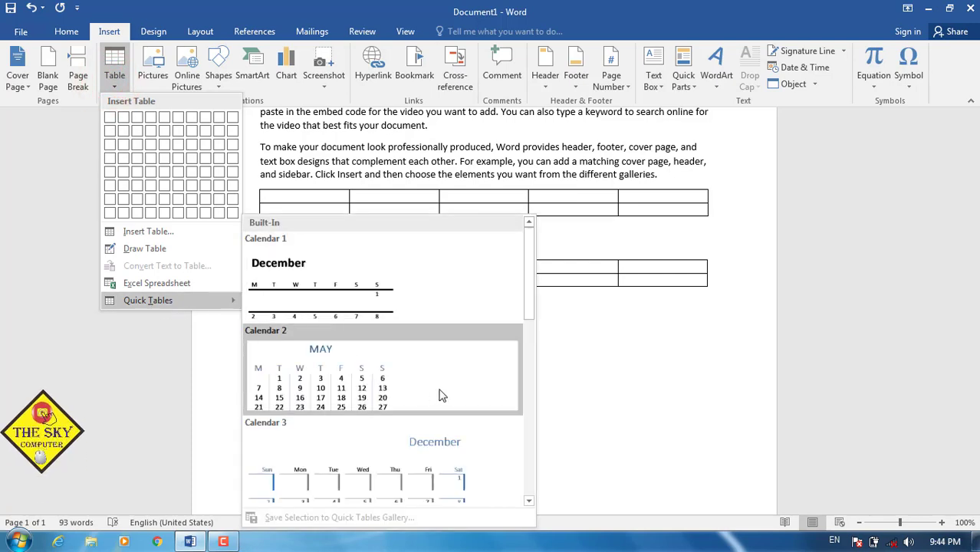
drag(531, 277, 528, 360)
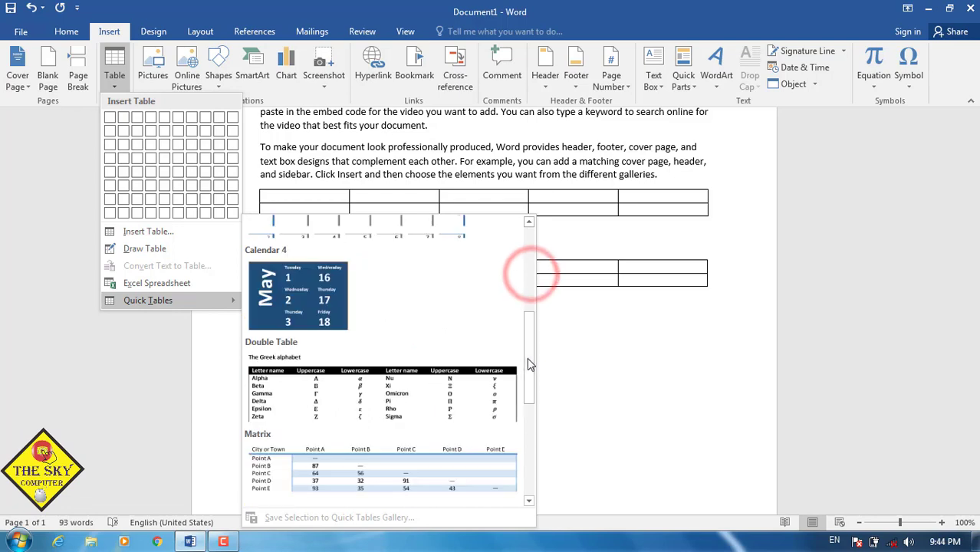
click(341, 406)
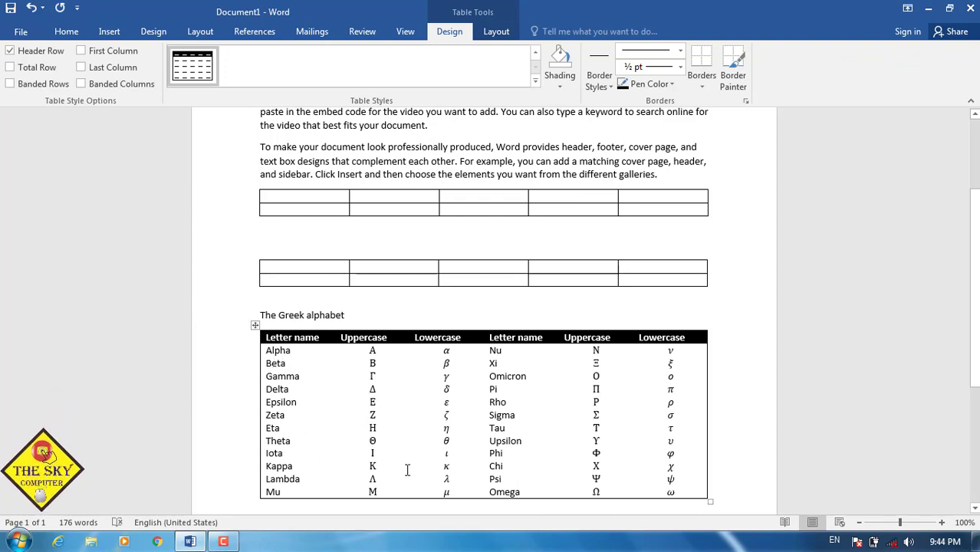
Delete the Greek alphabet table together with its heading line and the surrounding empty paragraphs
click(447, 428)
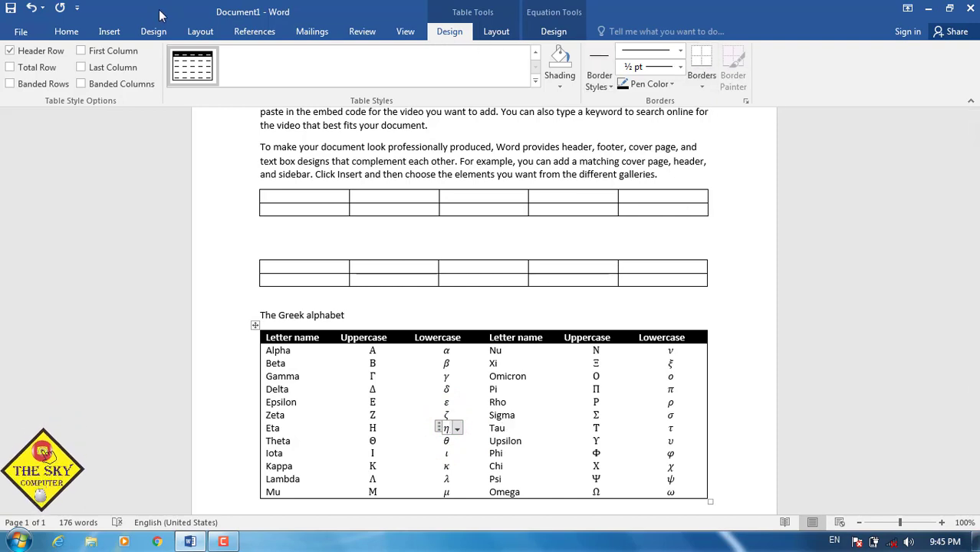
click(107, 31)
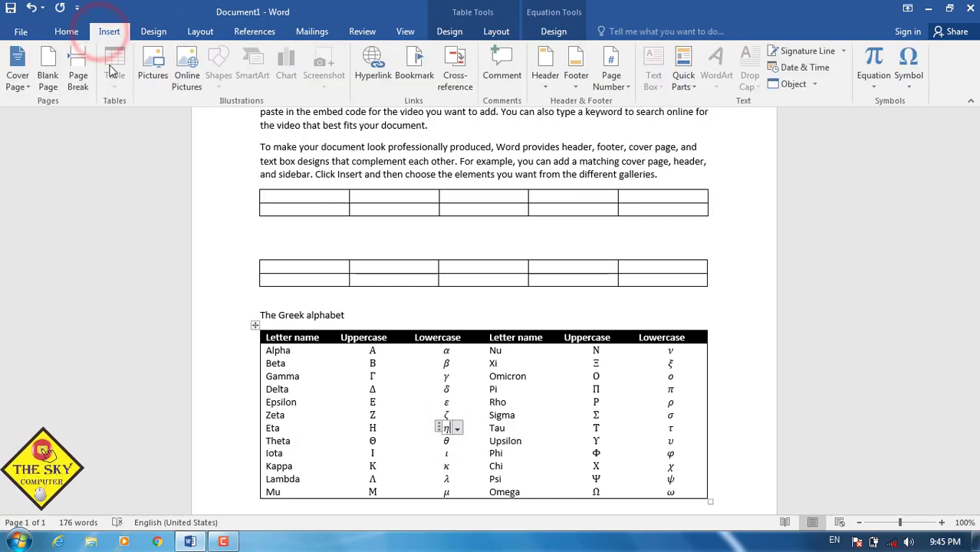
click(255, 325)
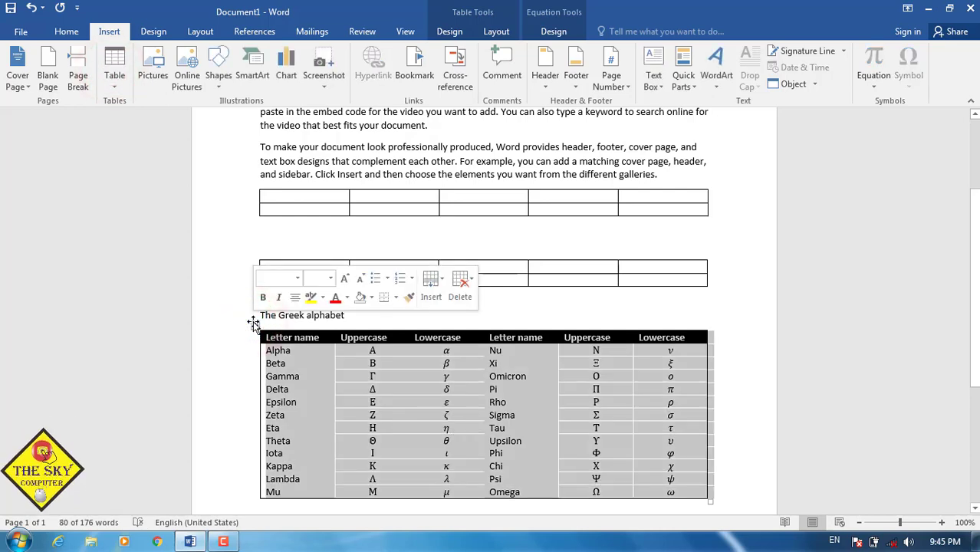
key(BackSpace)
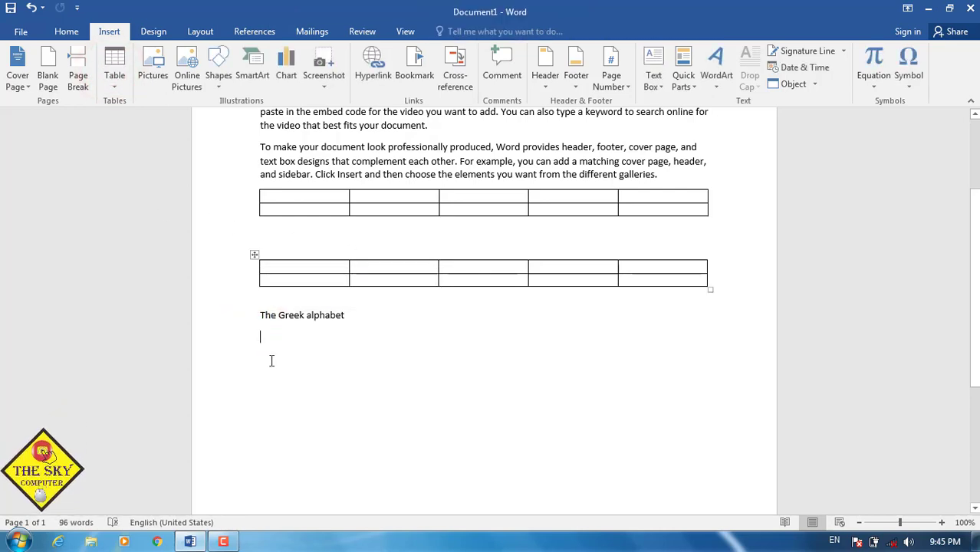
triple_click(342, 303)
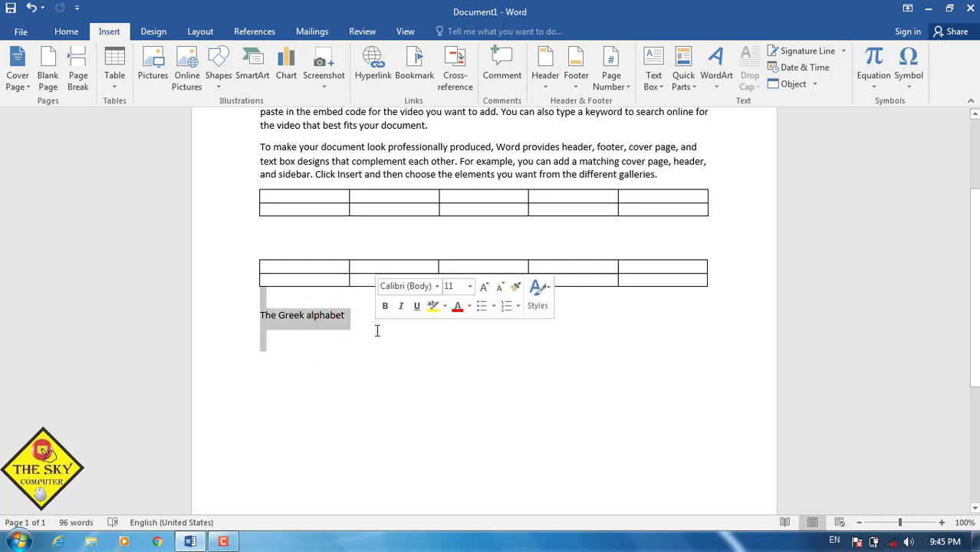
key(BackSpace)
click(115, 81)
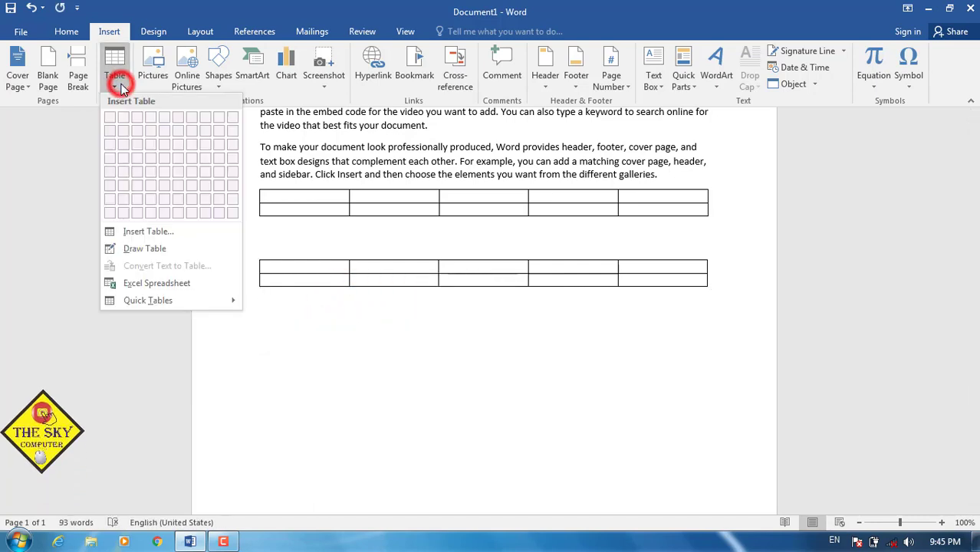
mouse_move(155, 311)
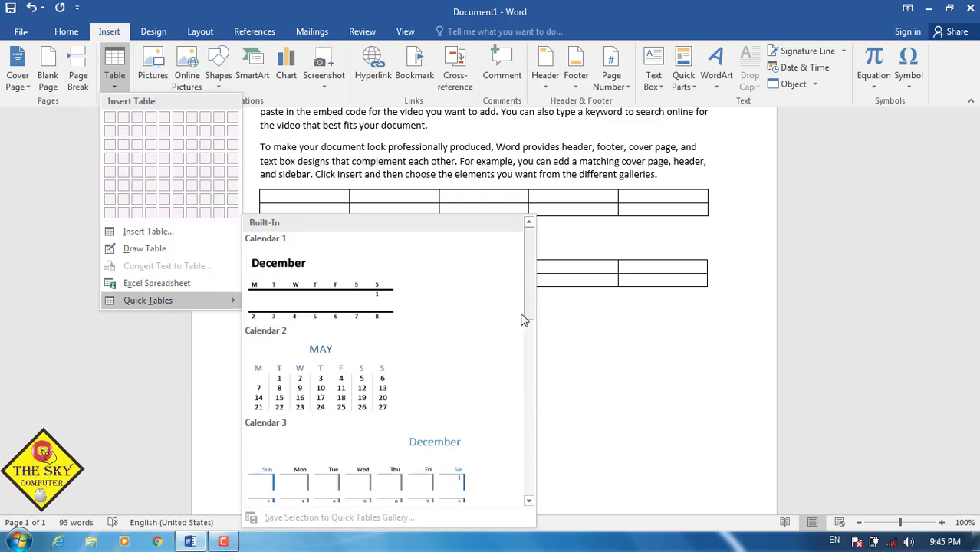
drag(528, 303, 628, 356)
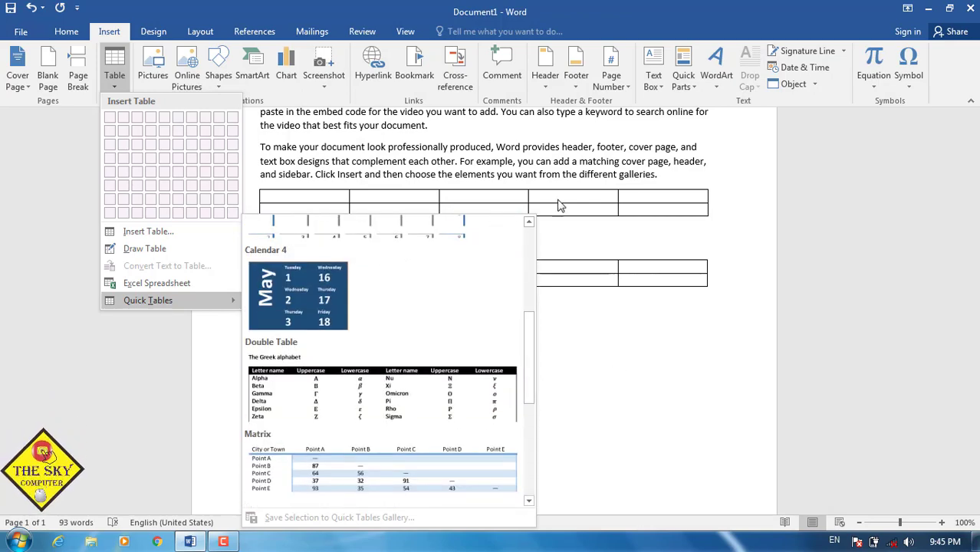
click(628, 208)
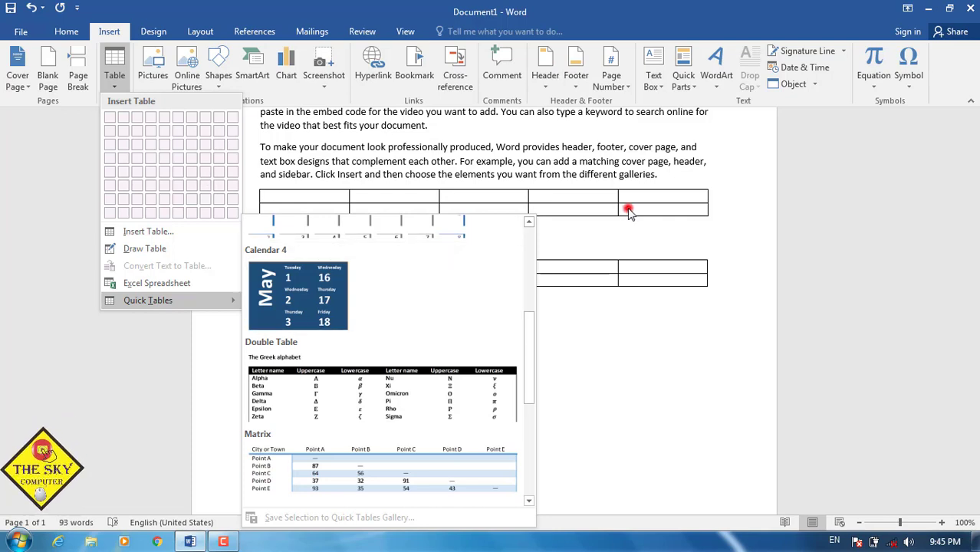
Place the cursor in the first table's top row and review its table Layout and Design options
click(586, 200)
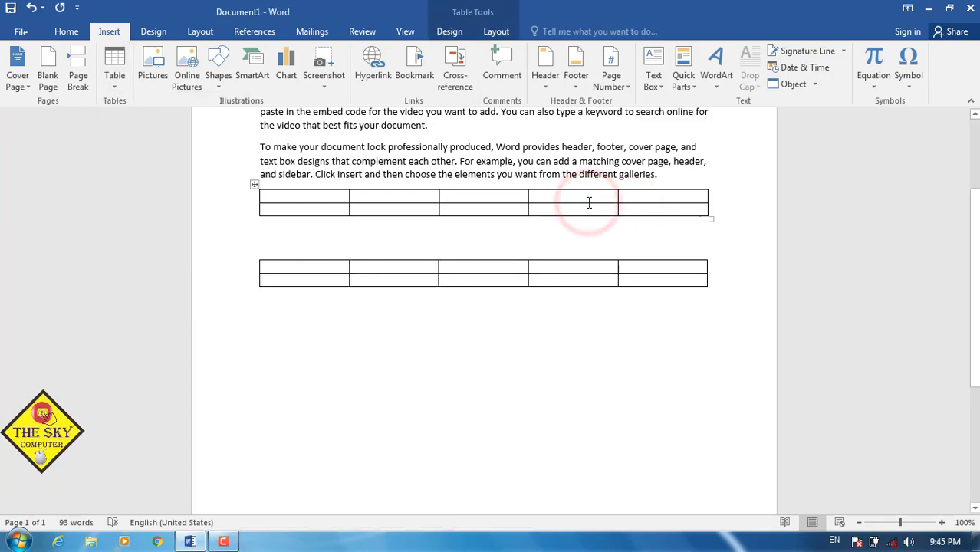
click(449, 34)
click(484, 34)
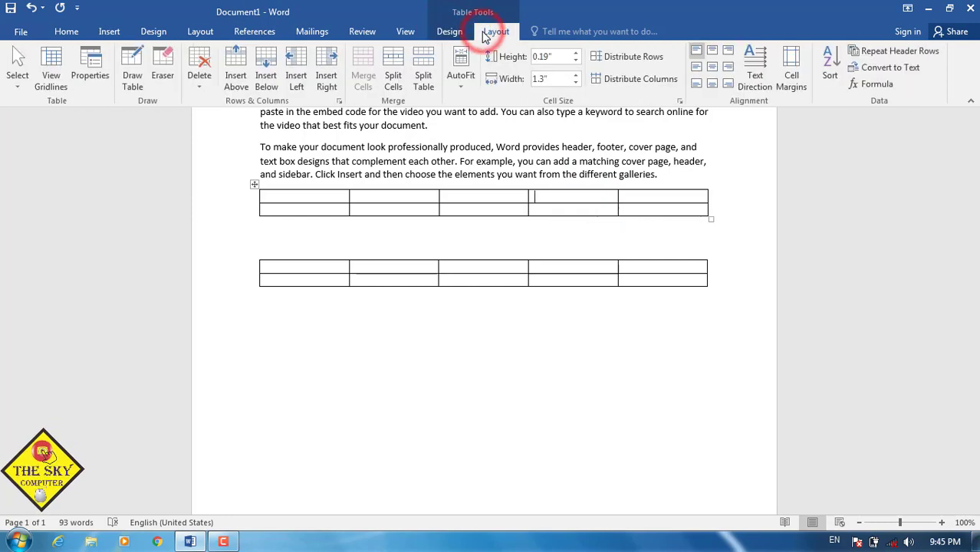
click(465, 32)
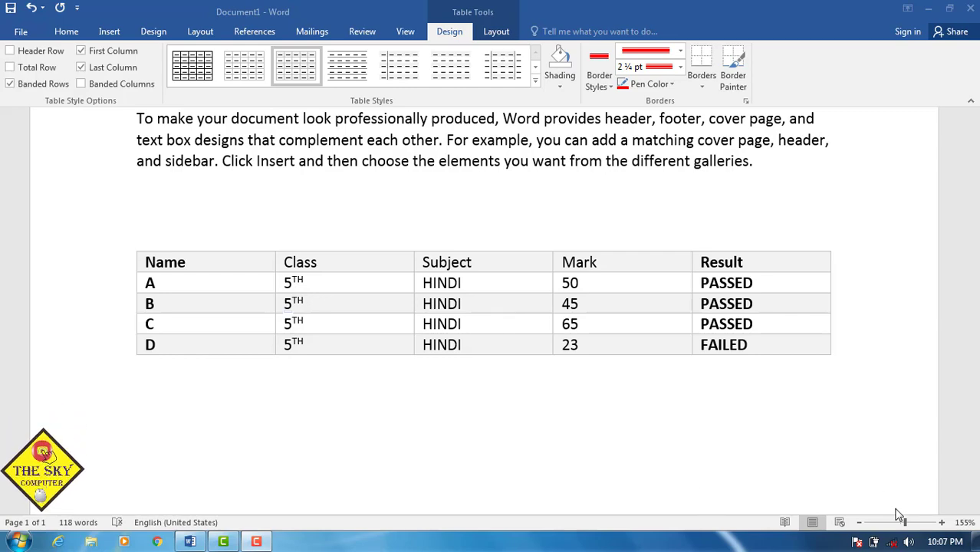
Apply the plain table style with solid black gridlines to the student marks table
drag(905, 522, 895, 525)
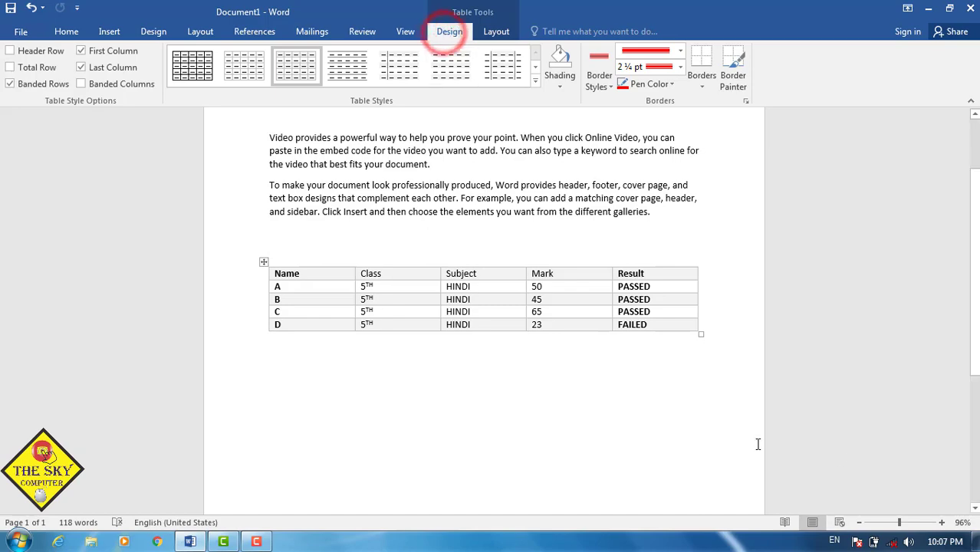
click(895, 522)
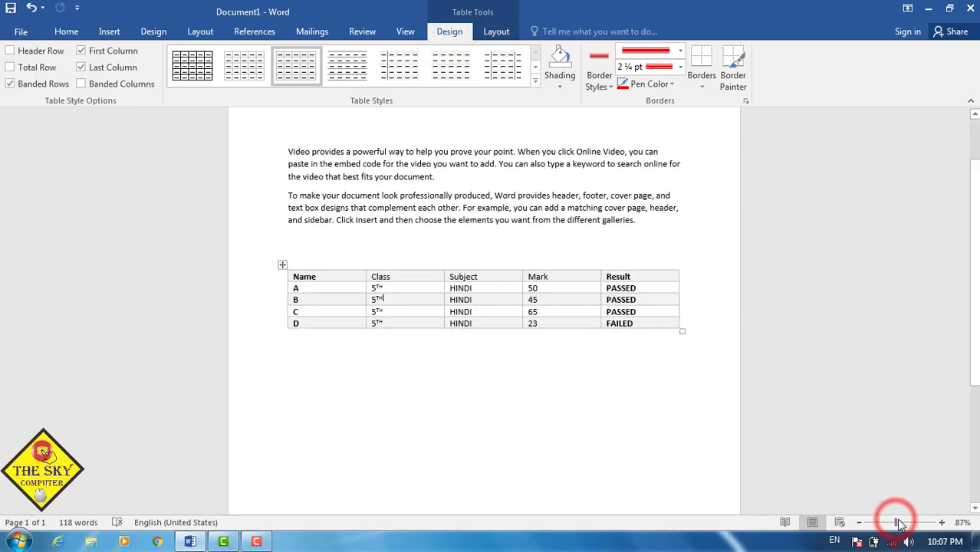
click(904, 523)
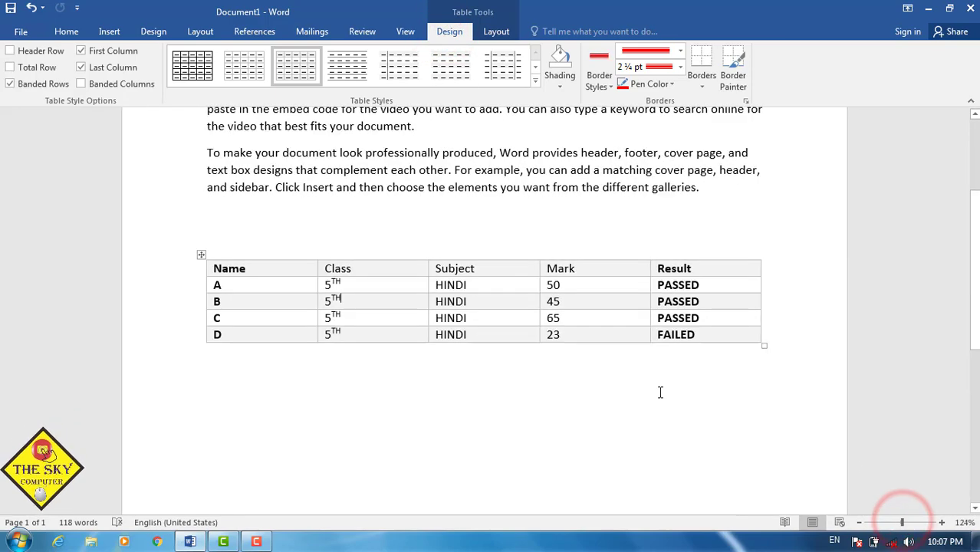
click(198, 71)
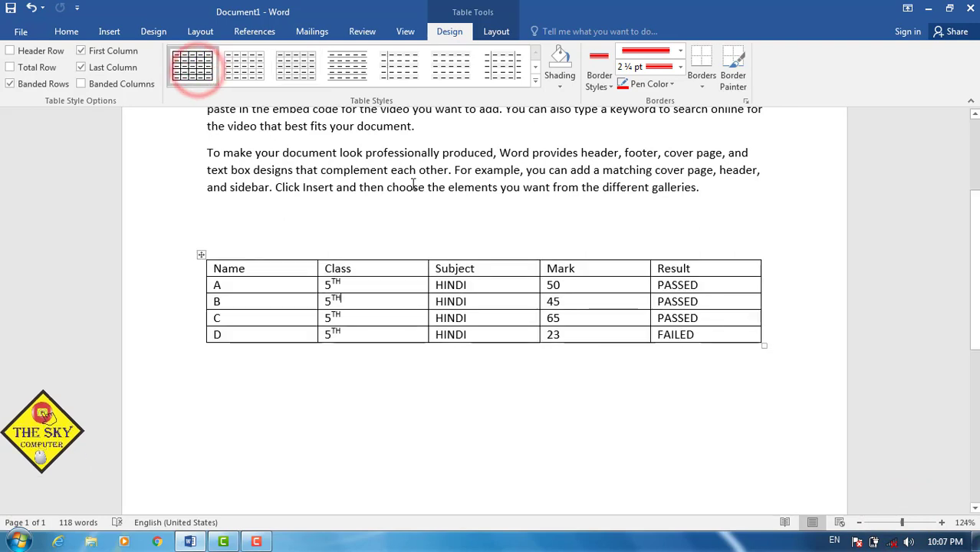
Apply the second plain table style, with light grey gridlines, to the student marks table
click(535, 85)
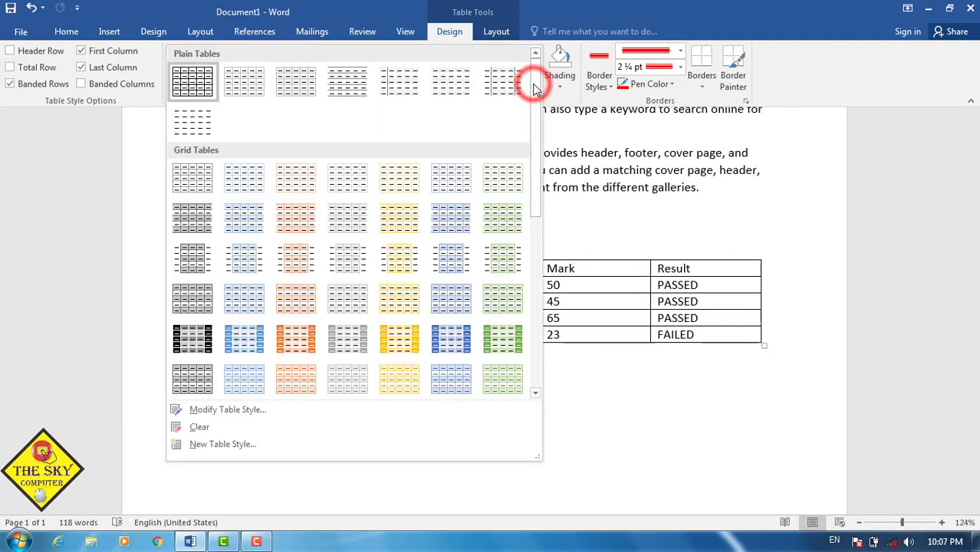
mouse_move(534, 89)
mouse_down()
mouse_move(546, 167)
mouse_move(546, 74)
mouse_up()
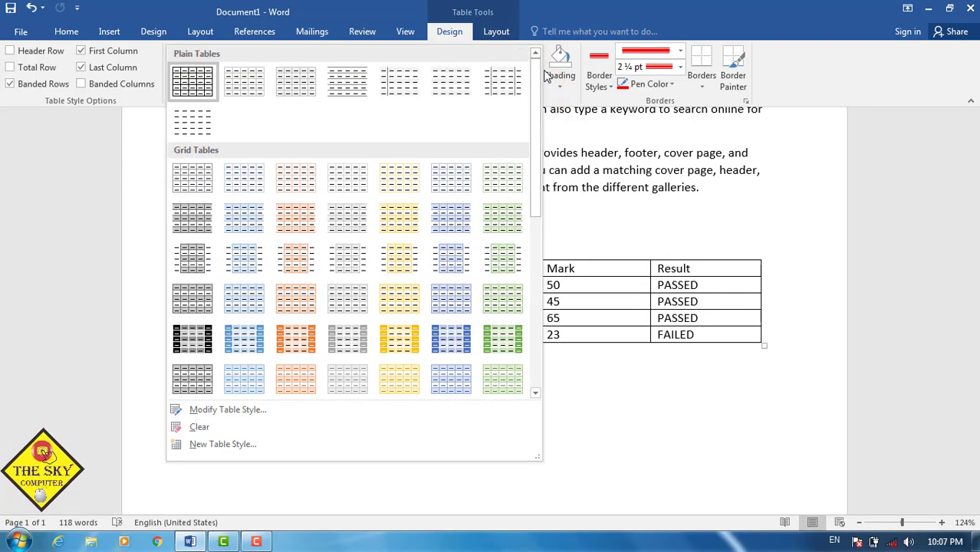
click(232, 84)
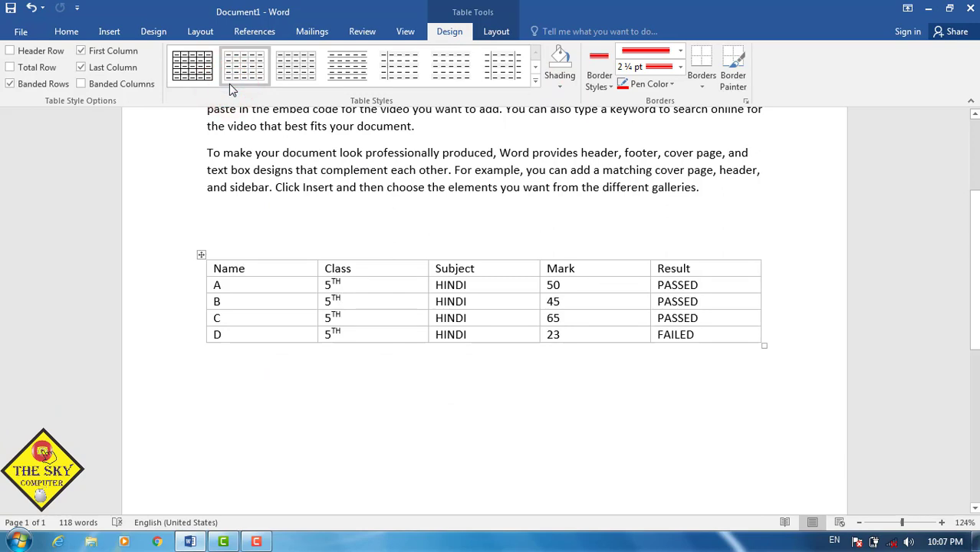
Apply successive plain styles to the marks table: banded grid, horizontal lines only, first-column divider, and finally borderless banded rows
click(309, 79)
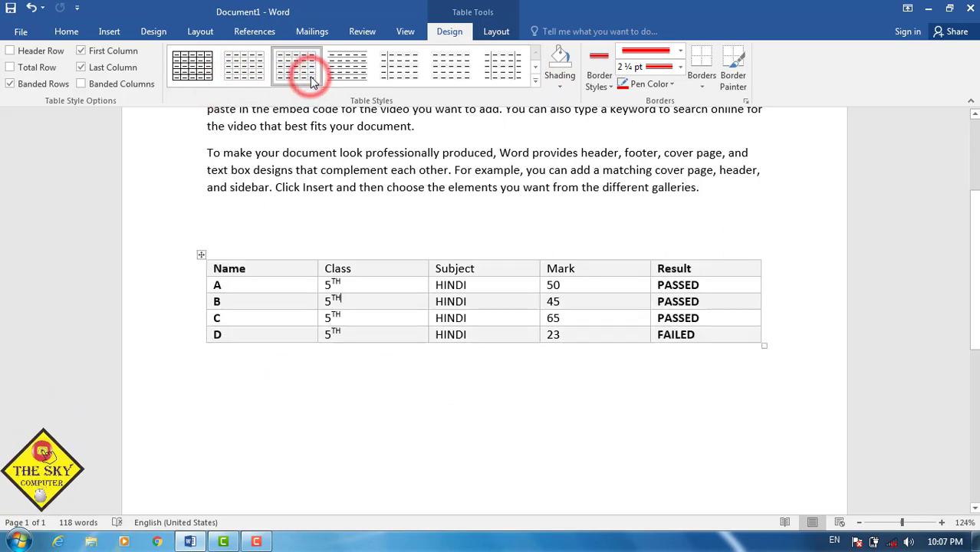
click(365, 76)
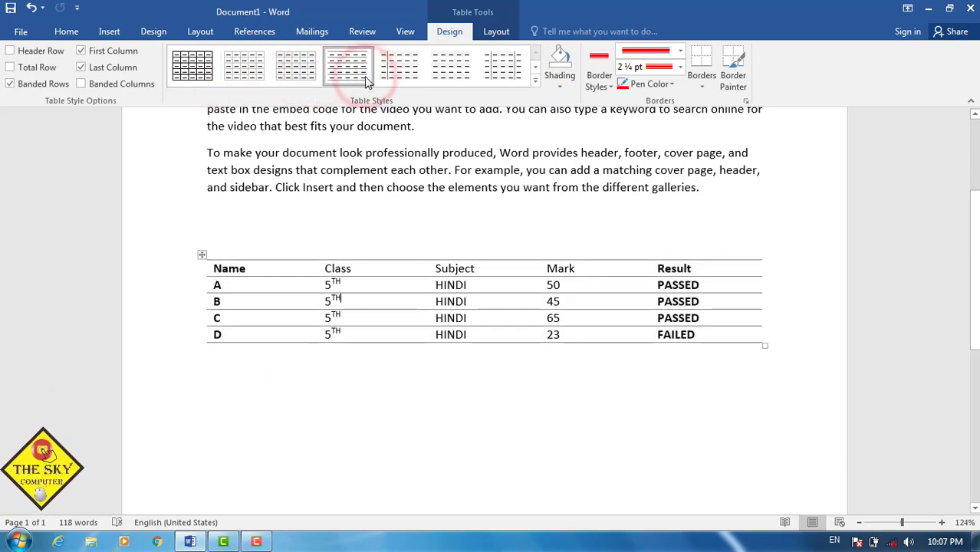
click(403, 75)
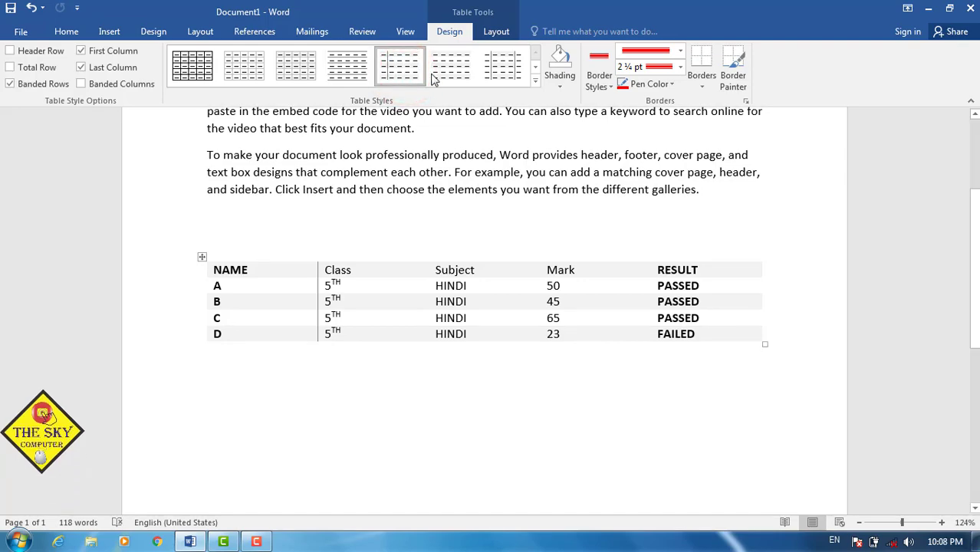
click(456, 74)
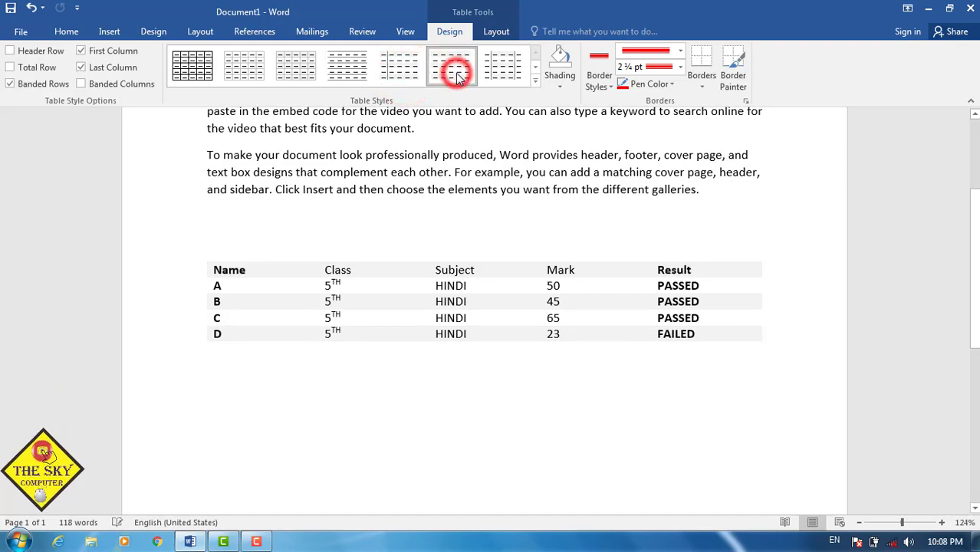
Try the last plain style and the solid black grid style on the marks table, and settle on Plain Table 1
click(503, 68)
click(536, 81)
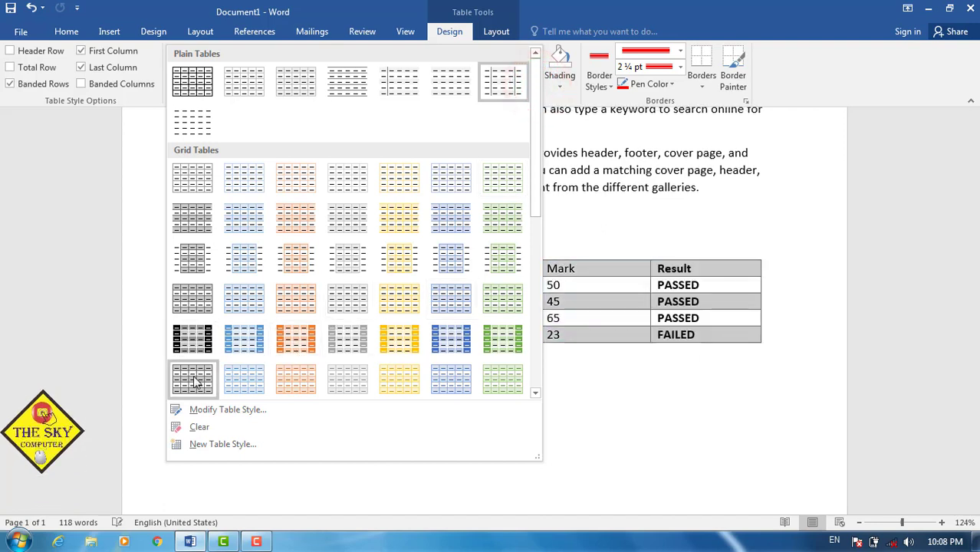
click(195, 92)
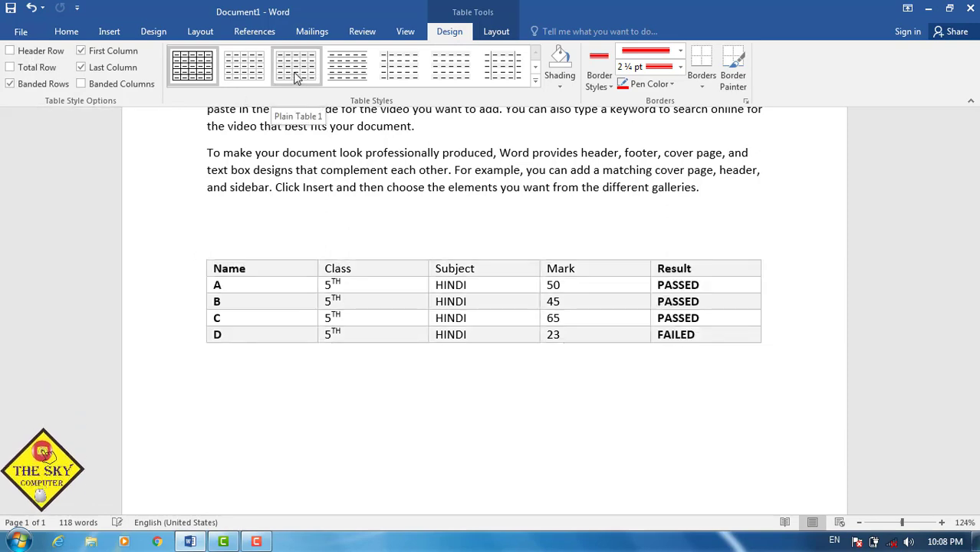
click(296, 76)
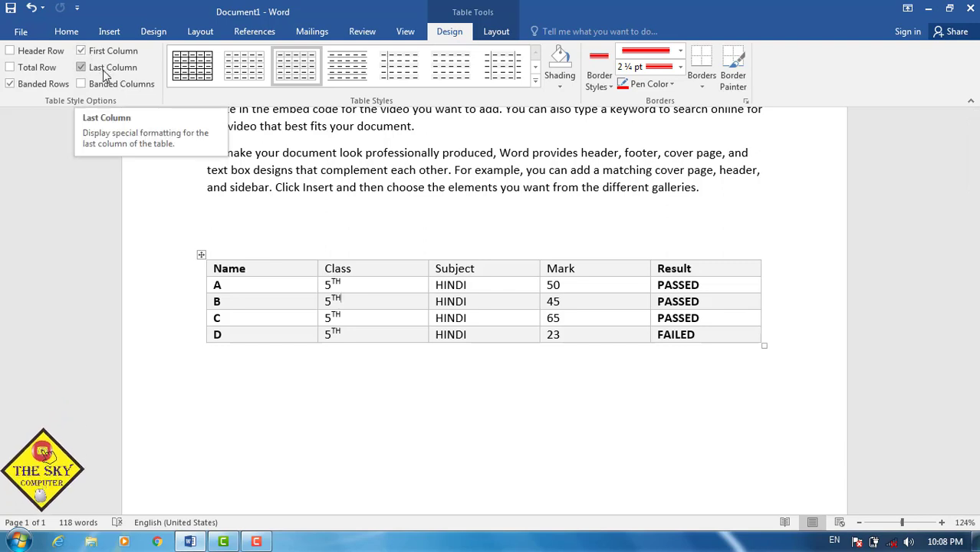
Turn the First Column and Last Column formatting of the marks table off and back on
click(82, 51)
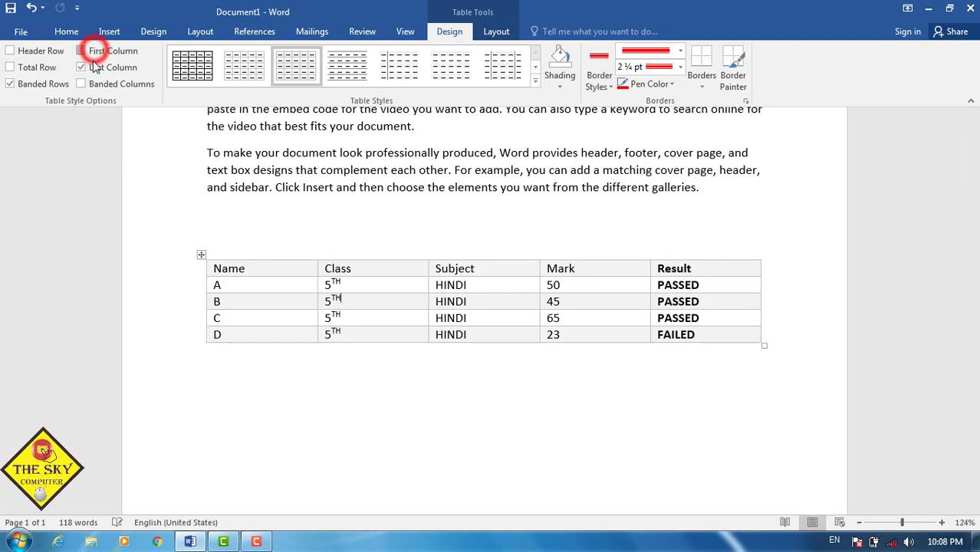
click(90, 69)
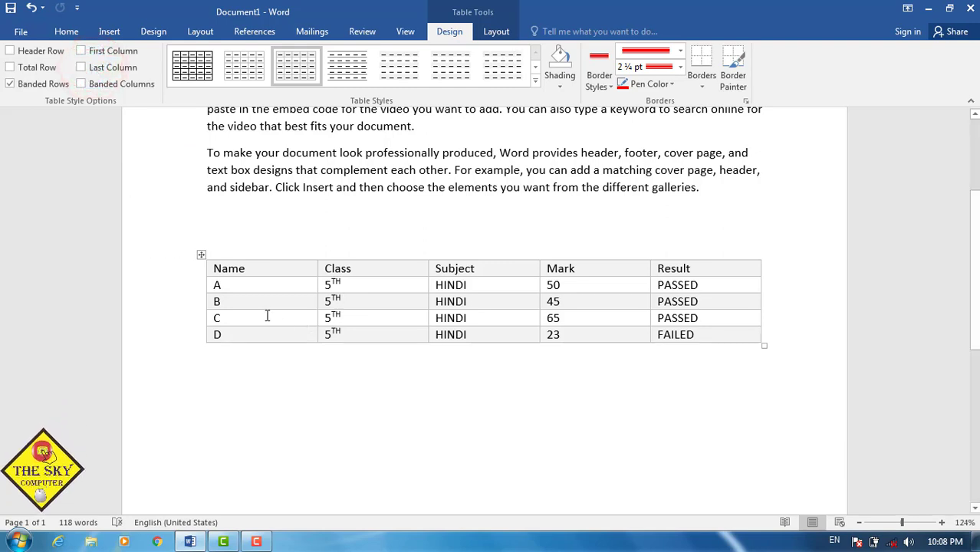
click(82, 51)
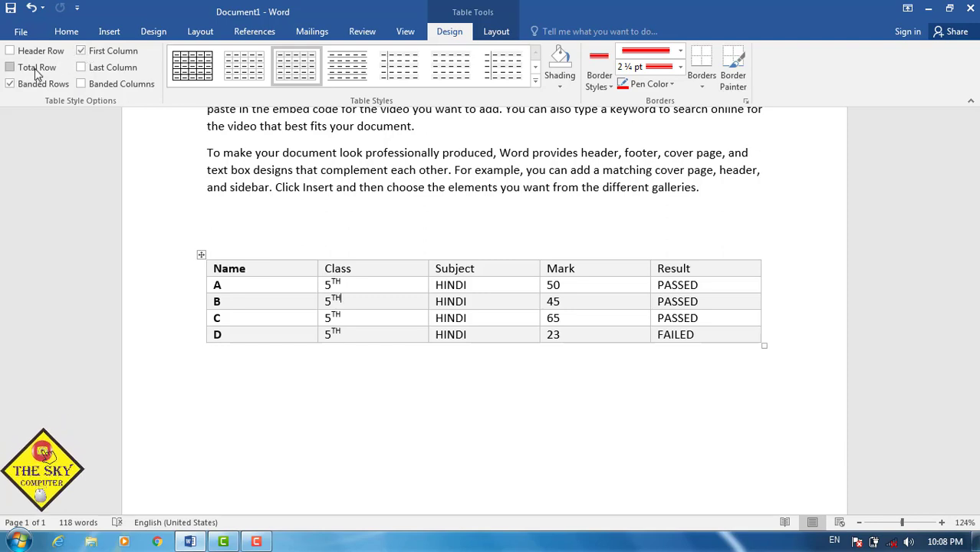
click(102, 69)
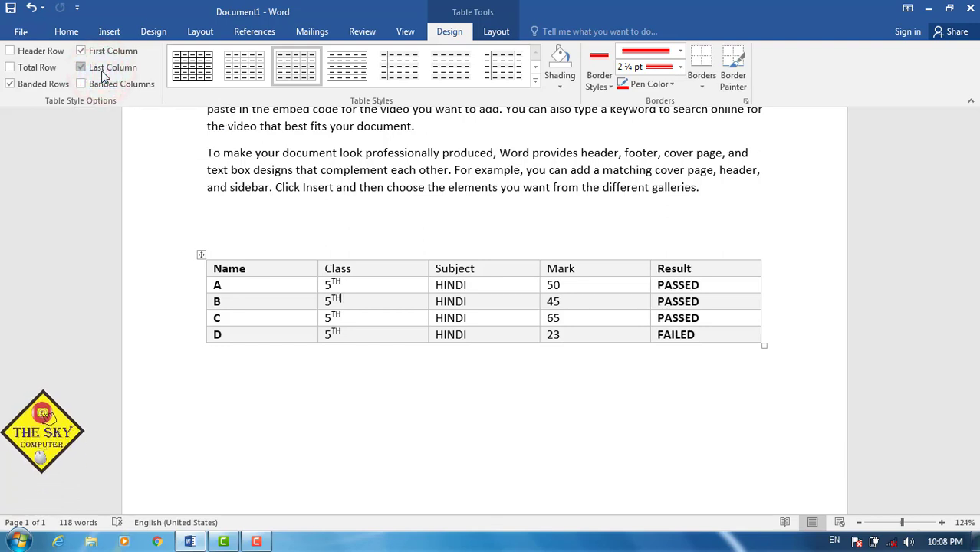
Enable Header Row formatting for the marks table and disable its Last Column and First Column formatting
click(13, 52)
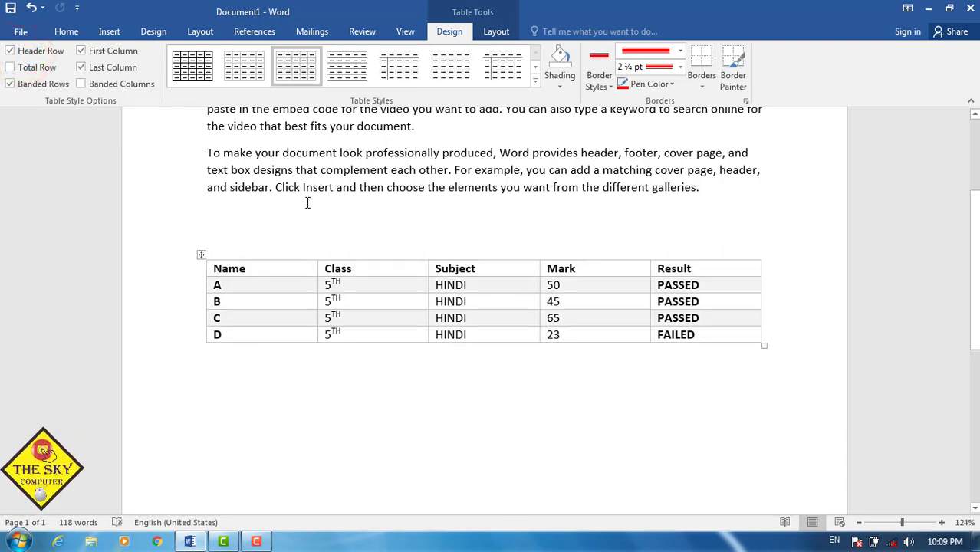
click(106, 68)
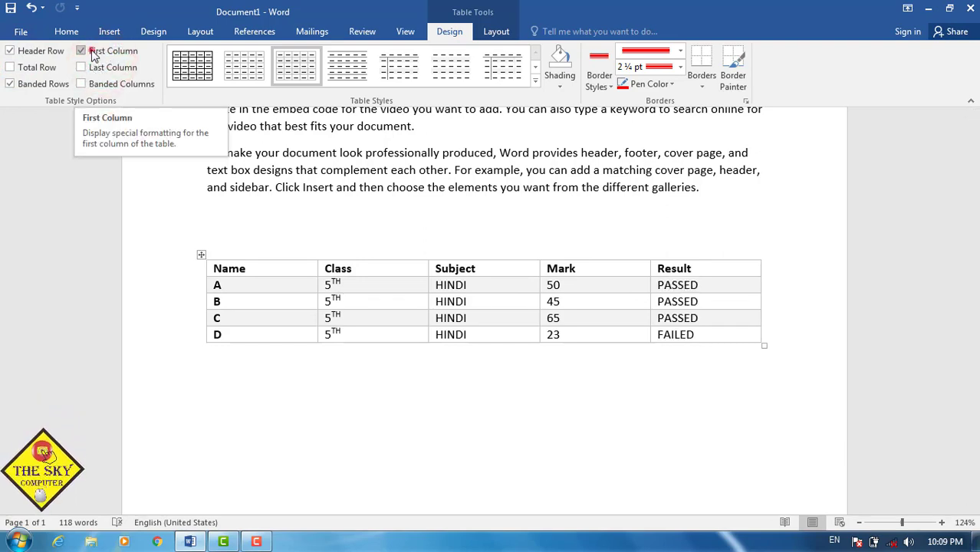
click(92, 53)
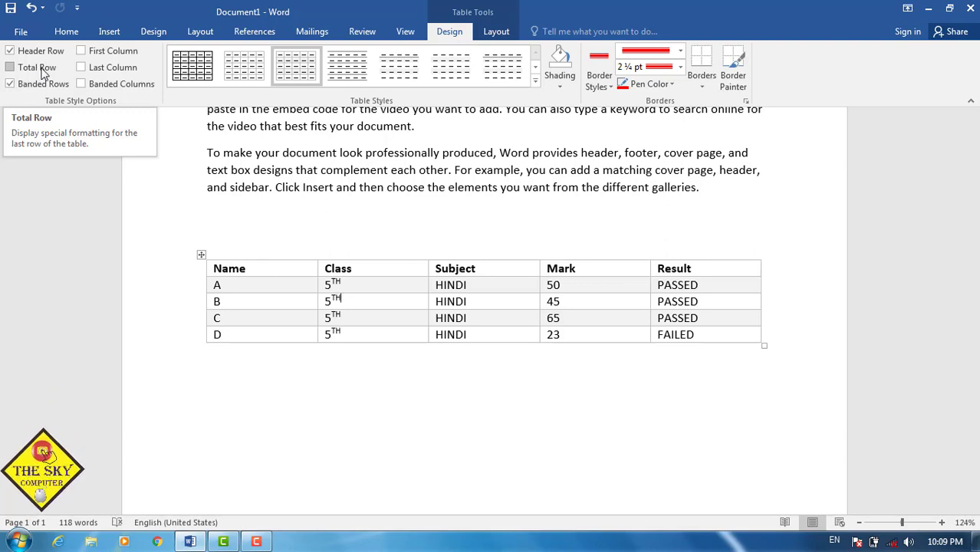
Try Total Row formatting on the marks table, and disable both the Total Row and Header Row options
click(10, 68)
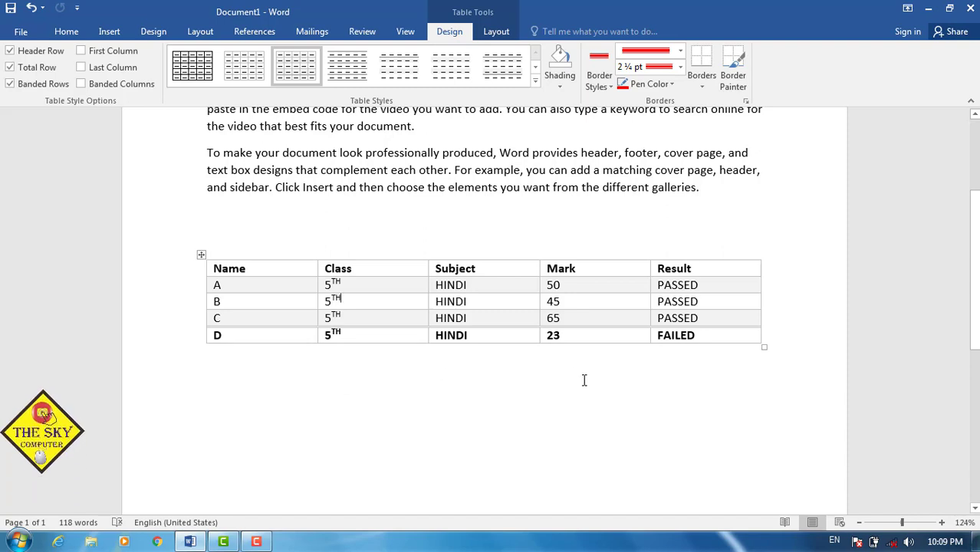
click(31, 68)
click(32, 53)
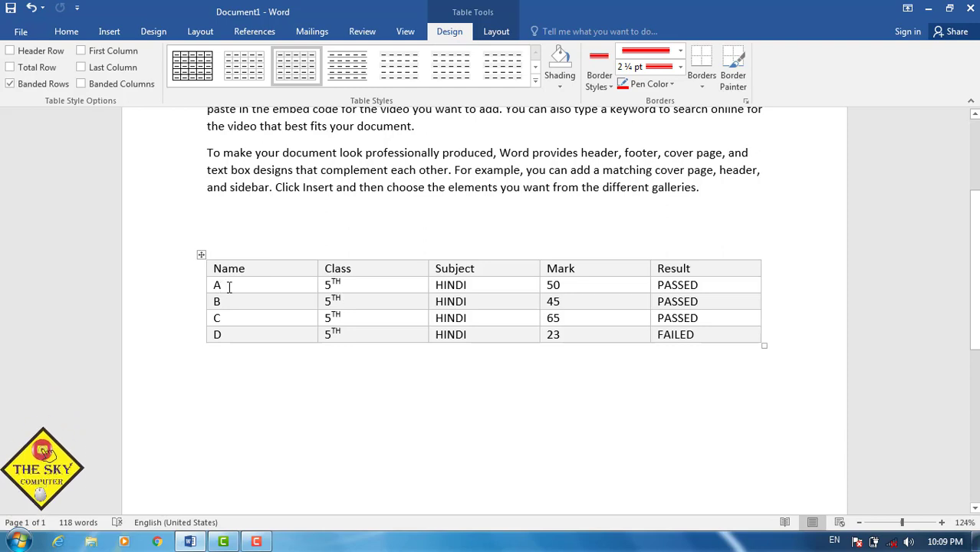
Switch the marks table from banded rows to banded columns
click(44, 86)
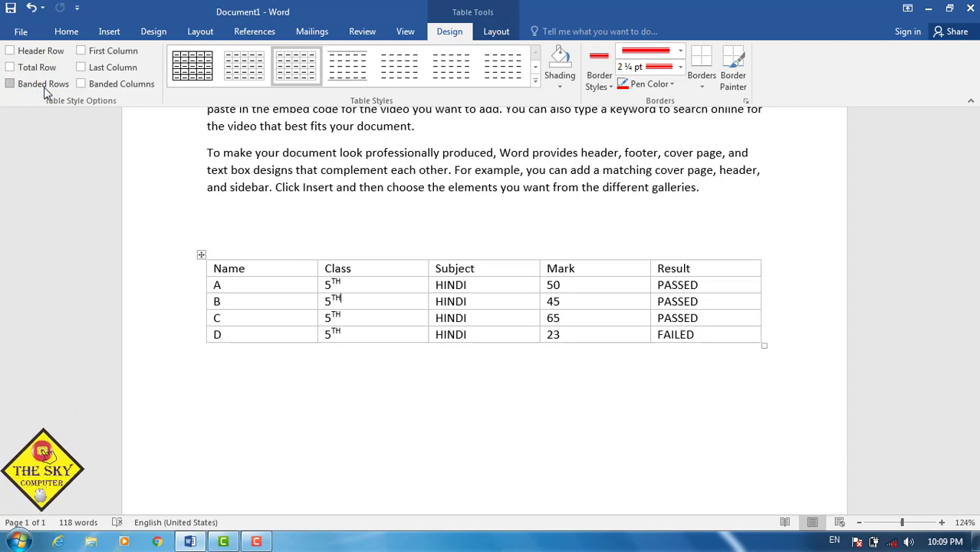
click(43, 86)
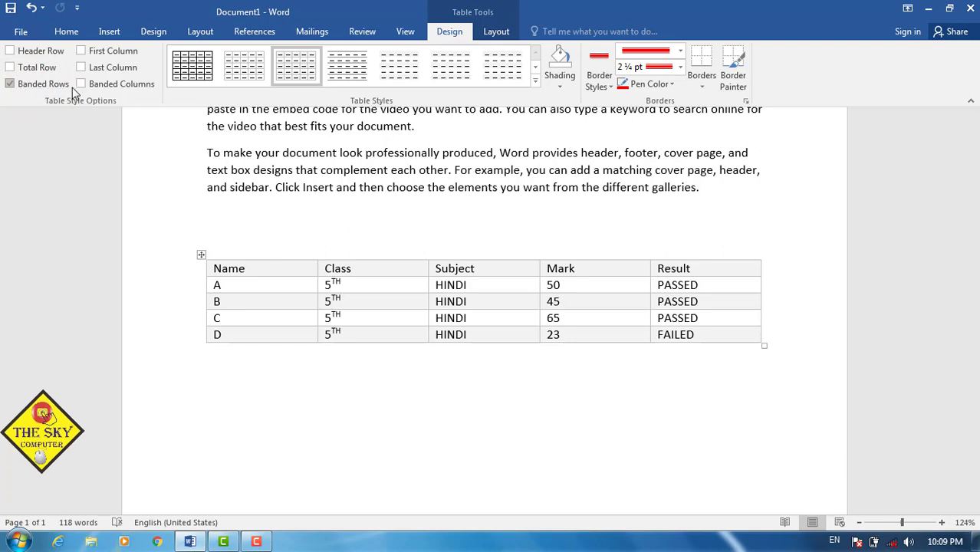
click(31, 86)
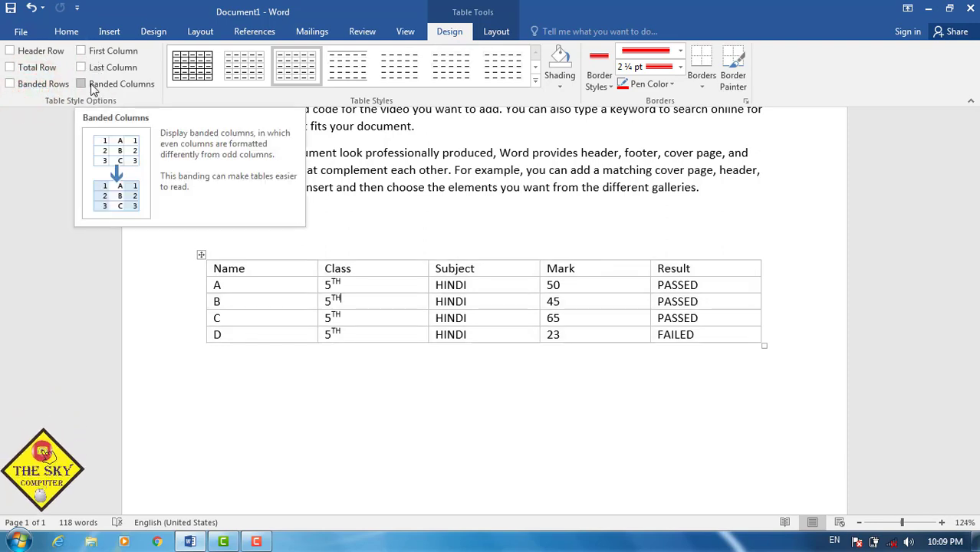
click(83, 85)
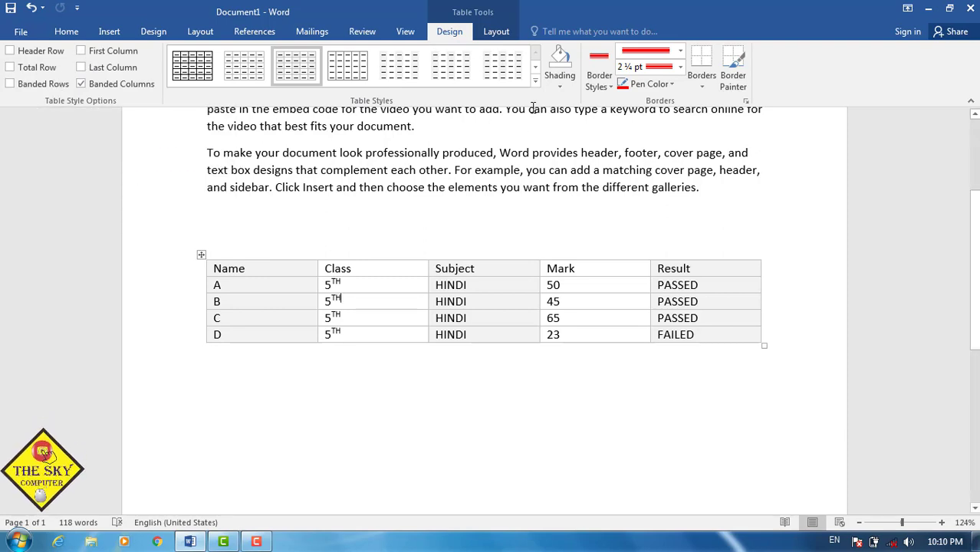
Apply the solid black grid style to the marks table and set the Name cell's shading to No Color
click(195, 77)
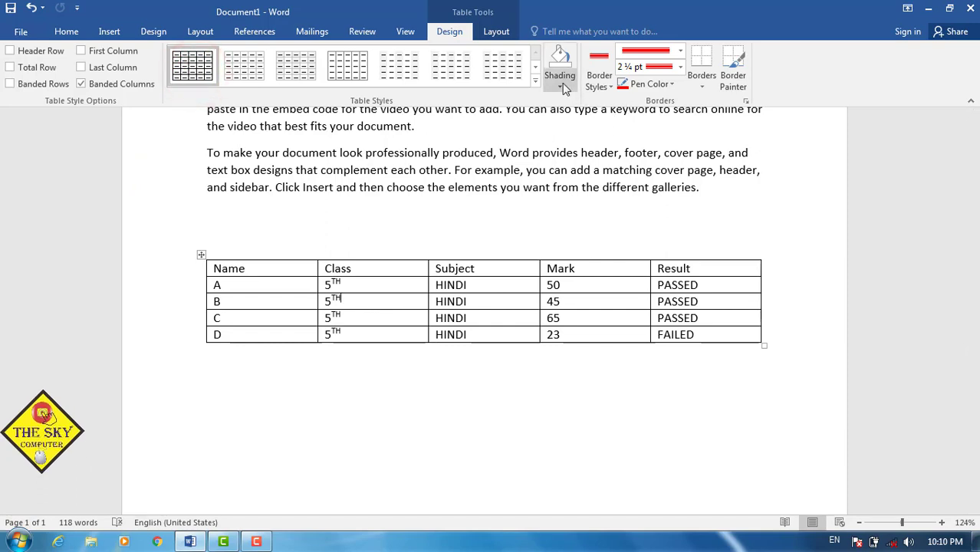
click(251, 269)
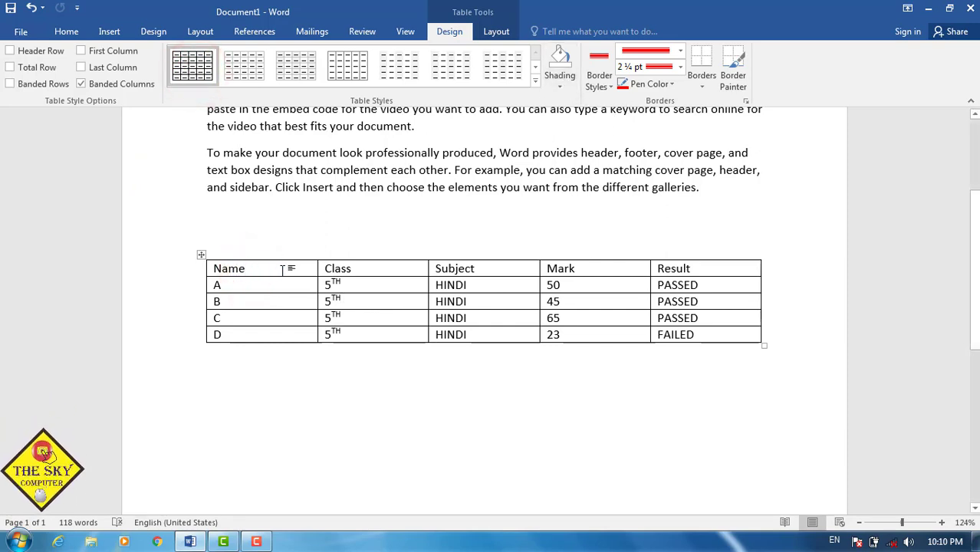
click(562, 83)
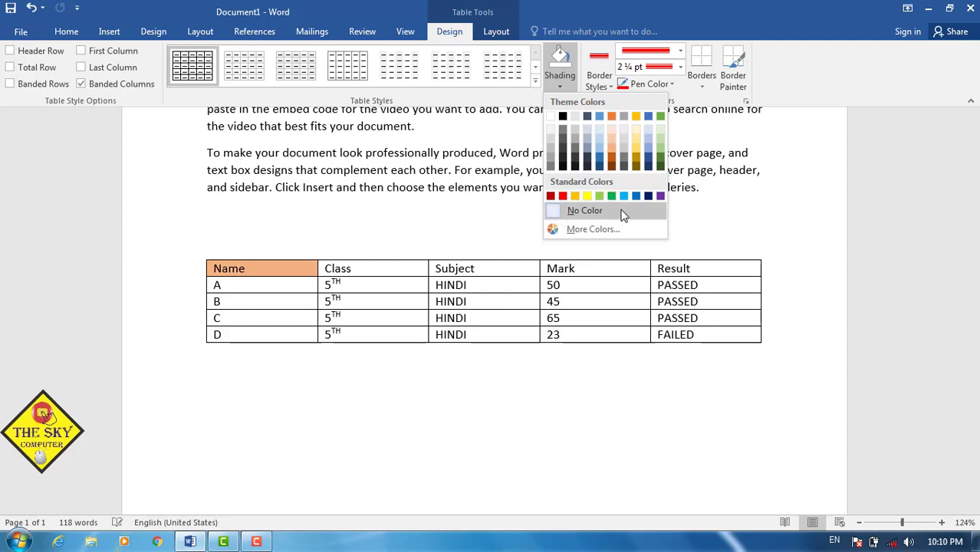
click(571, 210)
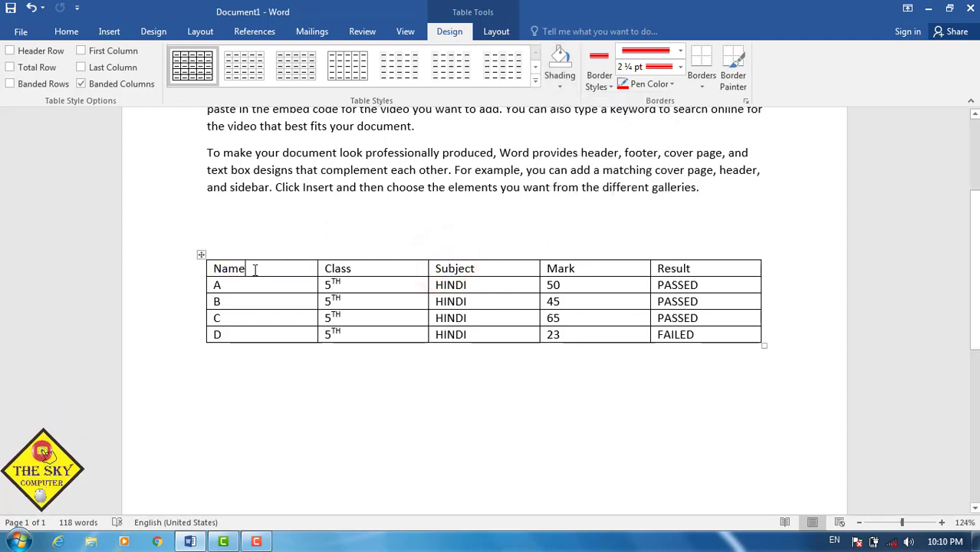
Select the table's header row from Name to Result and look through the shading colours
drag(396, 277, 556, 279)
drag(634, 279, 656, 280)
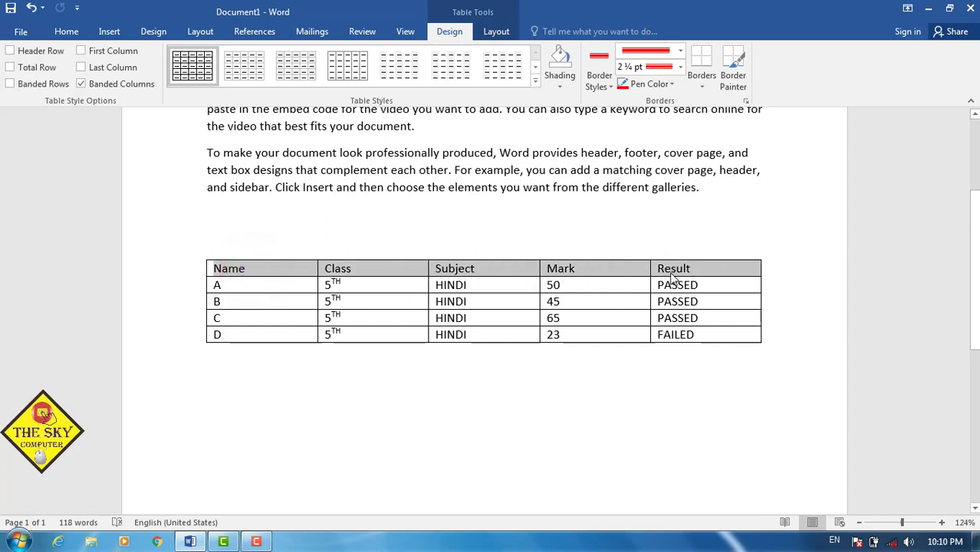
click(556, 89)
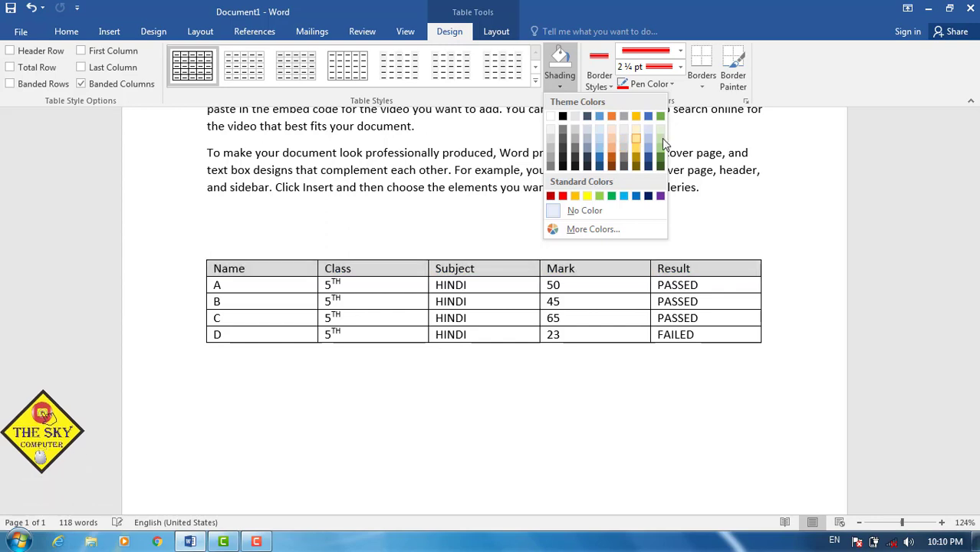
click(754, 166)
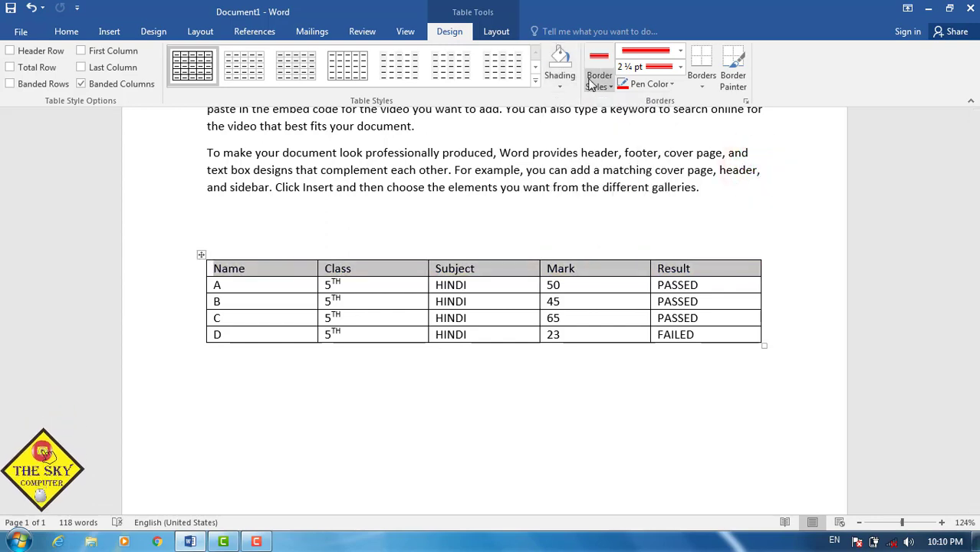
Choose the thin black single-line ½ pt border style and leave border painting
click(596, 83)
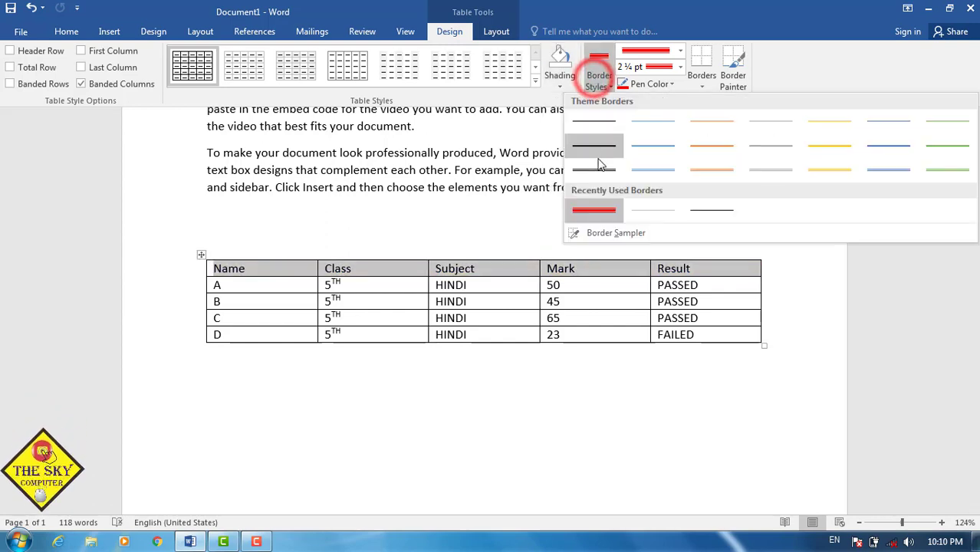
click(592, 131)
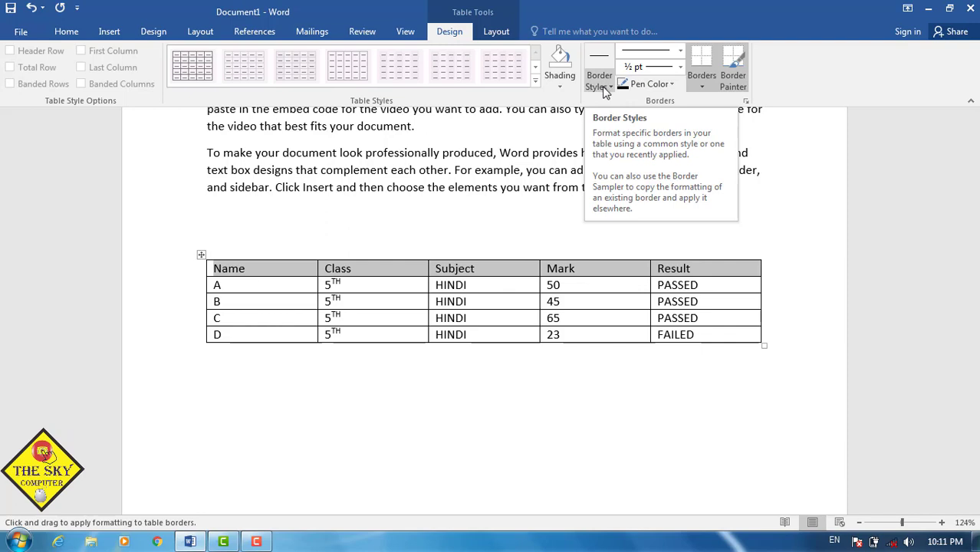
click(553, 214)
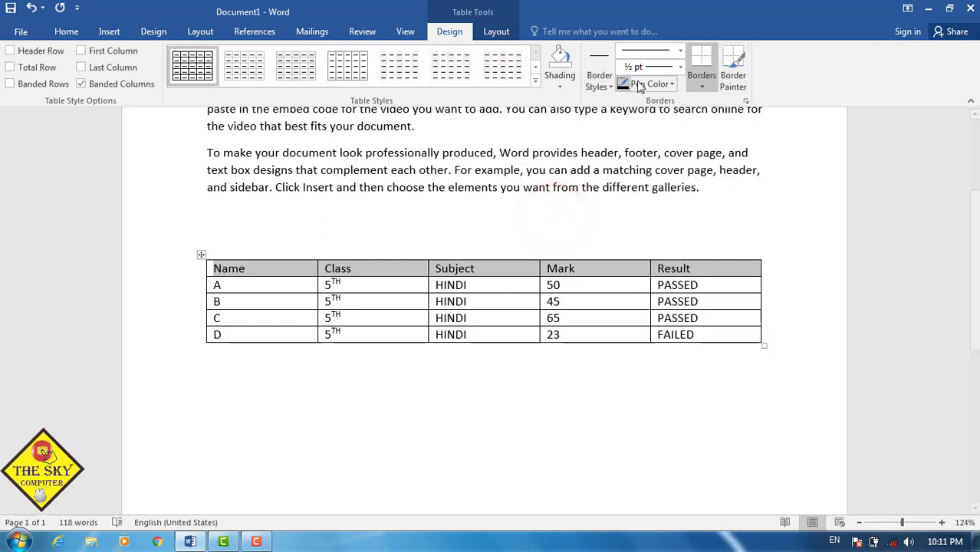
Examine the border options available for the selected header row
click(702, 86)
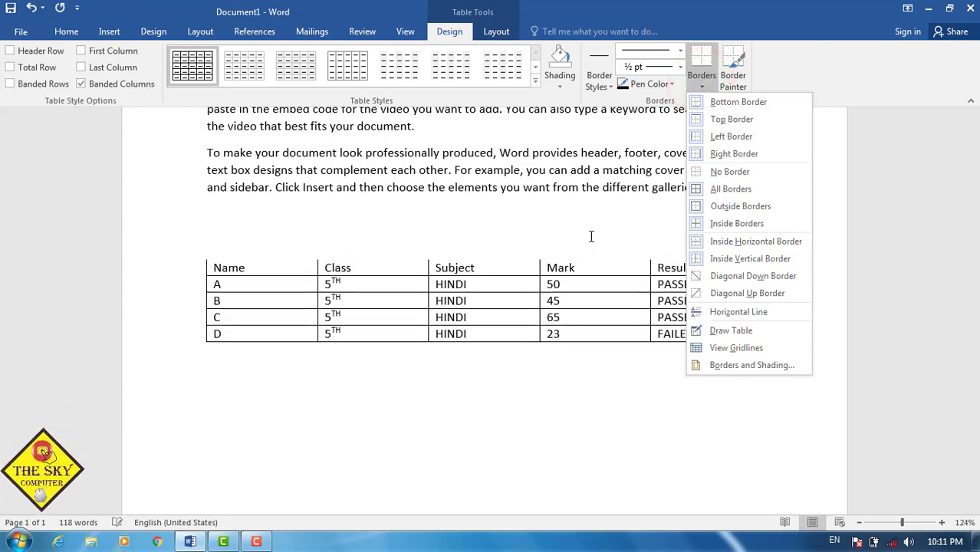
click(528, 430)
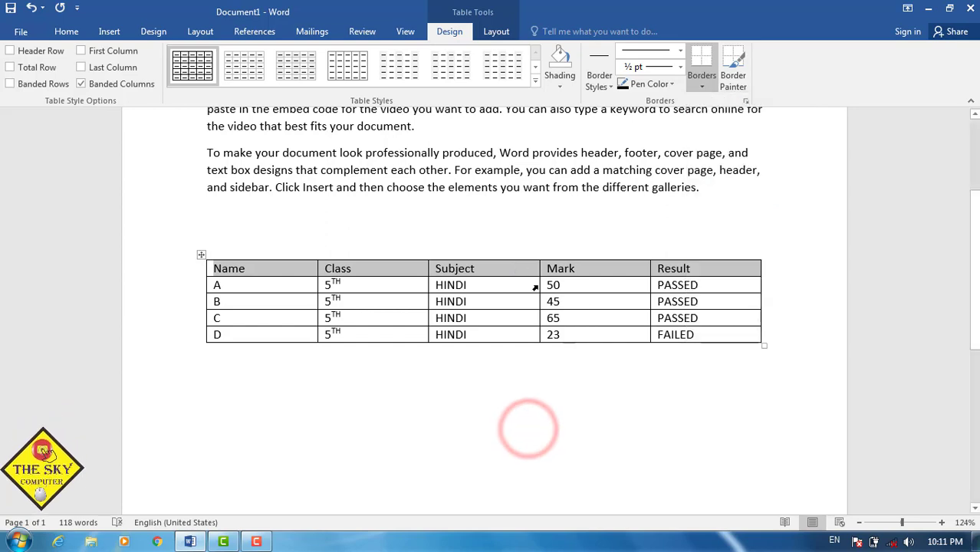
click(702, 80)
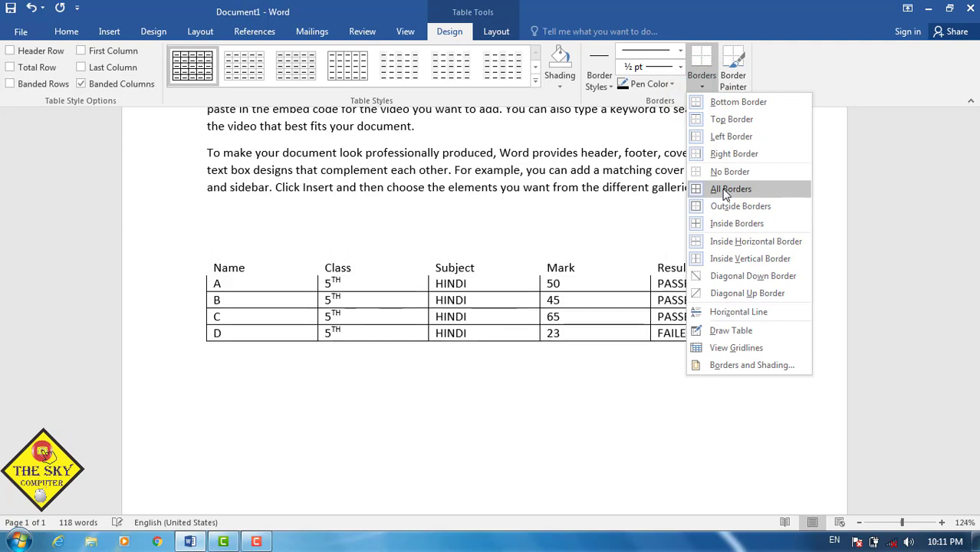
Deselect the header row and apply the borderless plain style with grey bands to the marks table
click(386, 298)
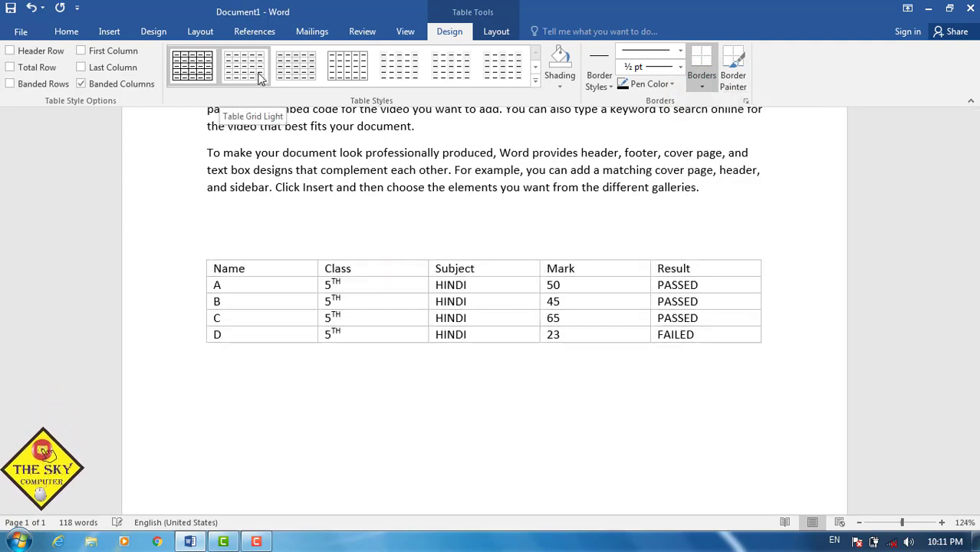
click(457, 82)
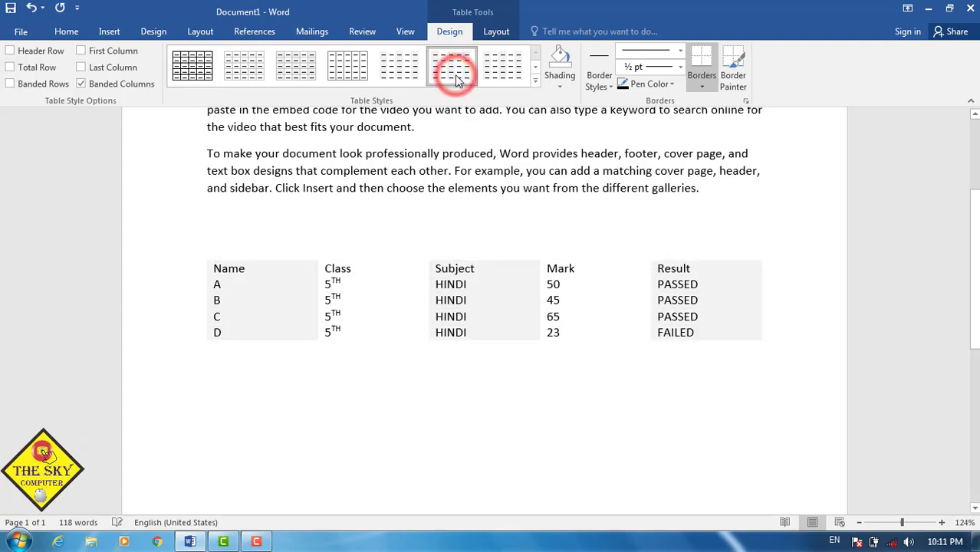
click(579, 375)
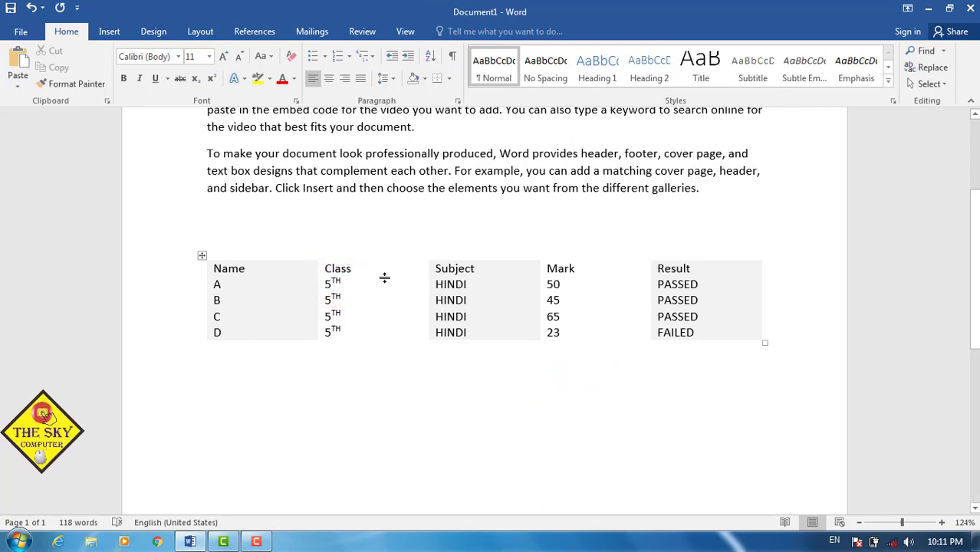
Choose a thick-and-thin double-line border style with a 1 ½ pt weight for the marks table
click(409, 286)
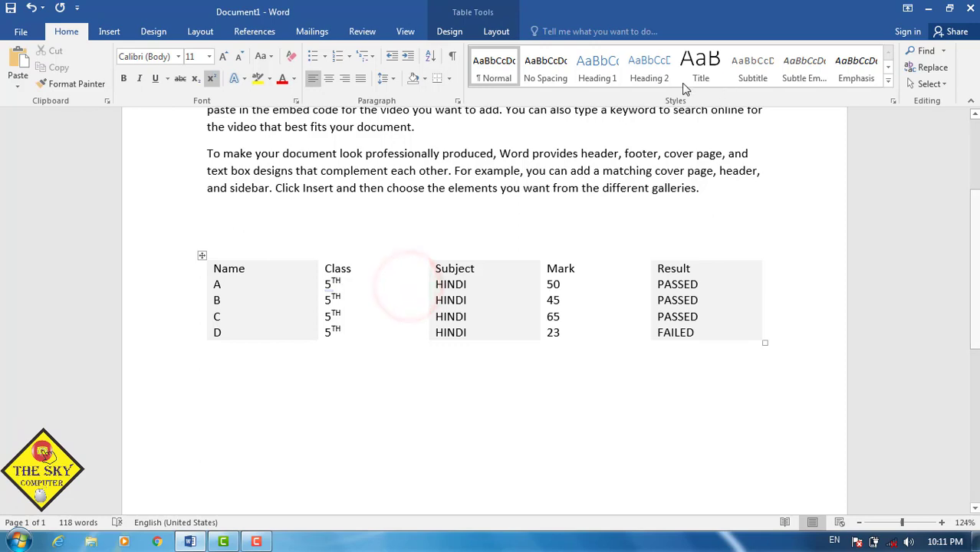
click(449, 32)
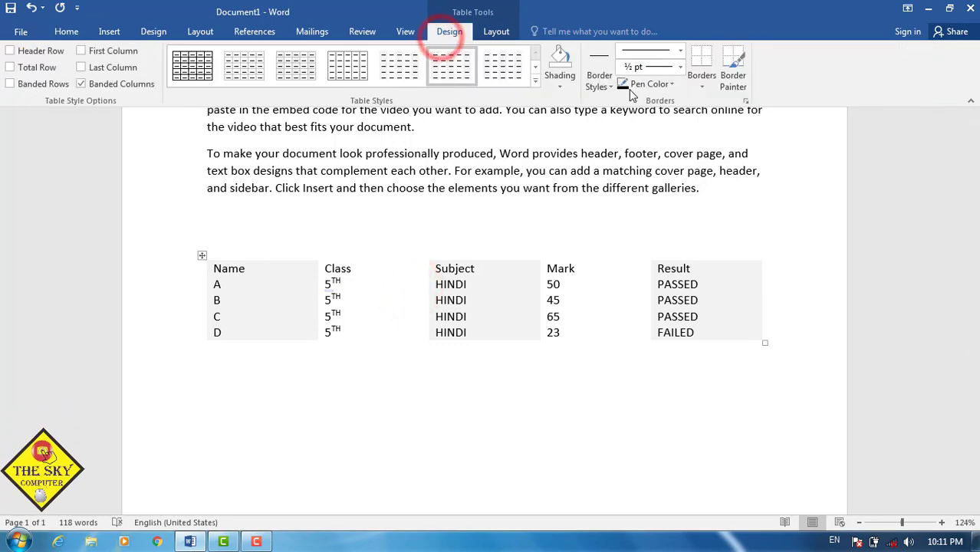
click(707, 77)
click(679, 50)
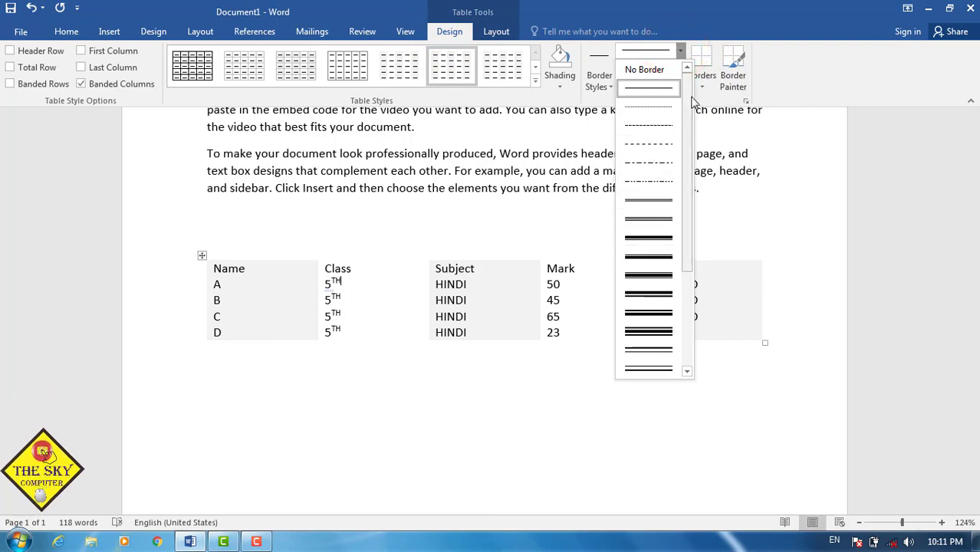
drag(693, 109, 689, 197)
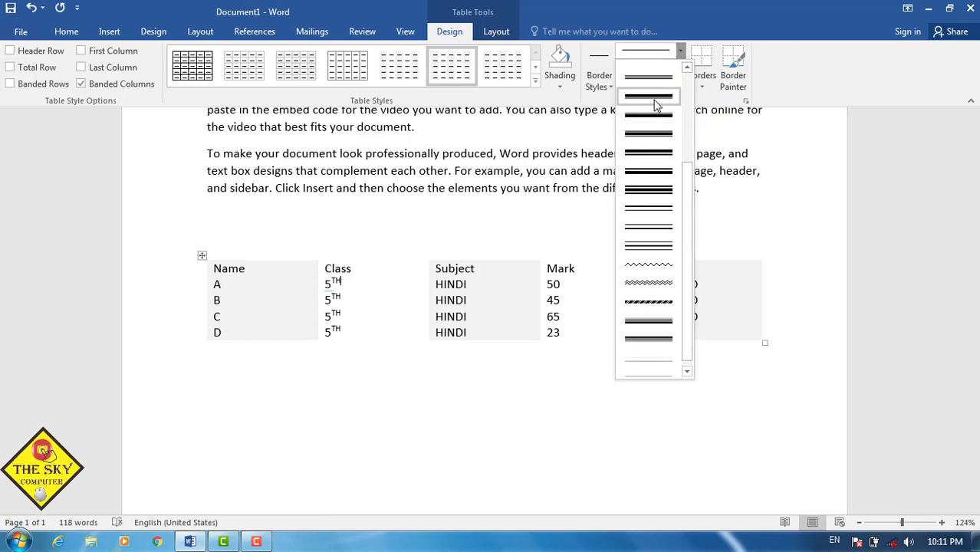
click(659, 128)
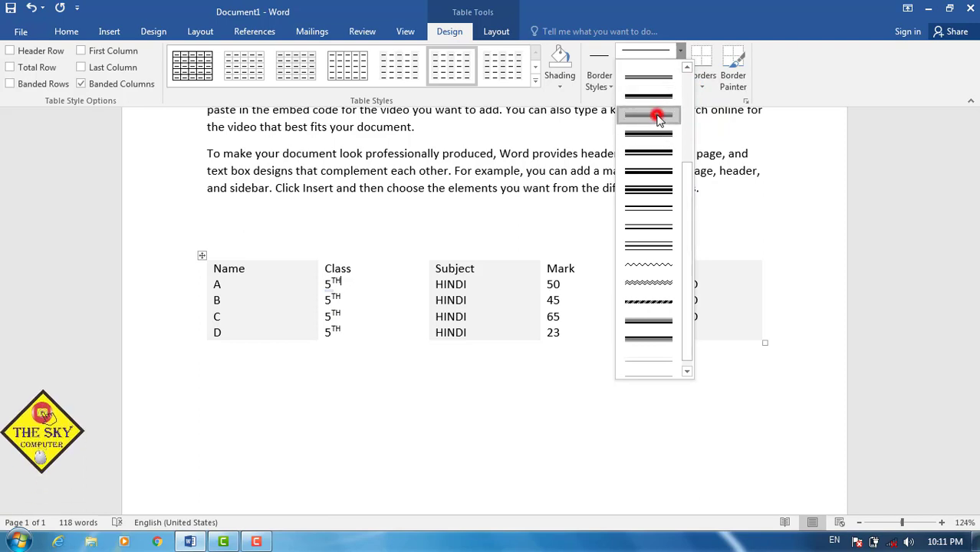
click(679, 69)
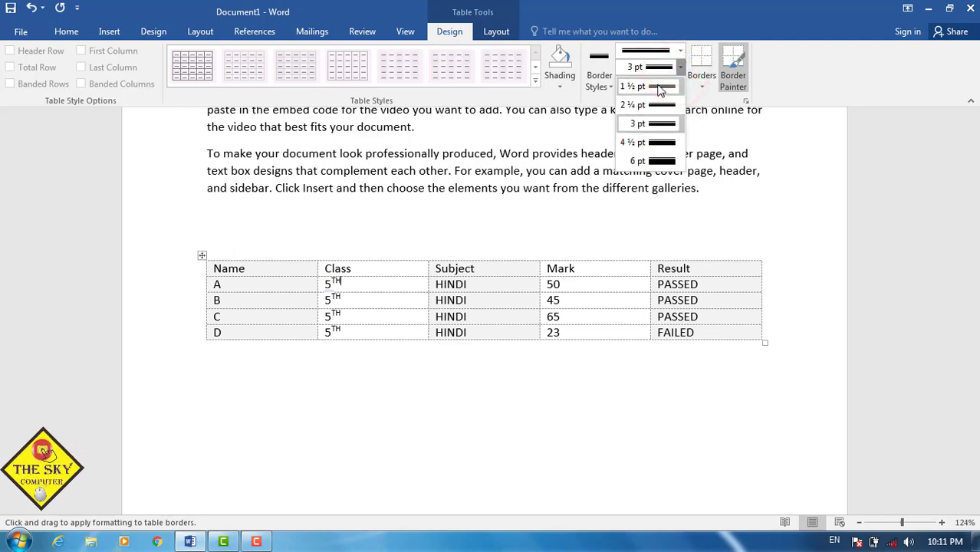
click(658, 86)
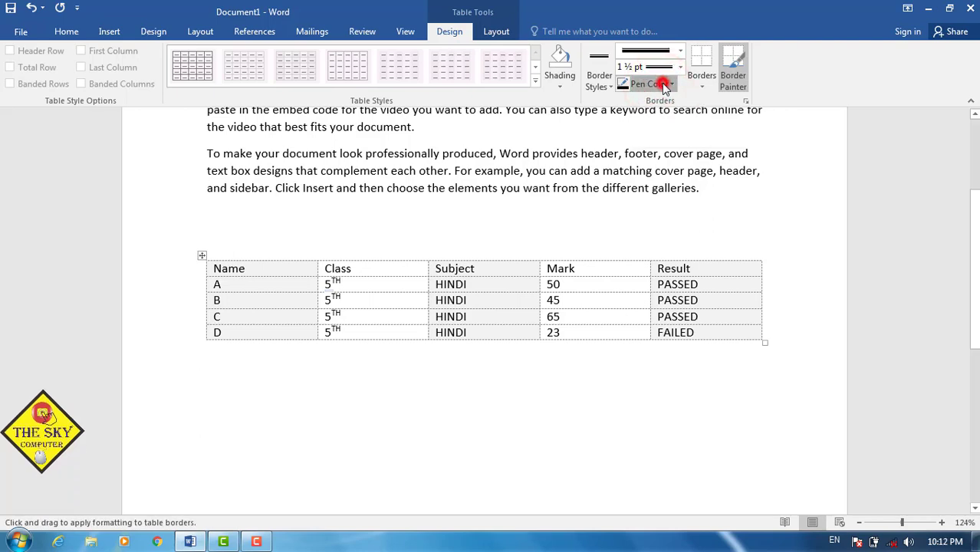
Set the border pen colour to red, try painting borders around the Name and Class cells, and leave border painting
click(659, 83)
click(635, 214)
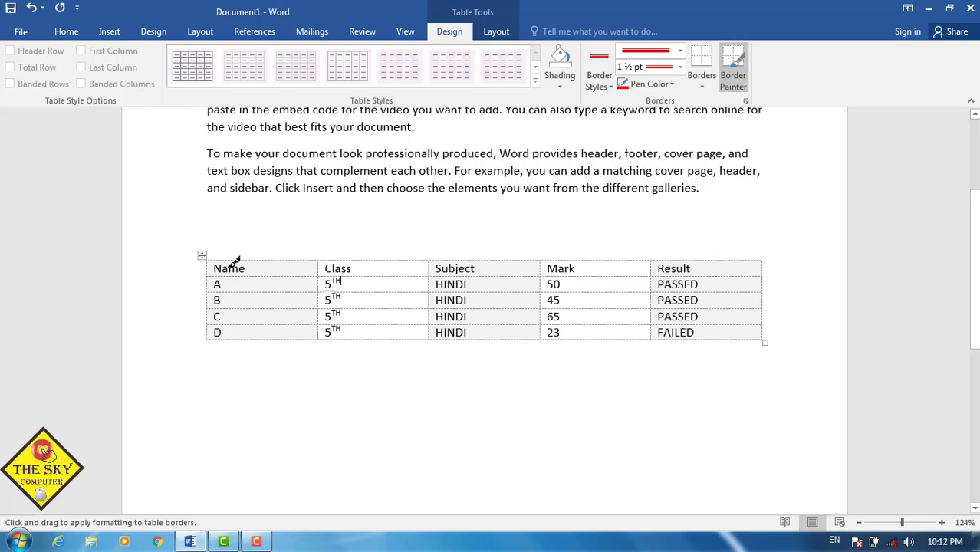
mouse_move(217, 259)
mouse_down()
mouse_move(305, 317)
mouse_move(382, 309)
mouse_up()
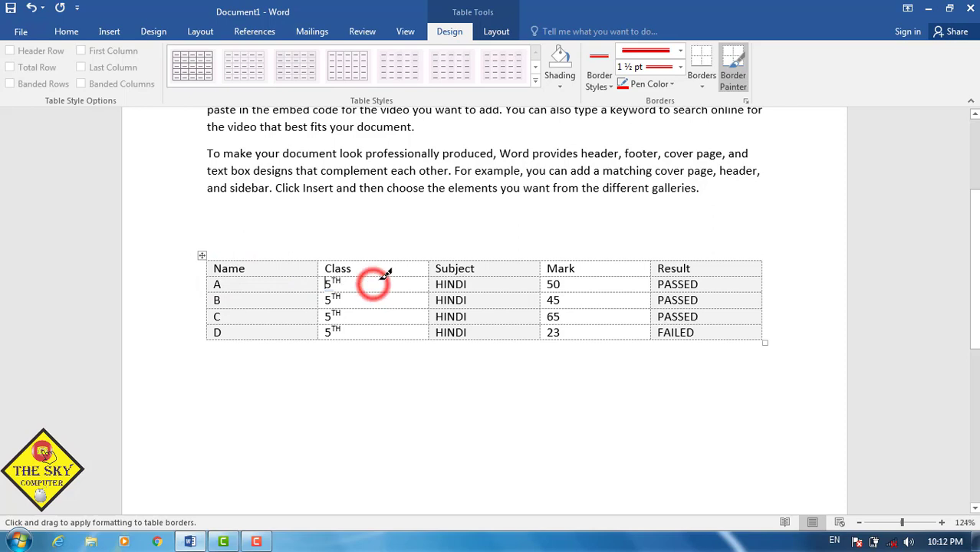
click(368, 259)
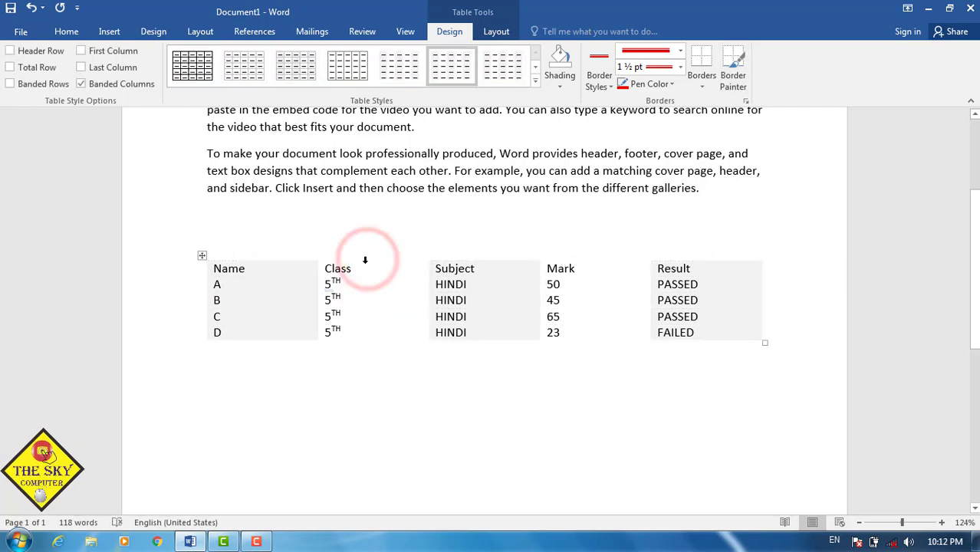
Select the whole marks table, preview its border options, and insert a horizontal line in the first header cell
mouse_move(280, 261)
mouse_down()
mouse_move(624, 328)
mouse_move(727, 327)
mouse_up()
click(702, 75)
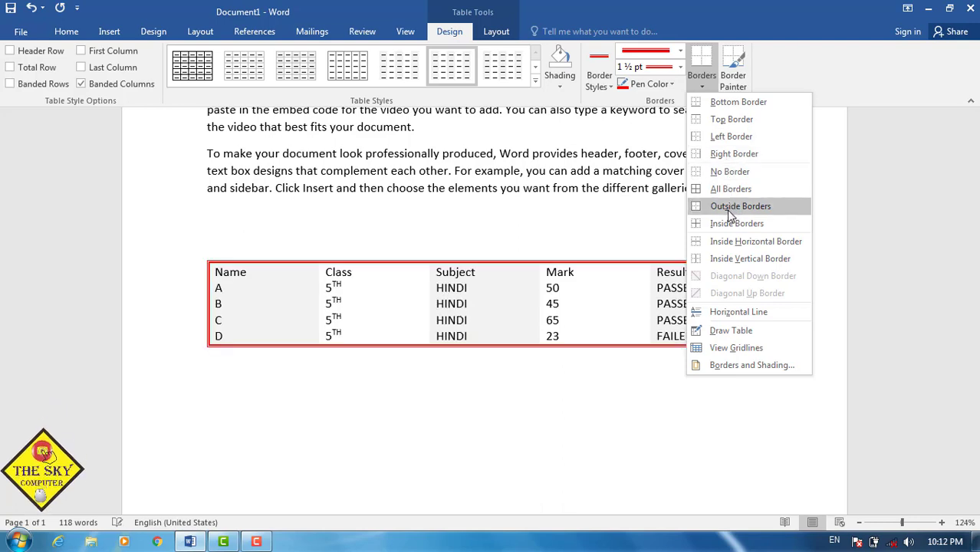
click(746, 315)
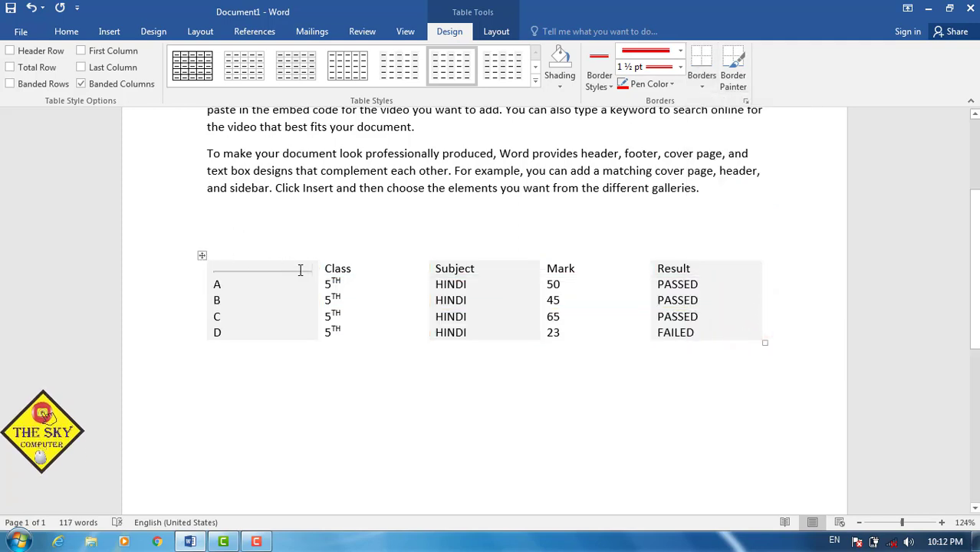
Draw a red vertical divider through the Mark column and a narrow one-cell table above it, and undo both
click(703, 83)
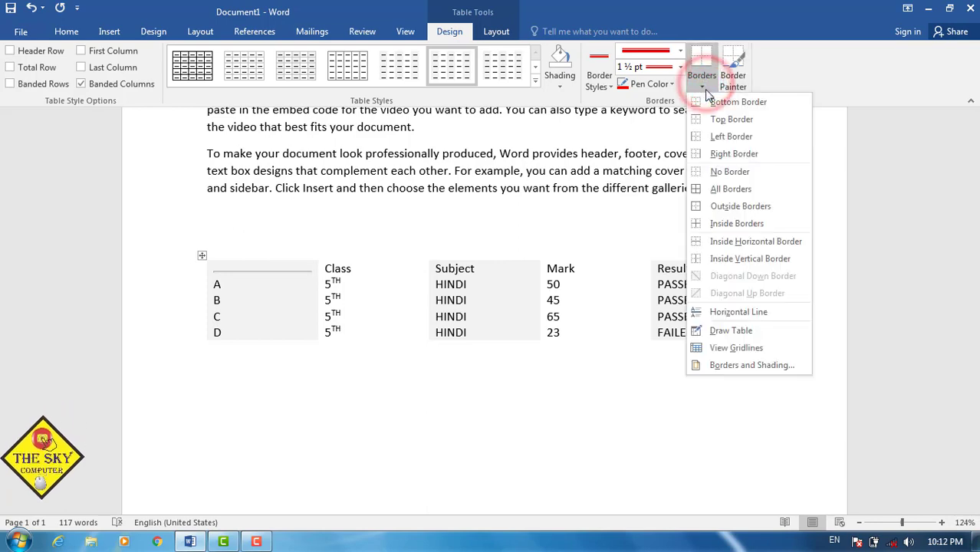
click(740, 329)
mouse_move(580, 265)
mouse_down()
mouse_move(586, 330)
mouse_move(599, 330)
mouse_move(586, 331)
mouse_up()
drag(623, 254, 625, 324)
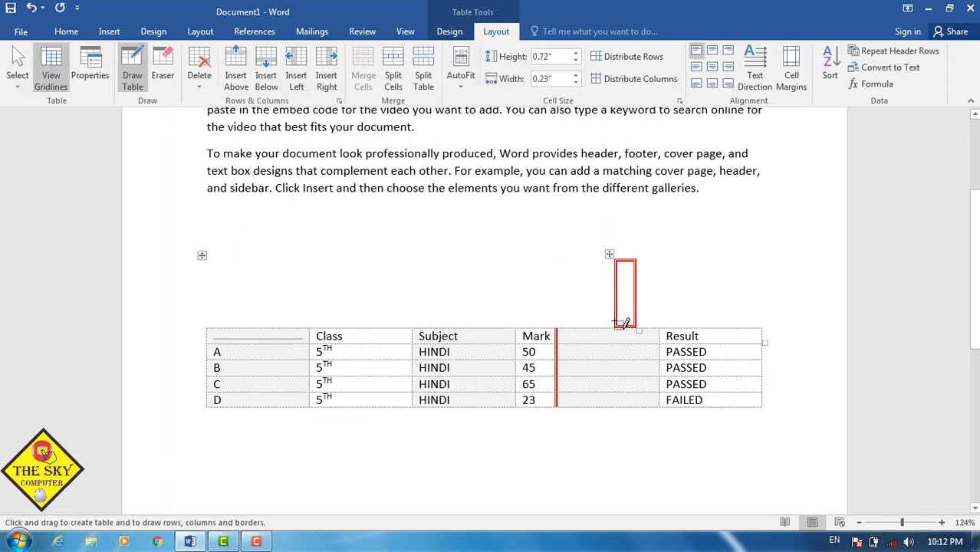
key(ctrl+z)
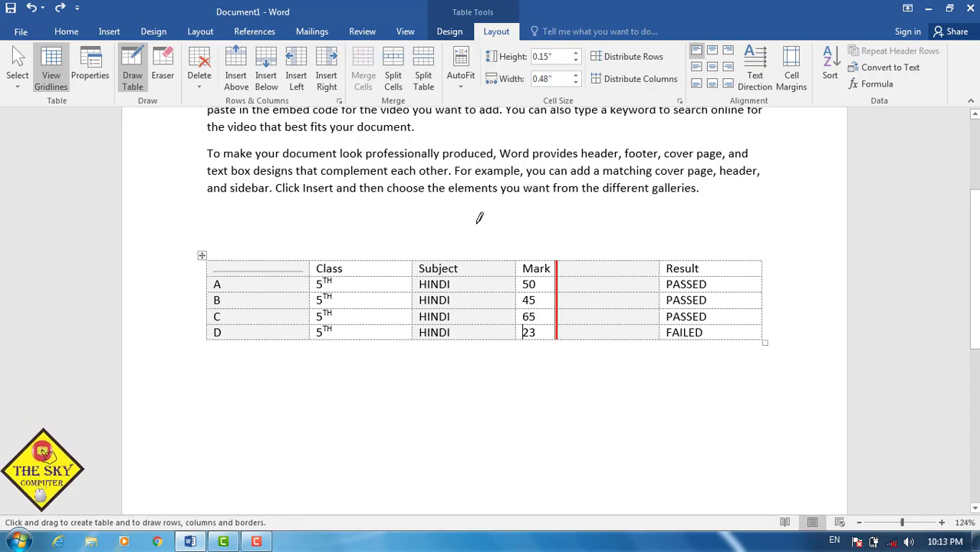
key(ctrl+z)
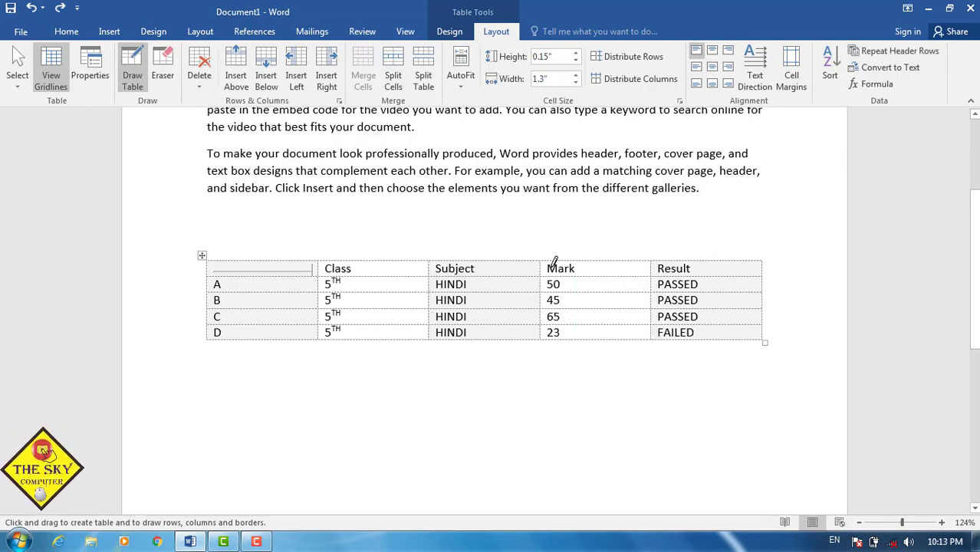
Draw a narrow red one-cell table over the Mark column area and remove it with the Eraser
drag(618, 317, 605, 342)
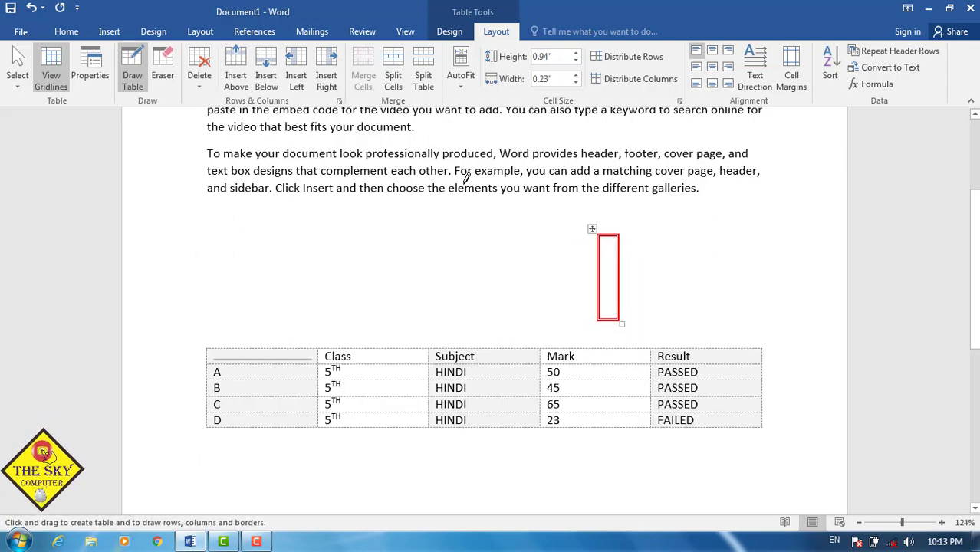
click(163, 71)
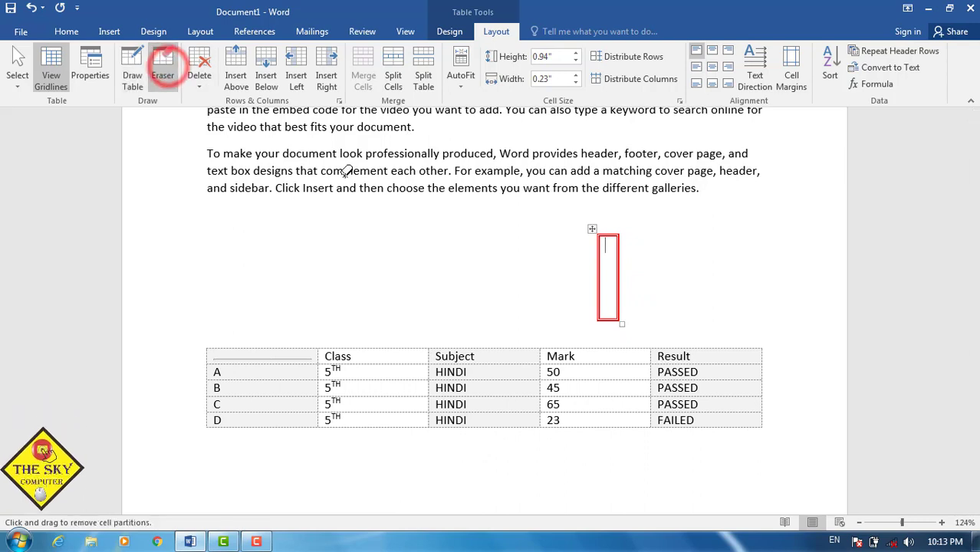
mouse_move(590, 231)
mouse_down()
mouse_move(634, 312)
mouse_move(651, 321)
mouse_up()
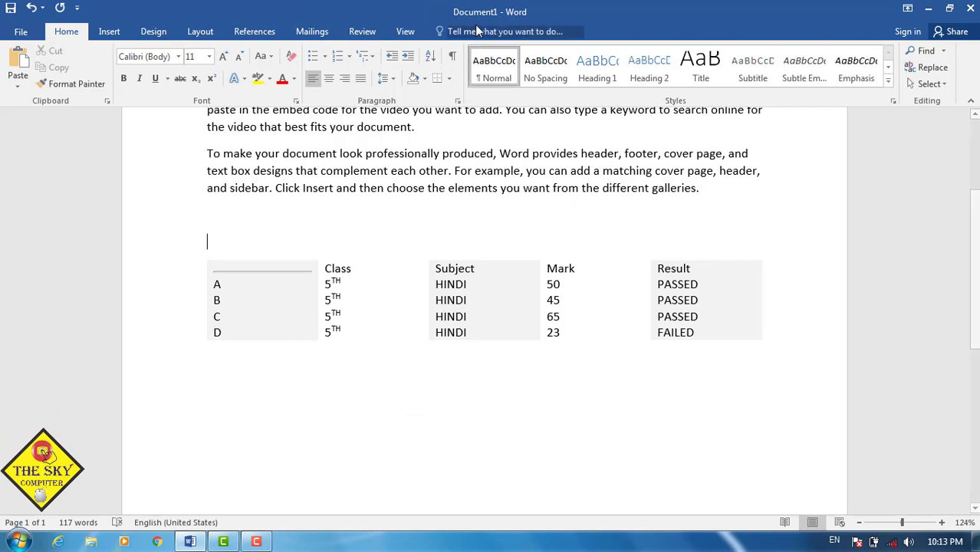
Enter €€ in the first header cell and undo the recent table changes back to the light-bordered style with the Name heading
click(293, 270)
text(€€)
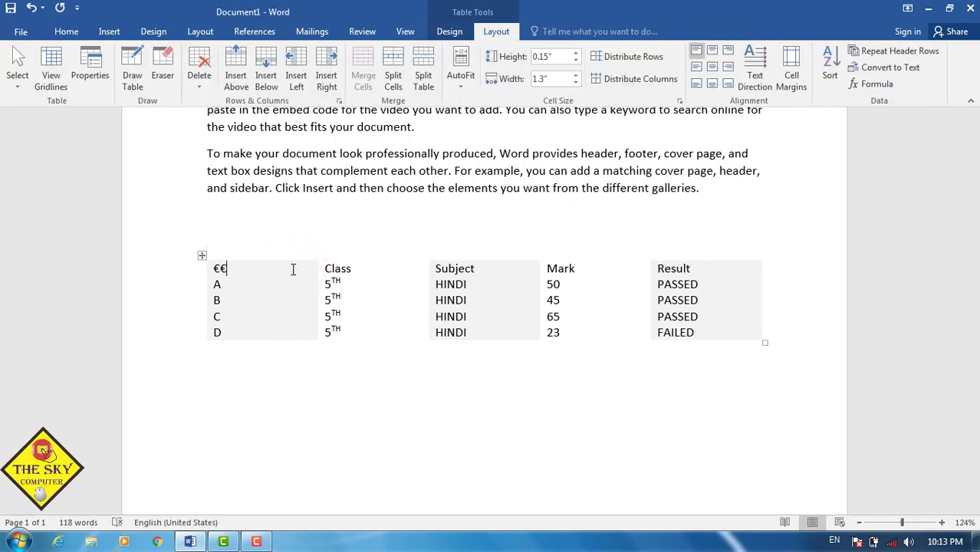
key(ctrl+z)
key(ctrl+z)
key(ctrl+z)
key(ctrl+z)
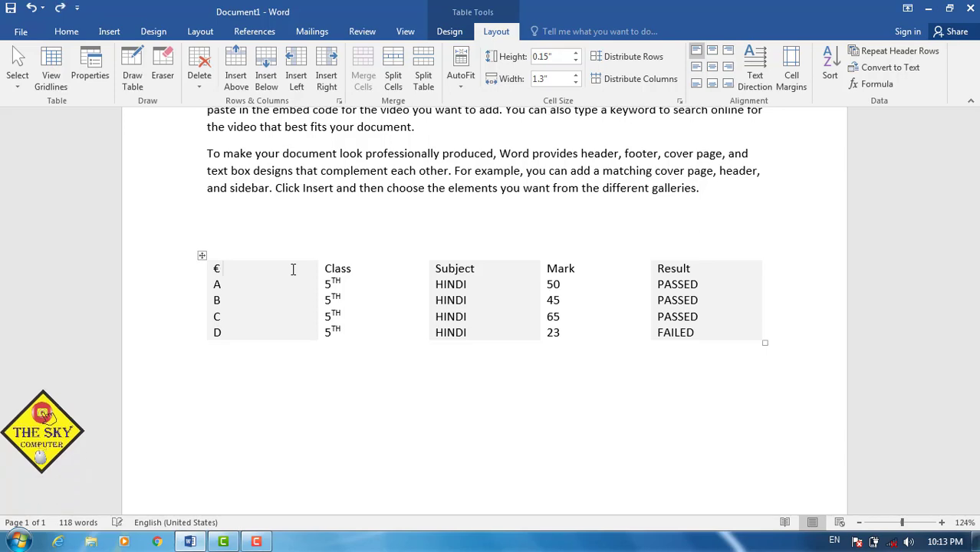
key(ctrl+z)
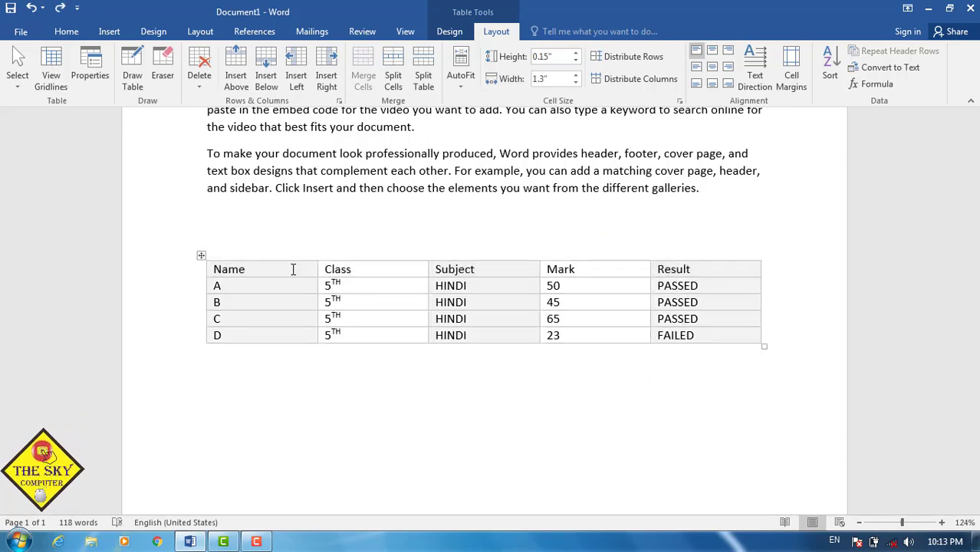
Apply the plain black grid table style to the marks table
click(451, 32)
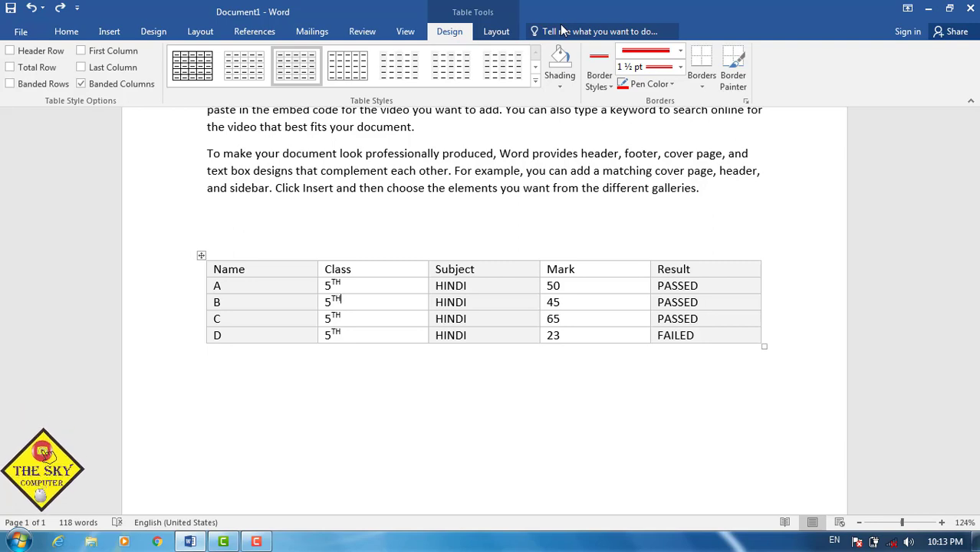
click(493, 34)
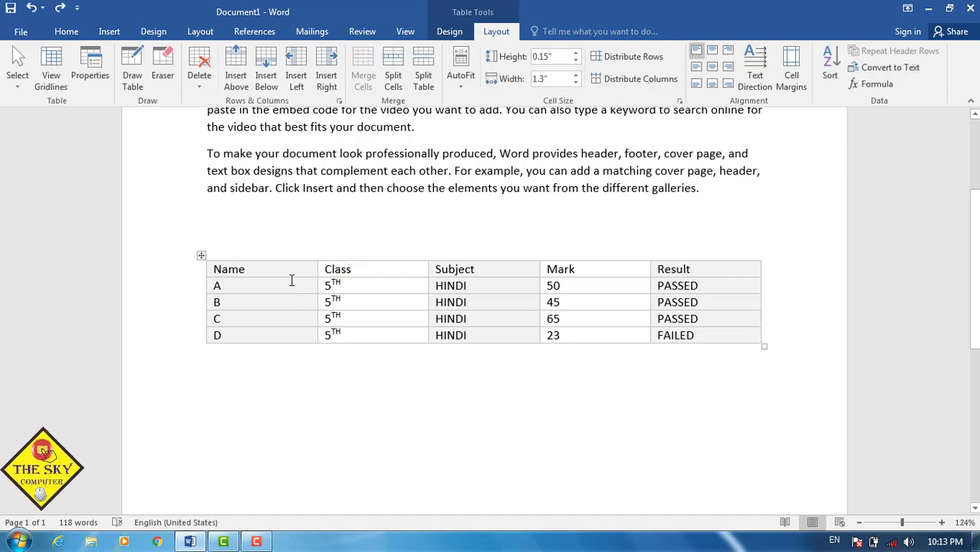
click(270, 270)
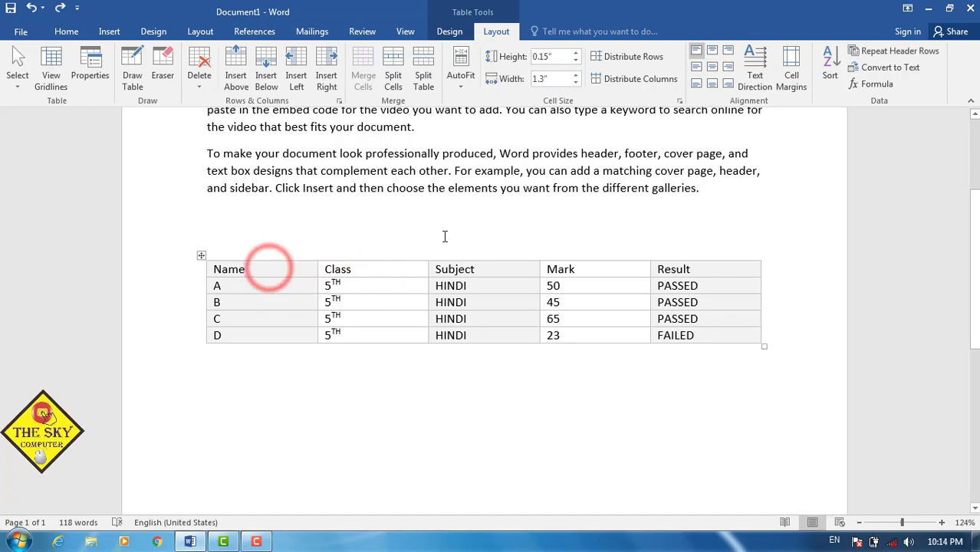
click(450, 32)
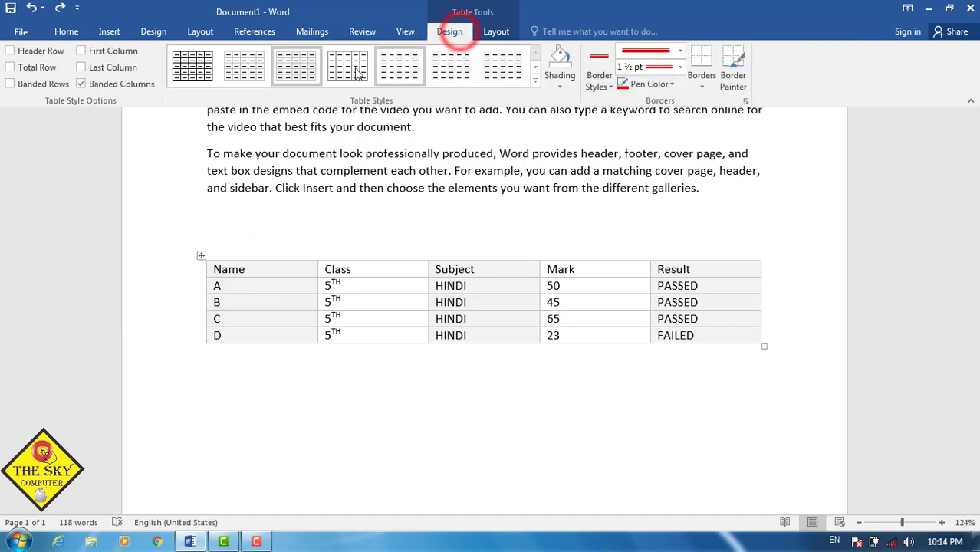
click(194, 68)
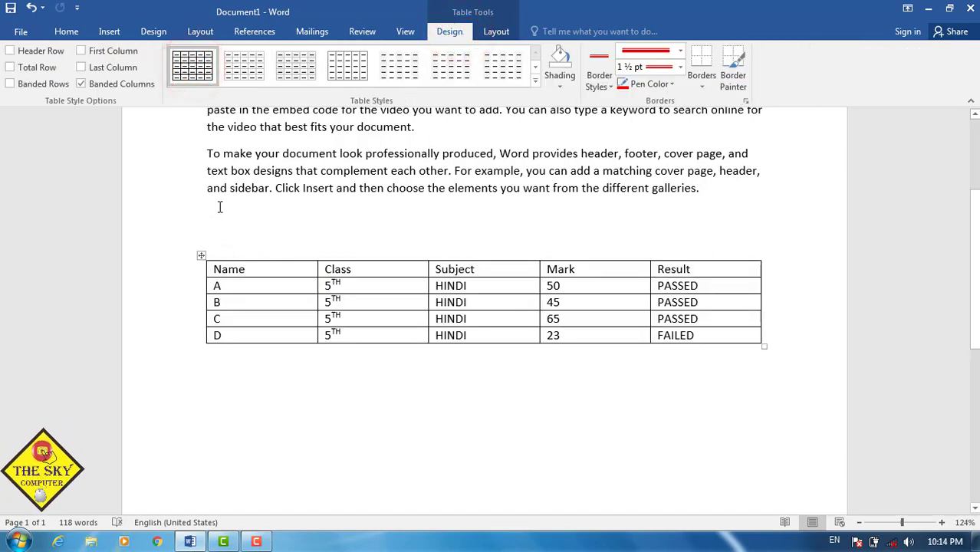
Select only the Name header cell using the table's Select Cell command
click(496, 33)
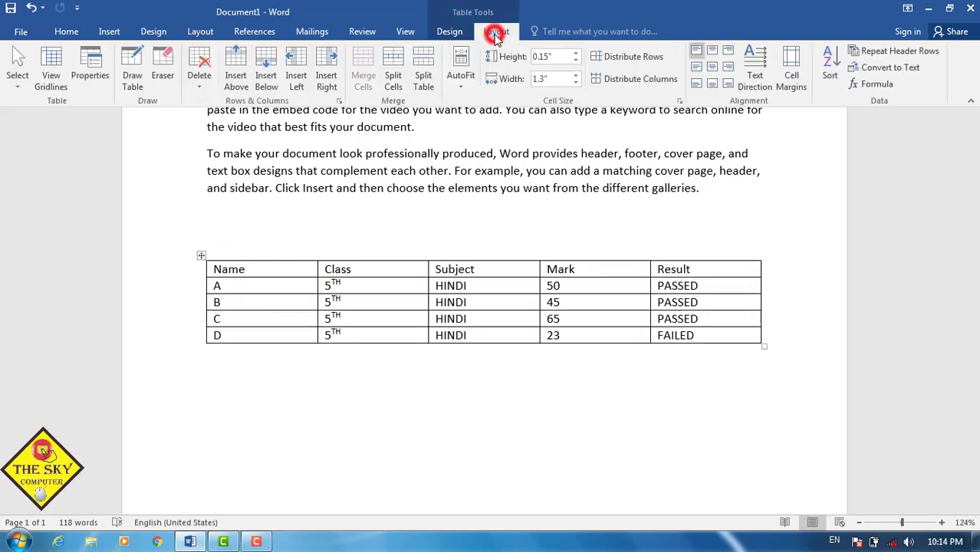
click(20, 82)
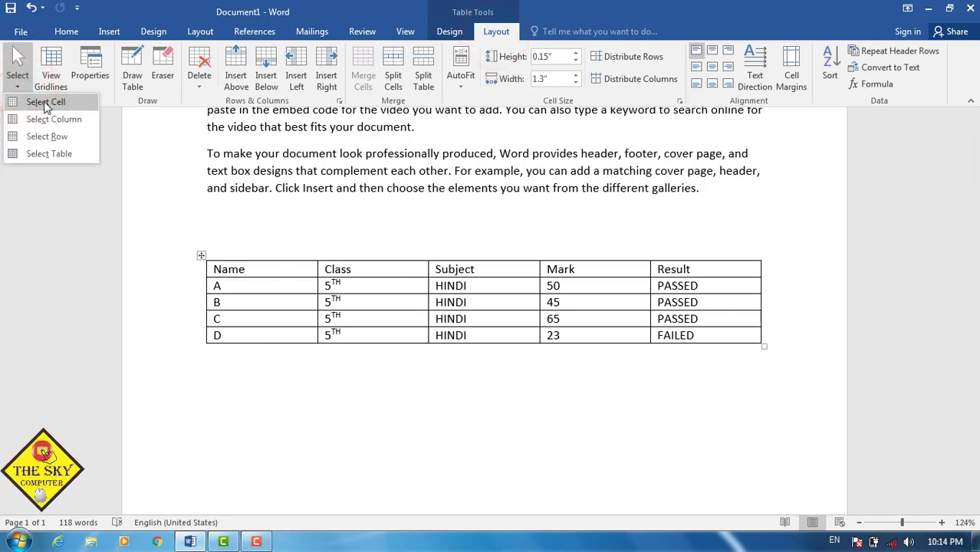
click(259, 270)
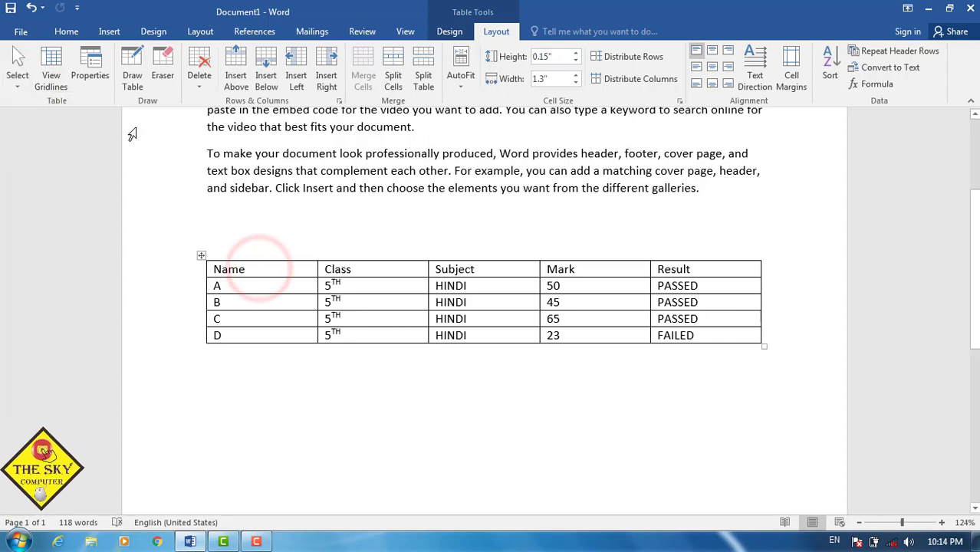
click(23, 80)
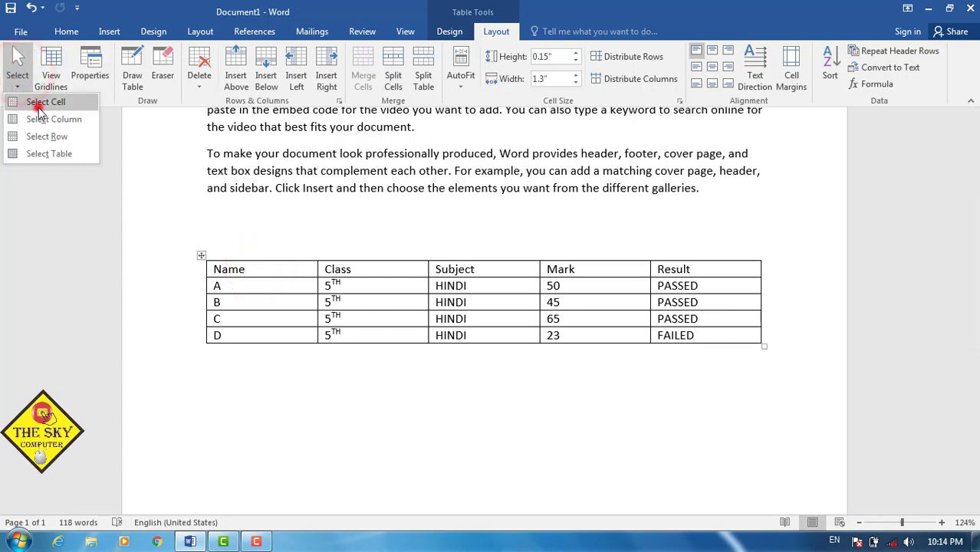
click(35, 100)
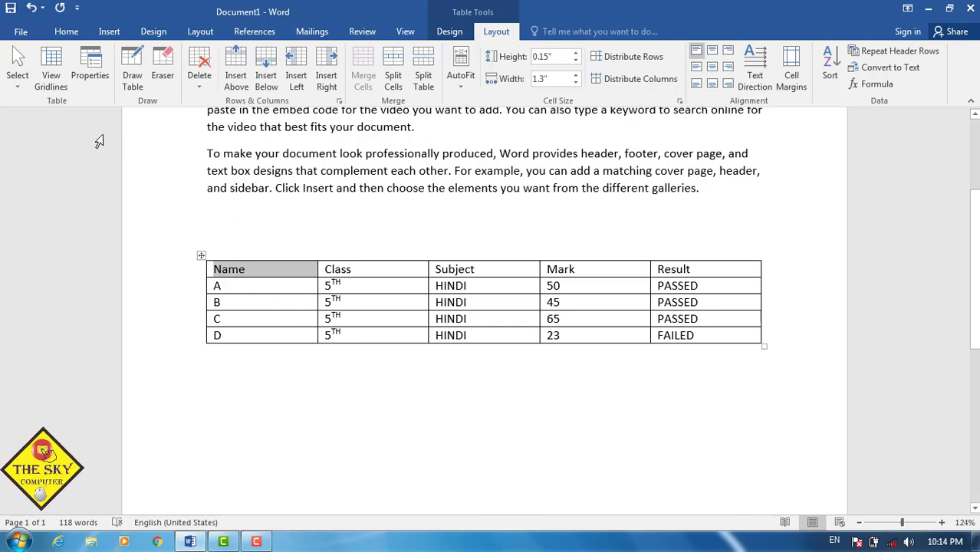
Select the whole Name column and the entire header row of the marks table using the table's Select Column and Select Row commands
click(17, 86)
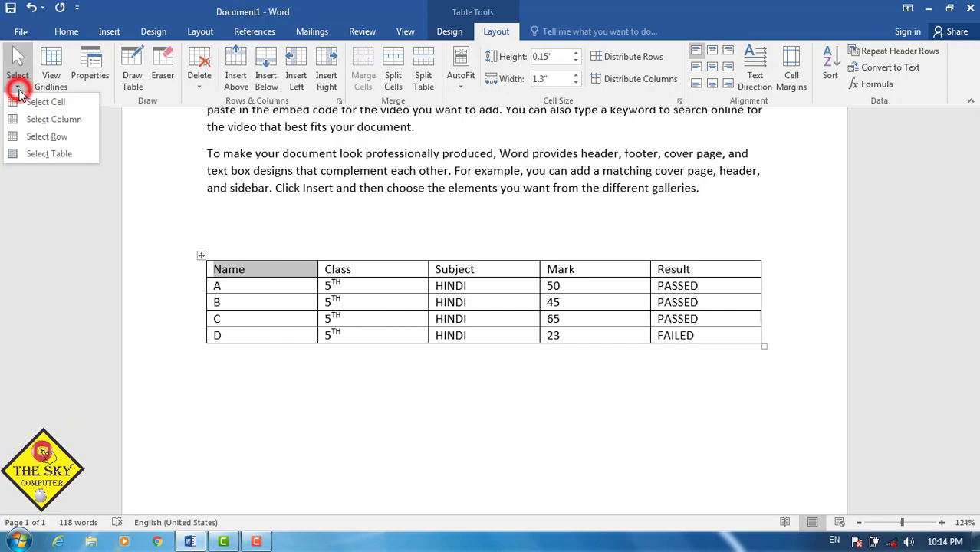
click(45, 121)
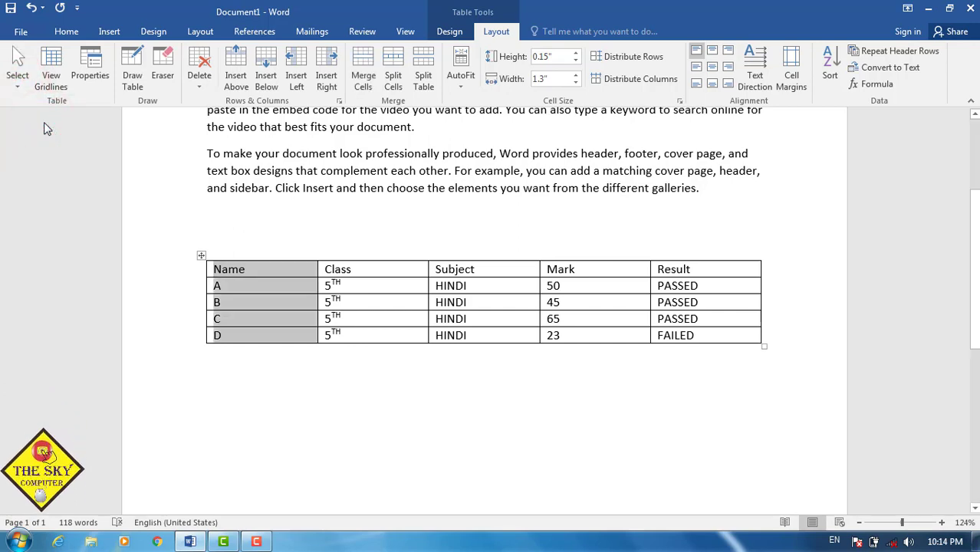
click(17, 83)
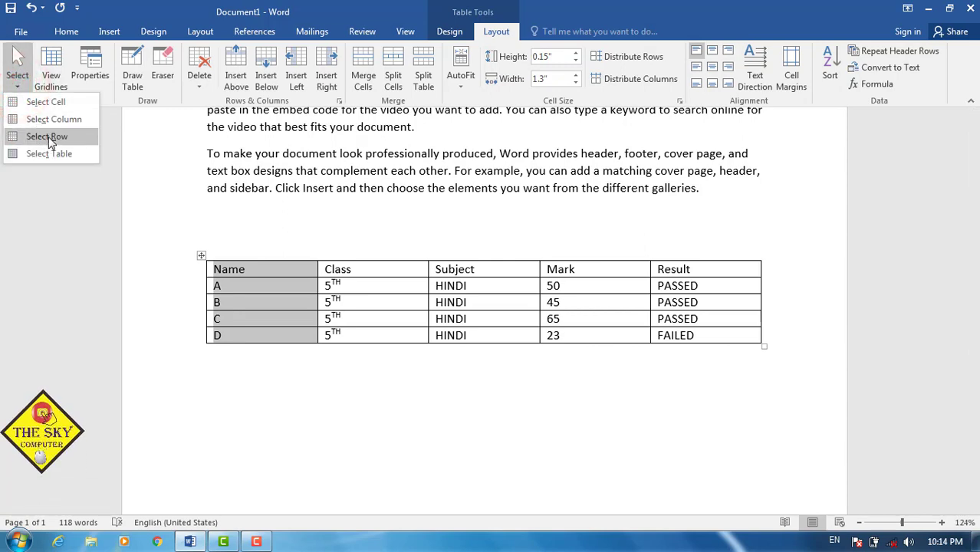
click(247, 266)
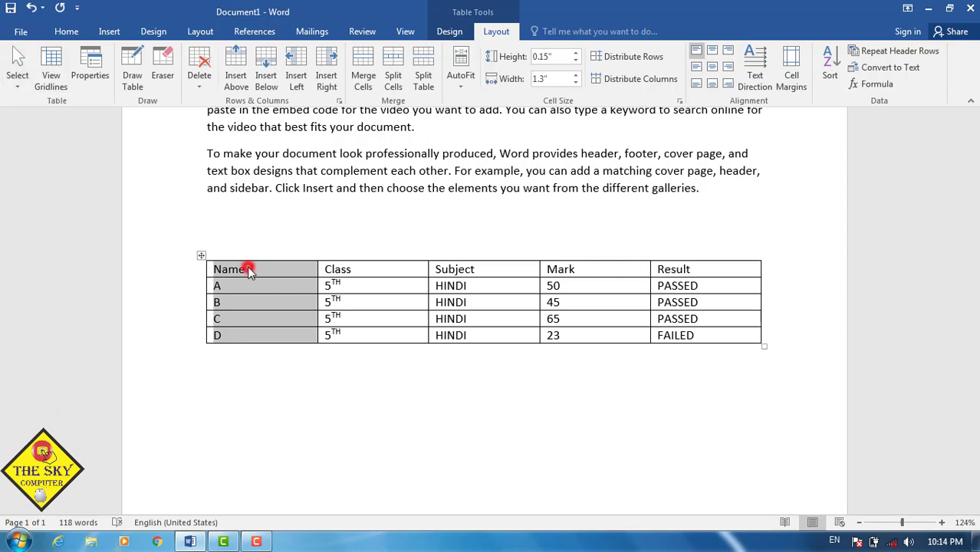
click(261, 277)
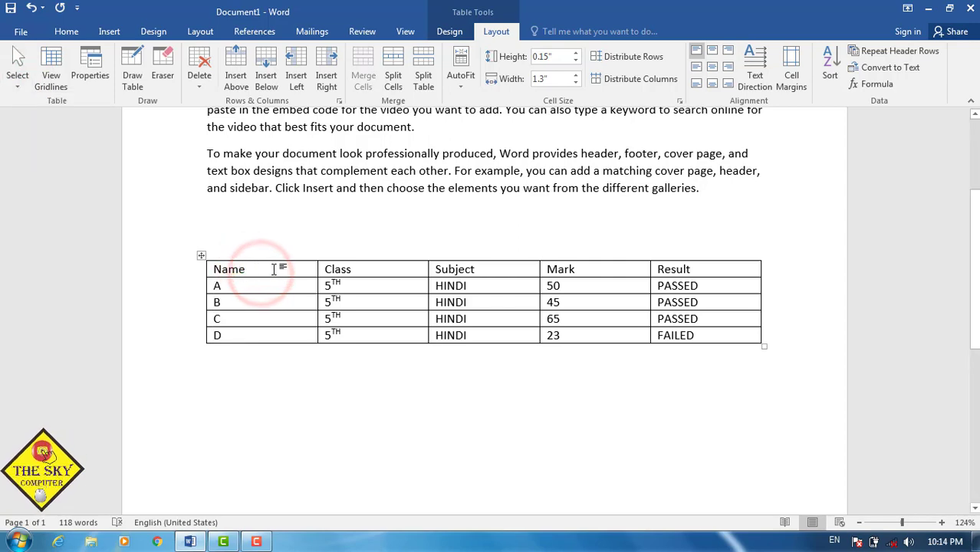
click(17, 80)
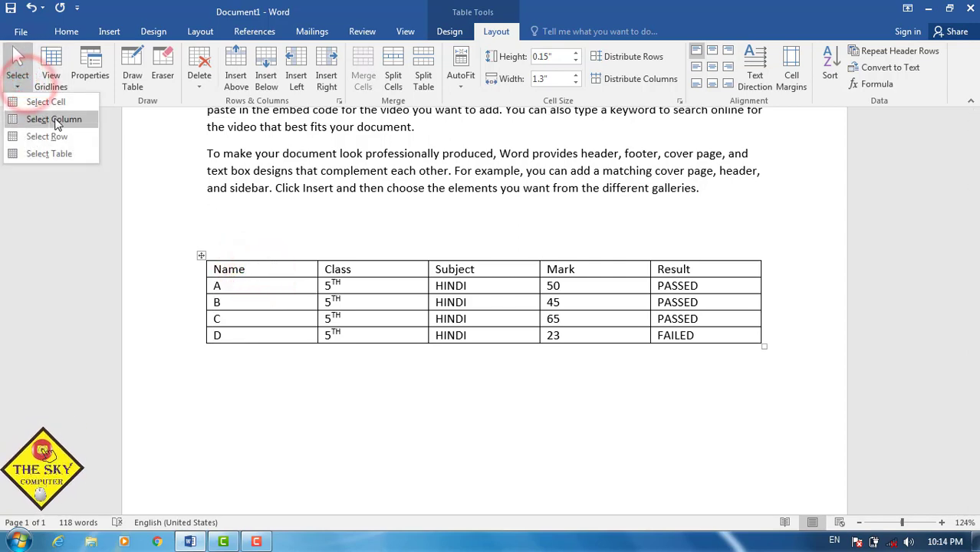
click(48, 137)
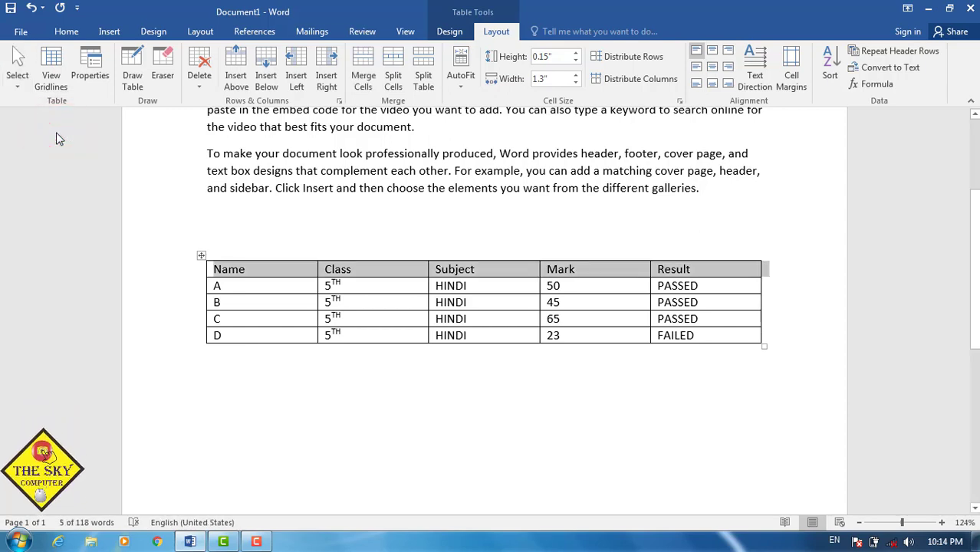
Select the entire marks table with the Select Table command, clear the selection, and reselect it using the table's move handle
click(17, 76)
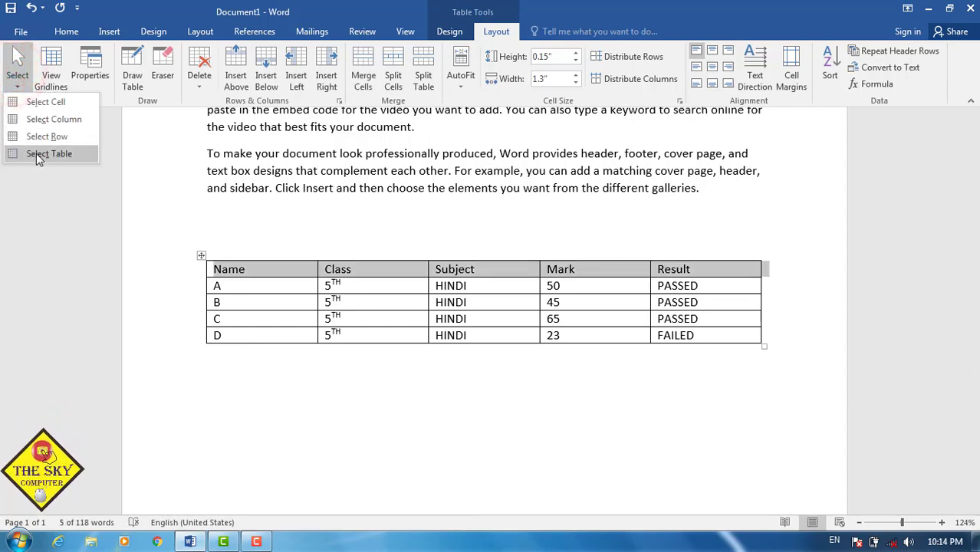
click(33, 155)
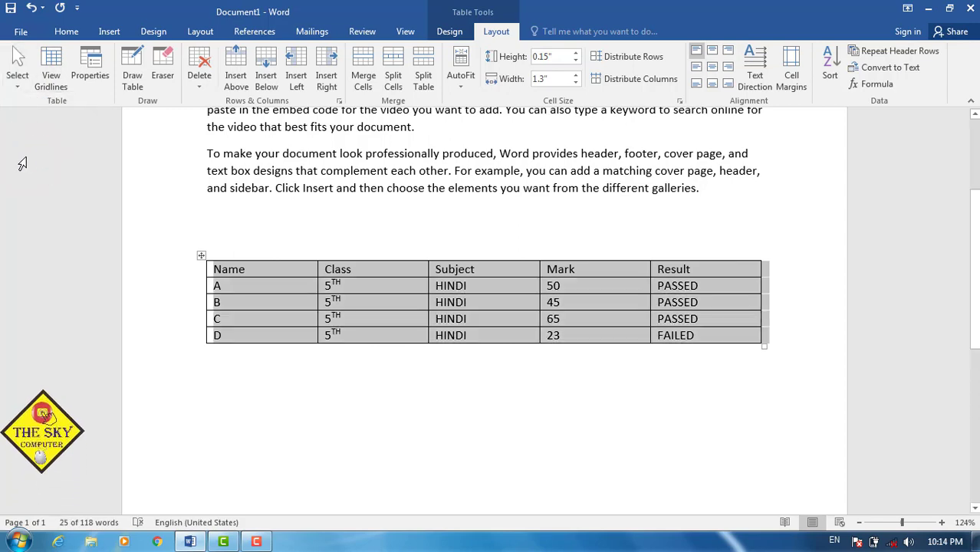
click(201, 257)
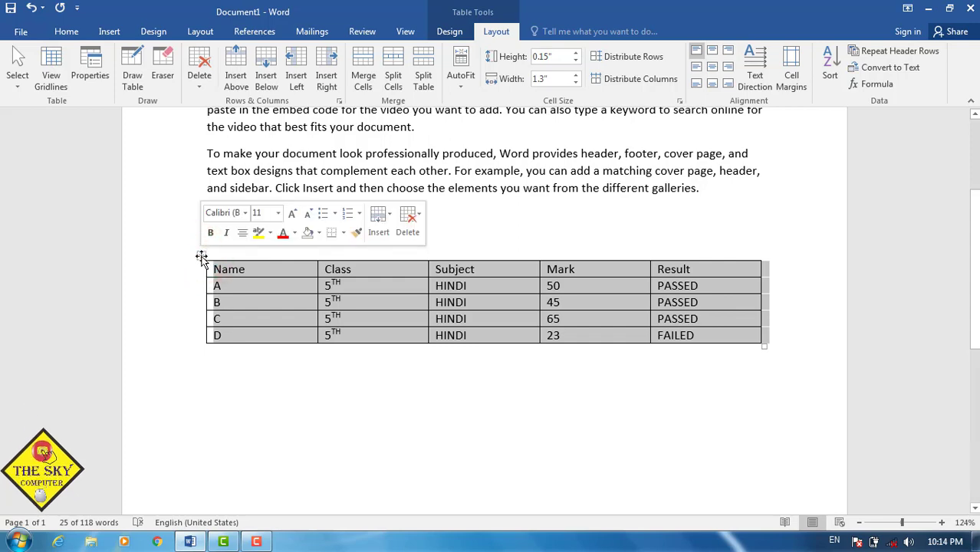
click(201, 257)
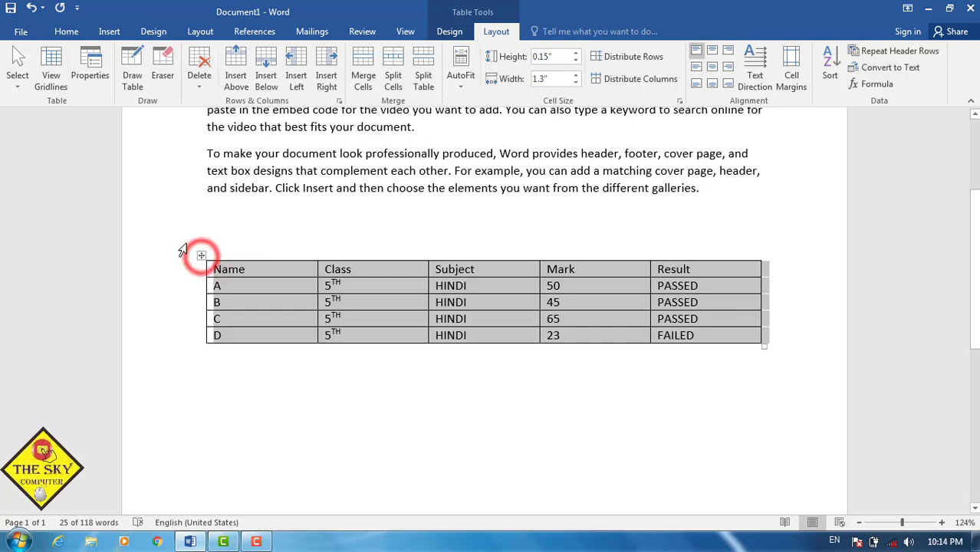
click(250, 215)
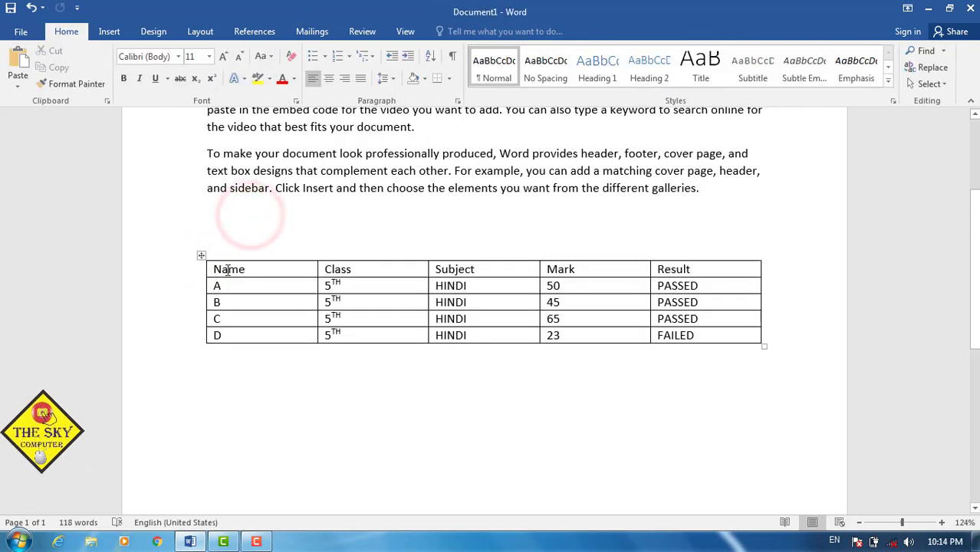
click(227, 269)
click(201, 257)
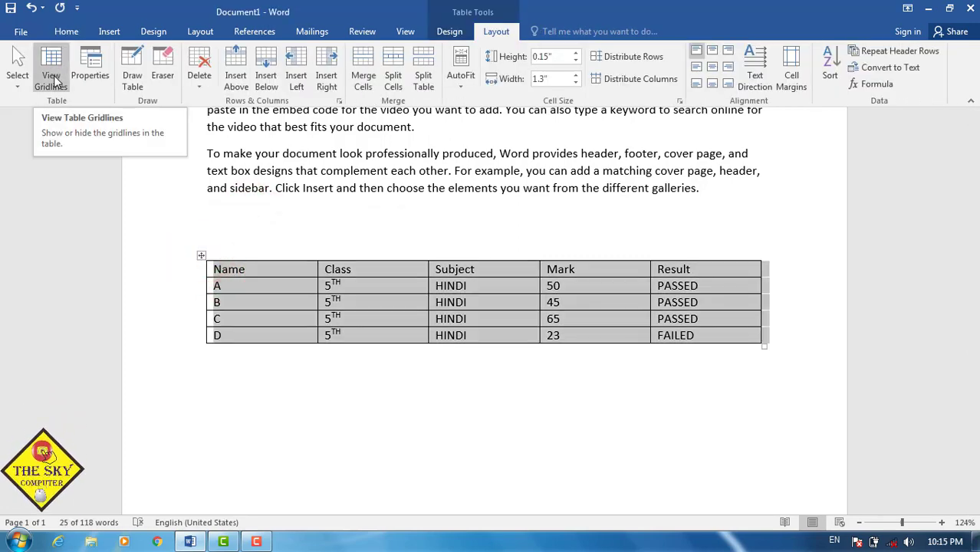
Apply the light-bordered grid style to the marks table and turn on the View Gridlines option
click(291, 286)
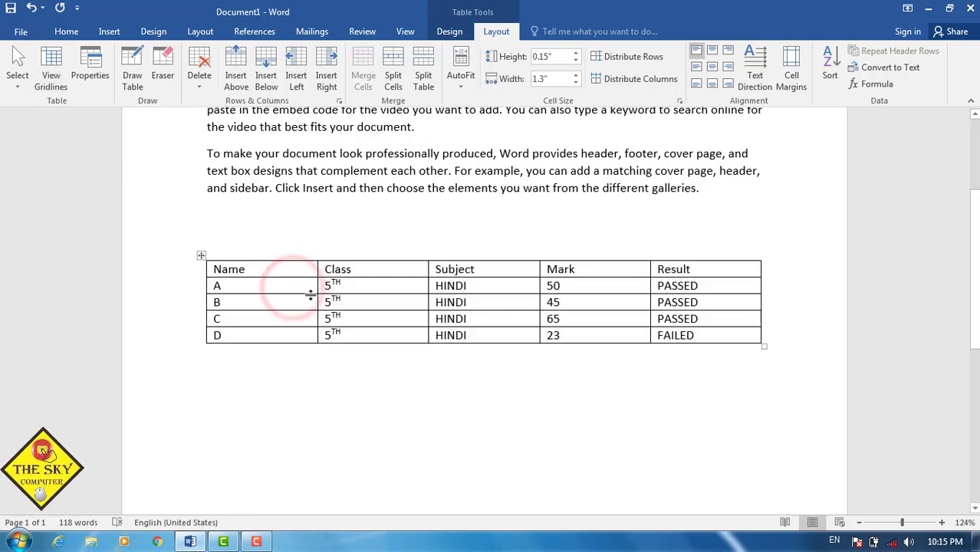
click(448, 31)
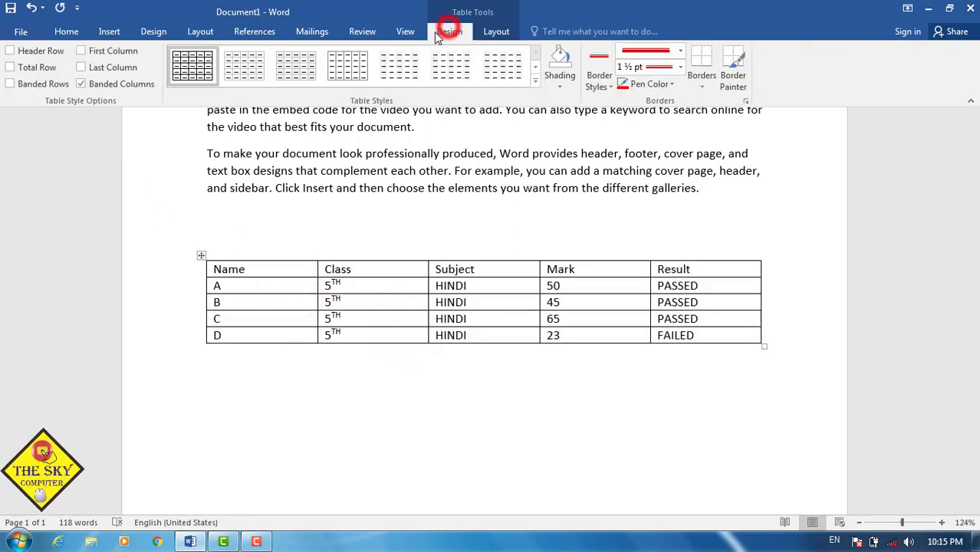
click(261, 74)
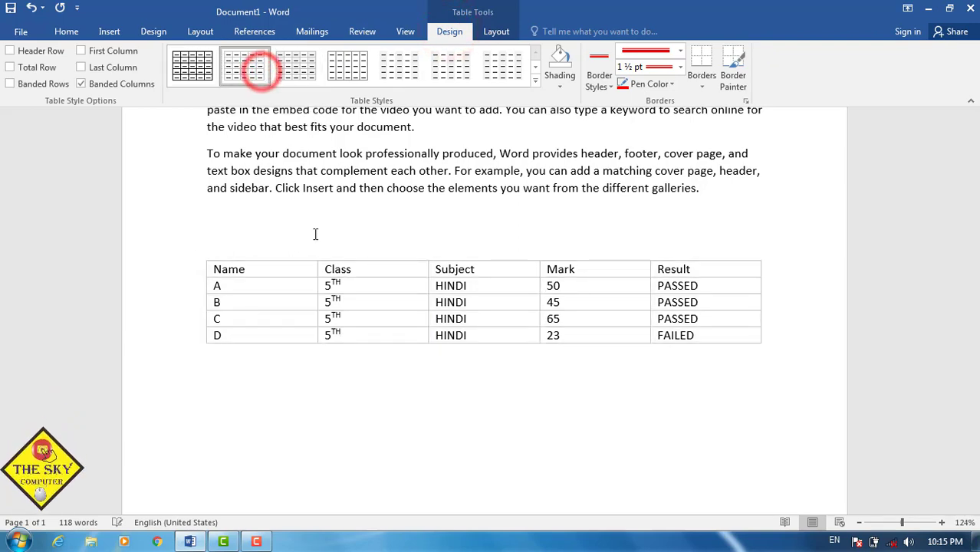
click(498, 31)
click(61, 80)
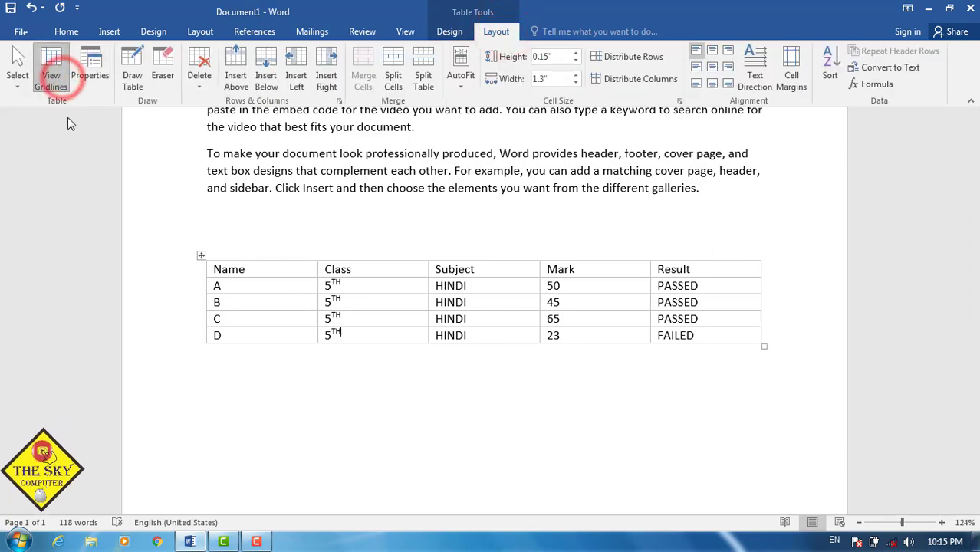
click(50, 70)
click(372, 300)
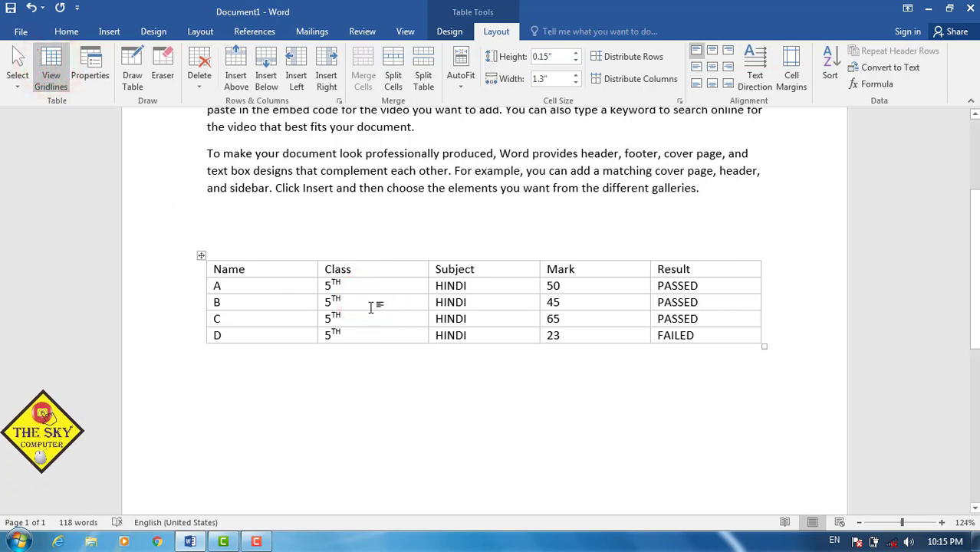
Try the next plain styles on the marks table, ending with the borderless style that shades alternate columns
click(447, 34)
click(297, 67)
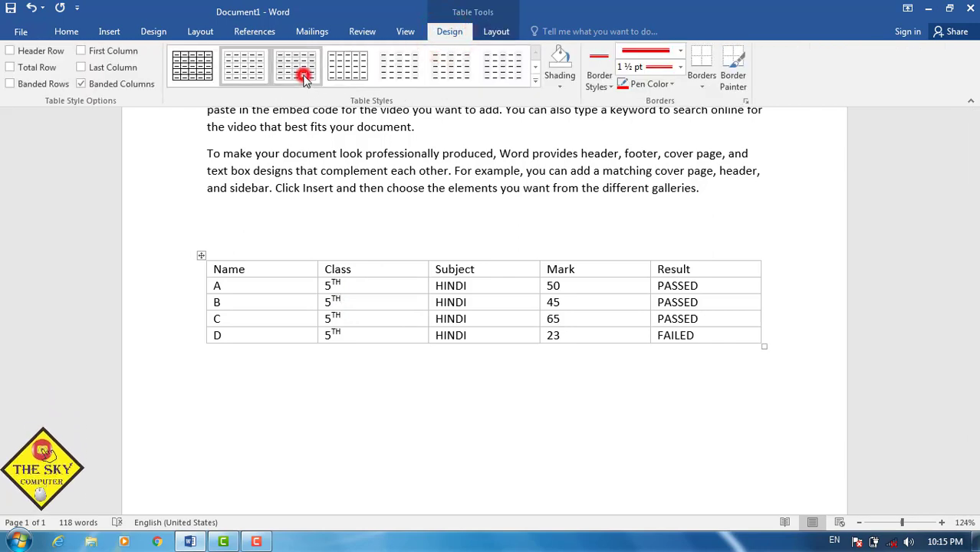
click(352, 70)
click(414, 66)
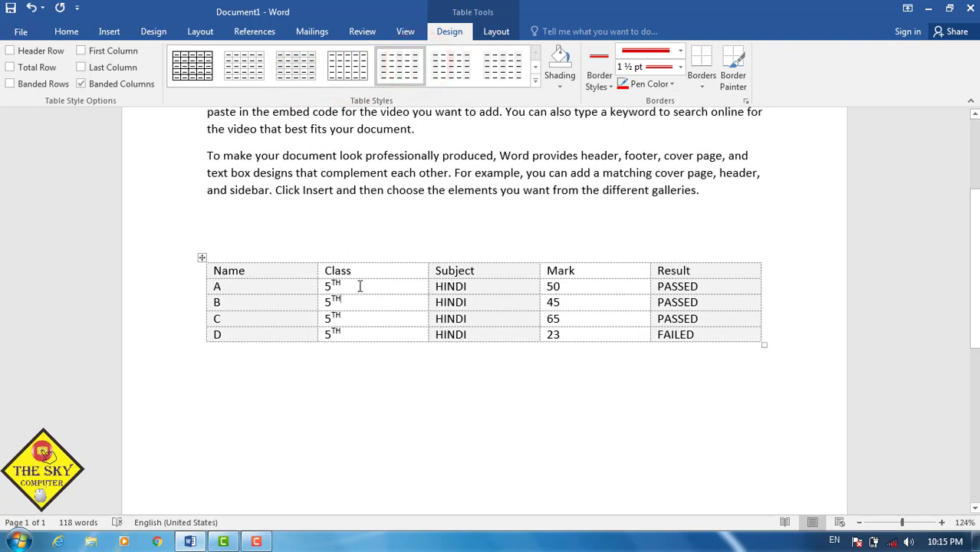
Hide the gridlines of the borderless marks table and show them again
click(497, 31)
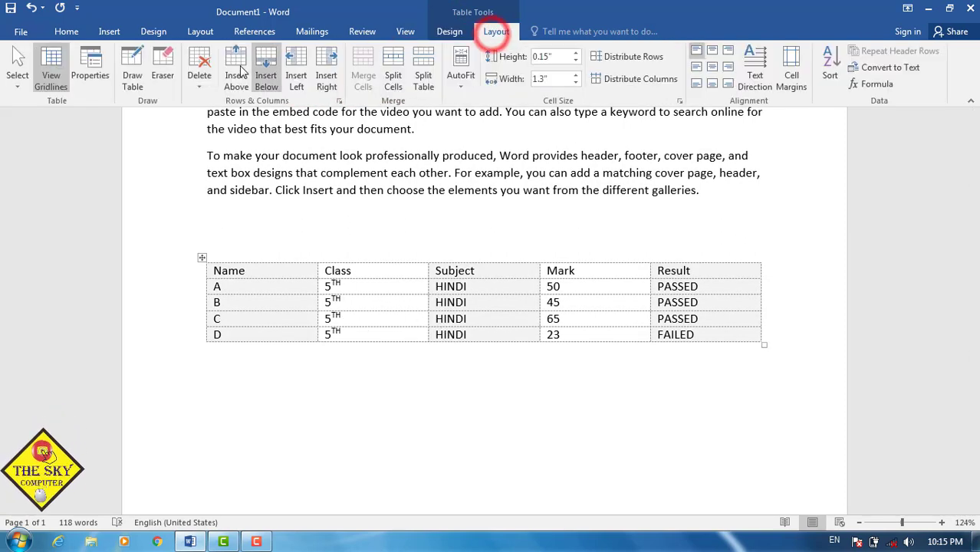
click(59, 73)
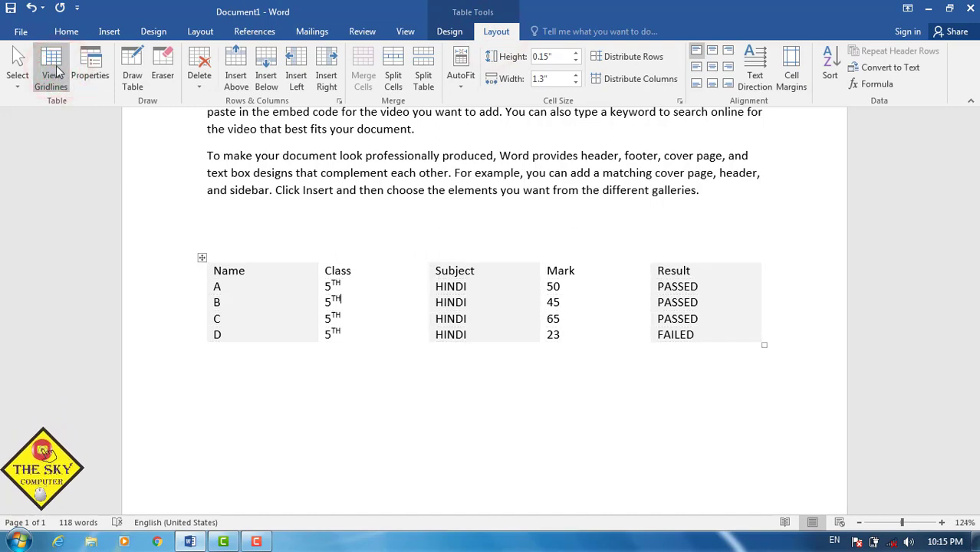
click(57, 71)
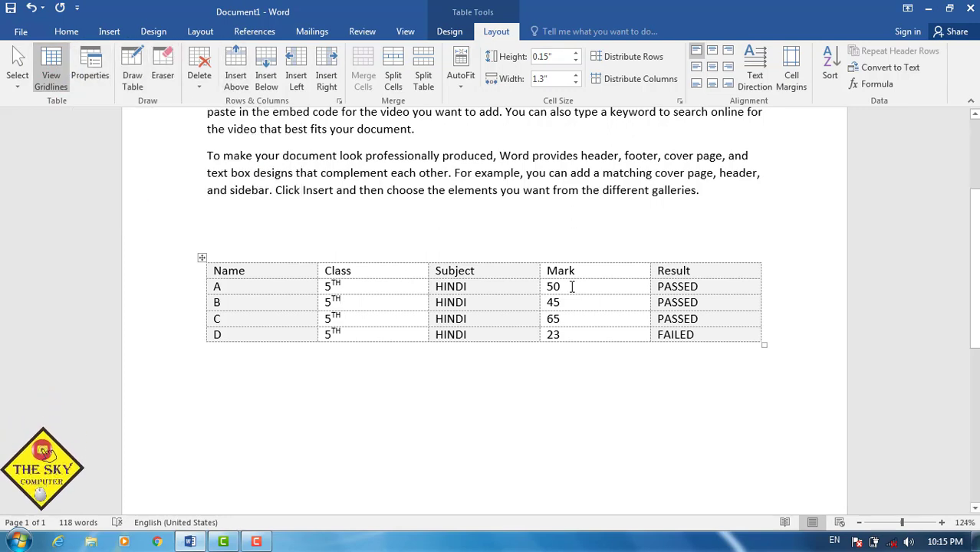
Insert a 5-column, 2-row table with AutoFit to contents below the marks table, and enlarge it to about 1.6" wide with about 0.37" rows
click(607, 365)
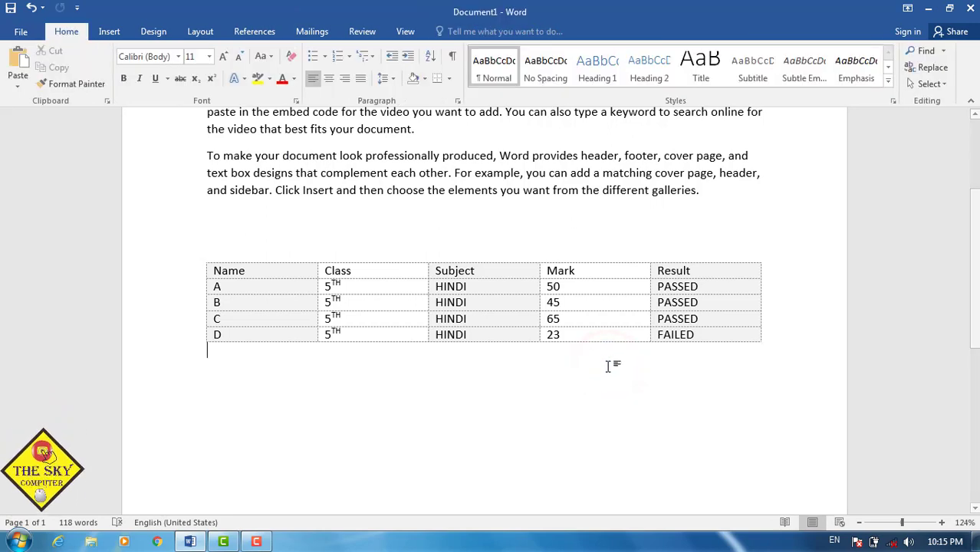
double_click(275, 402)
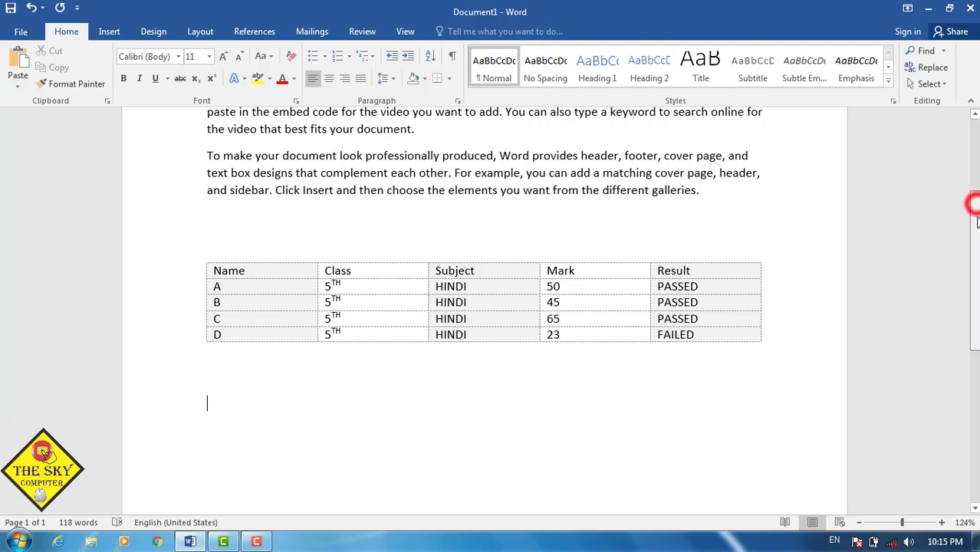
drag(977, 218, 975, 244)
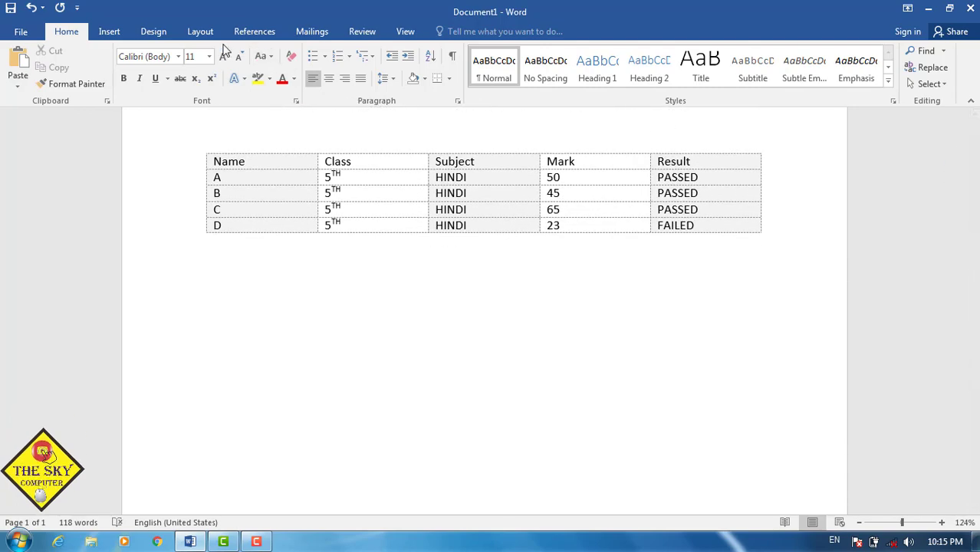
click(111, 32)
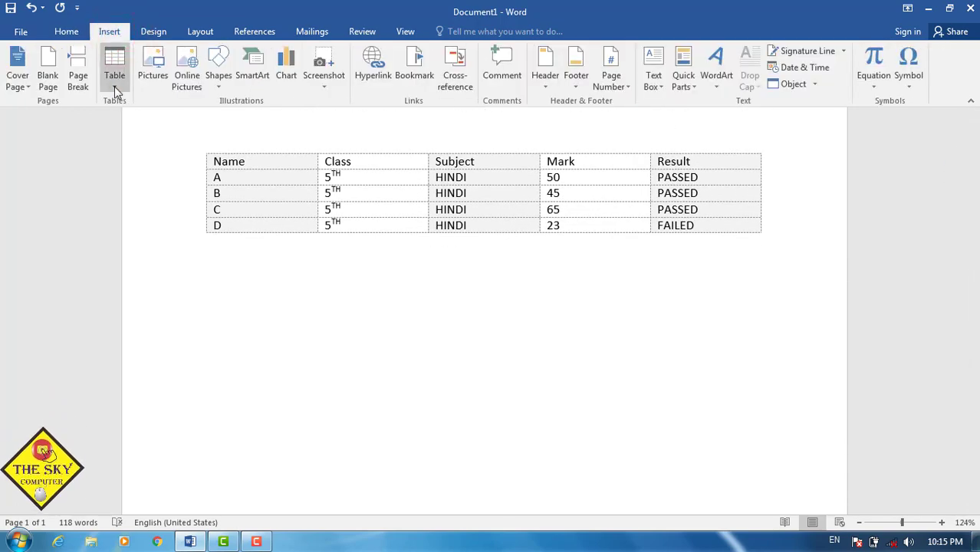
click(114, 80)
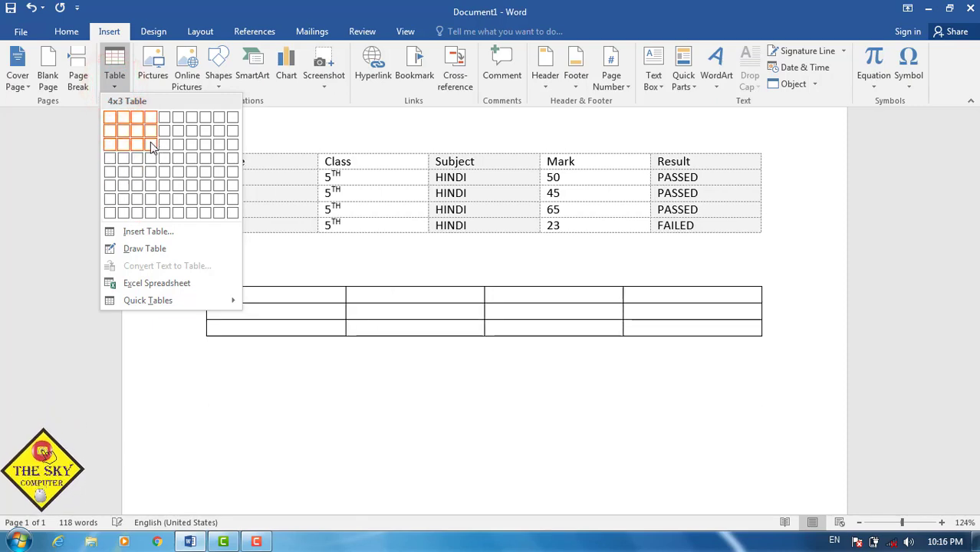
click(148, 232)
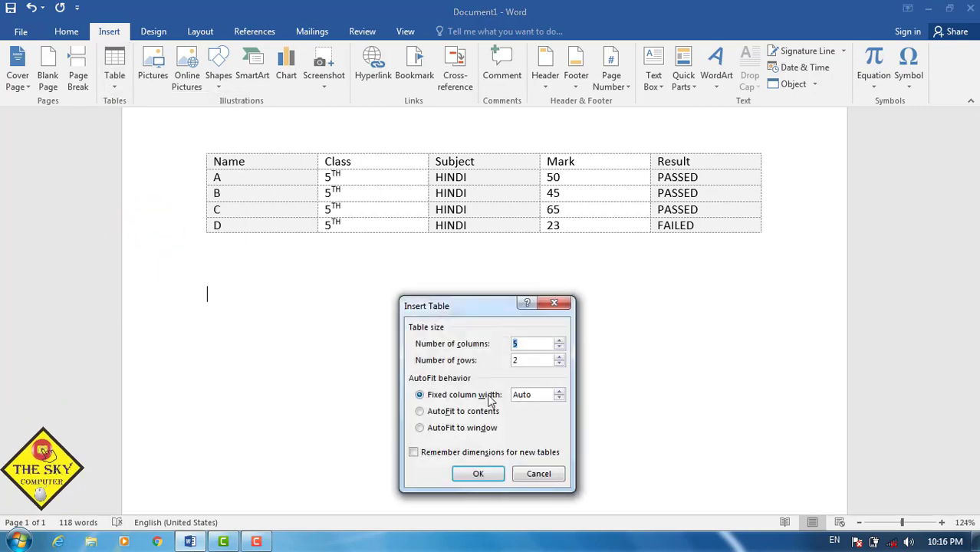
click(451, 412)
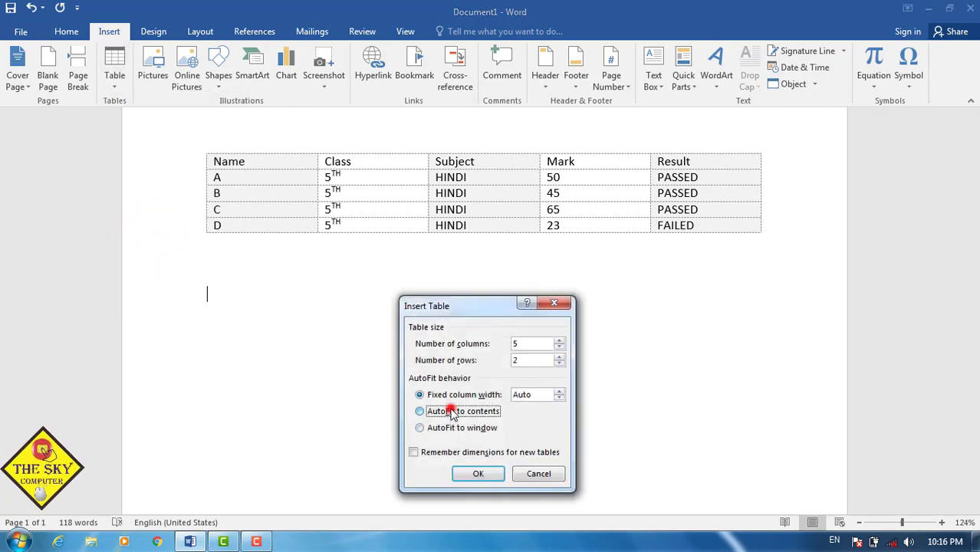
click(479, 474)
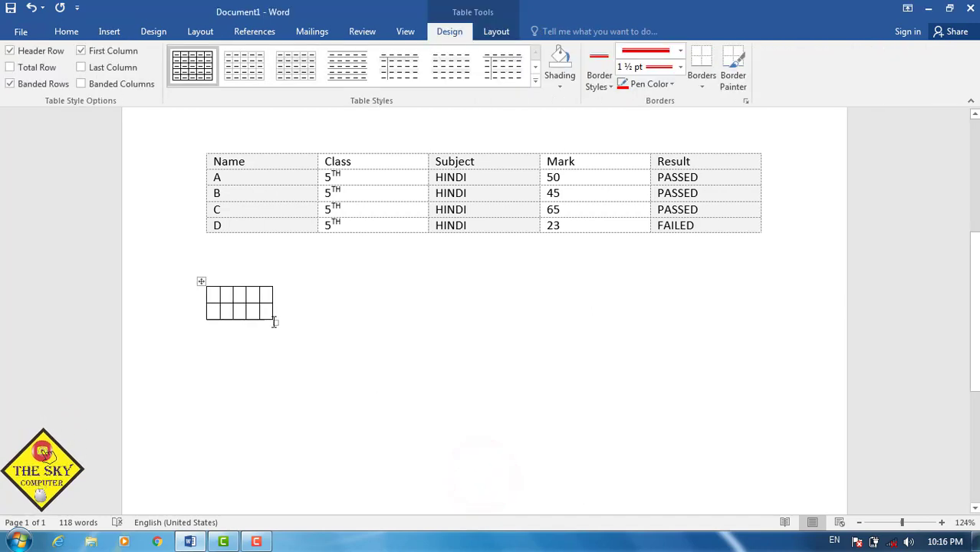
drag(272, 320, 343, 353)
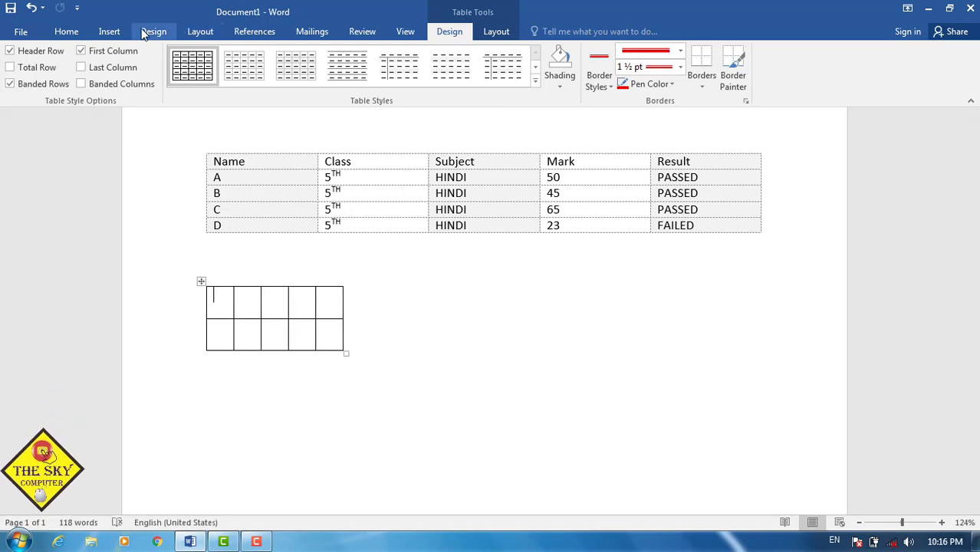
click(109, 33)
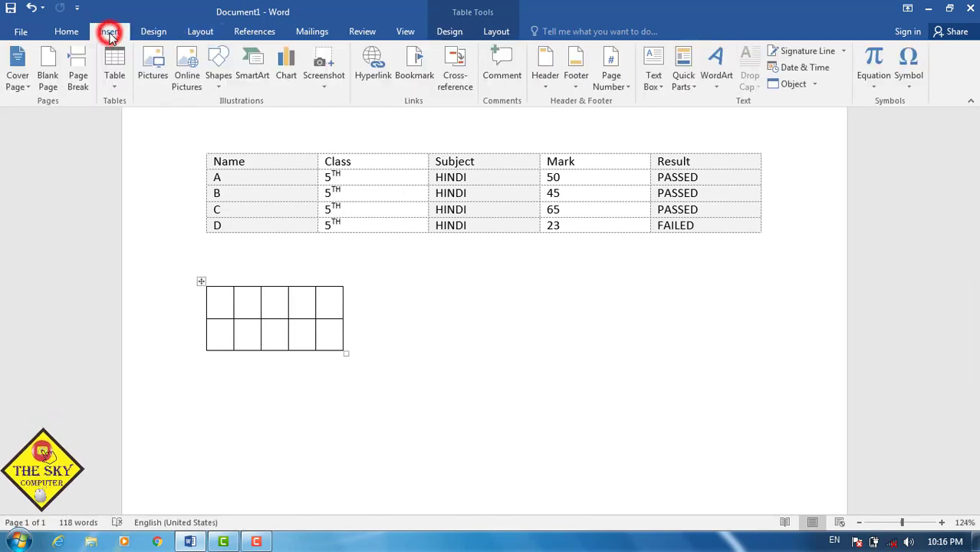
click(451, 31)
click(494, 31)
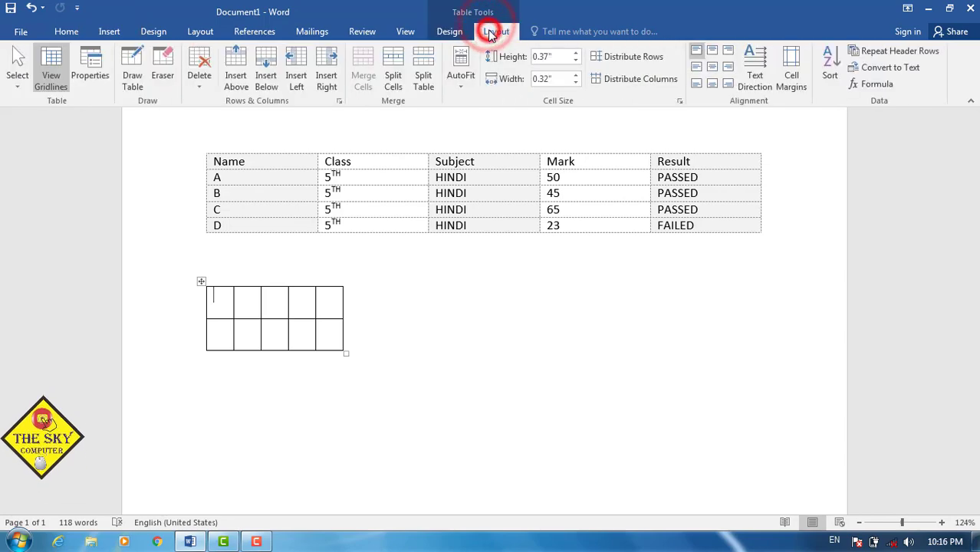
click(98, 70)
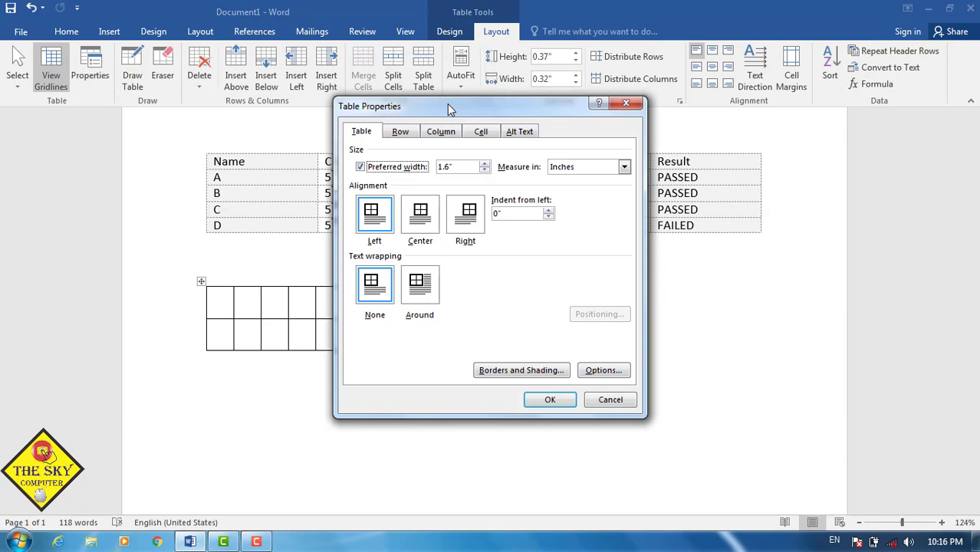
drag(447, 104, 628, 98)
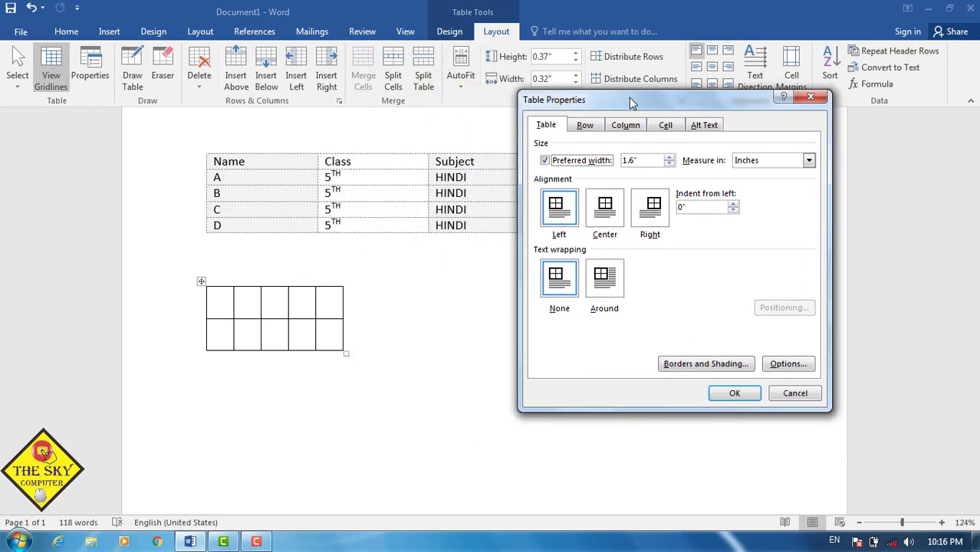
click(277, 341)
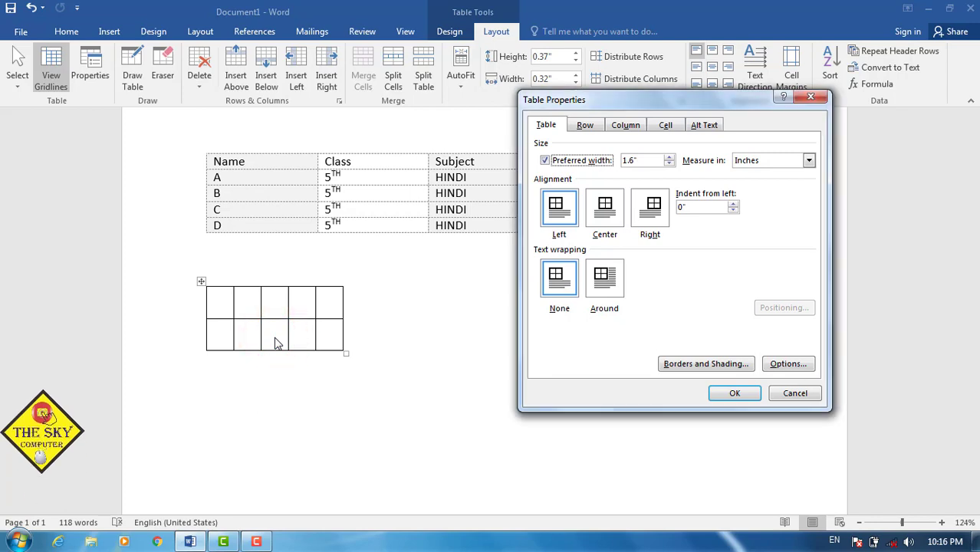
click(605, 220)
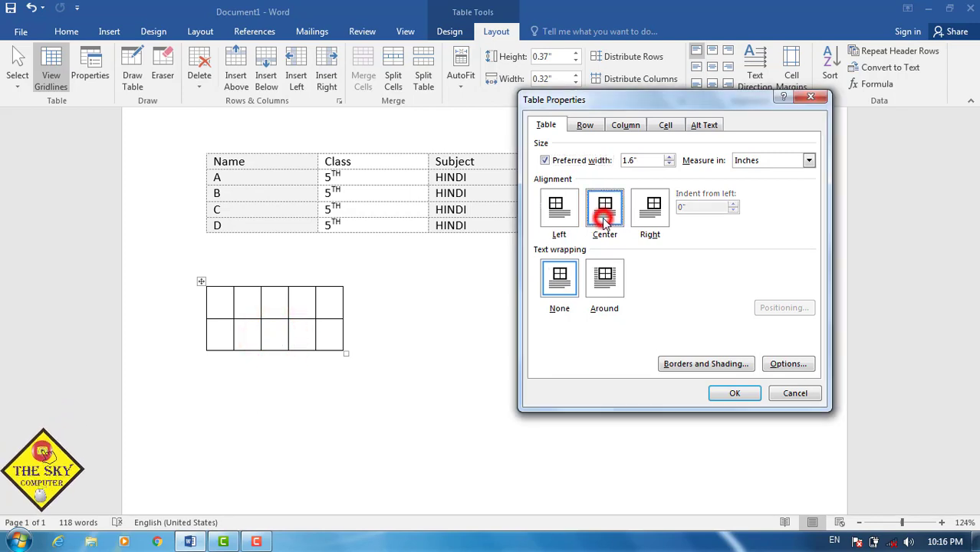
click(291, 311)
click(803, 396)
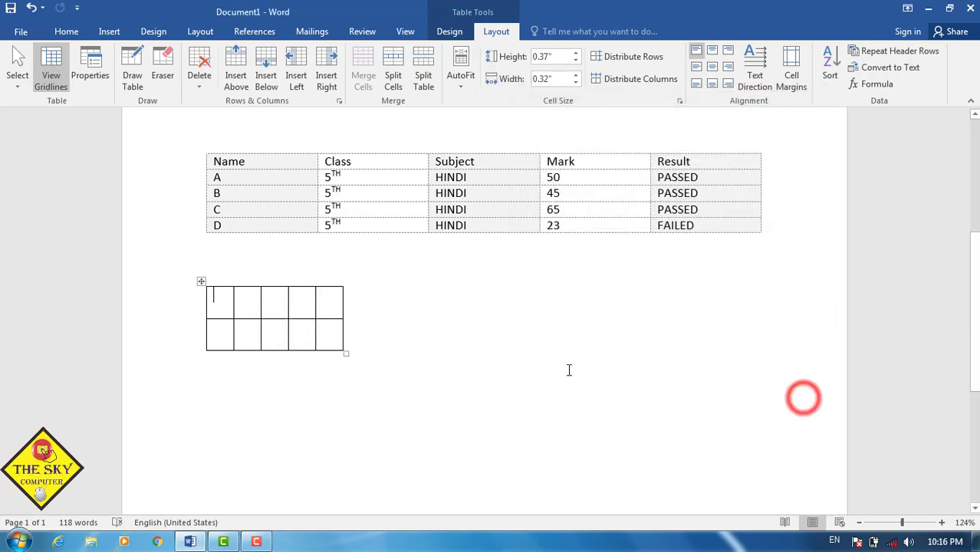
Select the whole small empty table and set its alignment to Center in the table properties
click(201, 281)
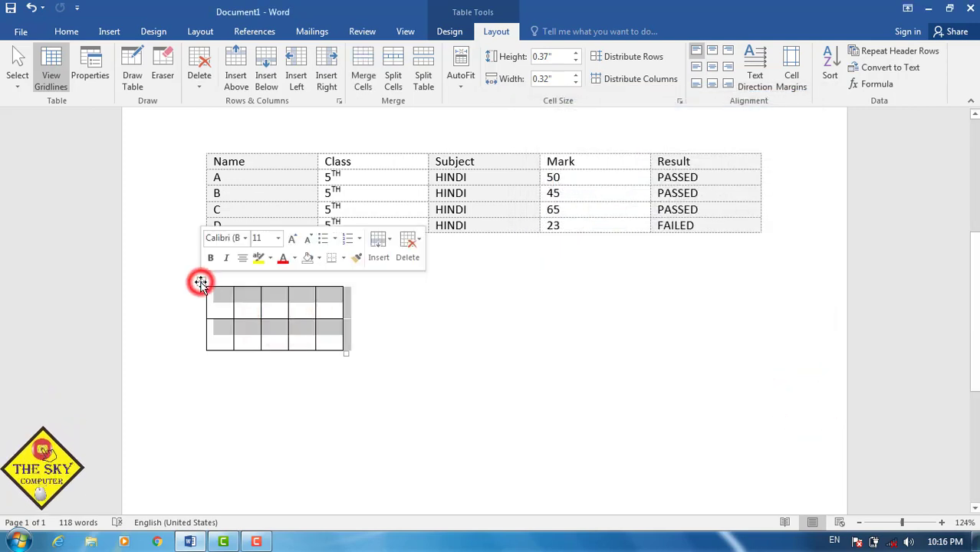
click(92, 65)
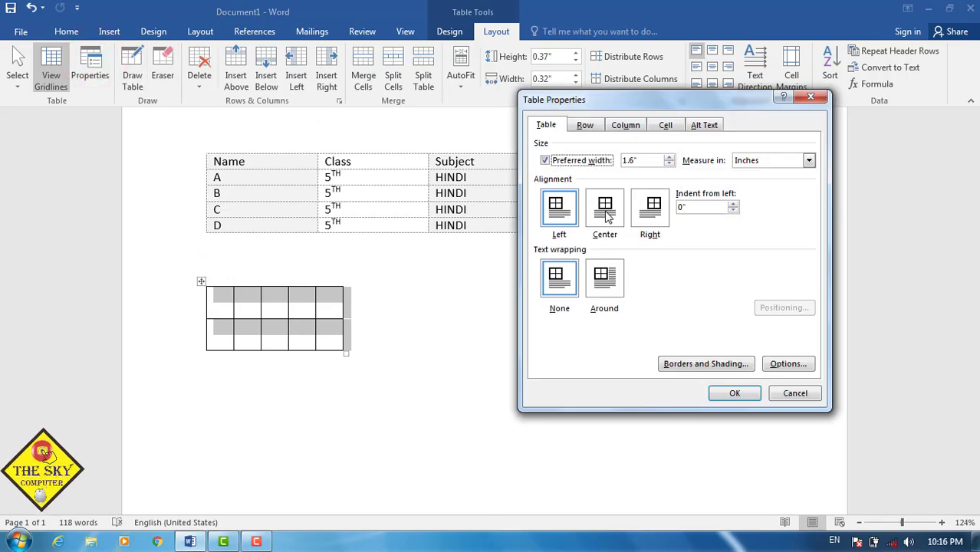
click(605, 213)
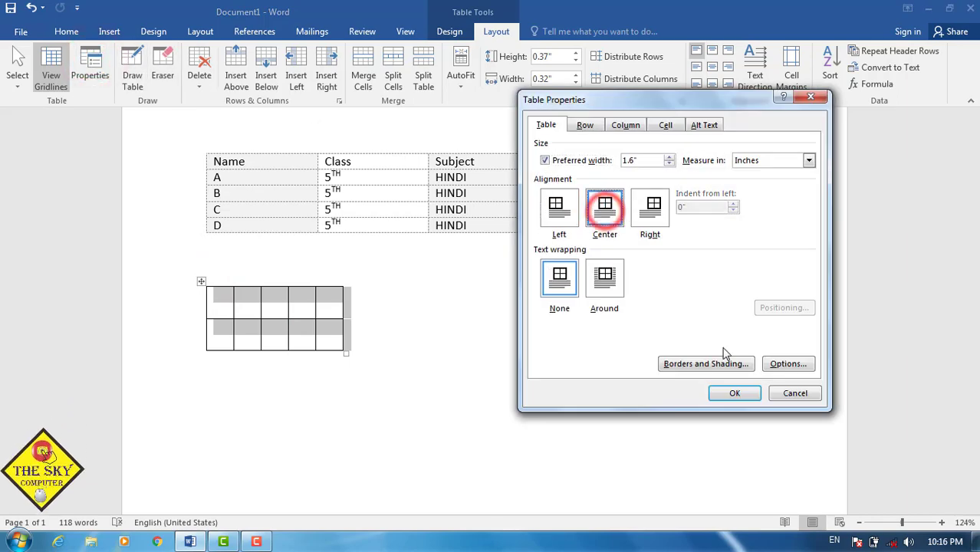
click(734, 392)
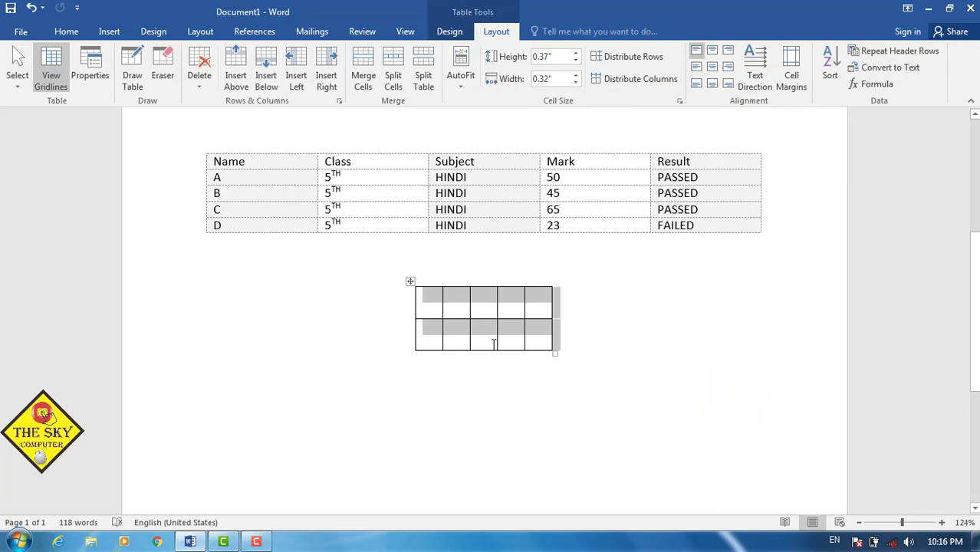
Change the alignment of the small empty table to Right in its table properties
click(514, 342)
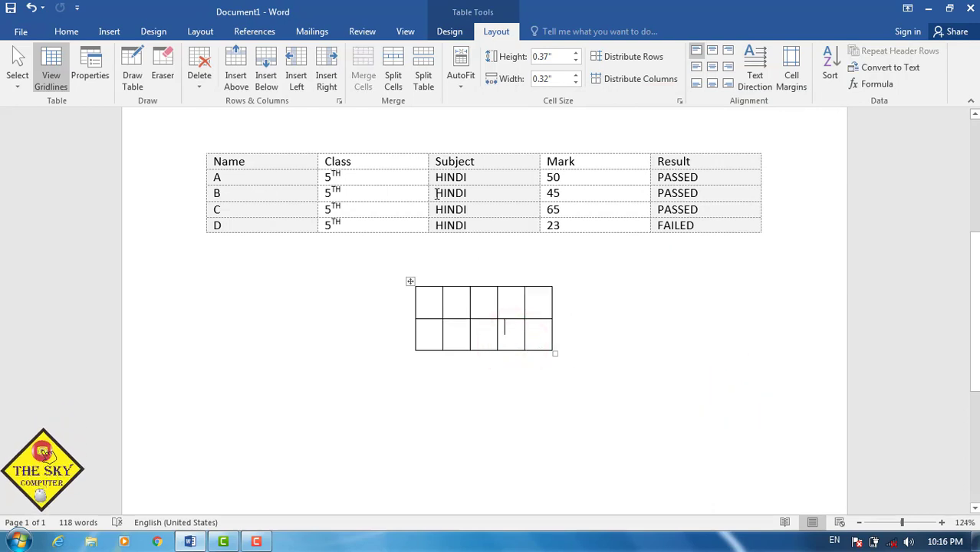
click(90, 65)
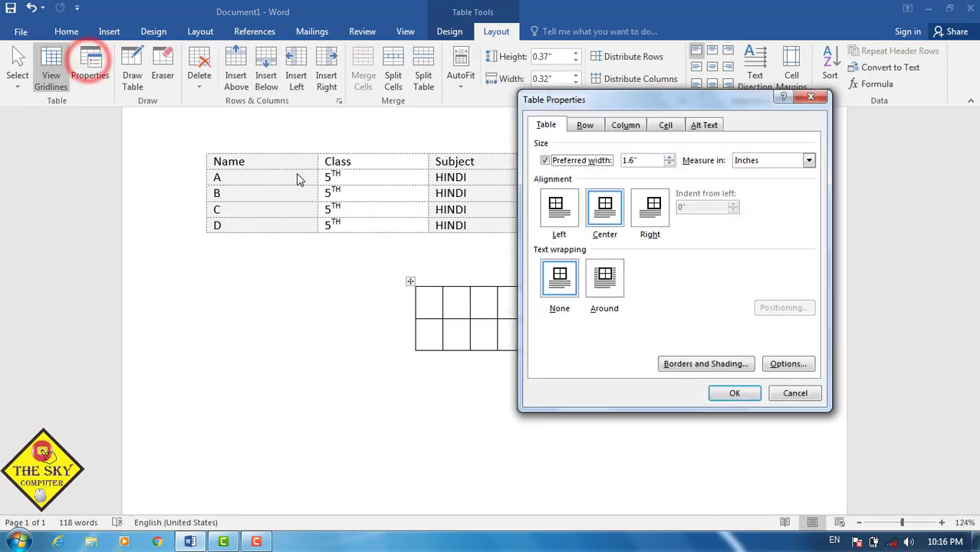
click(646, 216)
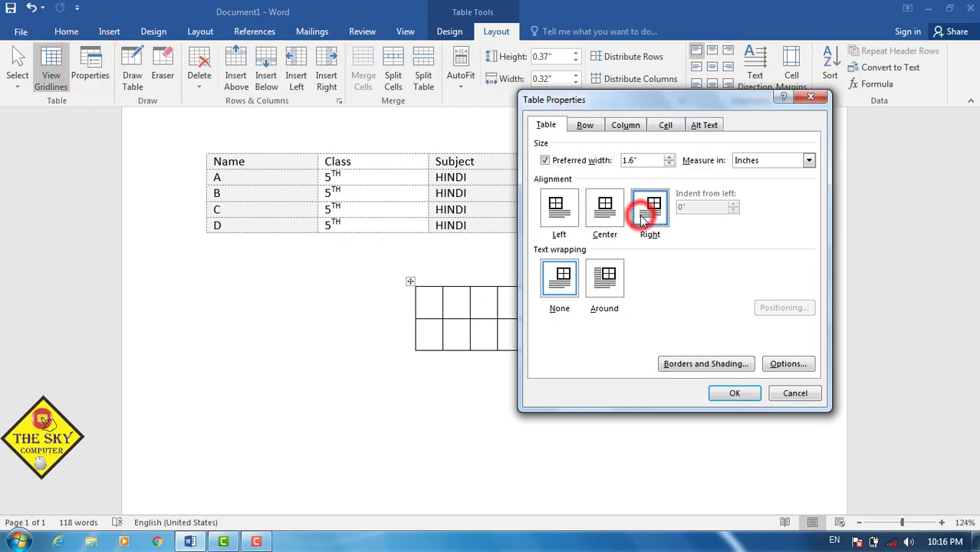
click(737, 394)
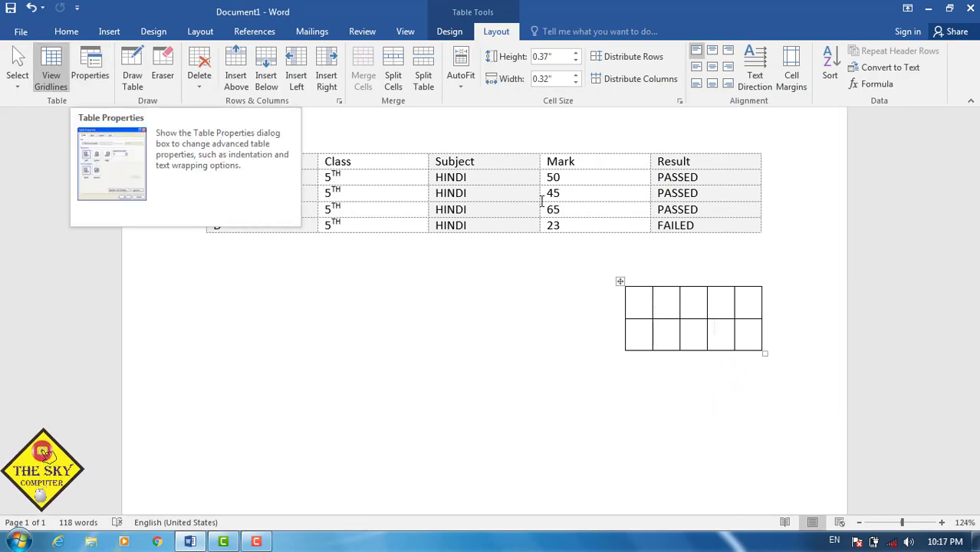
Move the small empty table above the paragraph beginning "Video provides a powerful way", flush with the left margin
scroll(976, 275, up, 3)
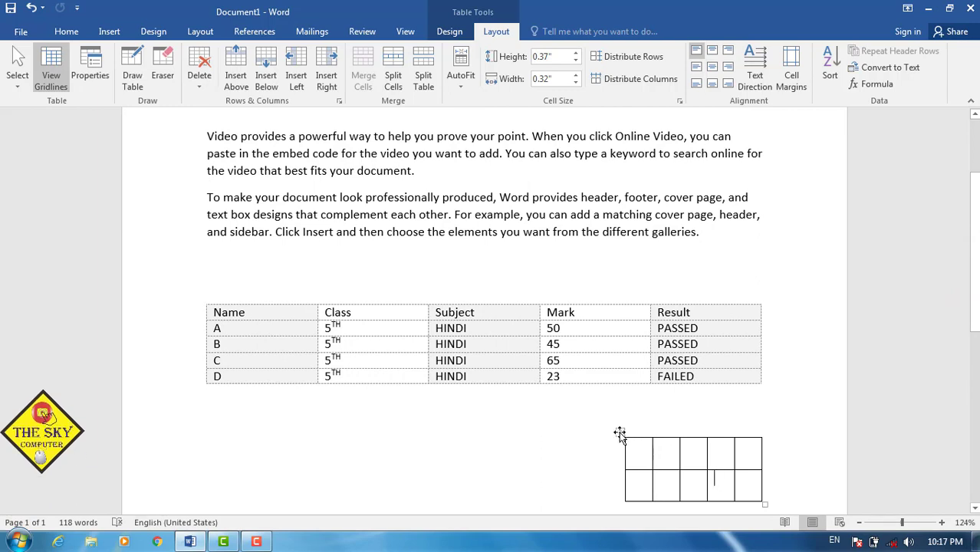
drag(608, 426, 266, 159)
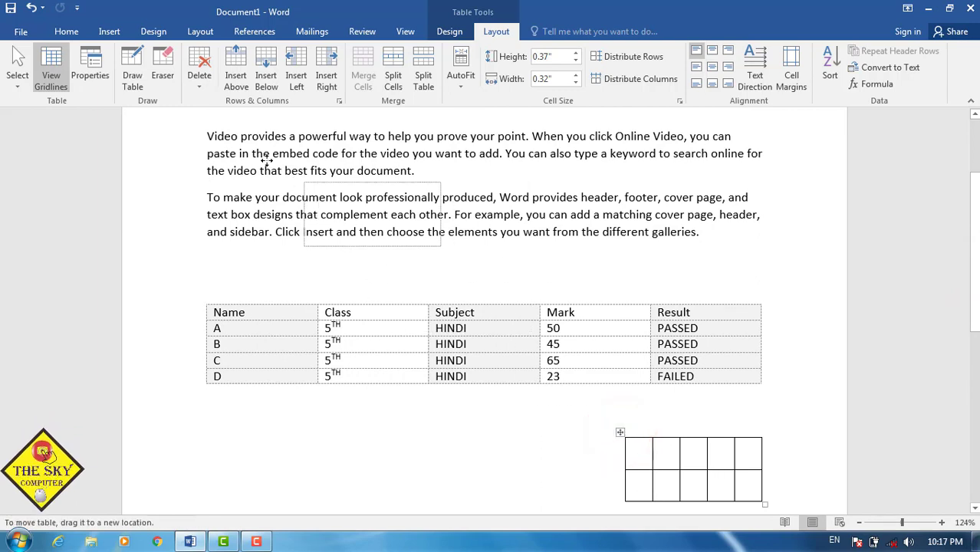
drag(184, 119, 197, 136)
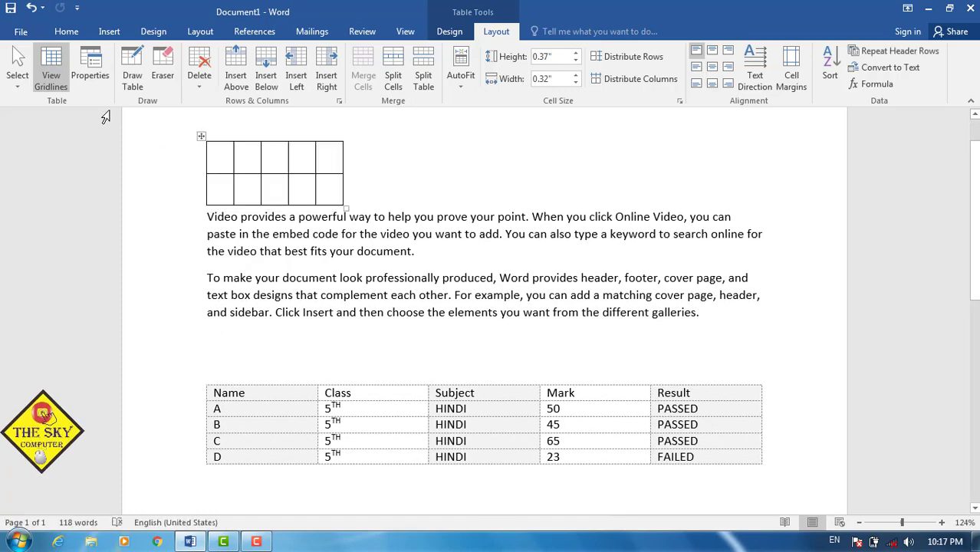
Open the table properties of the small table above the text, keeping the table and paragraphs in view
click(92, 77)
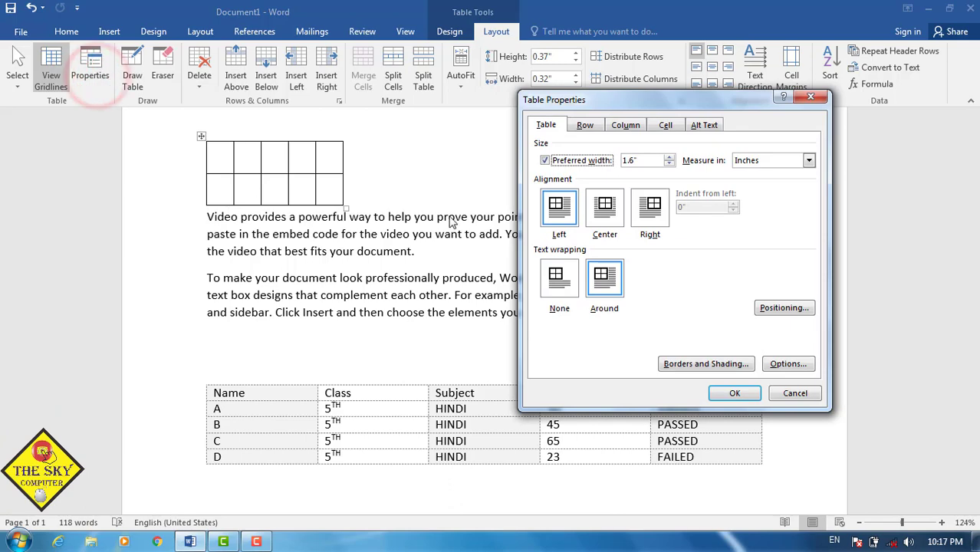
drag(636, 101, 696, 63)
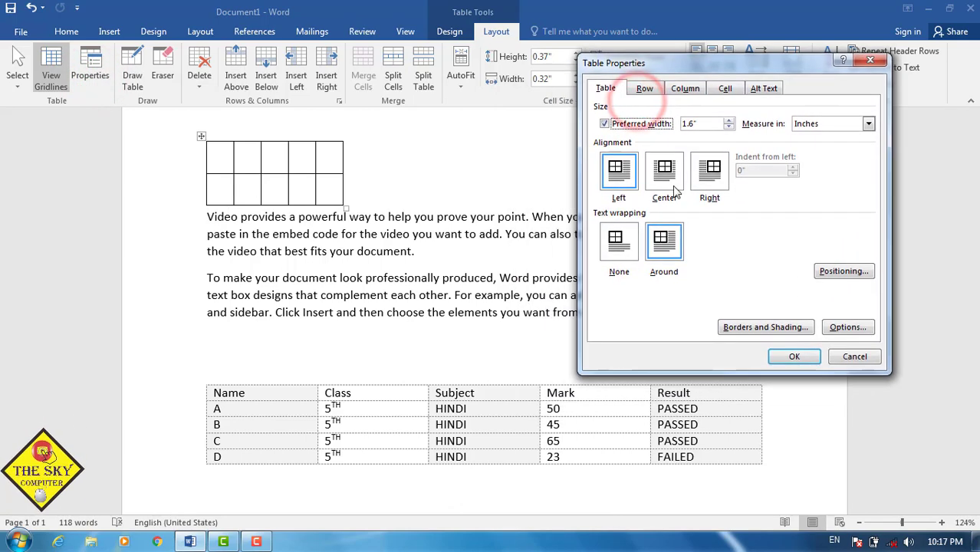
Set the small five-column table's text wrapping to None and remove the blank lines before the "Video provides" paragraph
click(615, 244)
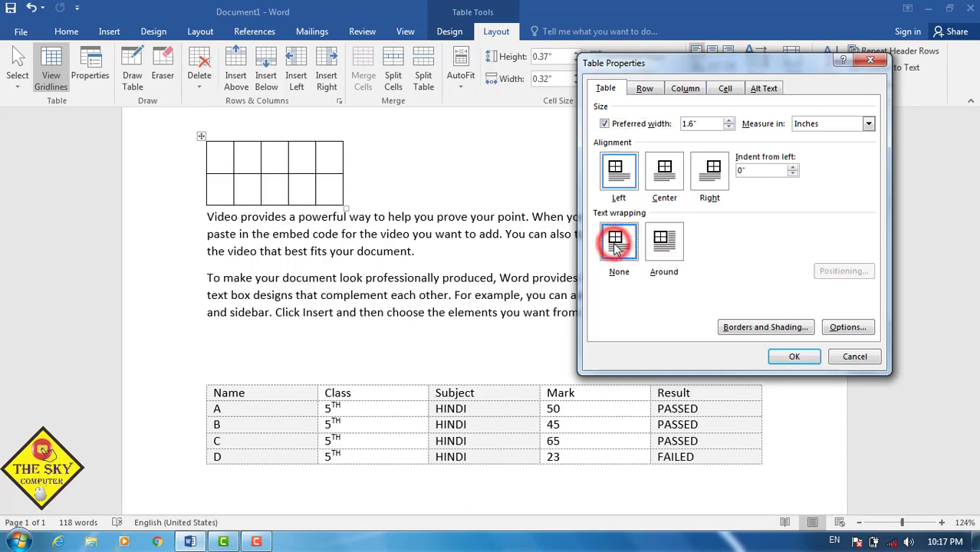
click(794, 356)
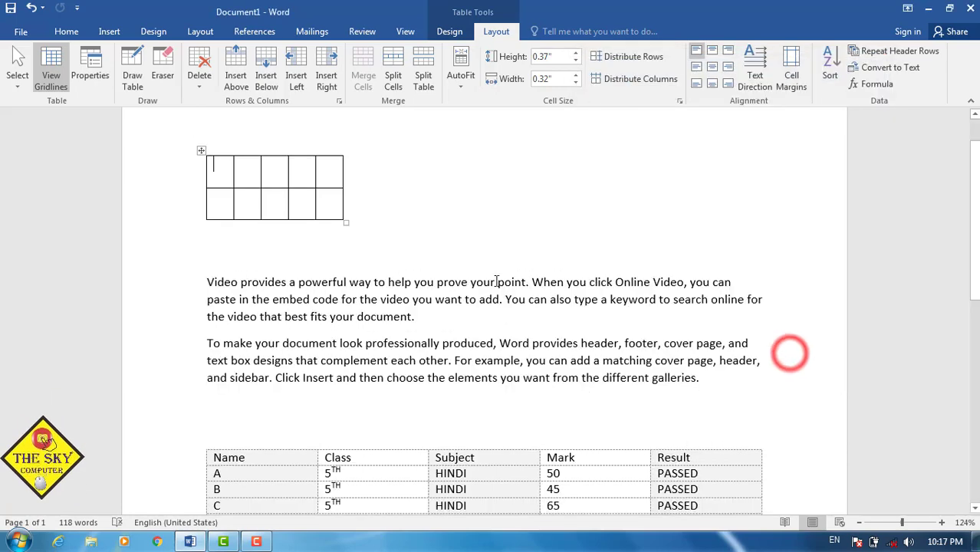
click(207, 280)
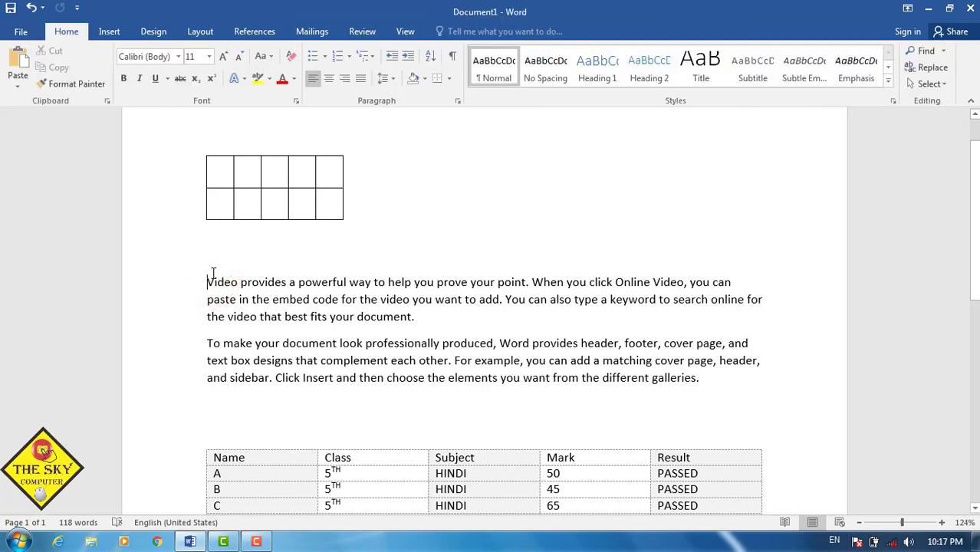
key(BackSpace)
key(BackSpace)
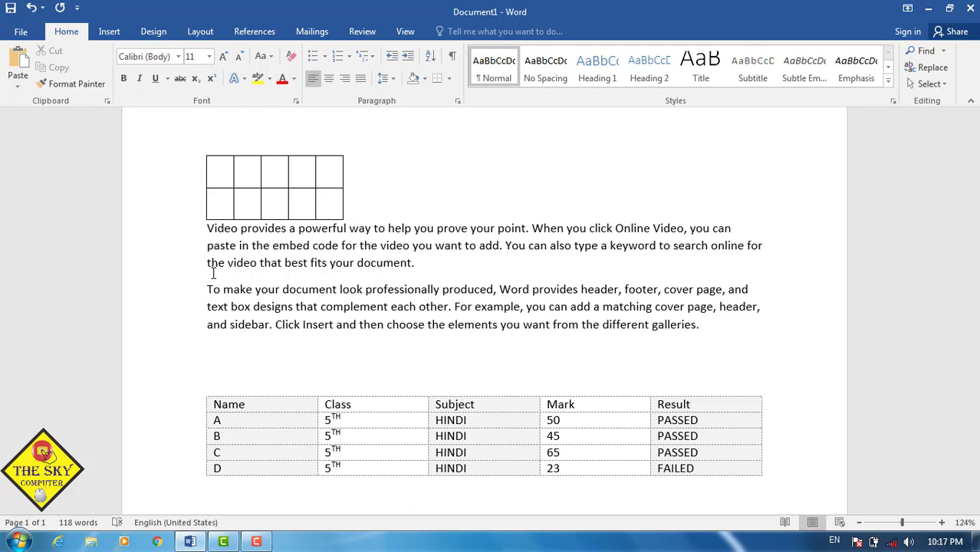
Set the small five-column table's text wrapping to Around so the first paragraph flows beside it
click(254, 202)
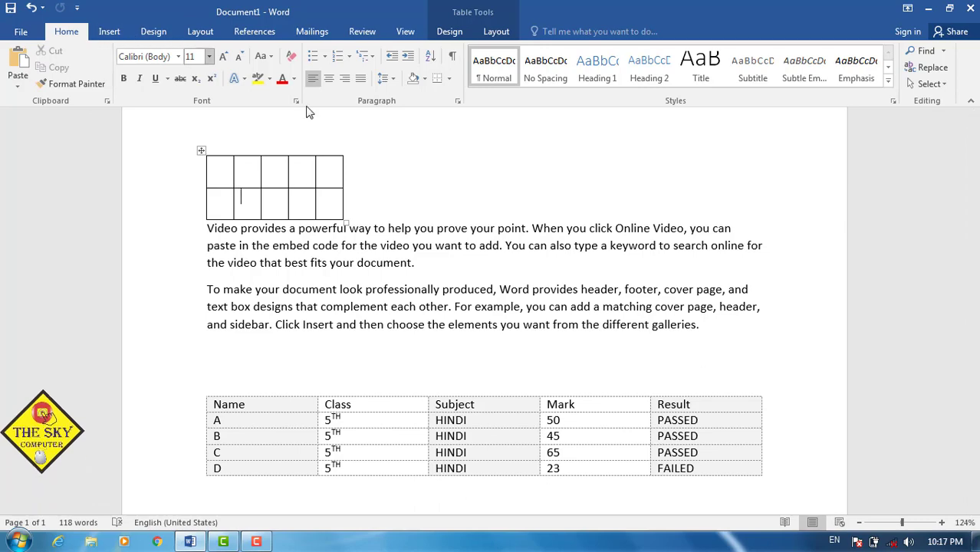
click(503, 32)
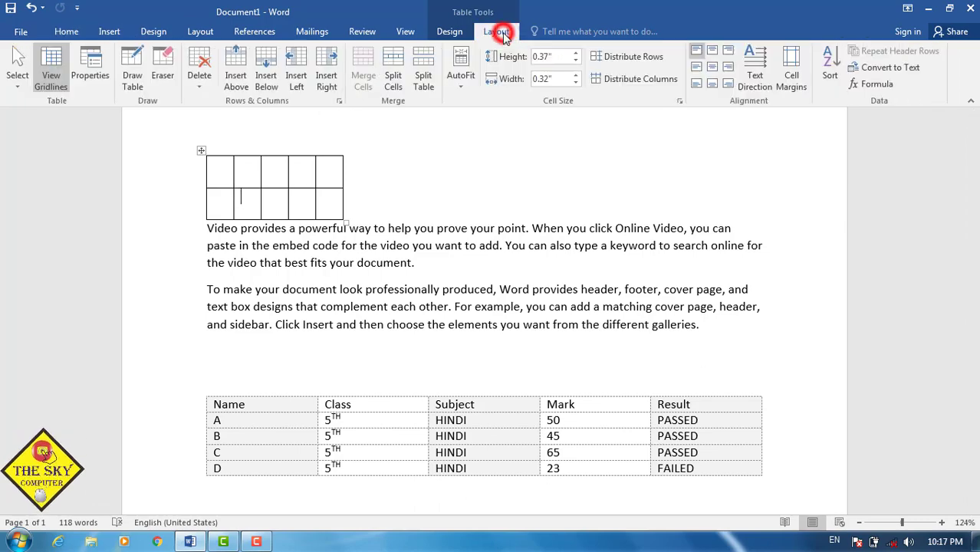
click(91, 71)
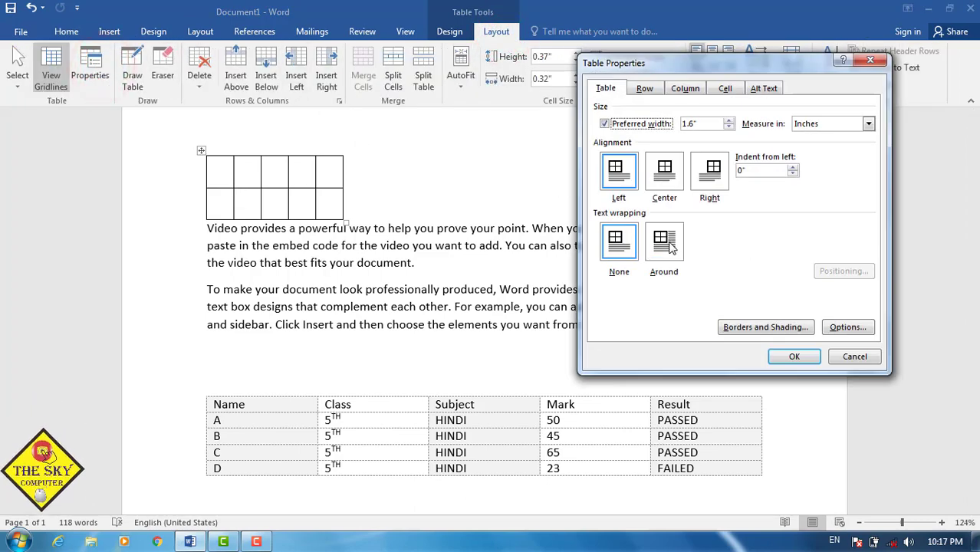
click(665, 242)
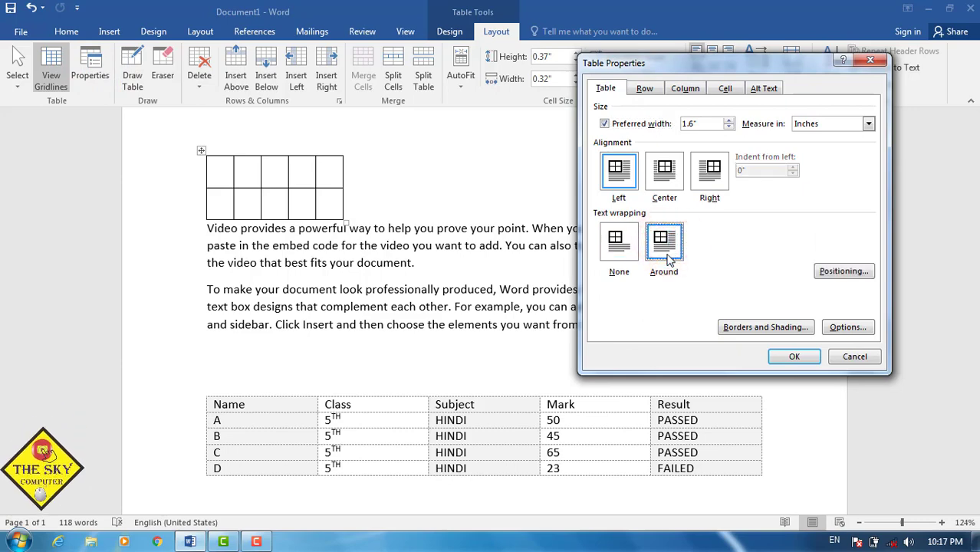
click(794, 357)
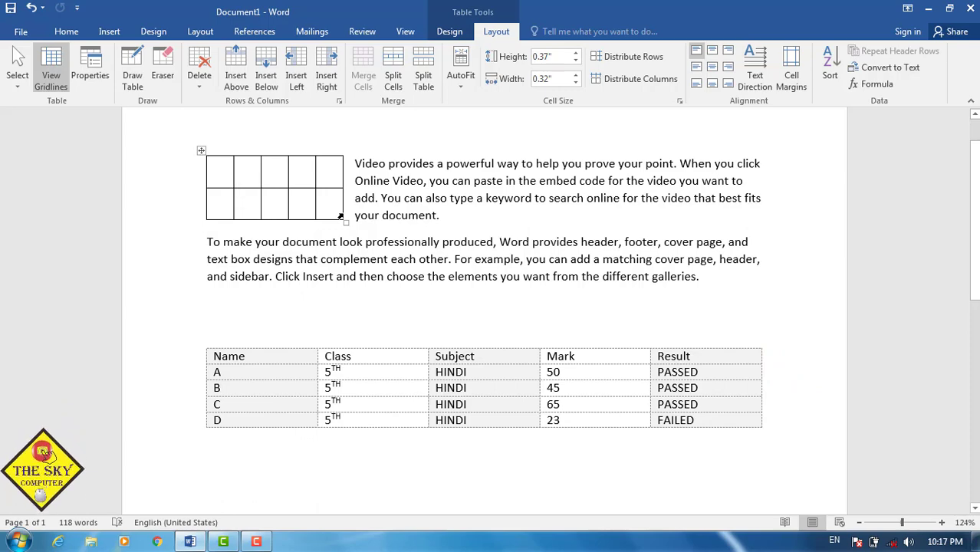
click(90, 63)
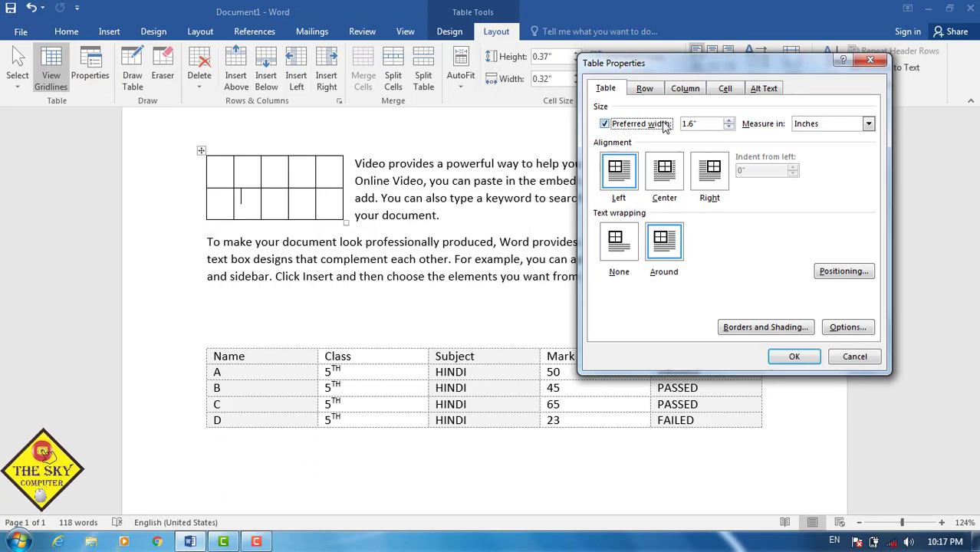
click(862, 357)
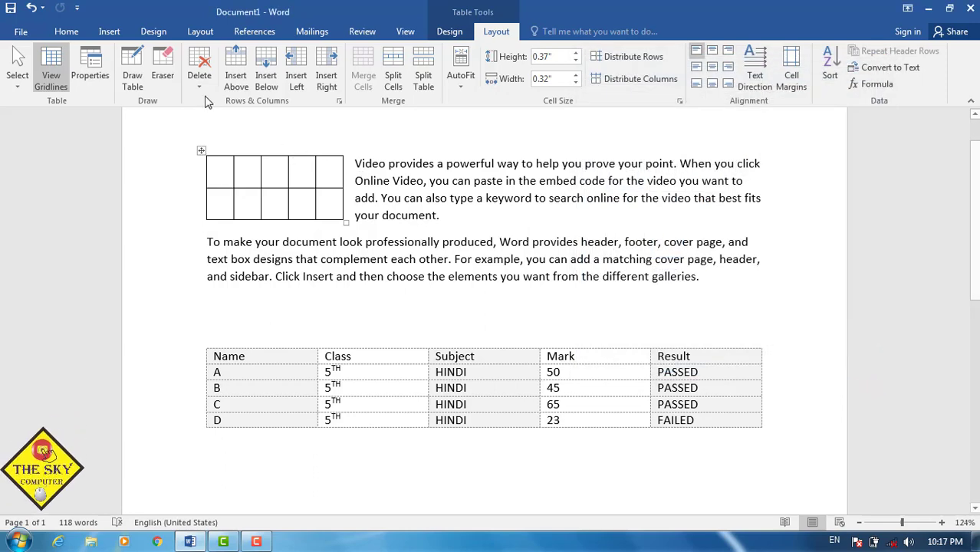
Draw a freehand table frame about 7.08" wide and 1.89" high in the blank area below the marks table
click(133, 76)
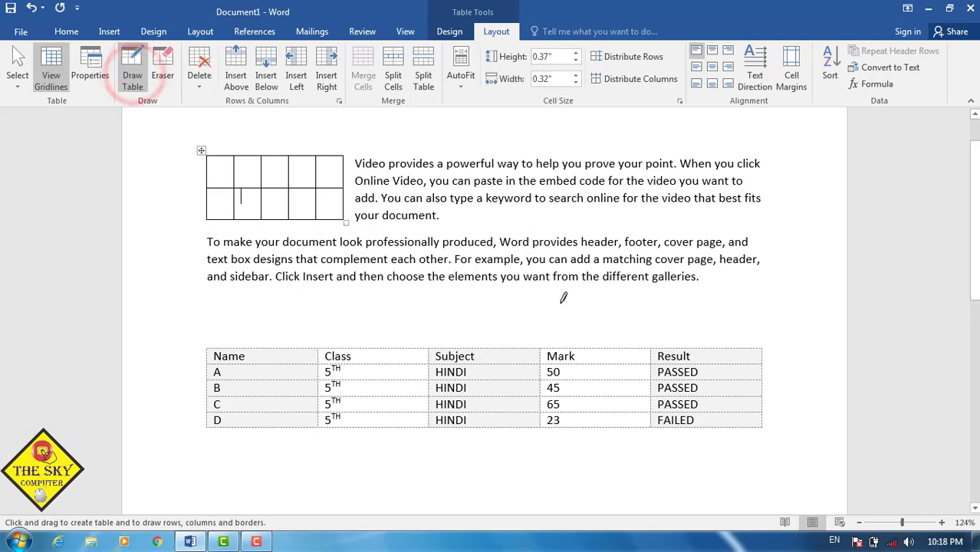
scroll(971, 204, down, 6)
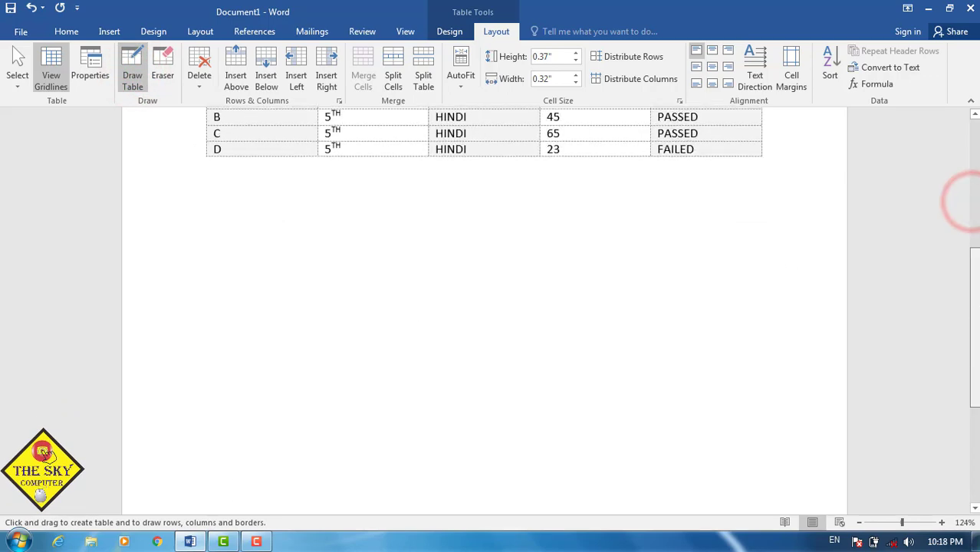
mouse_move(170, 196)
mouse_down()
mouse_move(608, 339)
mouse_move(728, 346)
mouse_move(777, 362)
mouse_up()
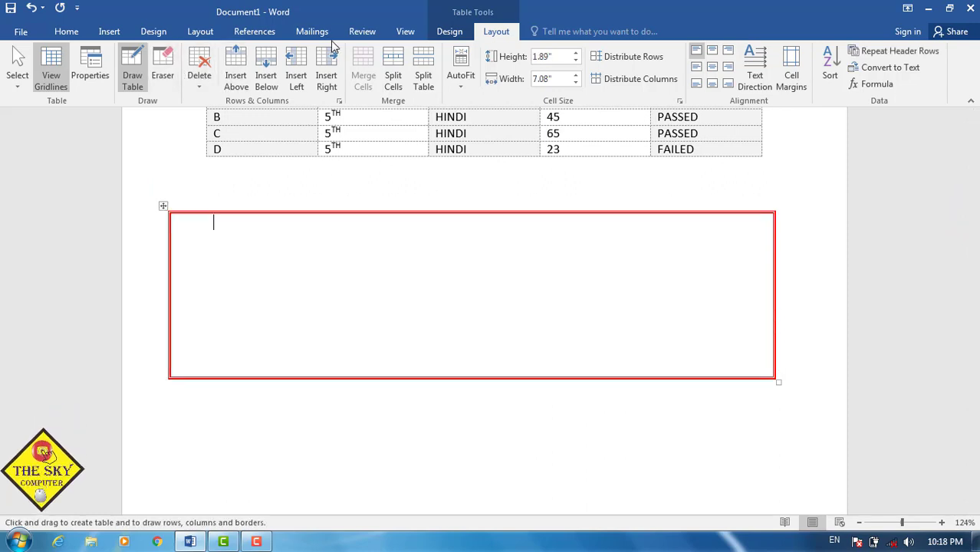
Set the border pen color to standard Blue and draw one vertical and one horizontal divider inside the red table frame
click(450, 31)
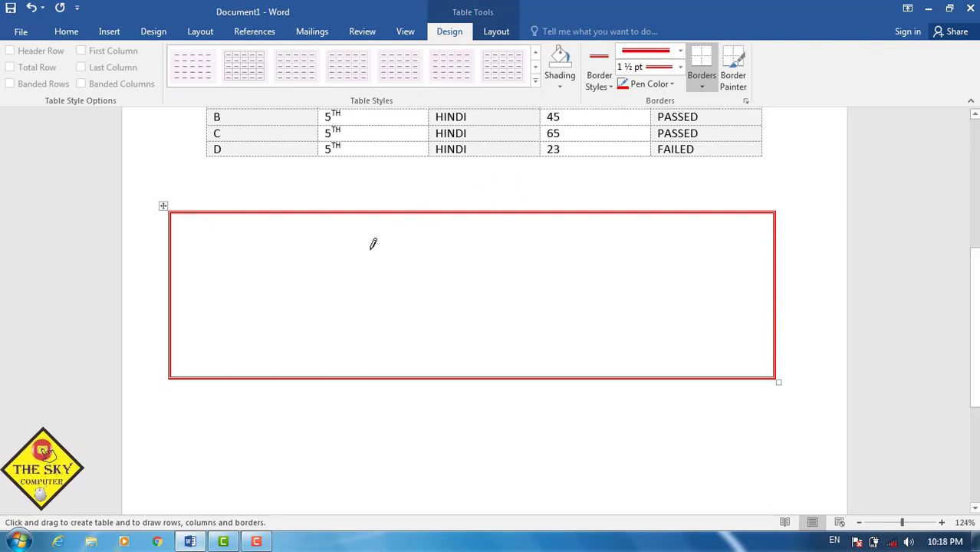
click(672, 85)
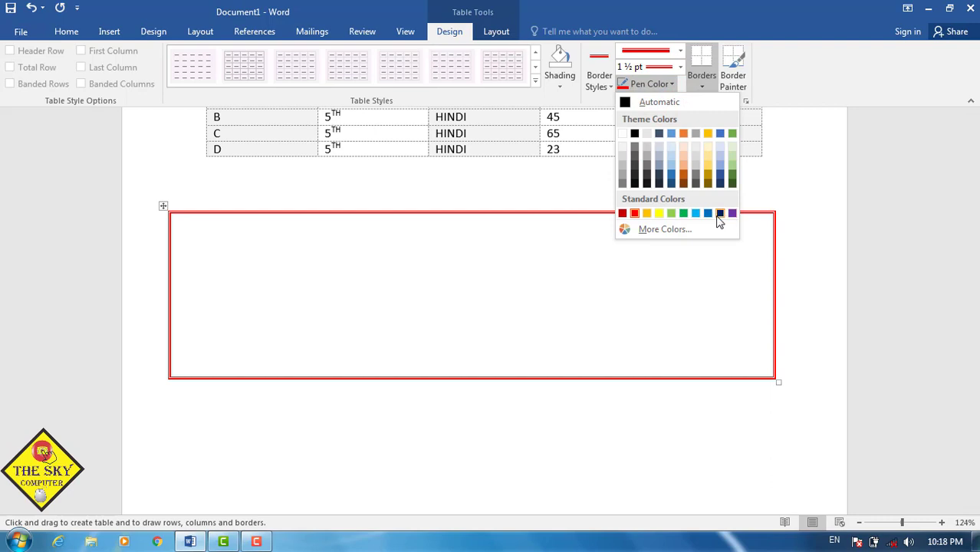
click(708, 214)
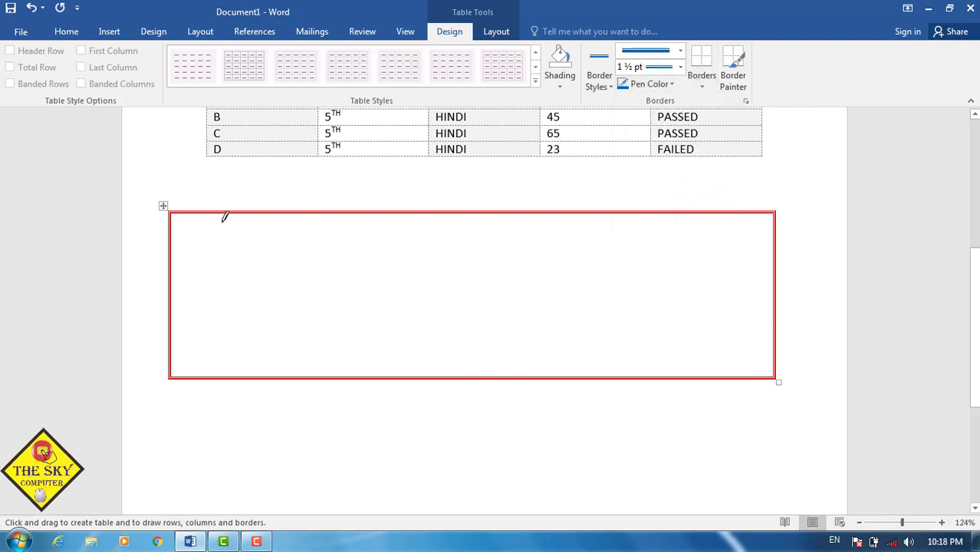
drag(229, 215, 227, 376)
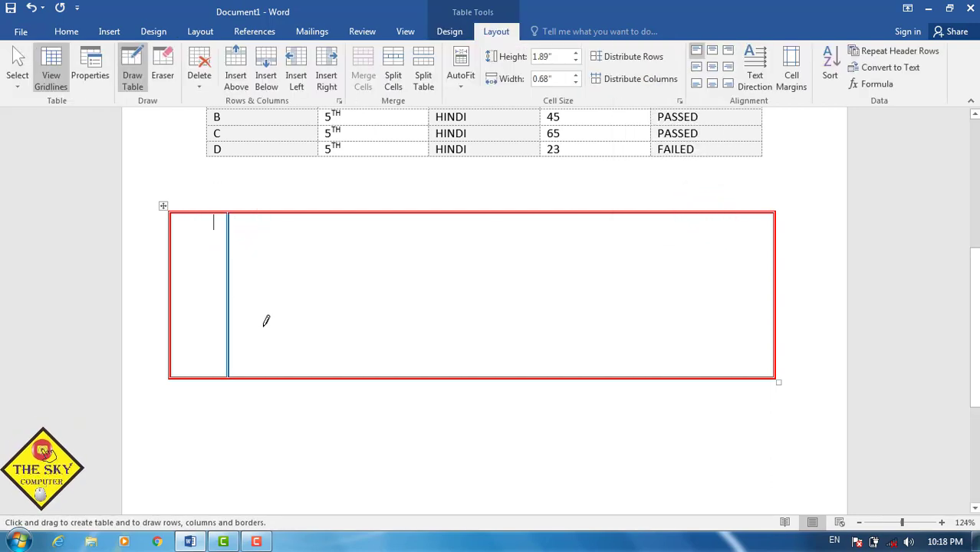
mouse_move(171, 300)
mouse_down()
mouse_move(464, 319)
mouse_move(759, 279)
mouse_move(744, 292)
mouse_up()
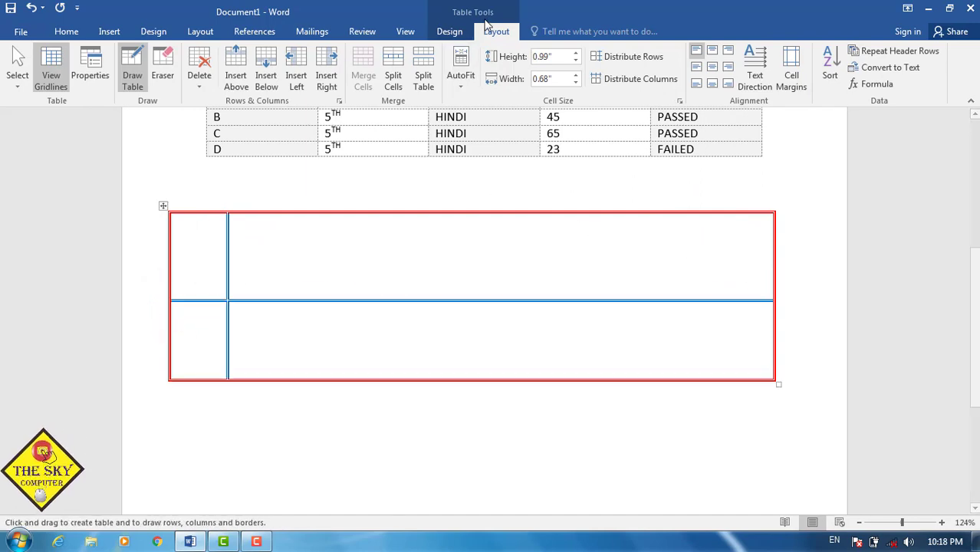
Erase the blue vertical and horizontal dividers inside the drawn table with the Eraser
click(160, 67)
mouse_move(157, 195)
mouse_down()
mouse_move(310, 330)
mouse_move(442, 396)
mouse_move(593, 407)
mouse_move(374, 342)
mouse_move(202, 228)
mouse_move(191, 204)
mouse_up()
click(230, 241)
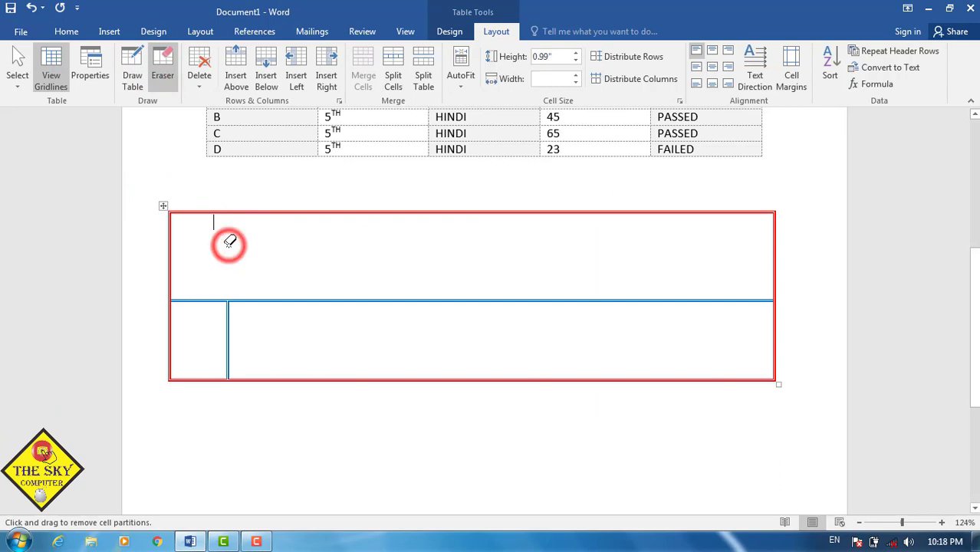
click(227, 322)
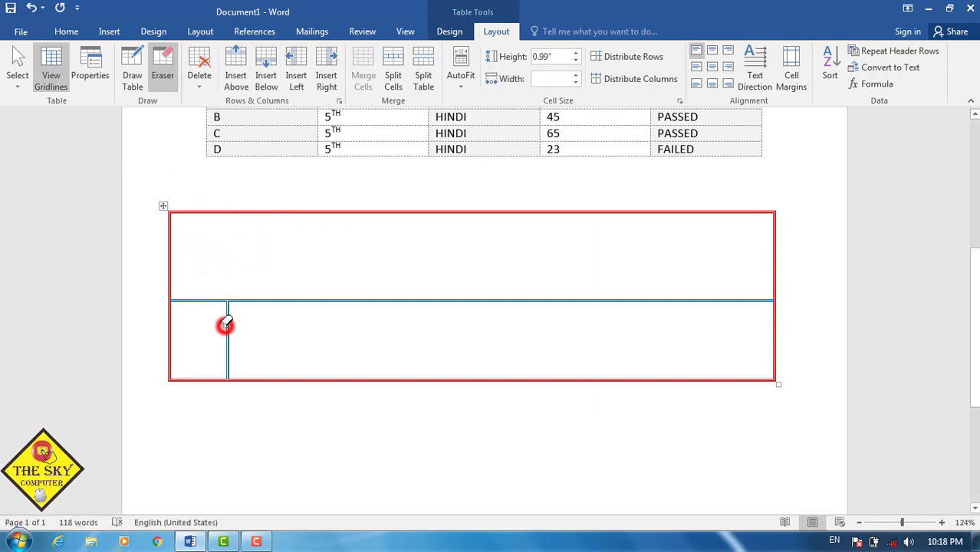
click(232, 296)
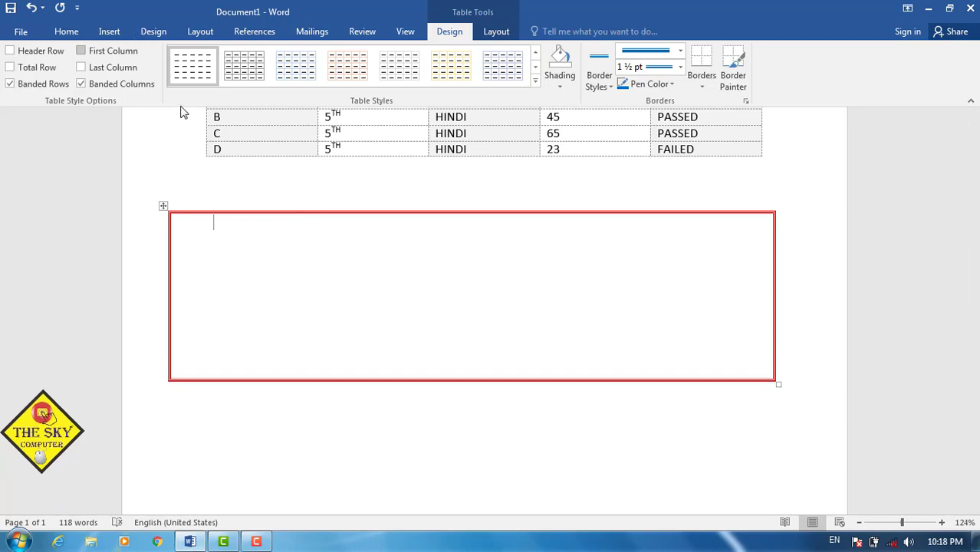
Leave the Eraser and delete the entire red-bordered drawn table
click(497, 32)
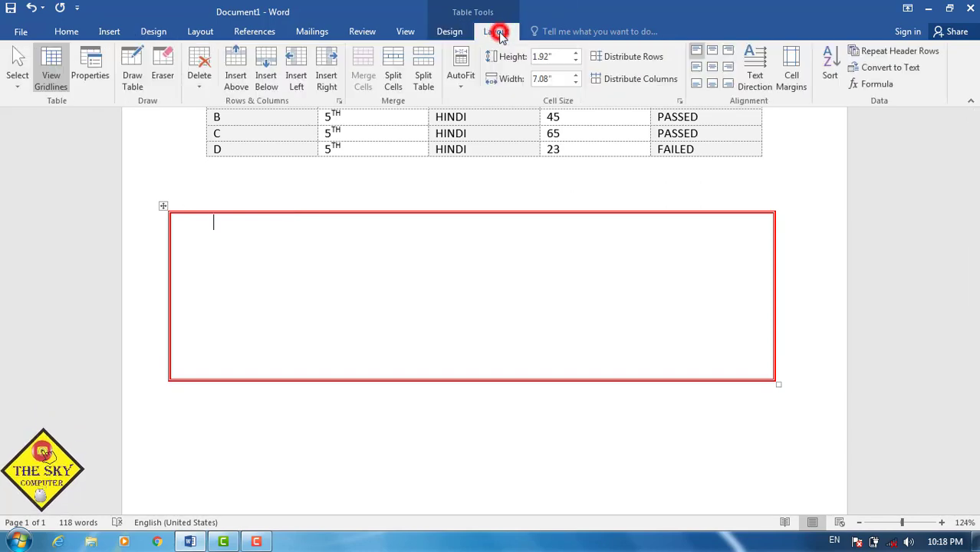
click(163, 73)
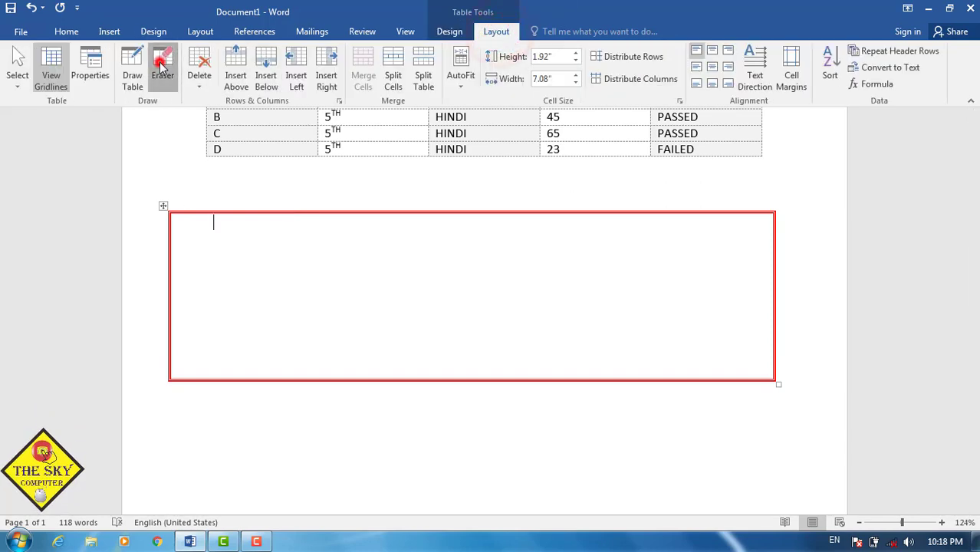
click(238, 204)
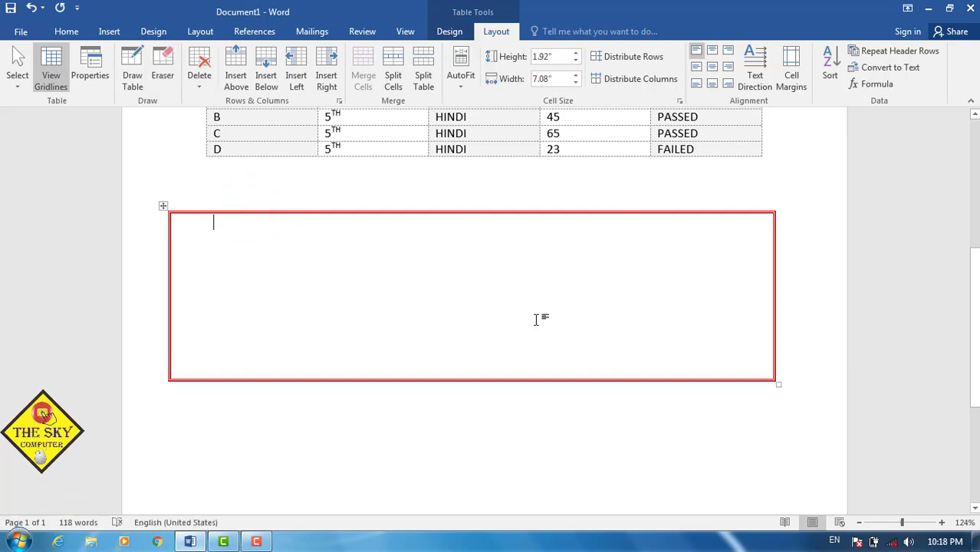
click(163, 205)
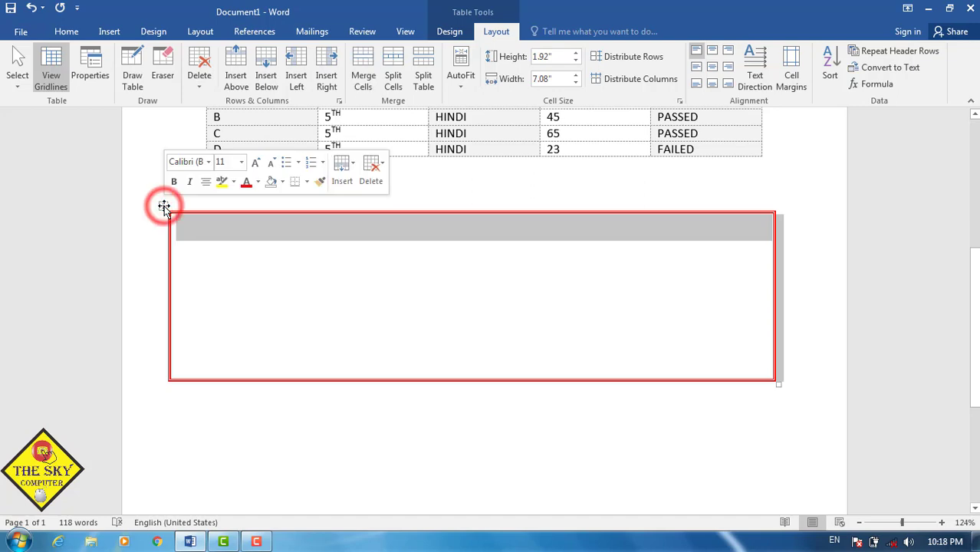
key(BackSpace)
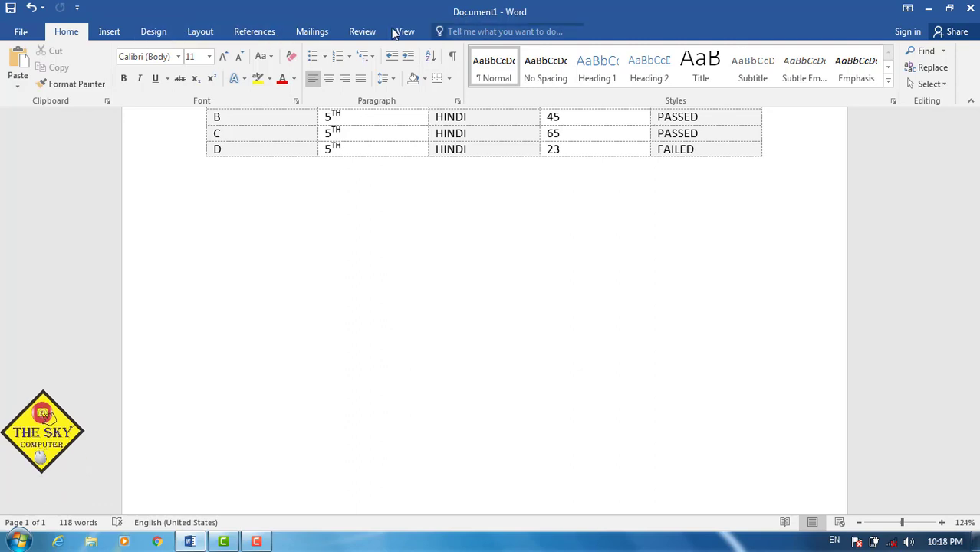
Delete the "Name" header cell of the marks table with the Shift cells left option
click(368, 132)
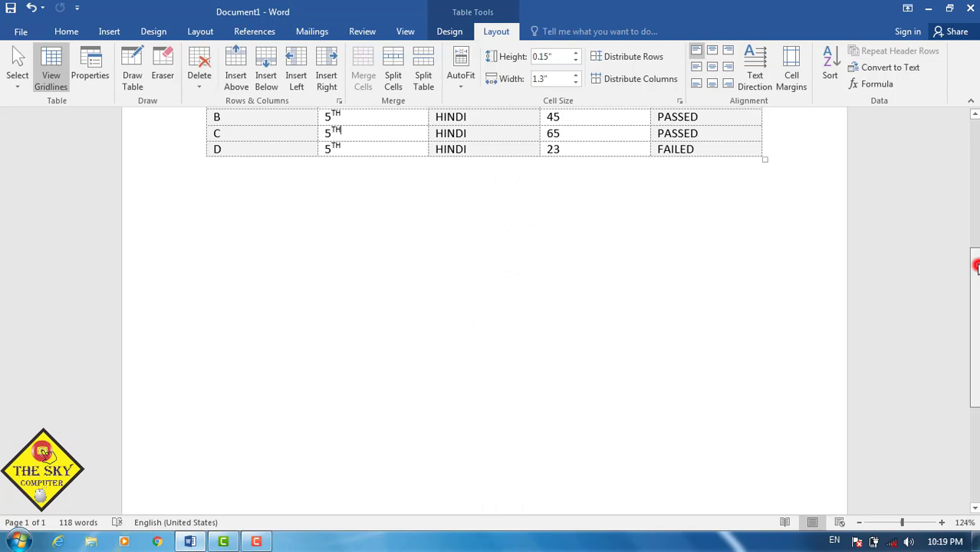
scroll(973, 263, up, 2)
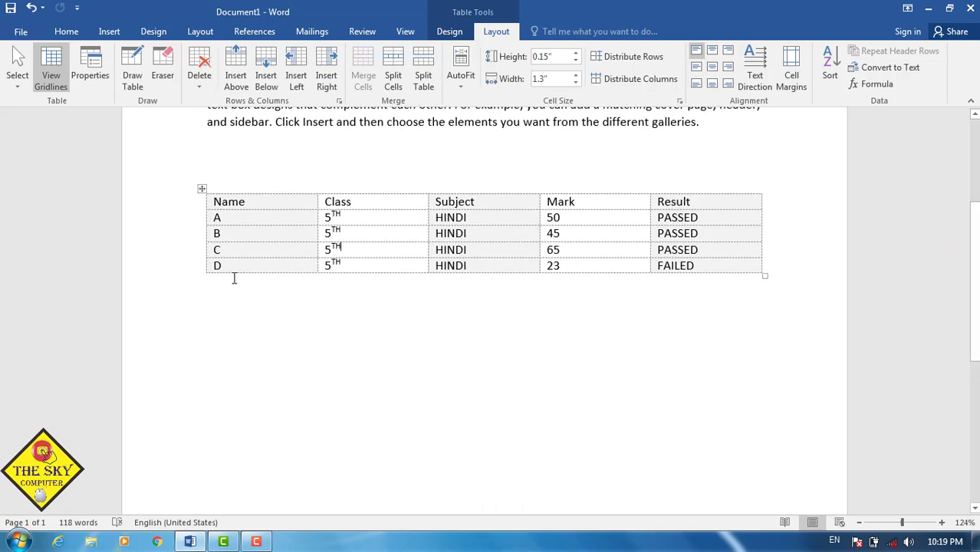
click(251, 206)
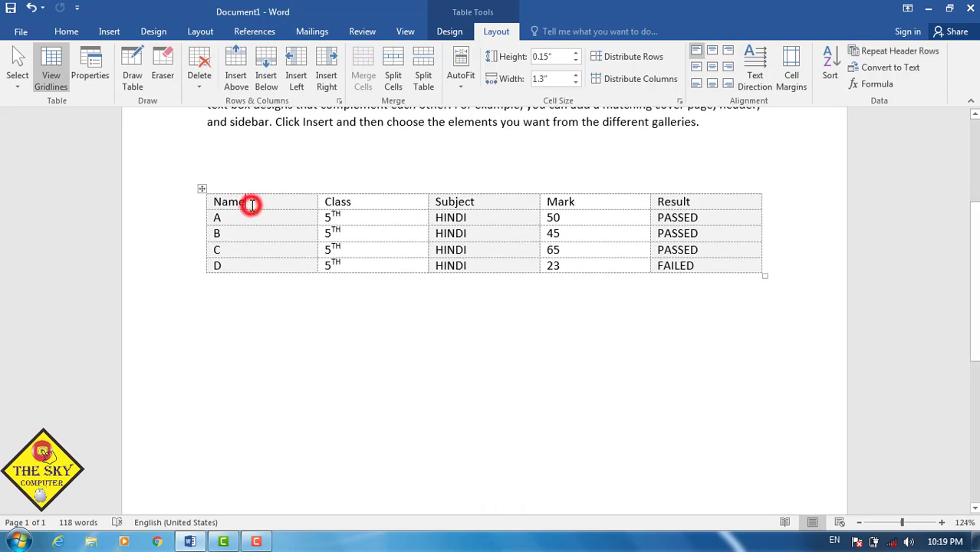
click(201, 86)
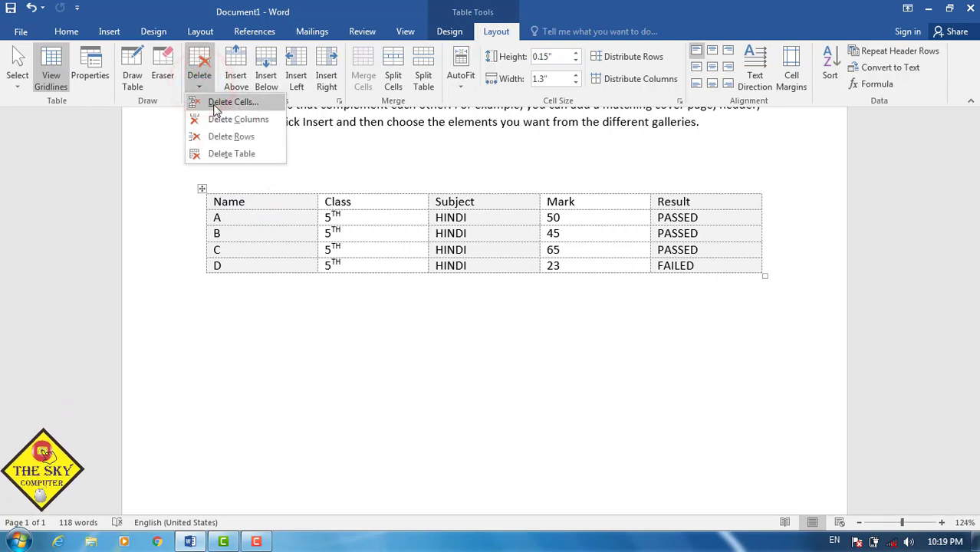
click(217, 103)
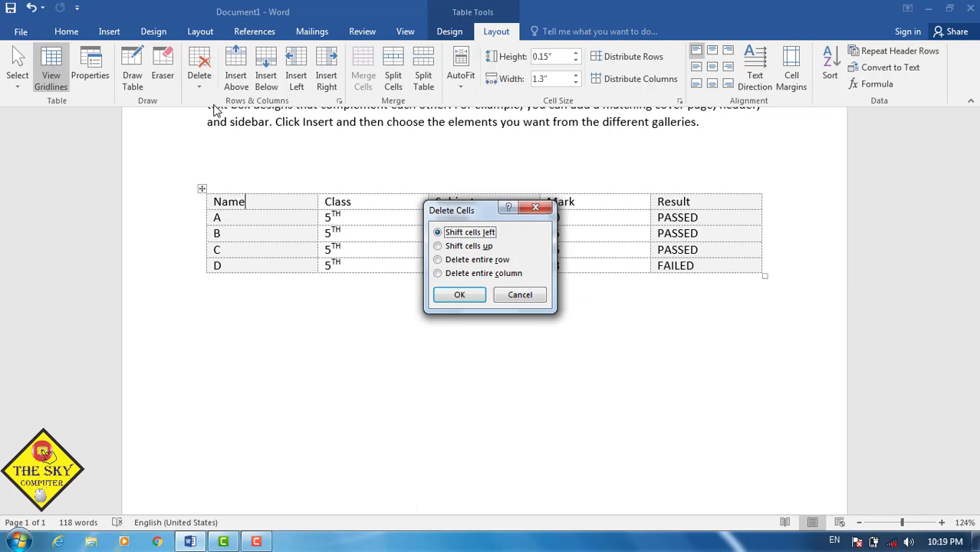
drag(470, 208, 470, 283)
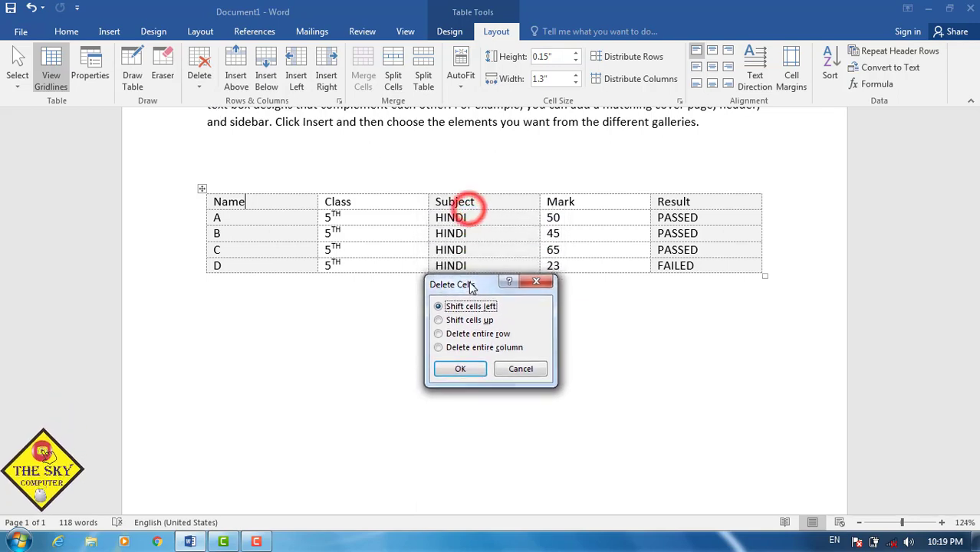
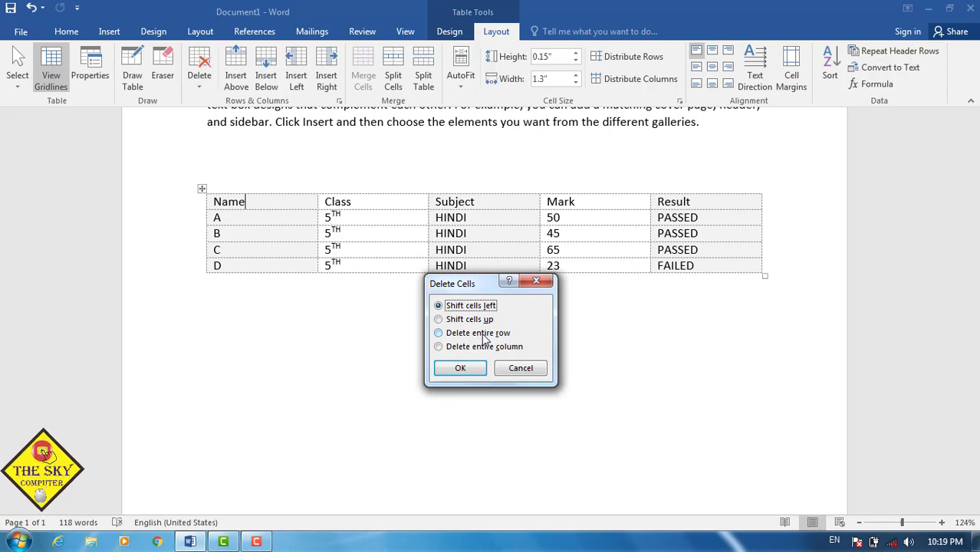
click(458, 368)
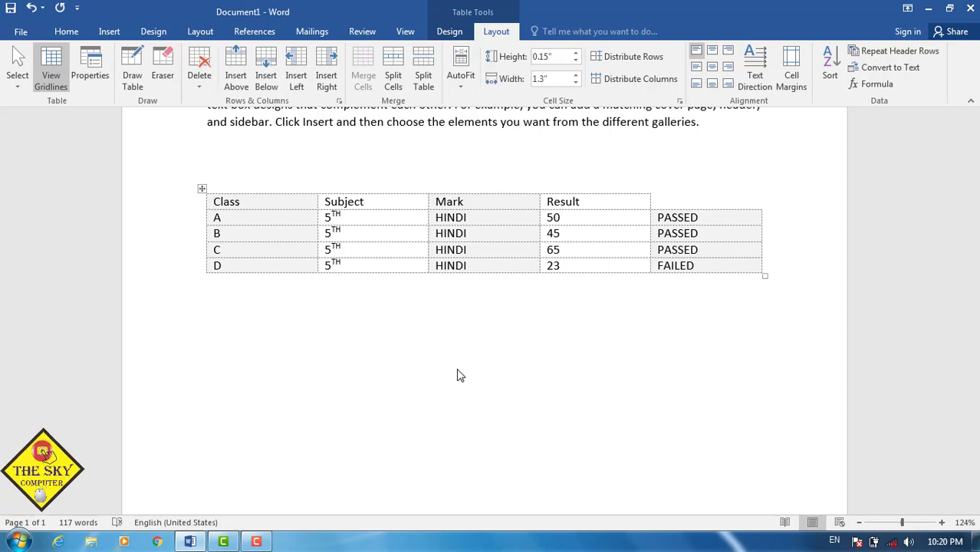
Undo the last cell deletion in the marks table's header row
key(ctrl+z)
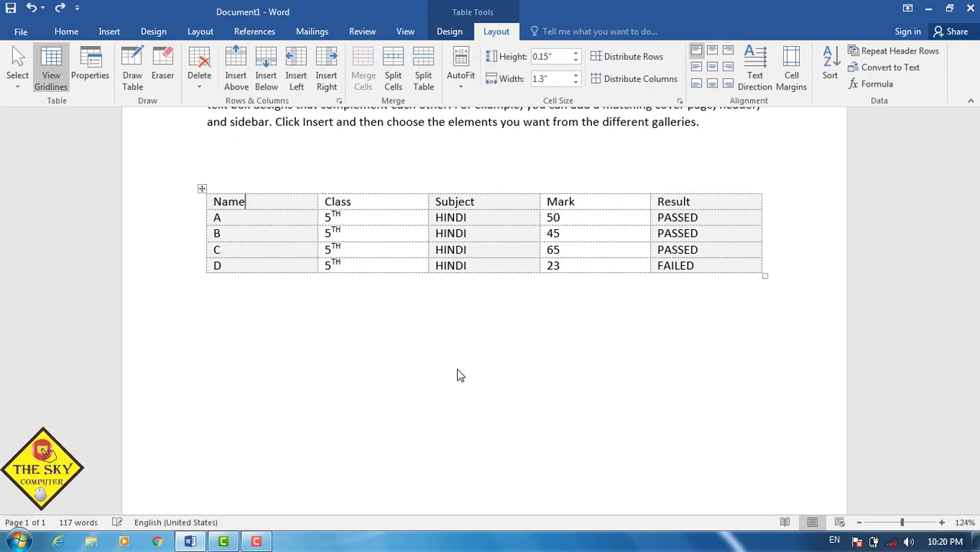
click(201, 67)
click(309, 147)
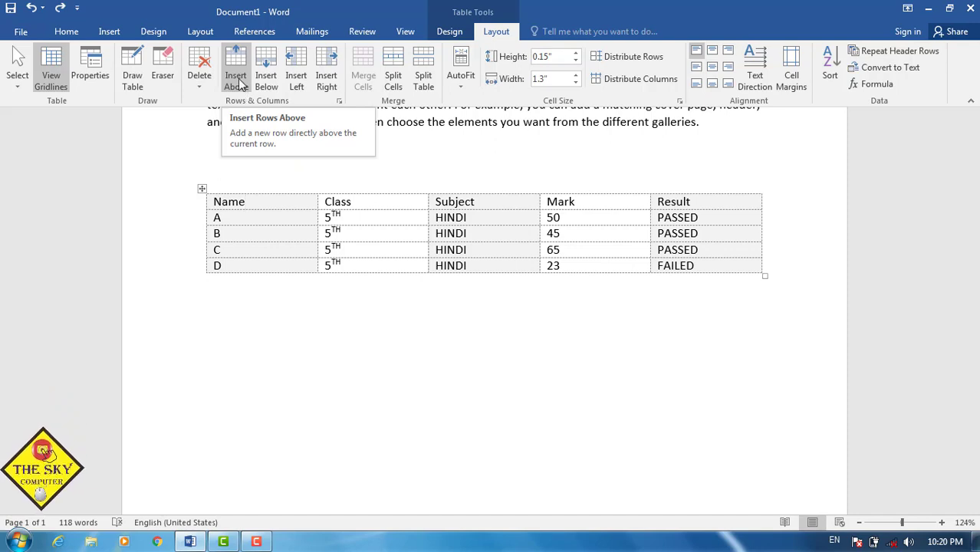
Insert one blank row above and one blank row below the "Name" header row of the marks table
click(253, 204)
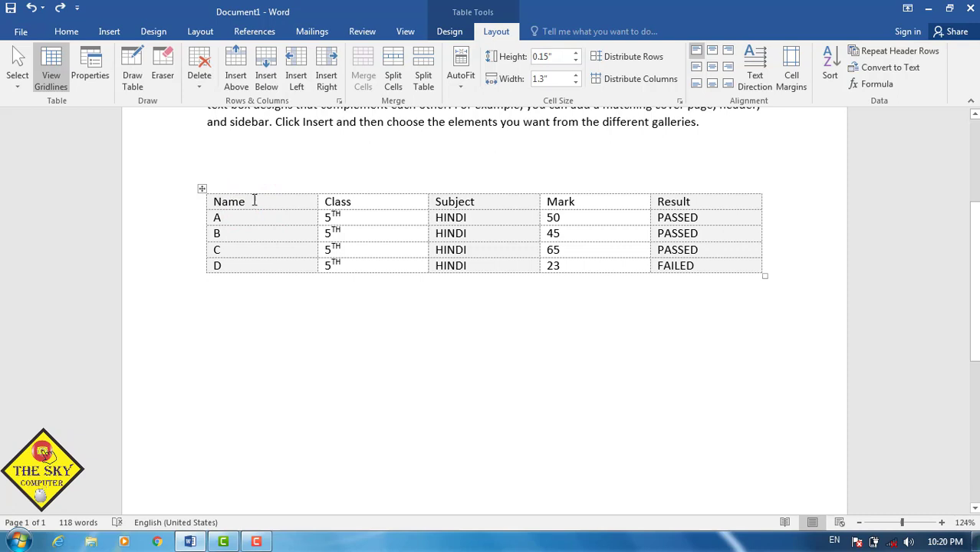
click(236, 66)
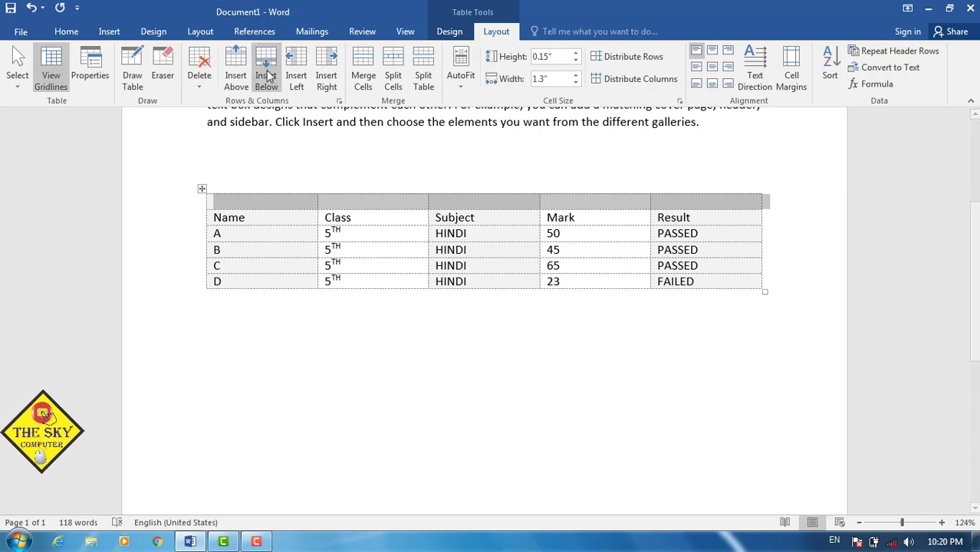
click(254, 219)
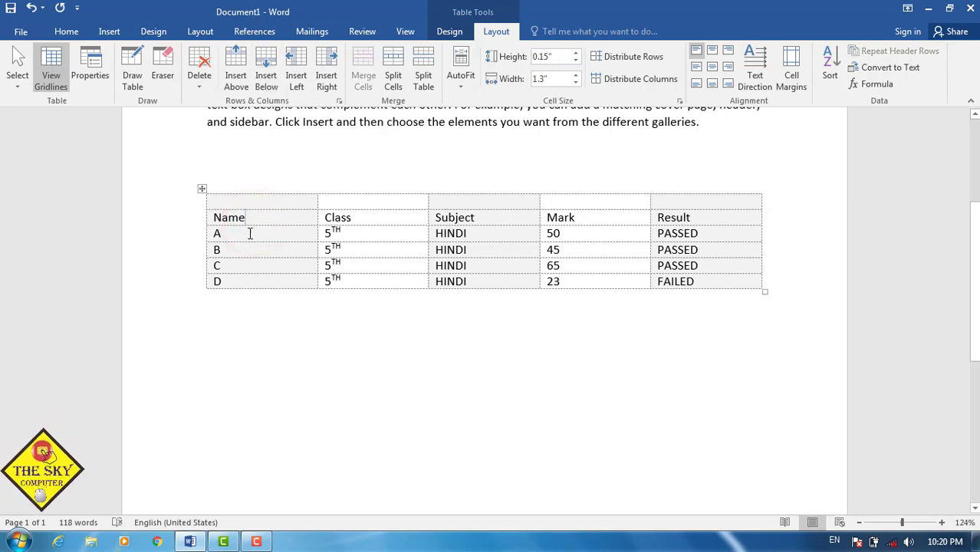
click(267, 69)
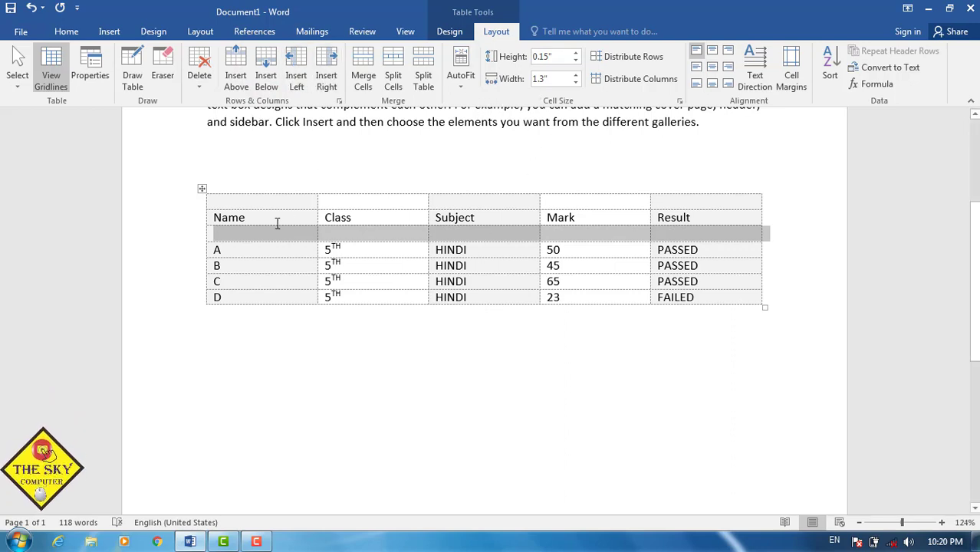
Delete the two blank rows below and above the "Name" header row
click(201, 73)
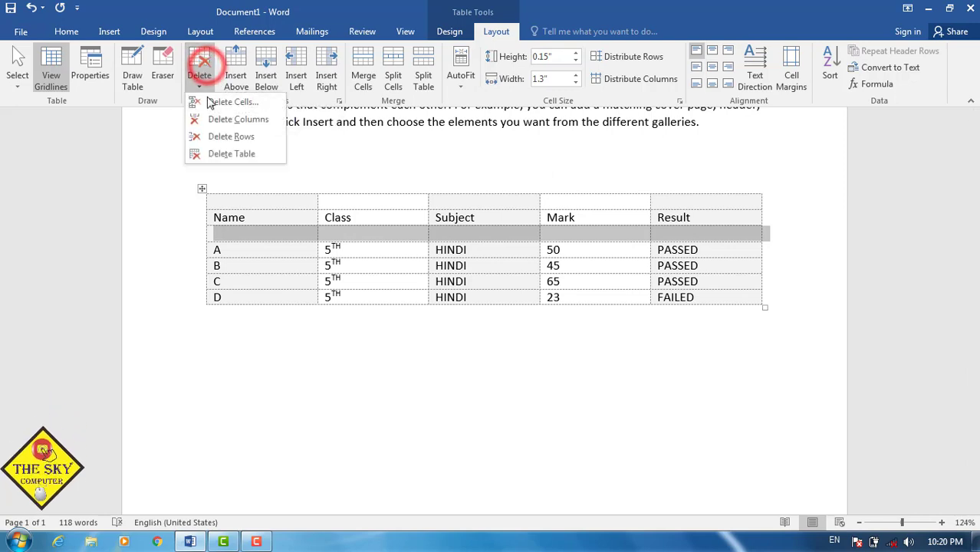
click(246, 139)
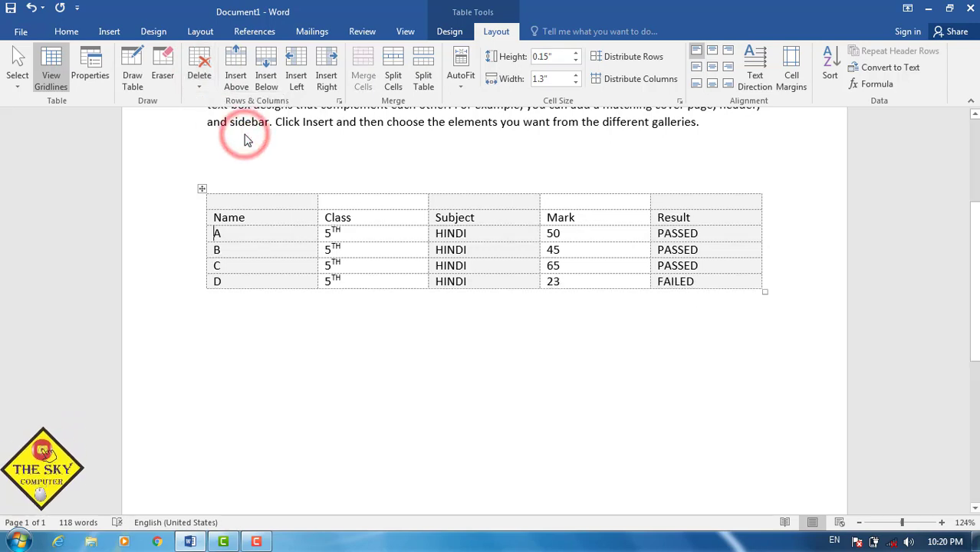
click(222, 198)
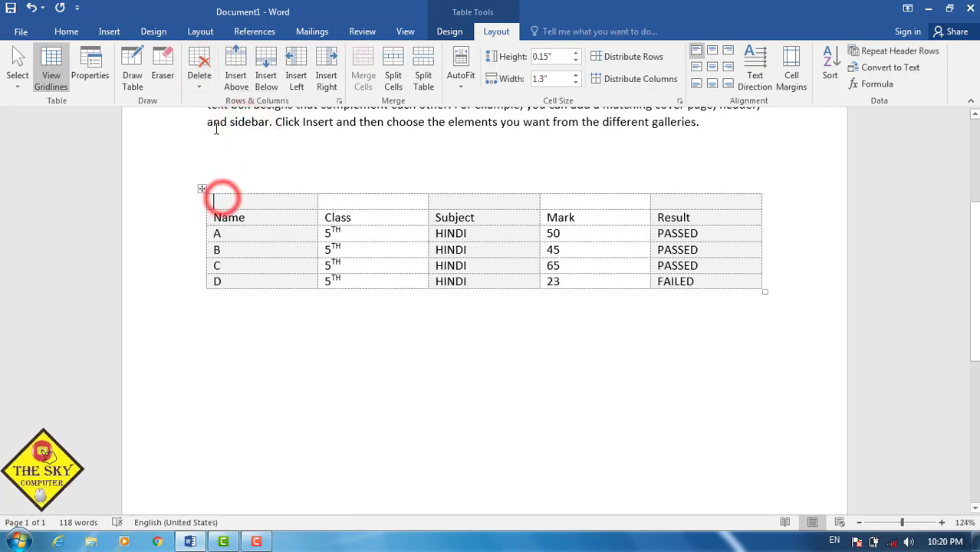
click(199, 67)
click(222, 139)
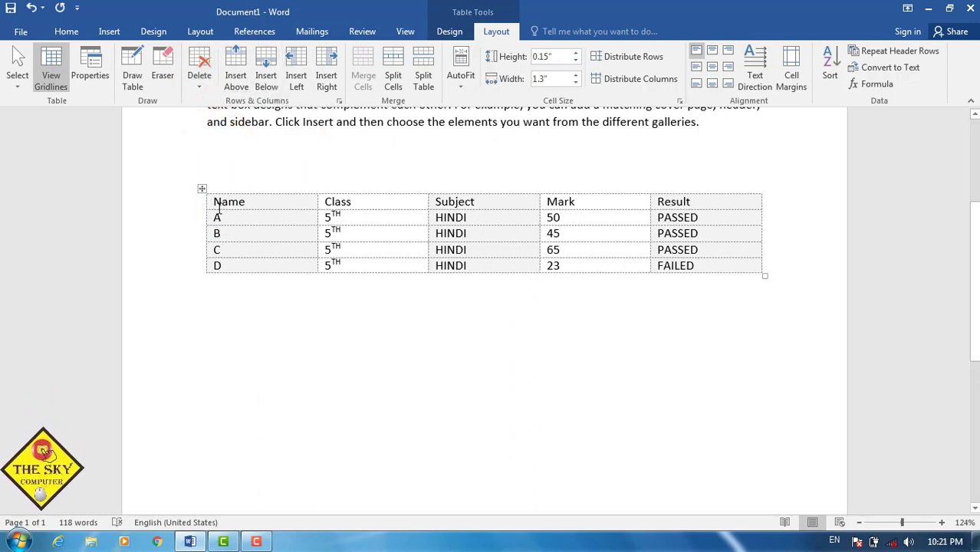
Insert blank columns before the Name column, after the Subject column and after the Result column
click(292, 71)
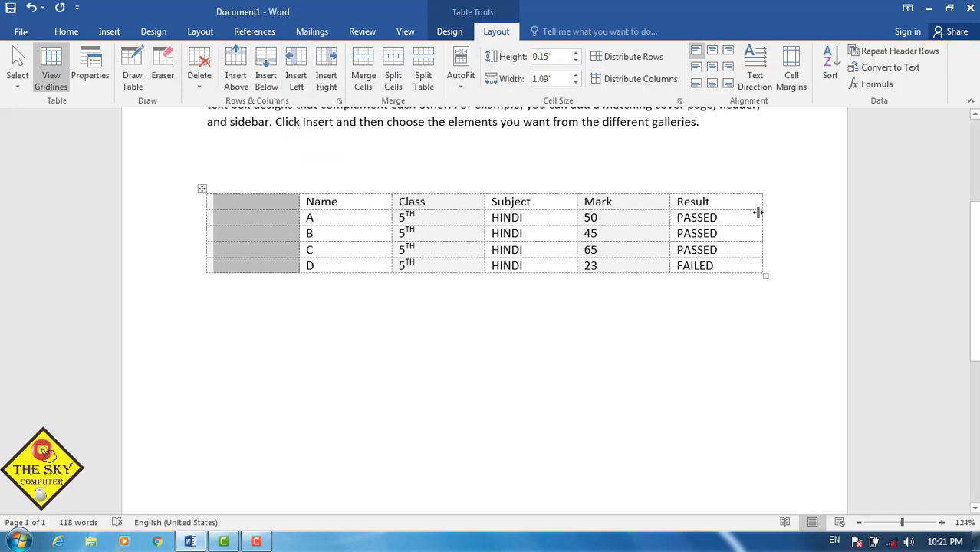
click(542, 202)
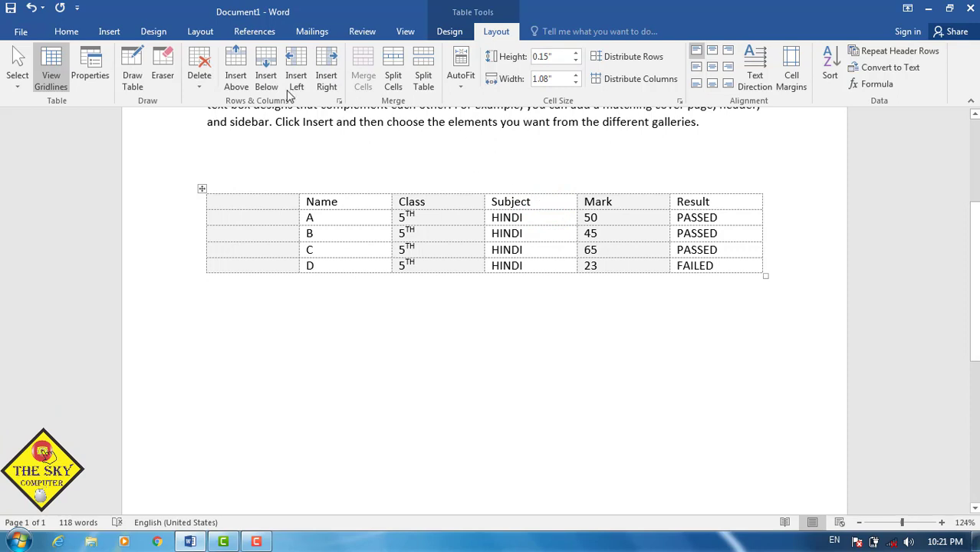
click(326, 69)
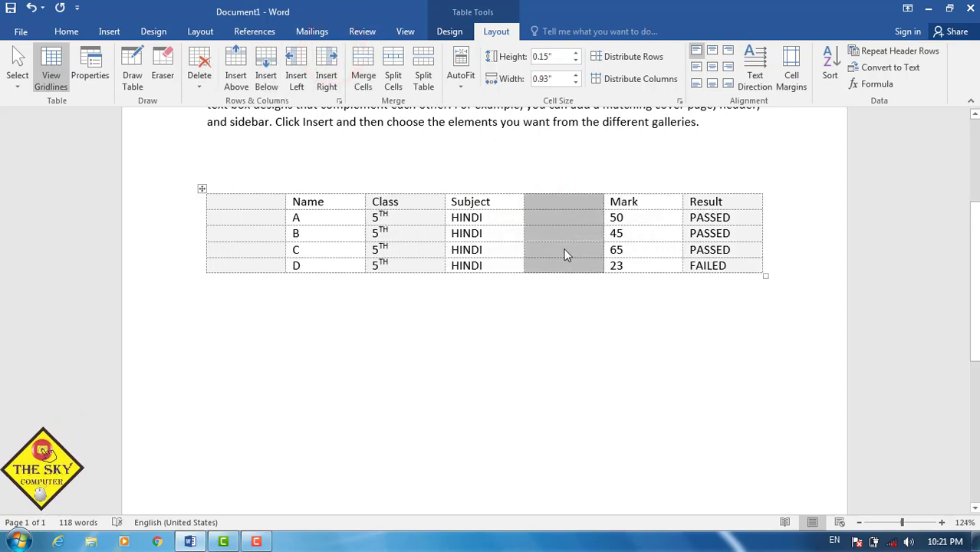
click(744, 208)
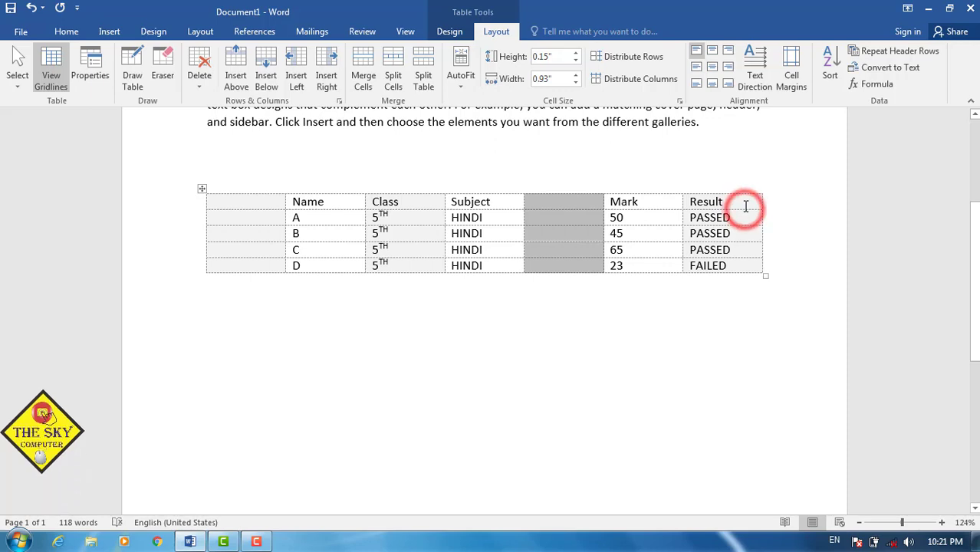
click(322, 67)
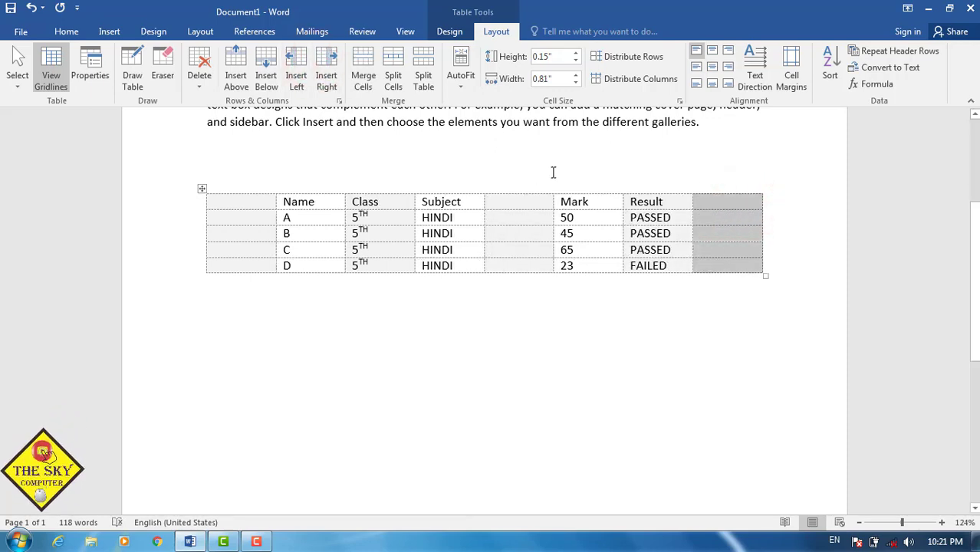
Delete the three blank columns after Result, after Subject and before Name
click(199, 70)
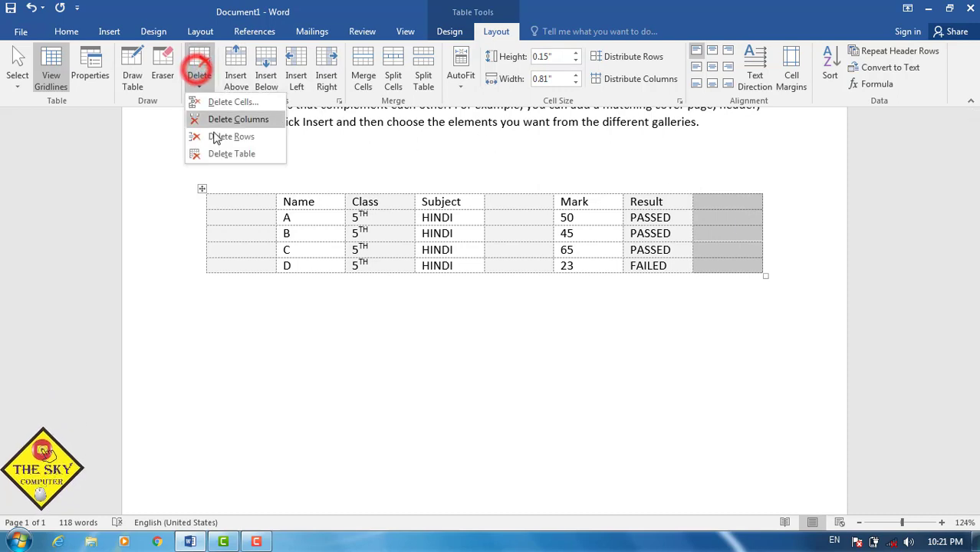
click(241, 121)
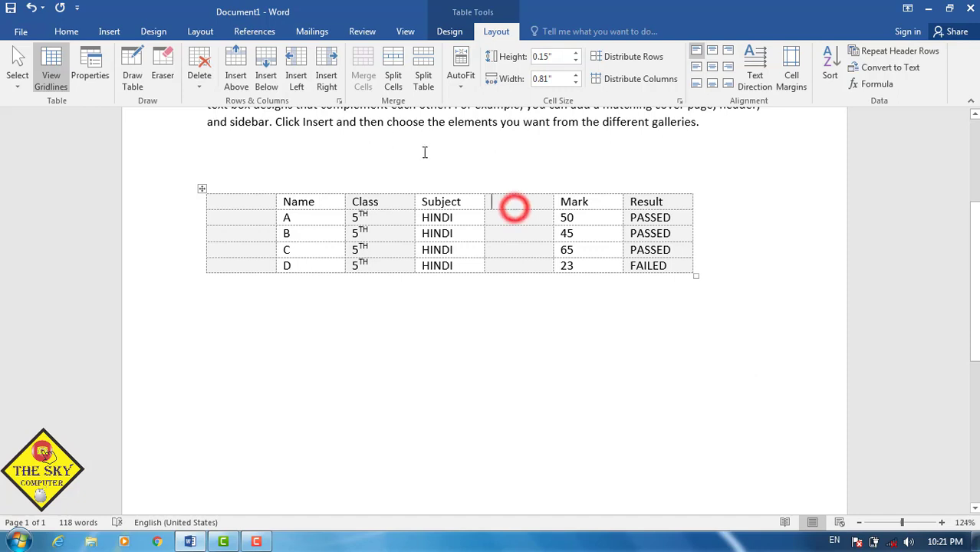
click(200, 70)
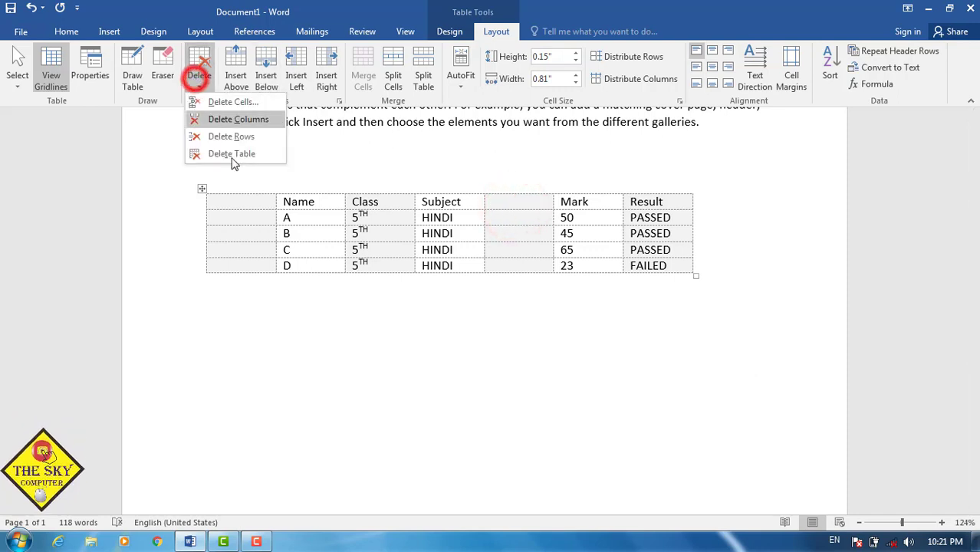
click(252, 121)
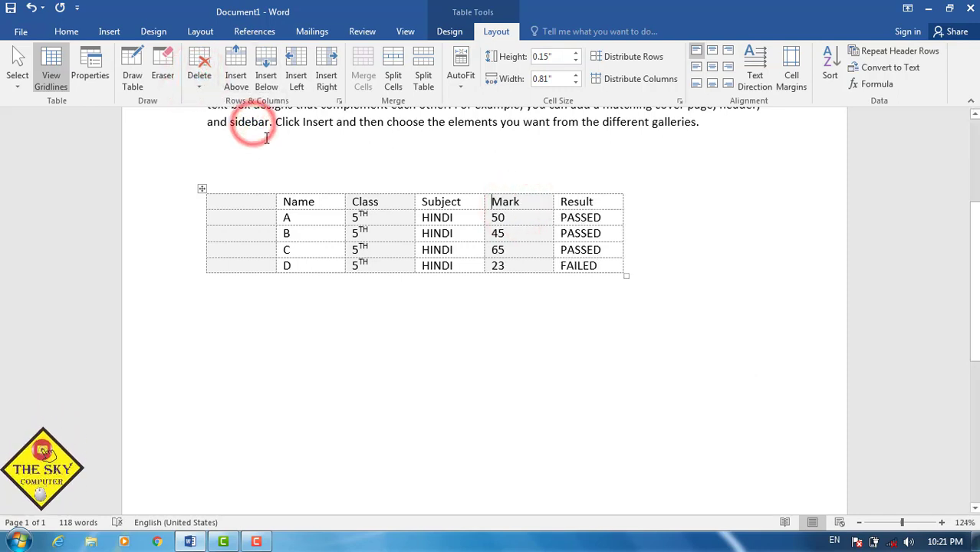
click(239, 200)
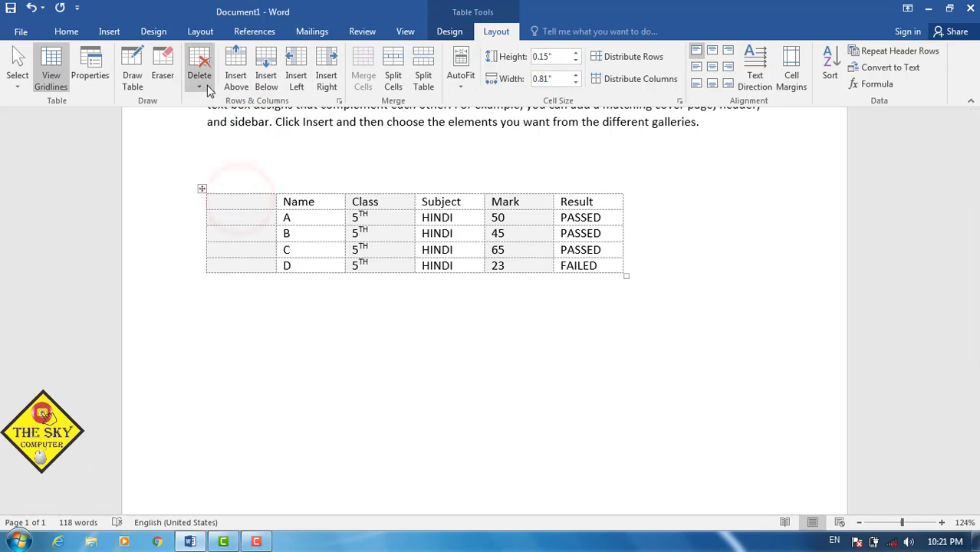
click(201, 76)
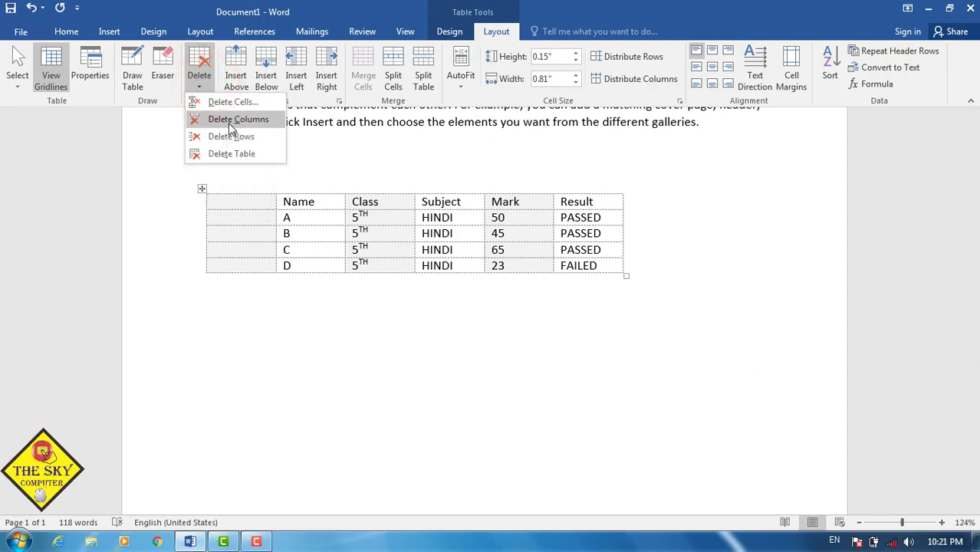
click(231, 121)
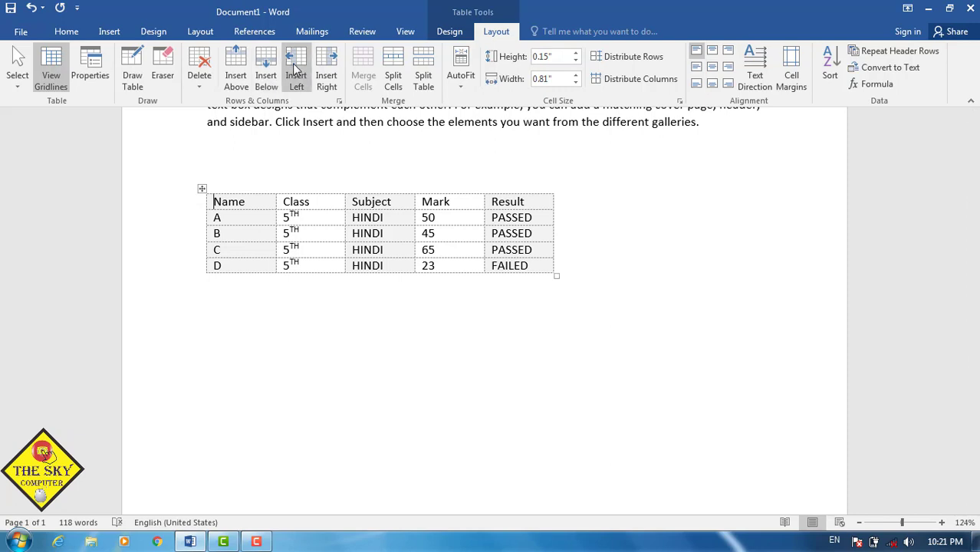
Insert a blank row above the "Name" header row and merge its five cells into one
click(236, 73)
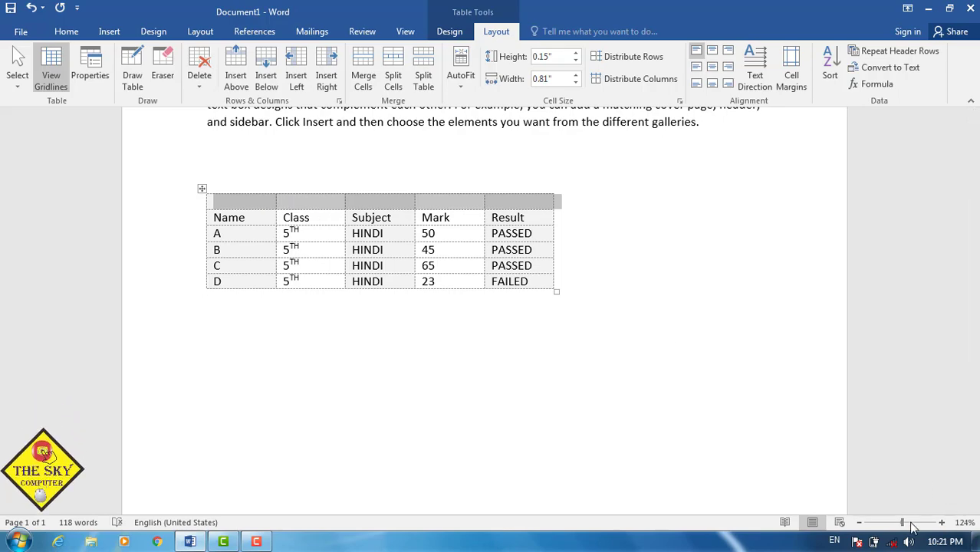
drag(905, 526, 905, 526)
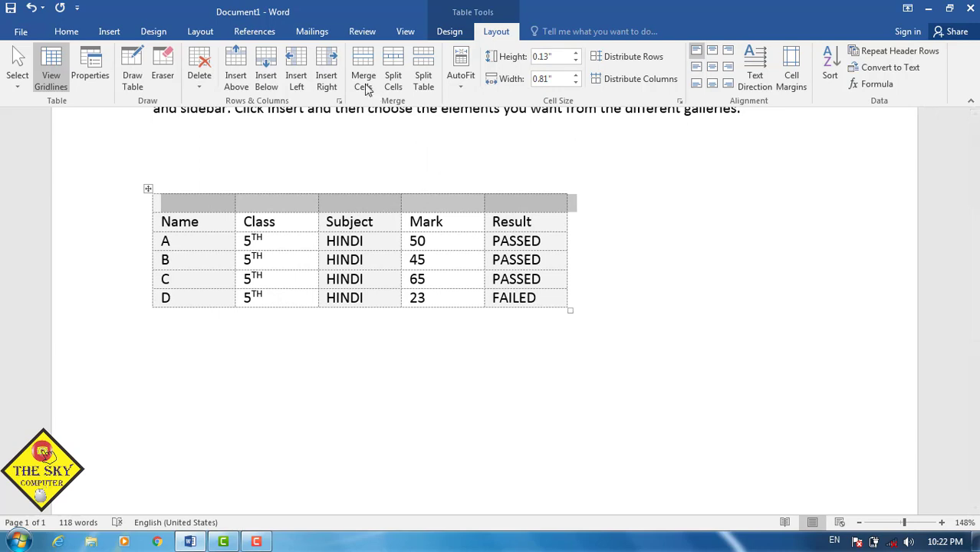
click(247, 199)
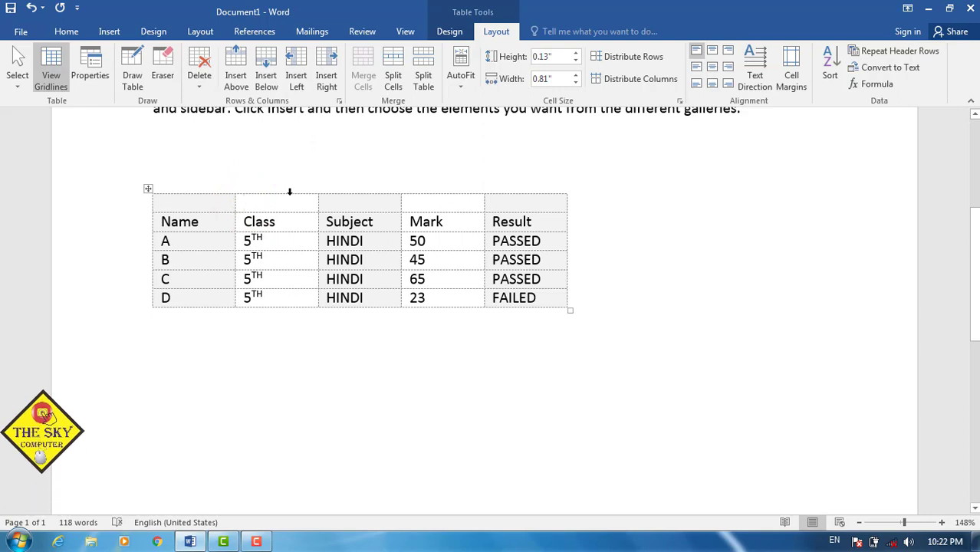
click(207, 197)
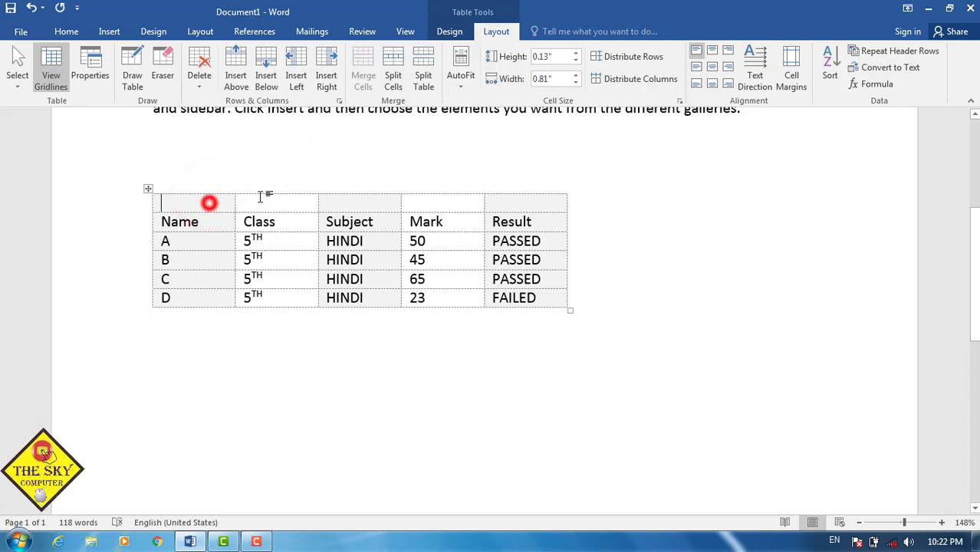
drag(261, 197, 514, 199)
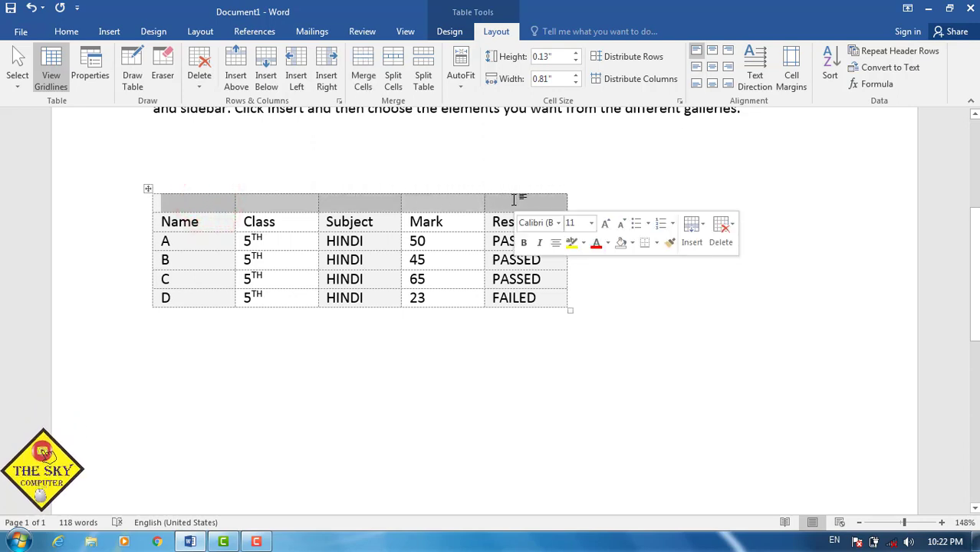
click(360, 61)
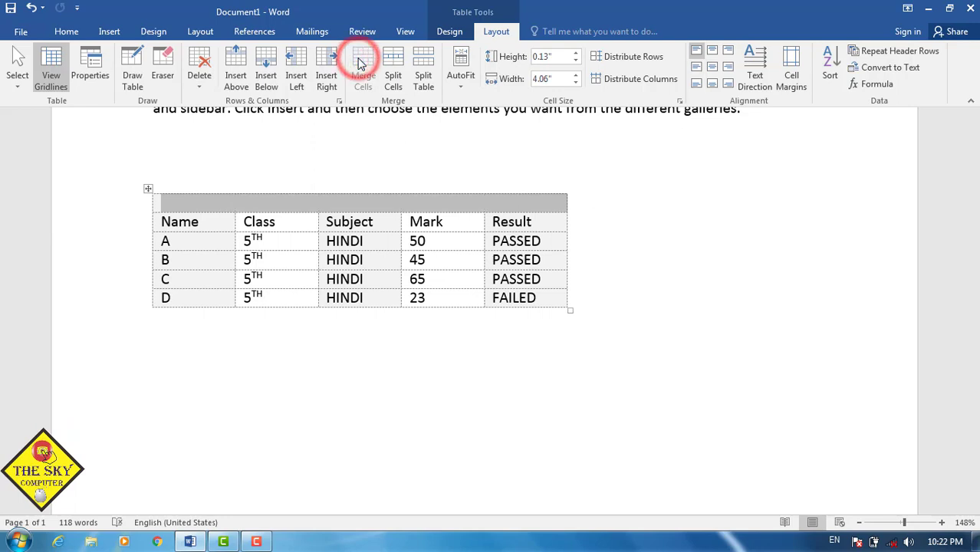
Enter the title "THE sky computer" in the merged cell above the header row
click(355, 201)
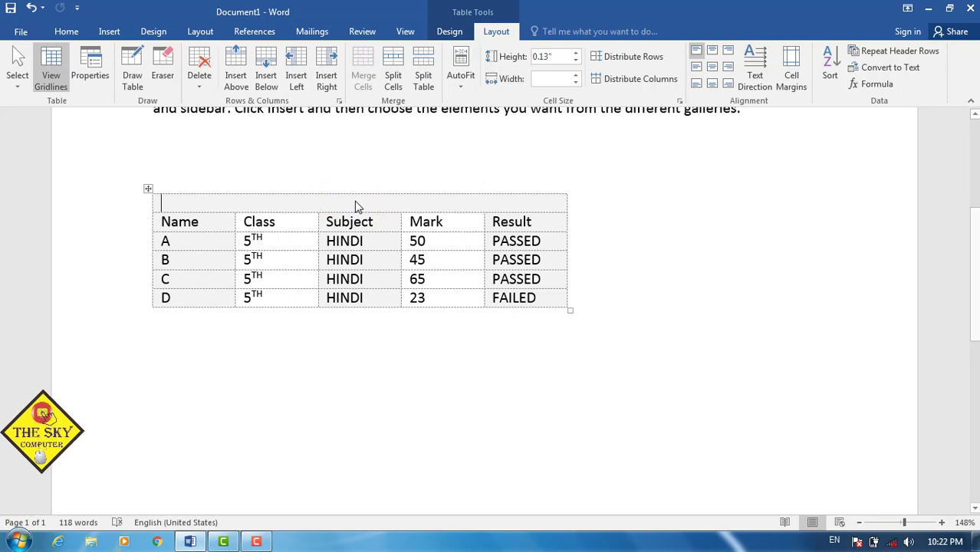
text(th)
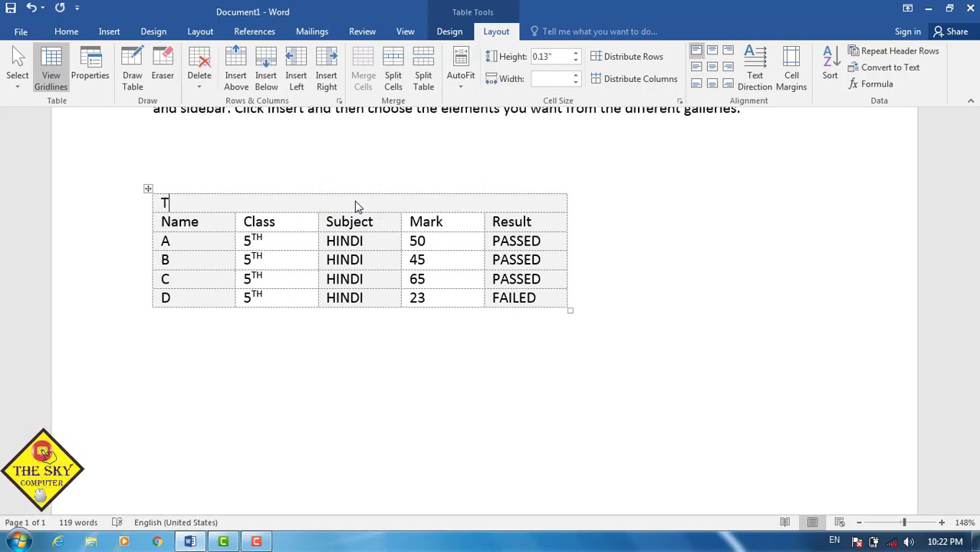
text(E sky )
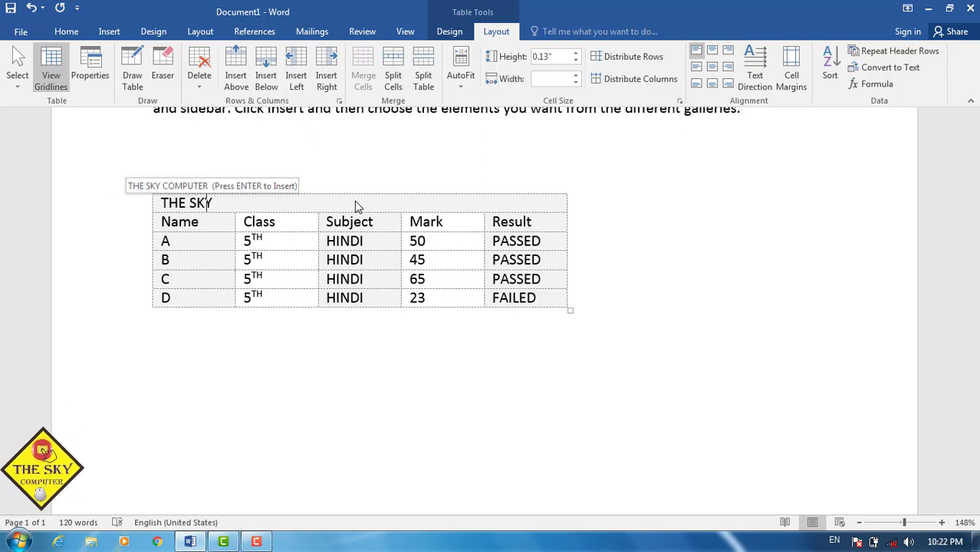
text(computer)
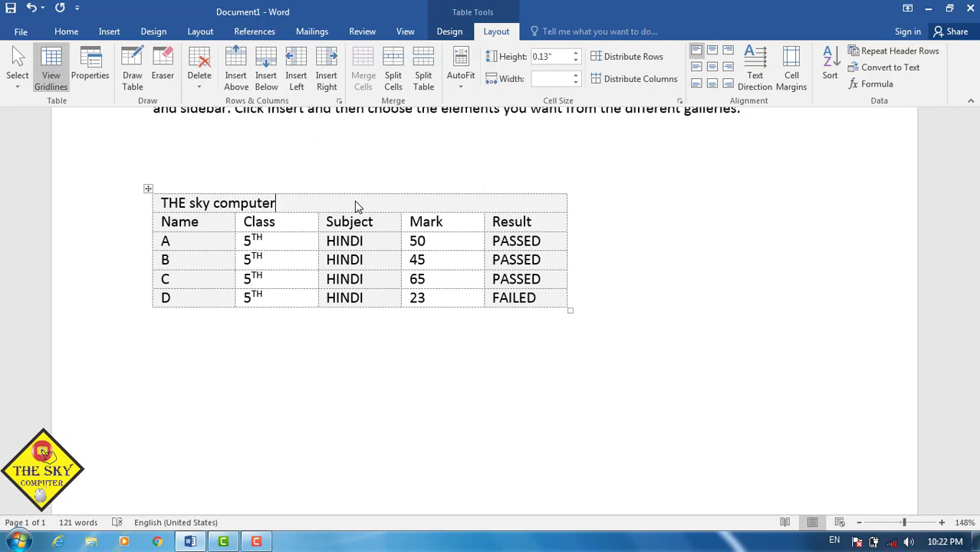
Enlarge the title "THE sky computer" to 20 pt and centre it in its merged cell
click(286, 201)
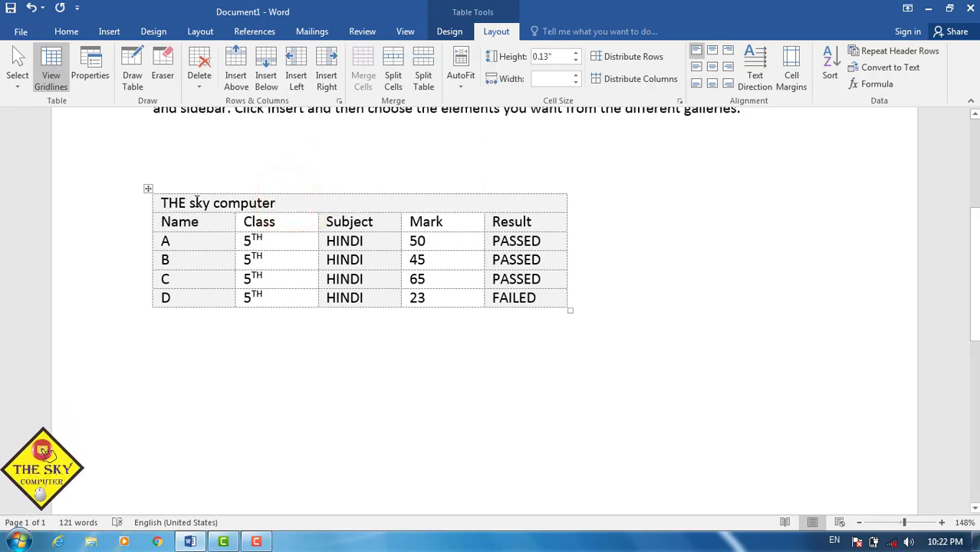
click(167, 201)
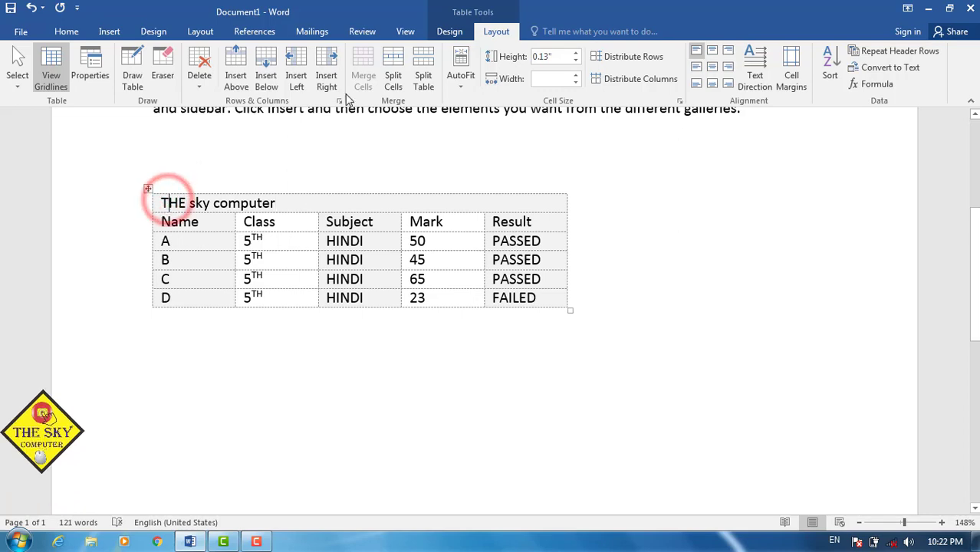
shift+click(283, 203)
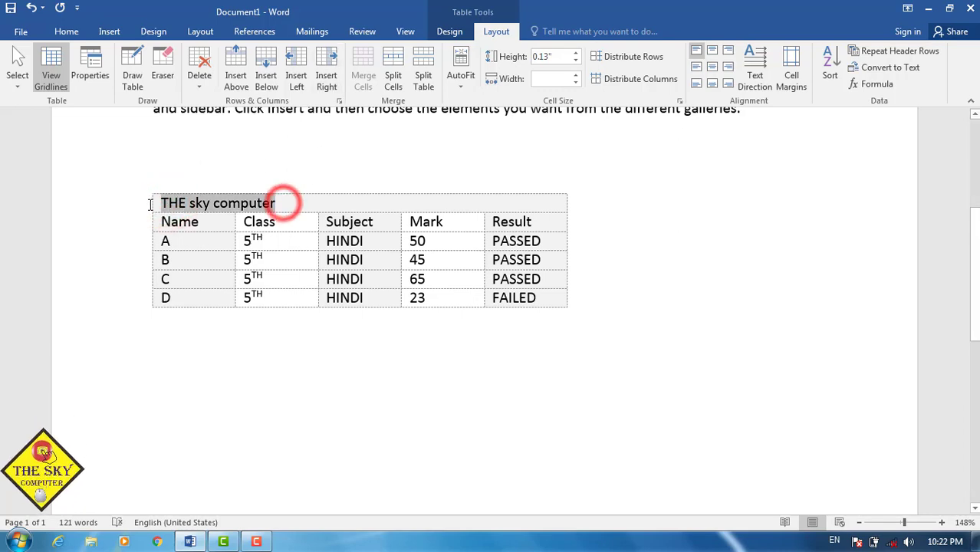
click(75, 35)
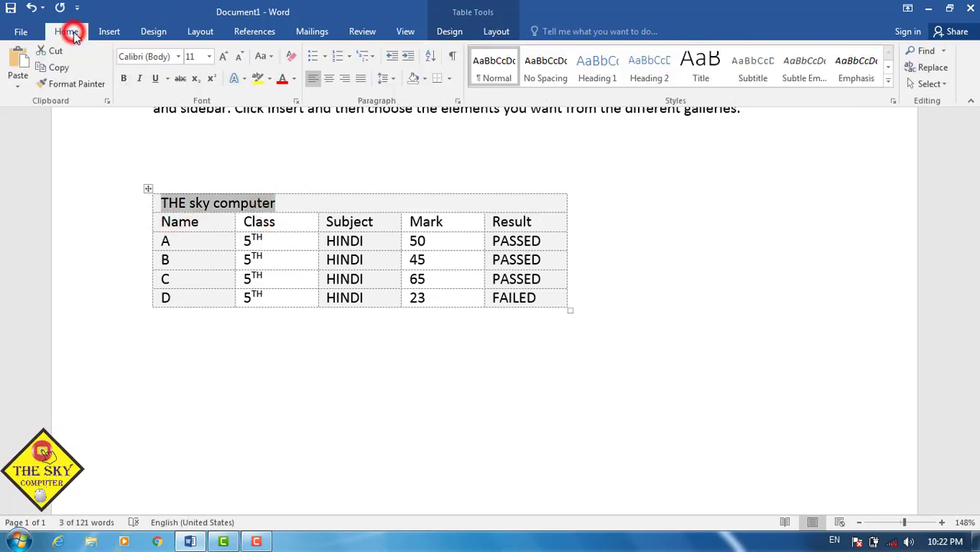
click(221, 58)
click(222, 58)
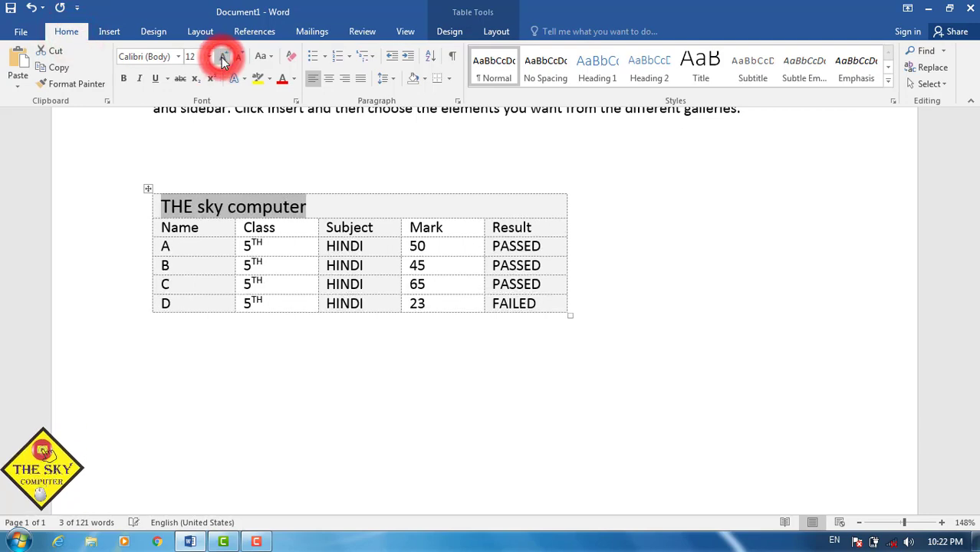
click(222, 59)
click(222, 59)
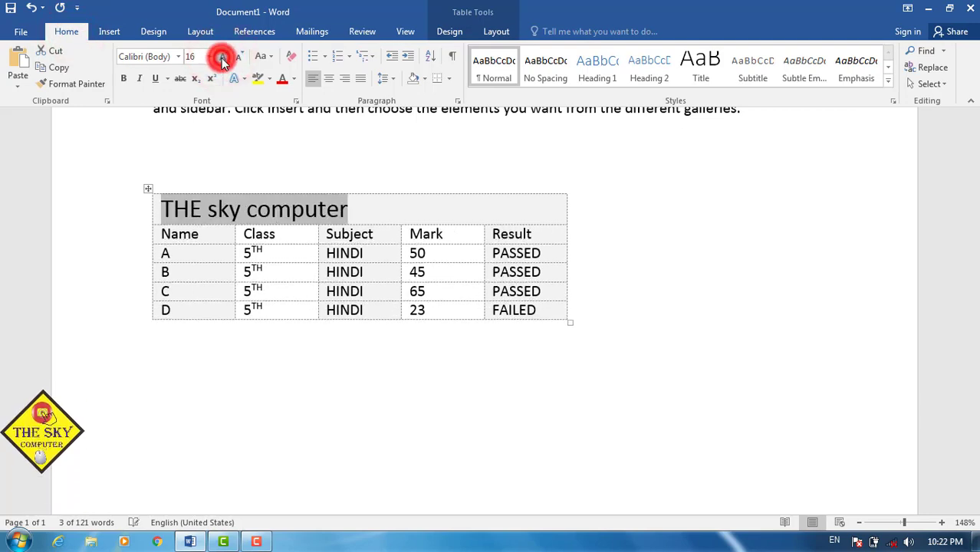
click(223, 59)
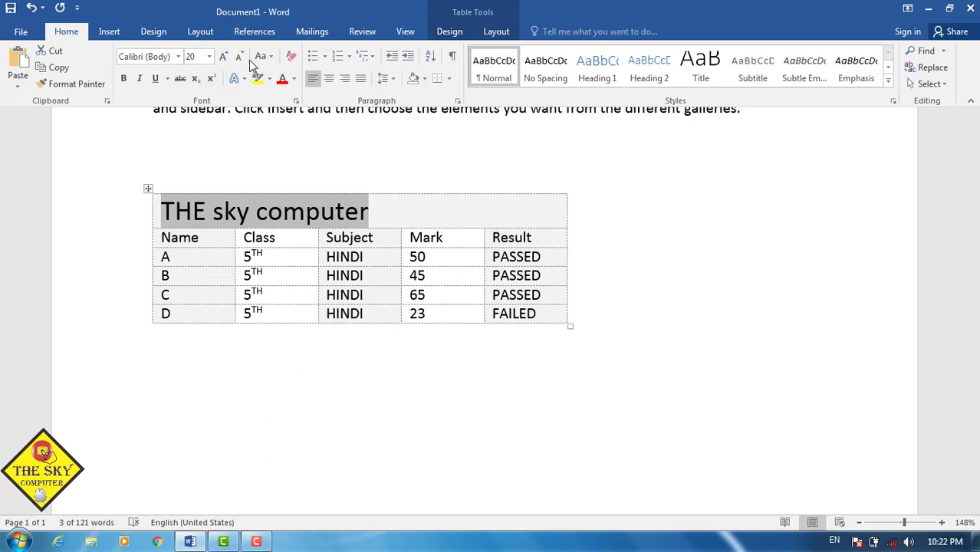
click(332, 81)
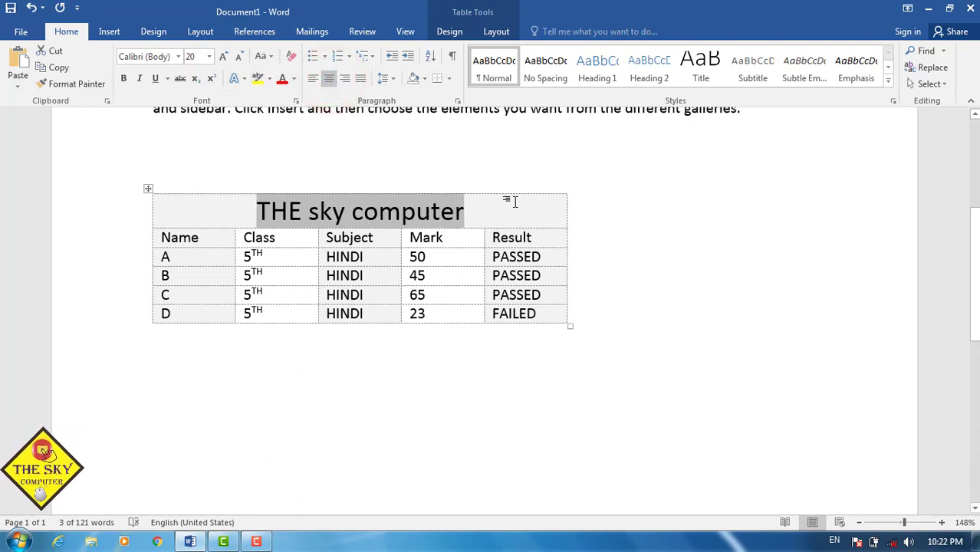
click(483, 218)
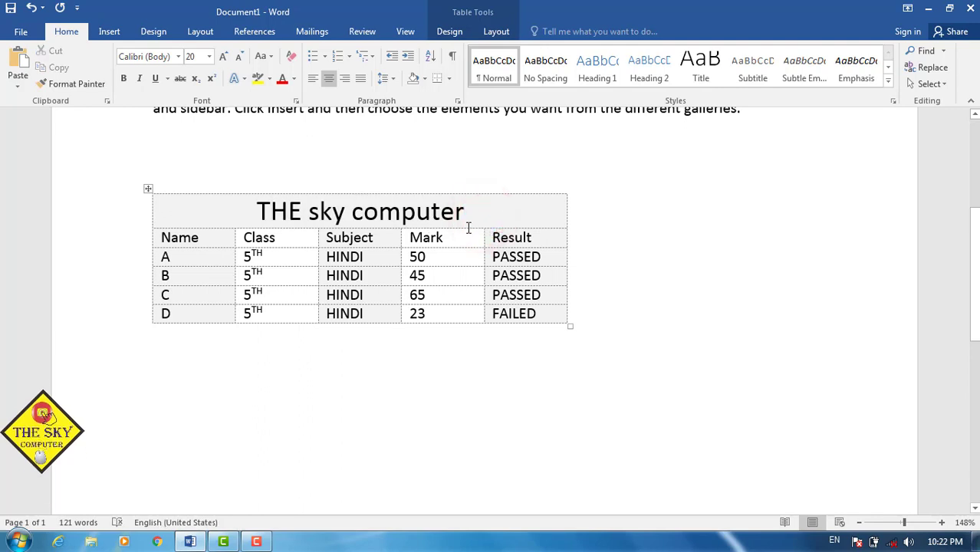
Convert the whole title in the merged cell to UPPERCASE
drag(471, 212, 267, 207)
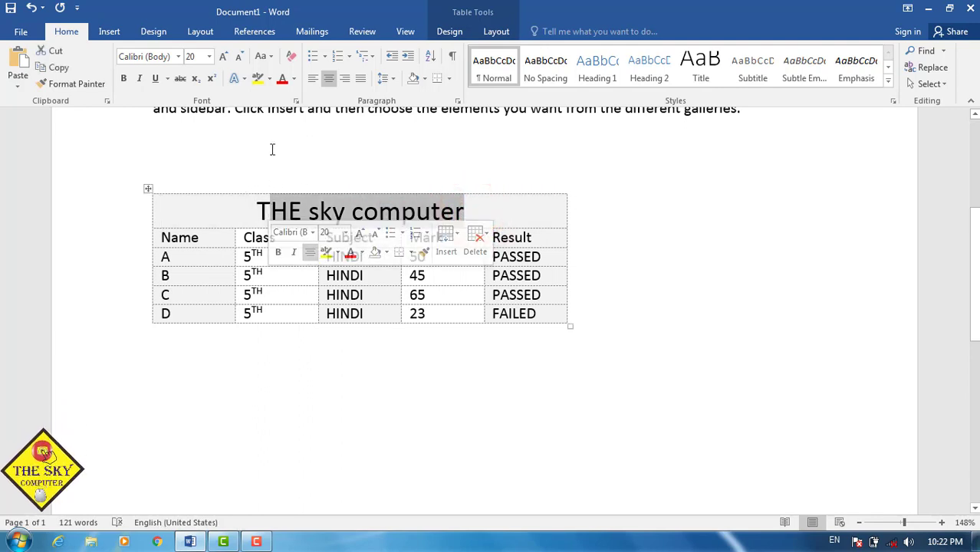
click(263, 56)
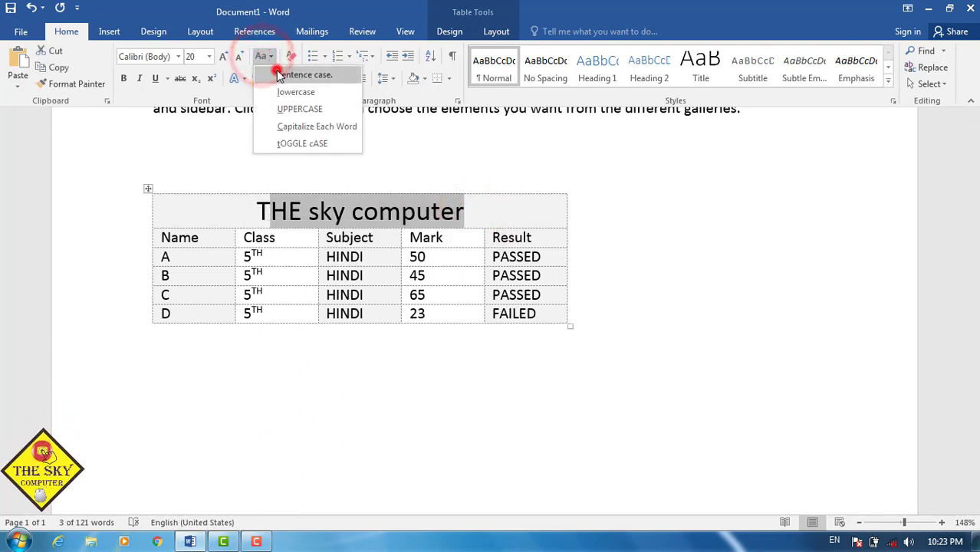
click(276, 72)
click(469, 212)
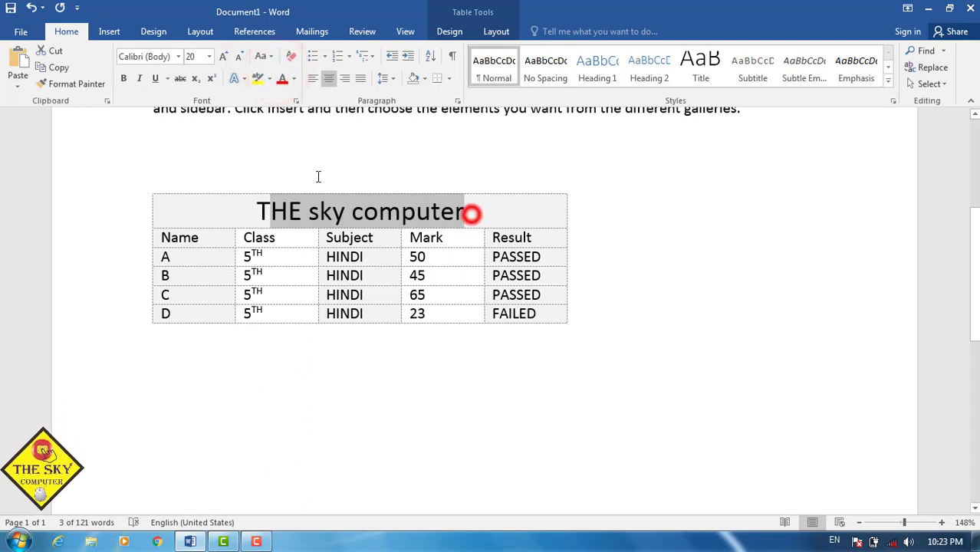
triple_click(259, 205)
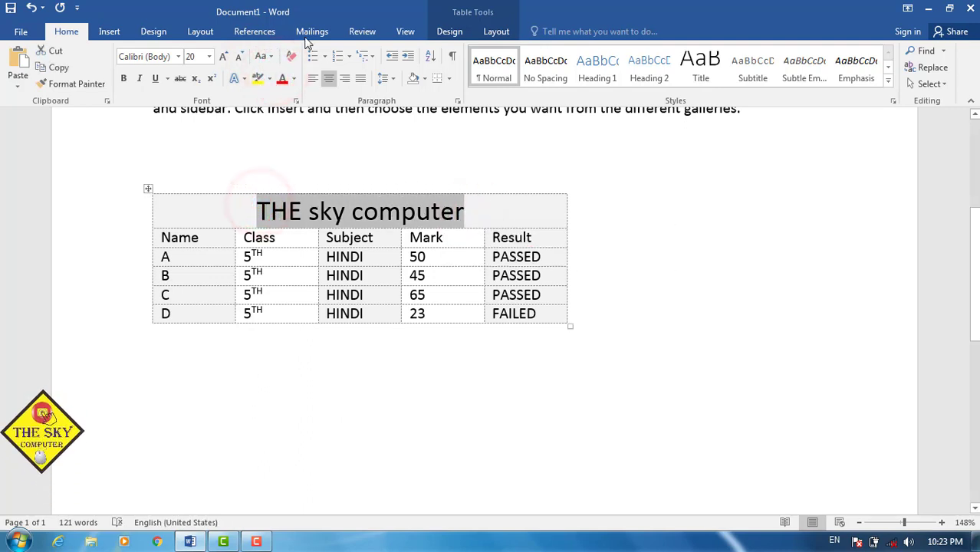
click(265, 56)
click(296, 108)
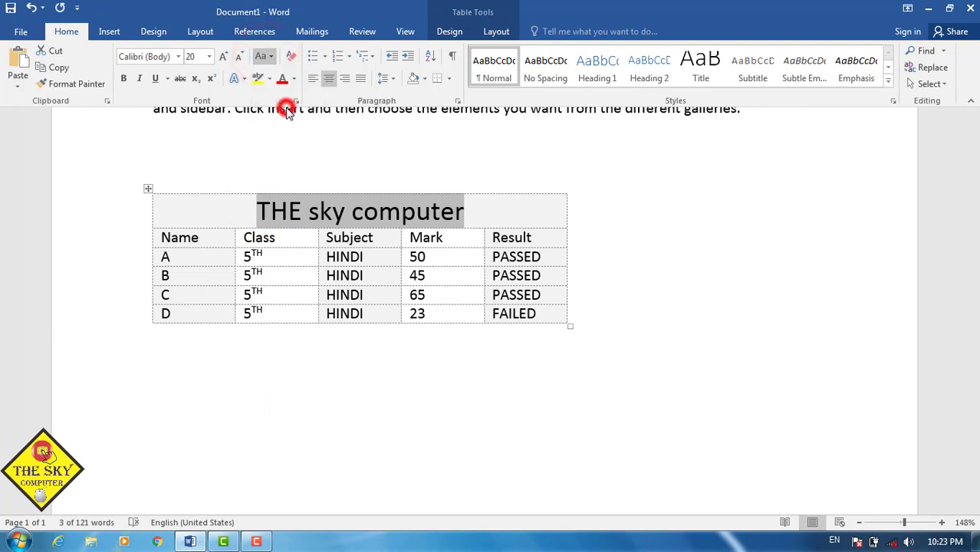
click(494, 213)
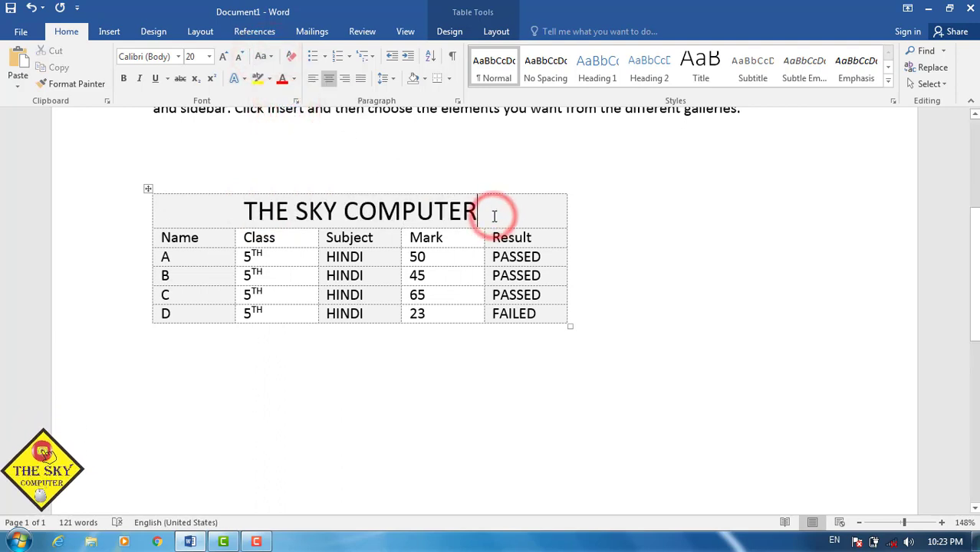
click(487, 35)
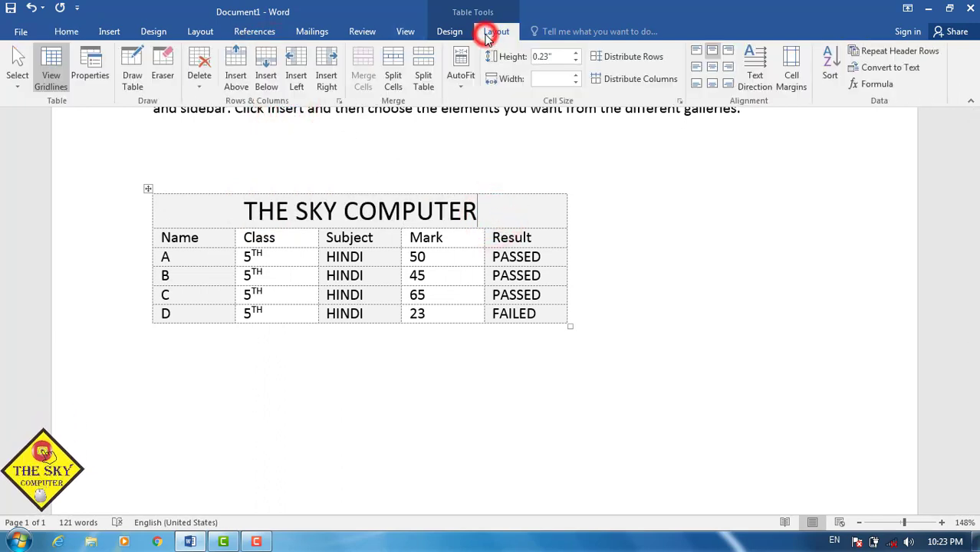
click(431, 213)
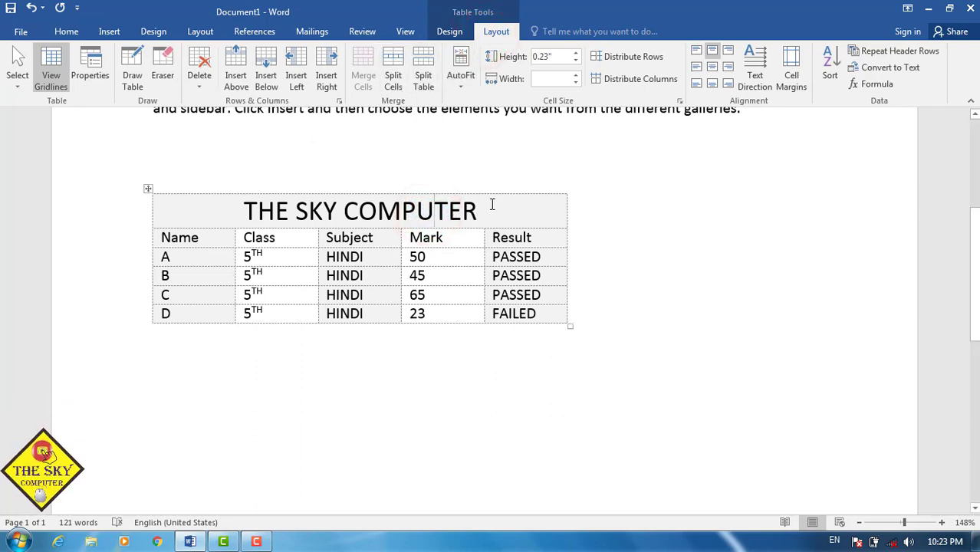
drag(493, 205, 246, 214)
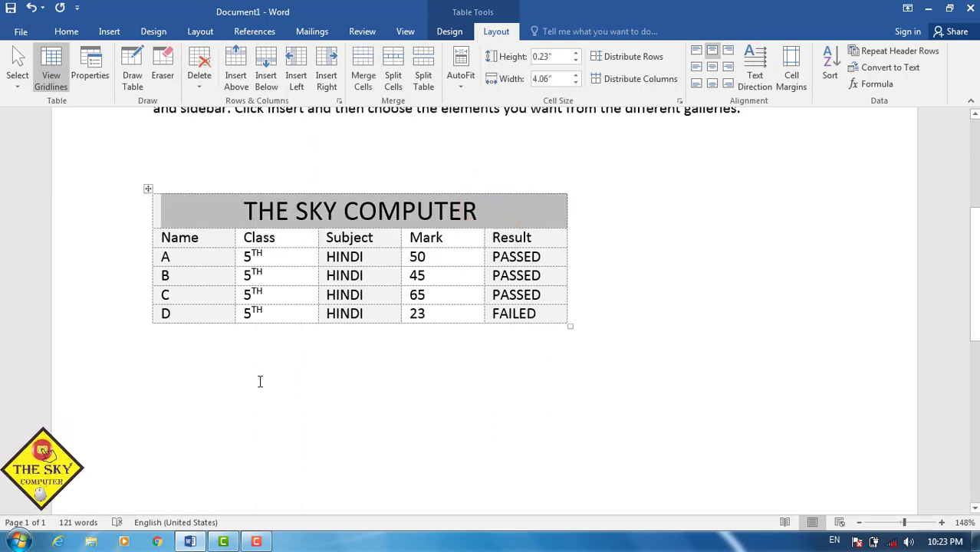
drag(260, 381, 210, 322)
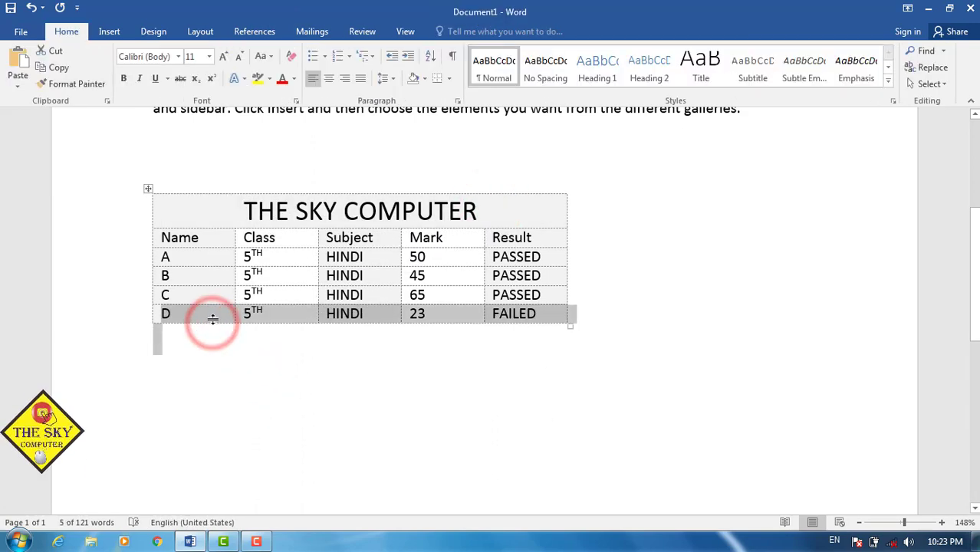
Insert a blank row below row D, the last row of the table
click(212, 319)
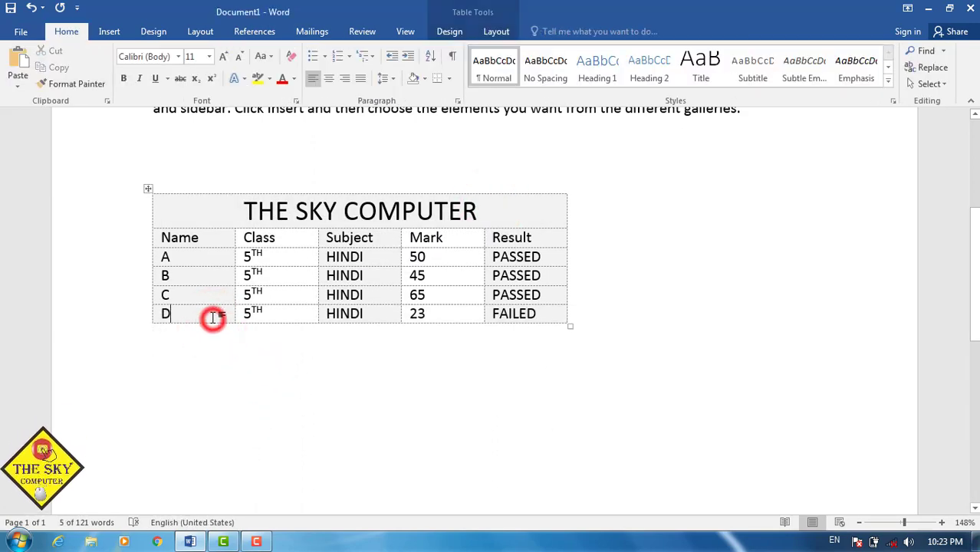
click(496, 31)
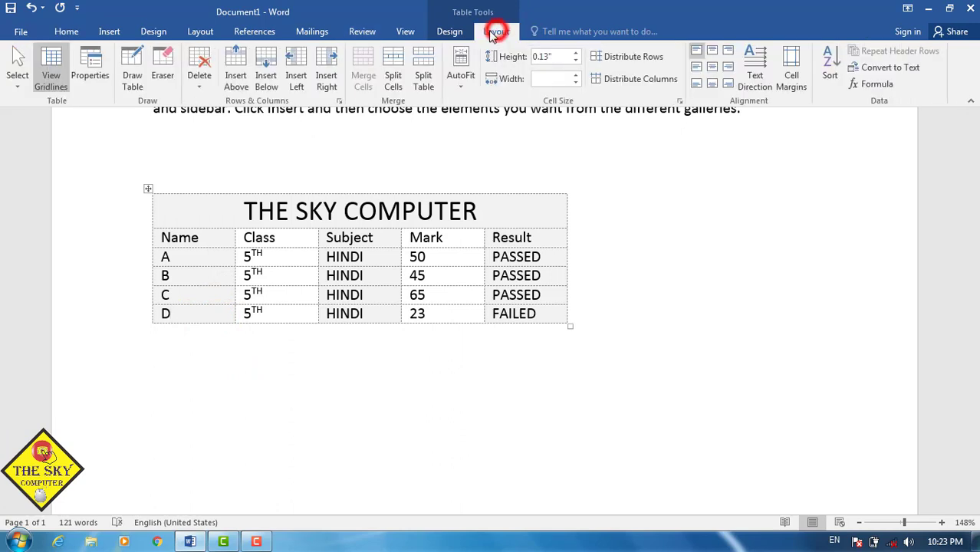
click(274, 71)
Merge the three blank cells under Class, Subject and Mark in the last row into one
click(208, 331)
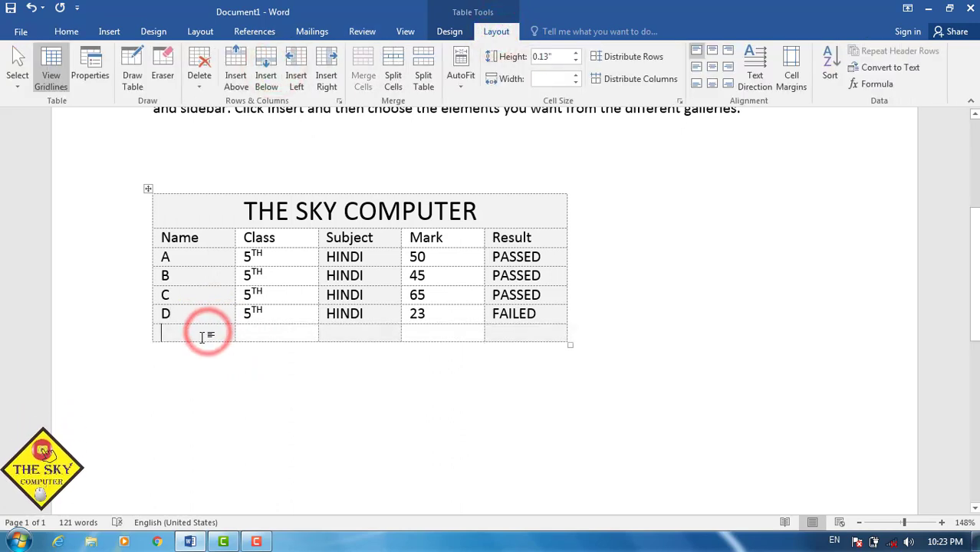
drag(195, 335, 344, 333)
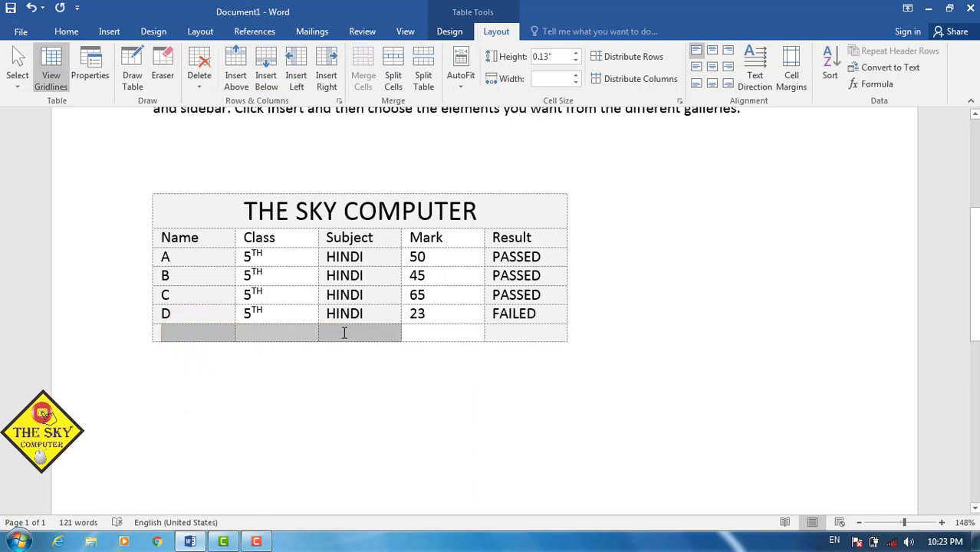
click(283, 335)
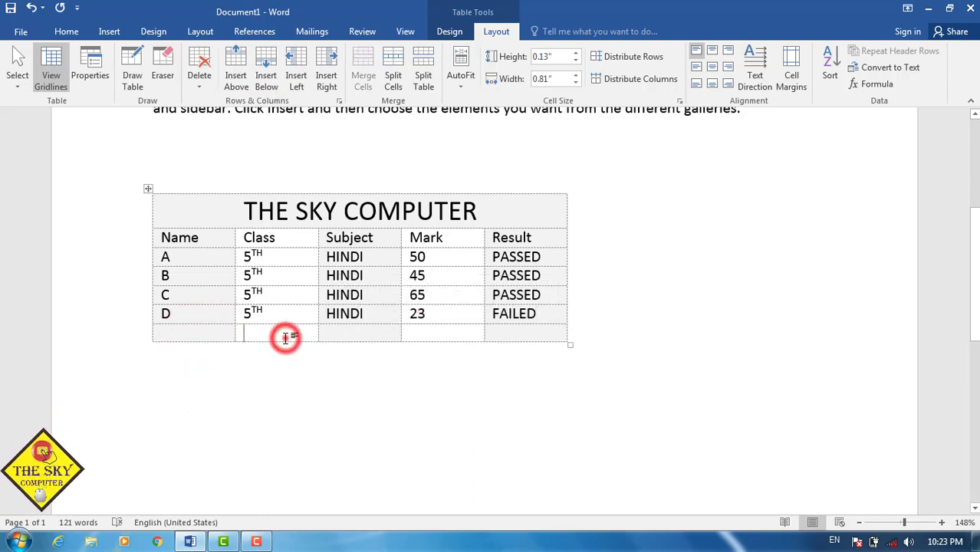
drag(283, 335, 418, 333)
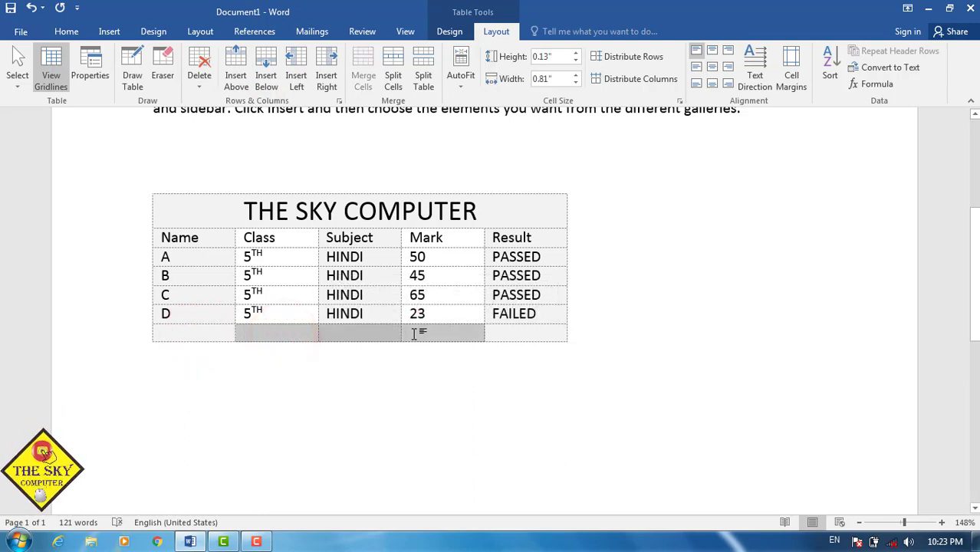
click(365, 59)
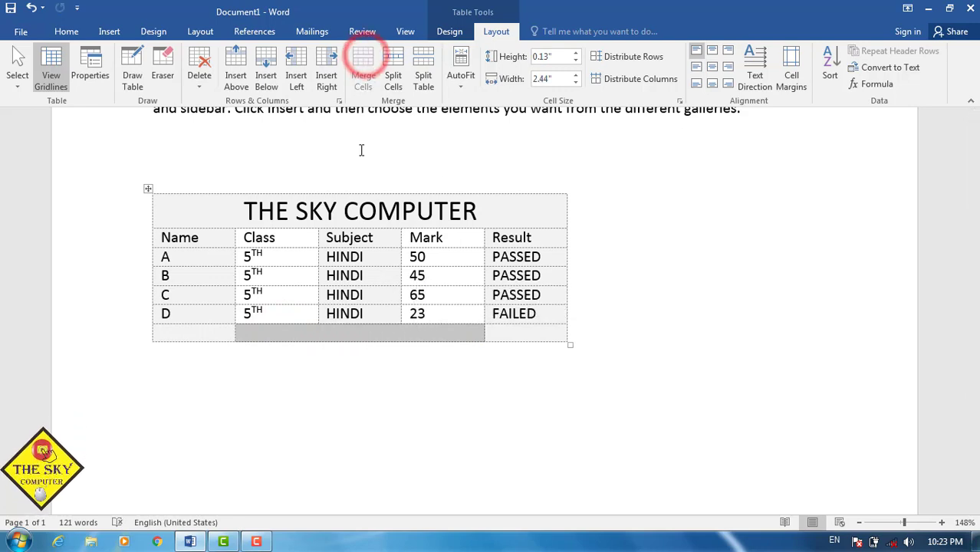
click(350, 361)
Split the merged blank cell in the last row into 3 columns and 4 rows
click(356, 334)
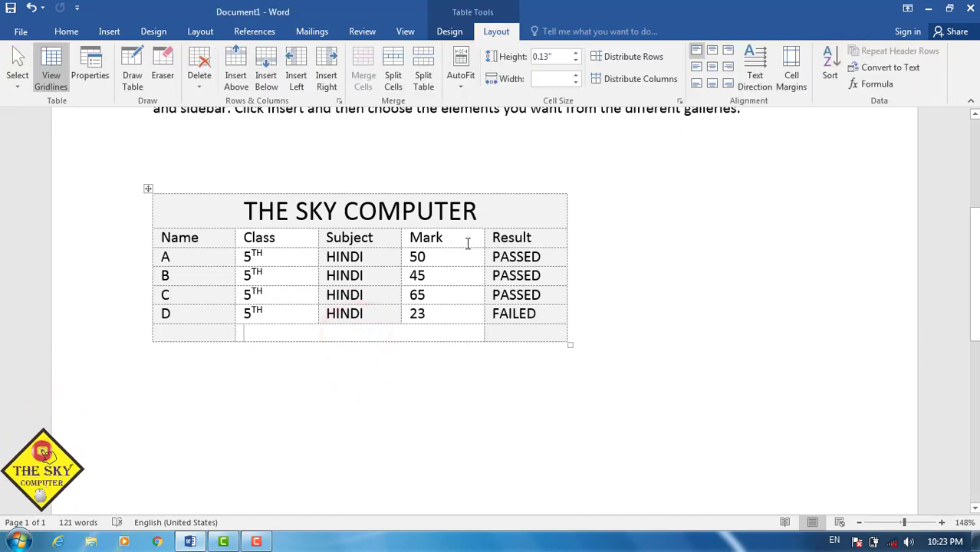
click(392, 77)
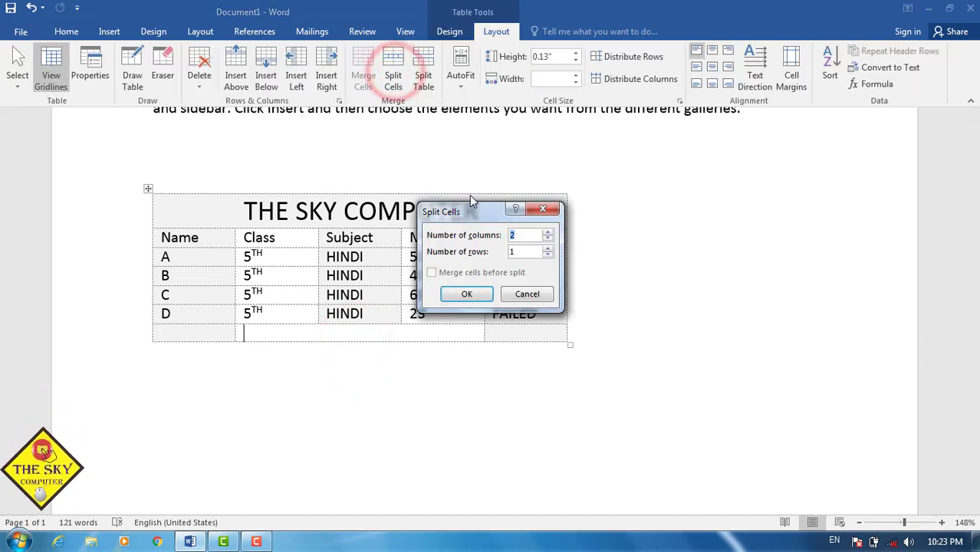
click(519, 236)
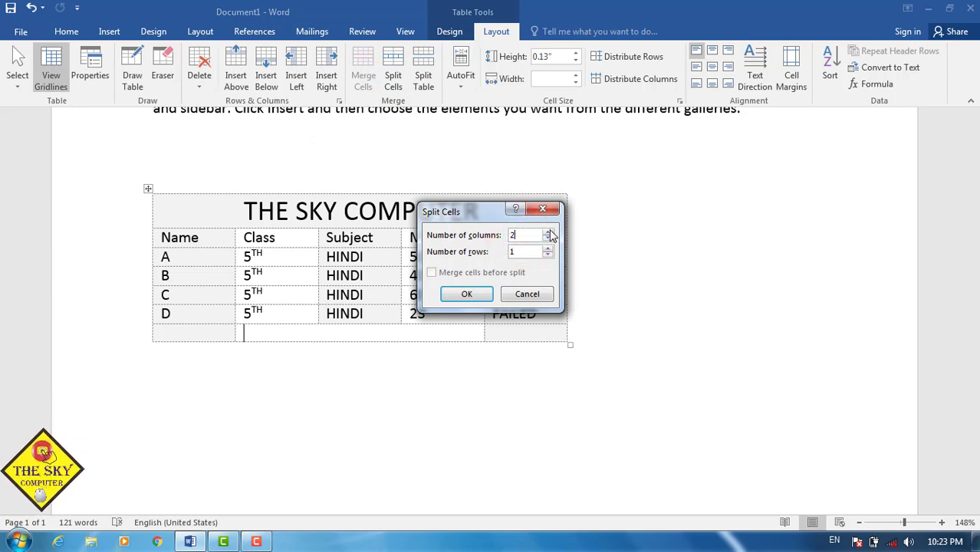
click(547, 250)
click(547, 250)
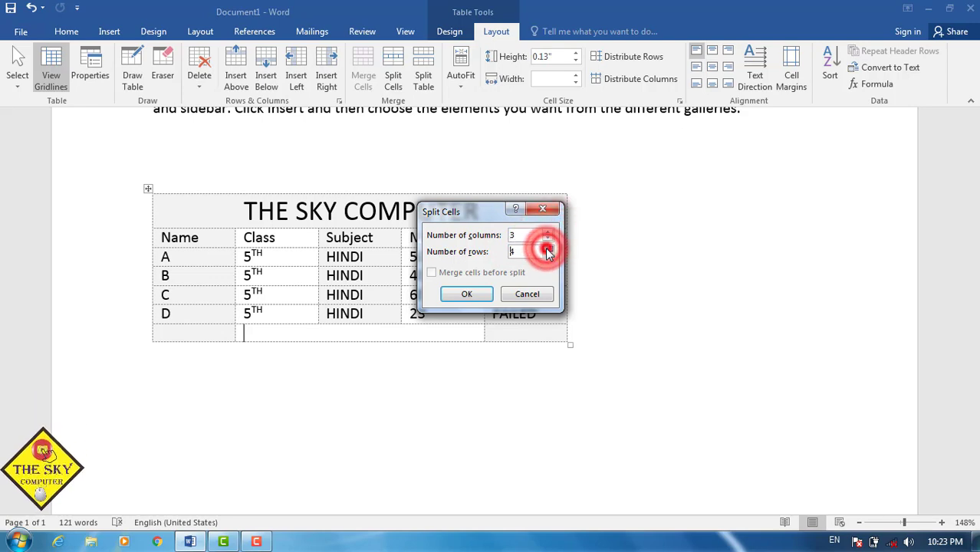
click(547, 250)
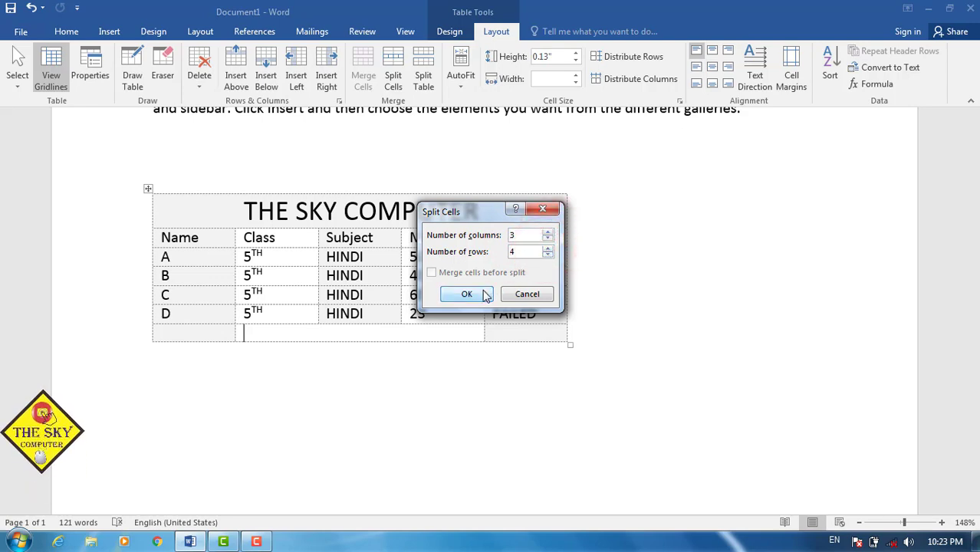
click(470, 295)
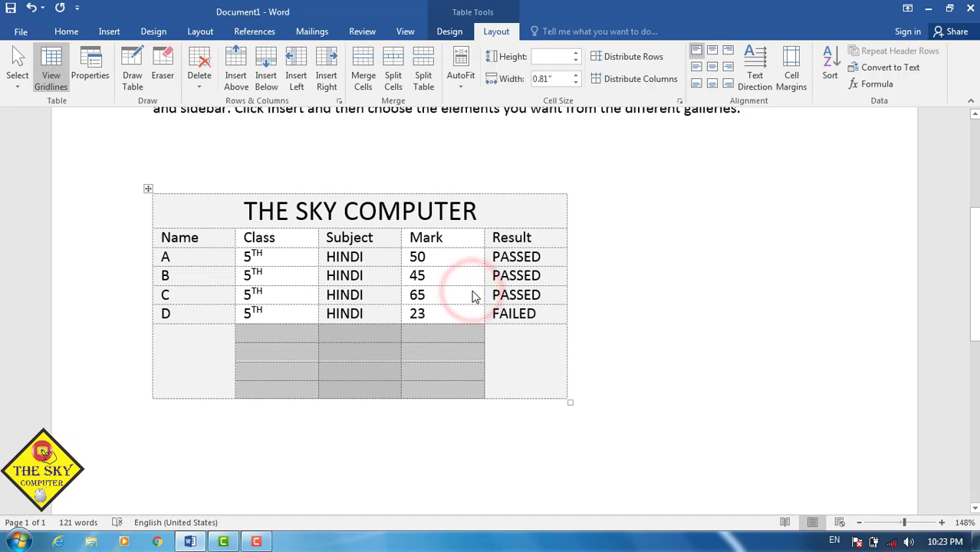
Split the table in two so that row B starts the second table
click(384, 336)
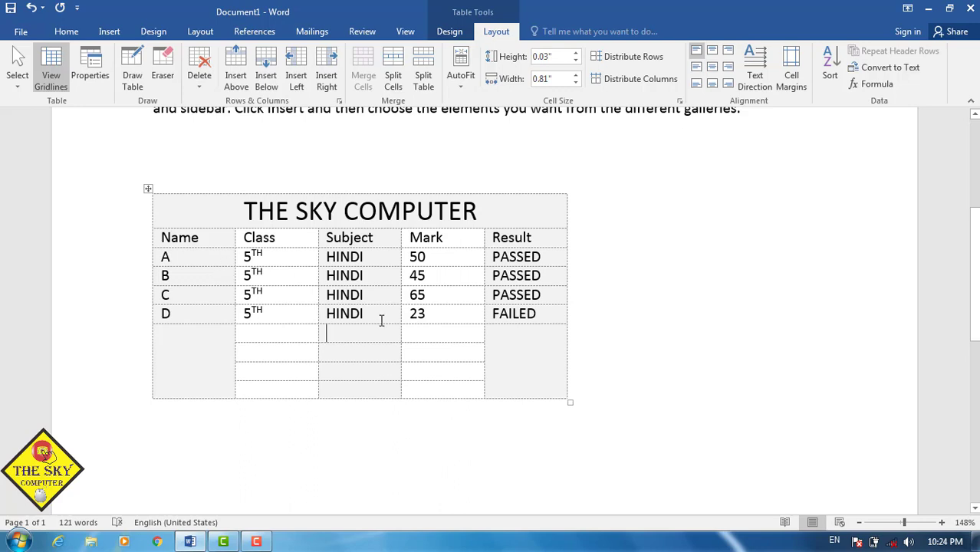
click(548, 278)
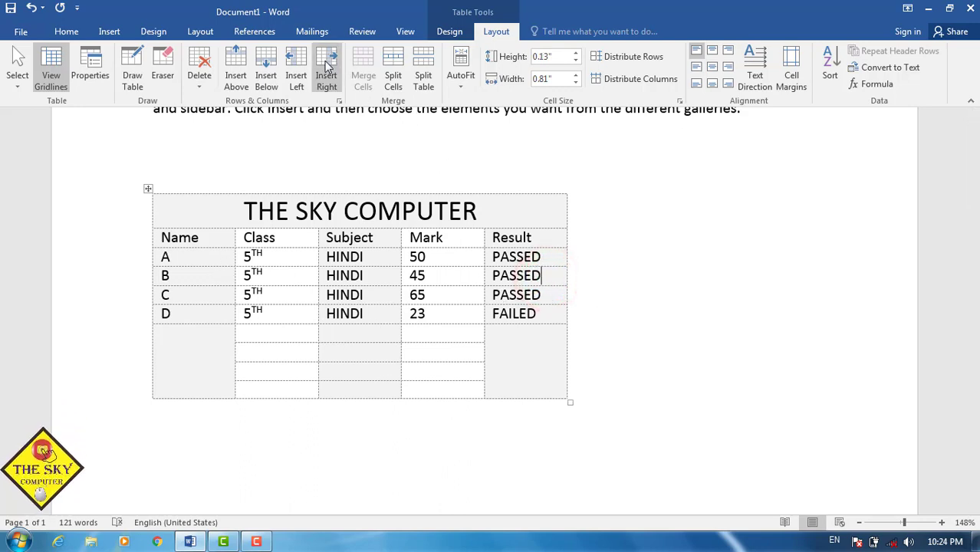
click(424, 74)
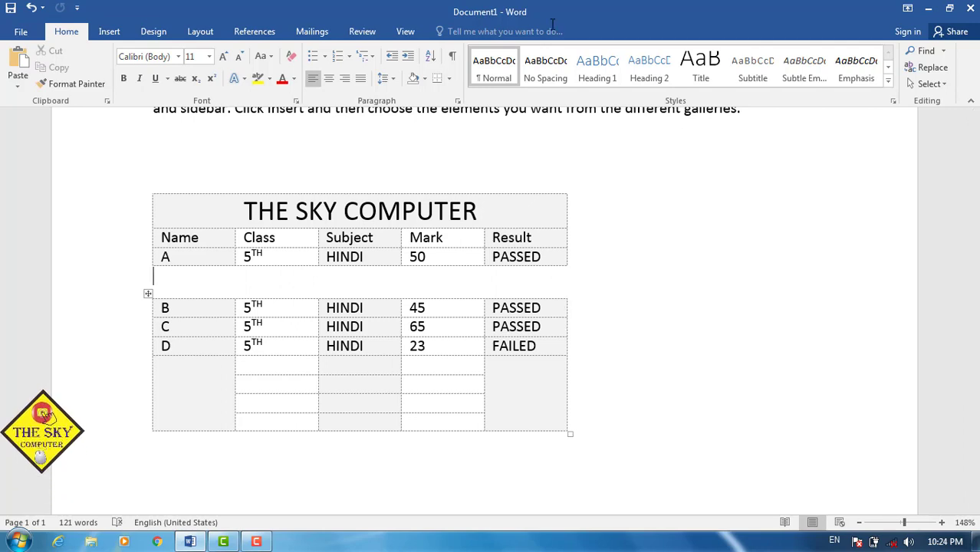
Raise the height of row C in the second table to 0.5" and reduce it to 0.2"
click(465, 324)
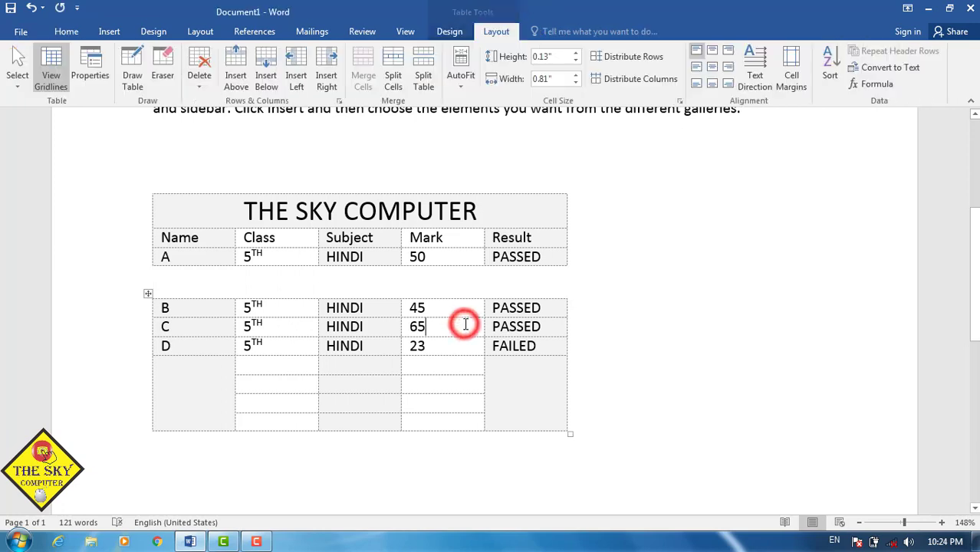
click(463, 66)
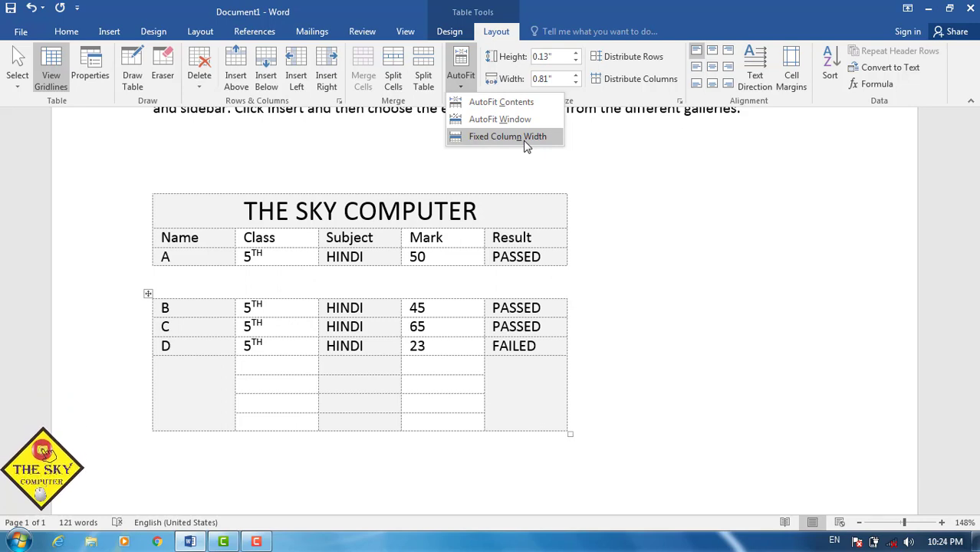
click(575, 53)
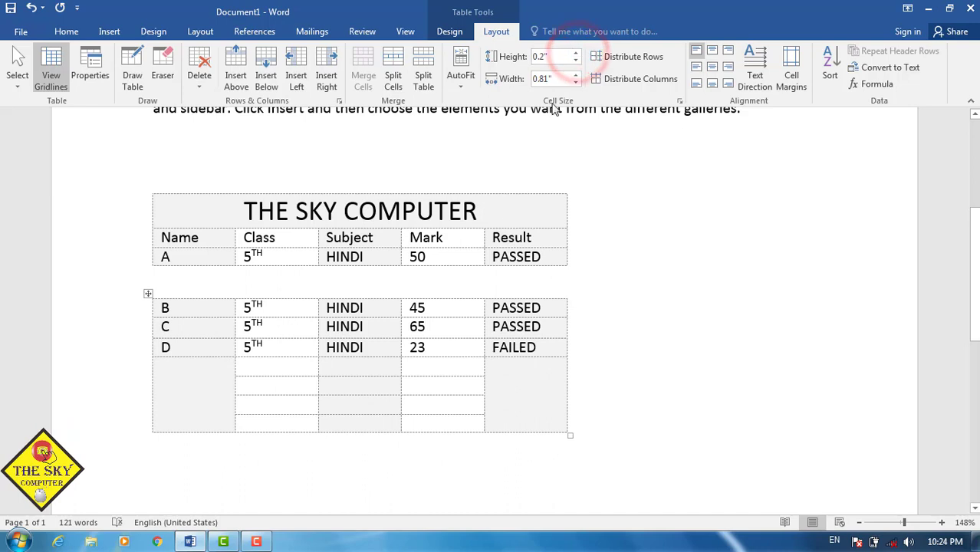
click(575, 53)
click(575, 53)
click(576, 53)
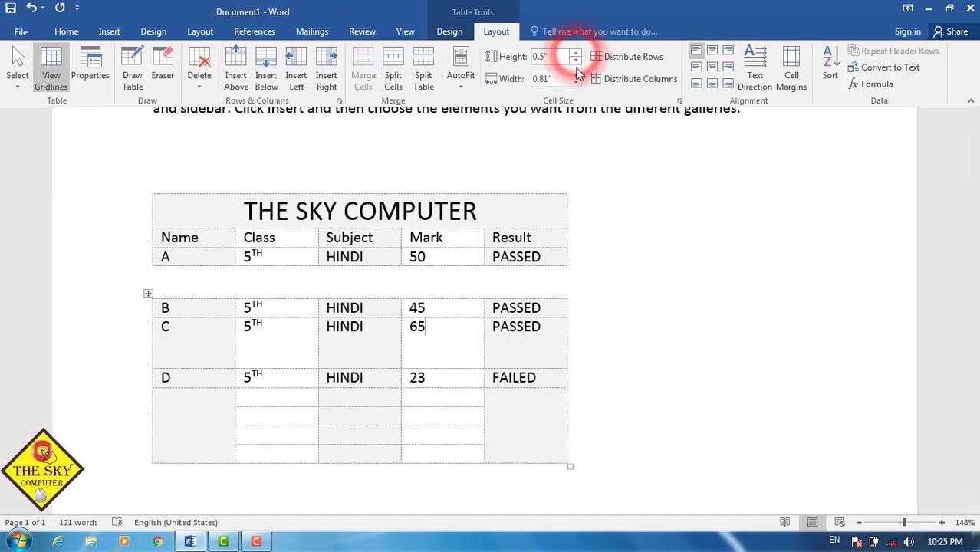
click(576, 63)
click(575, 63)
click(575, 63)
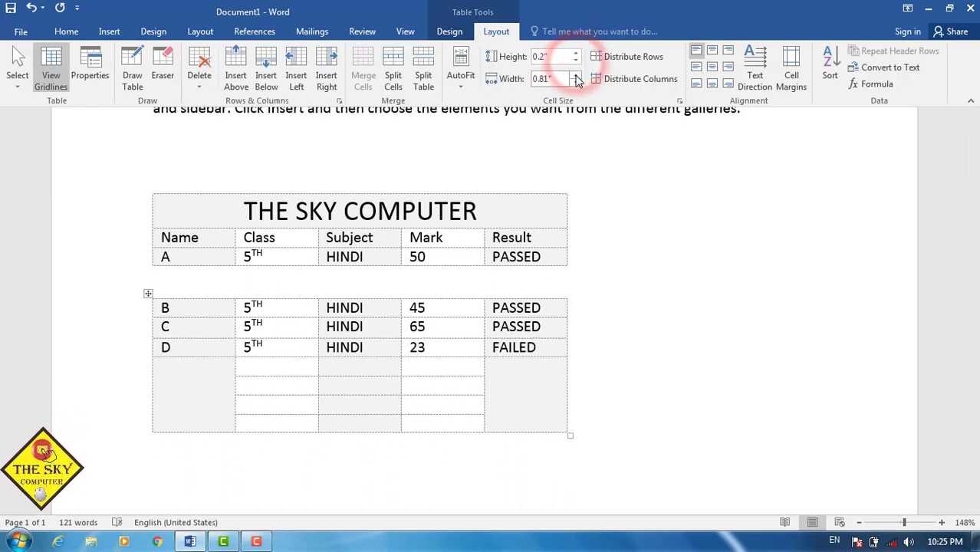
Widen the marks column of the second table and settle its width at 0.9"
click(576, 74)
click(576, 74)
click(576, 75)
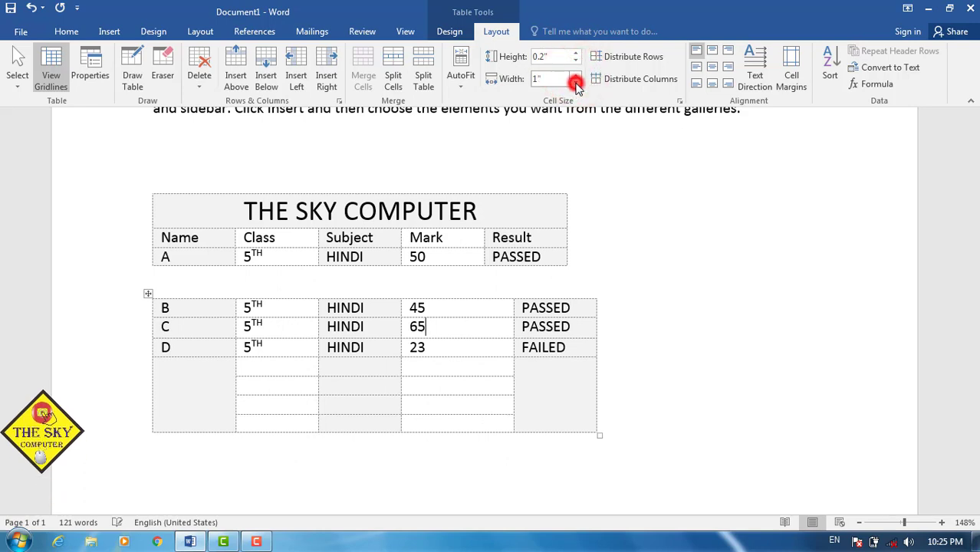
click(576, 82)
click(576, 82)
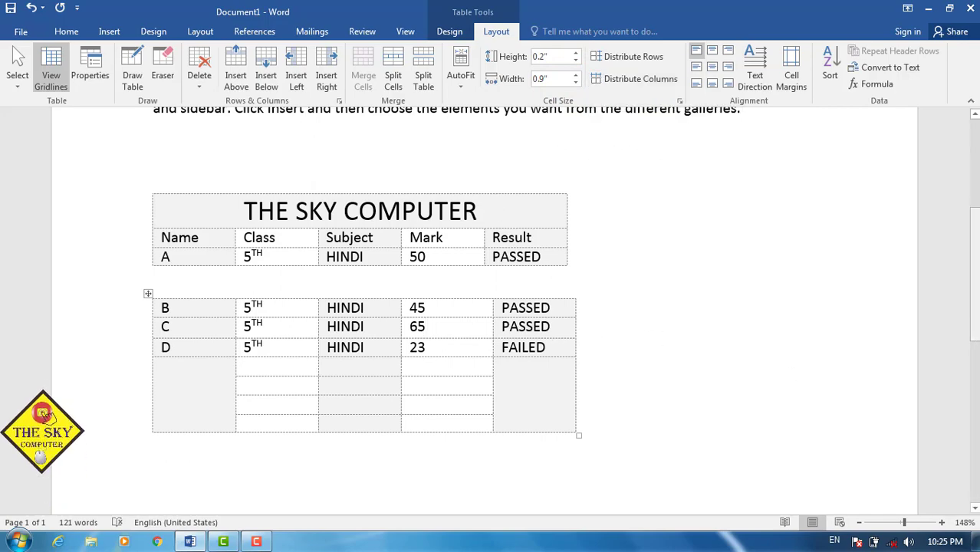
Make the empty table's columns uneven by widening its last column and making the fourth about 0.82" wide
drag(976, 335, 976, 266)
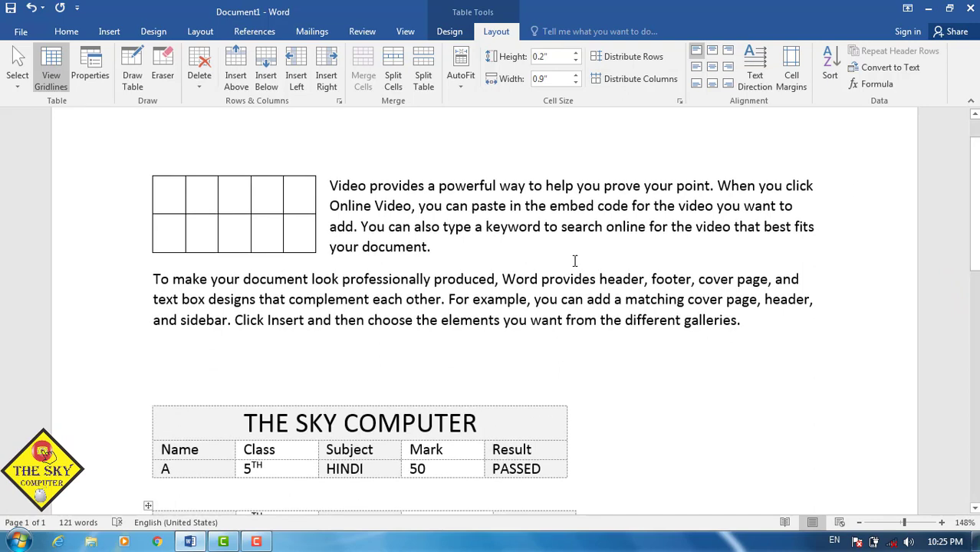
click(252, 204)
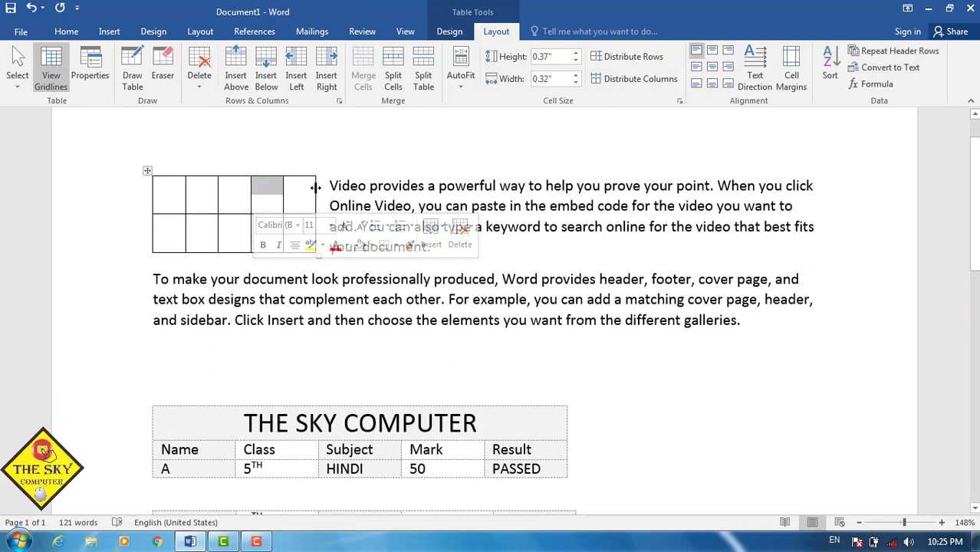
drag(314, 188, 418, 186)
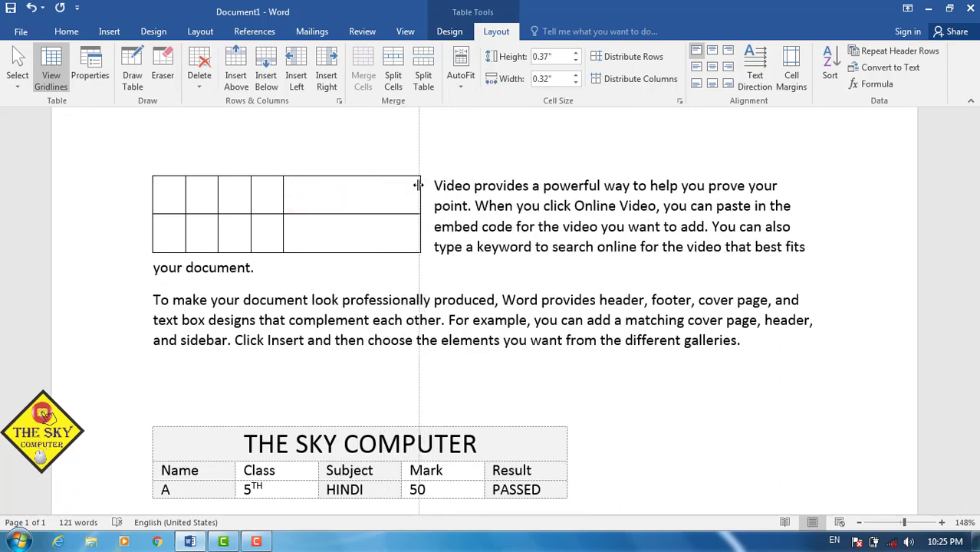
click(263, 202)
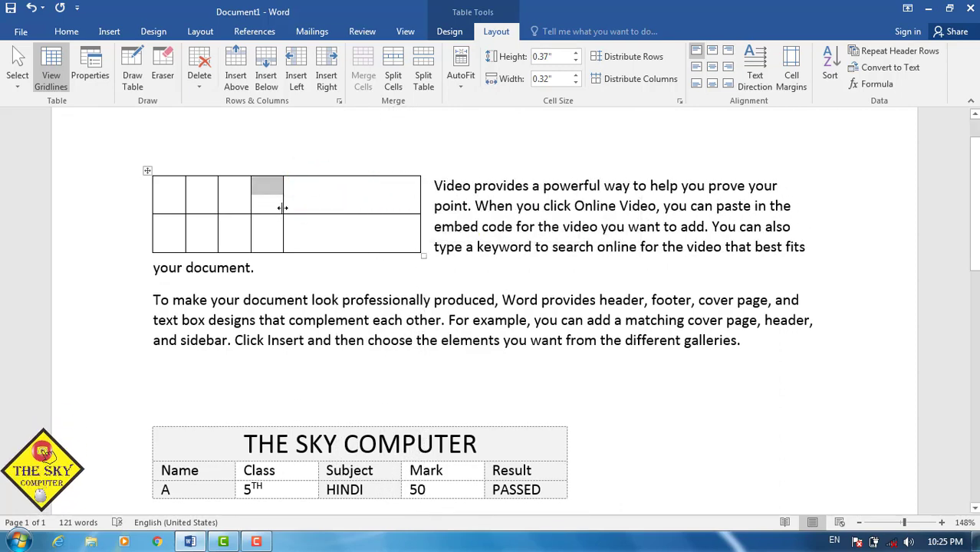
drag(282, 208, 352, 211)
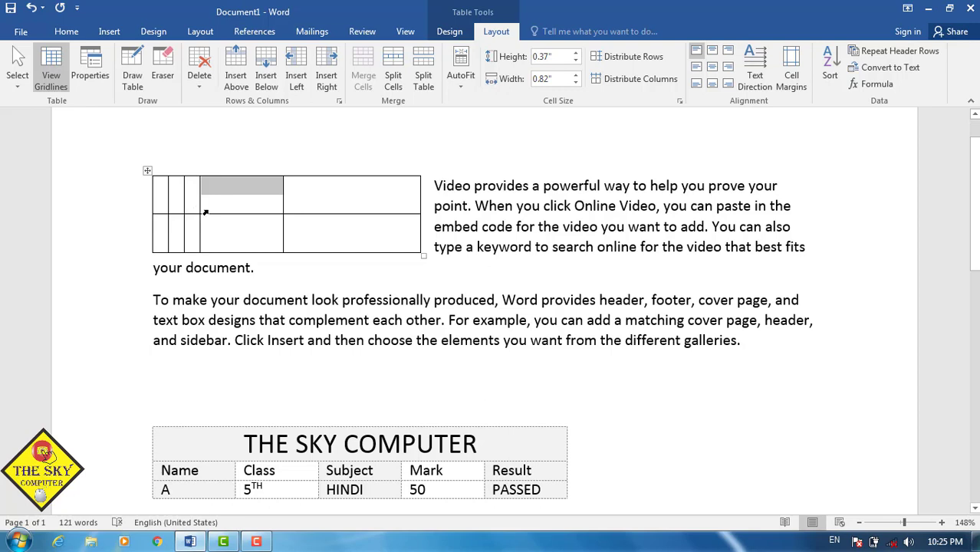
click(212, 209)
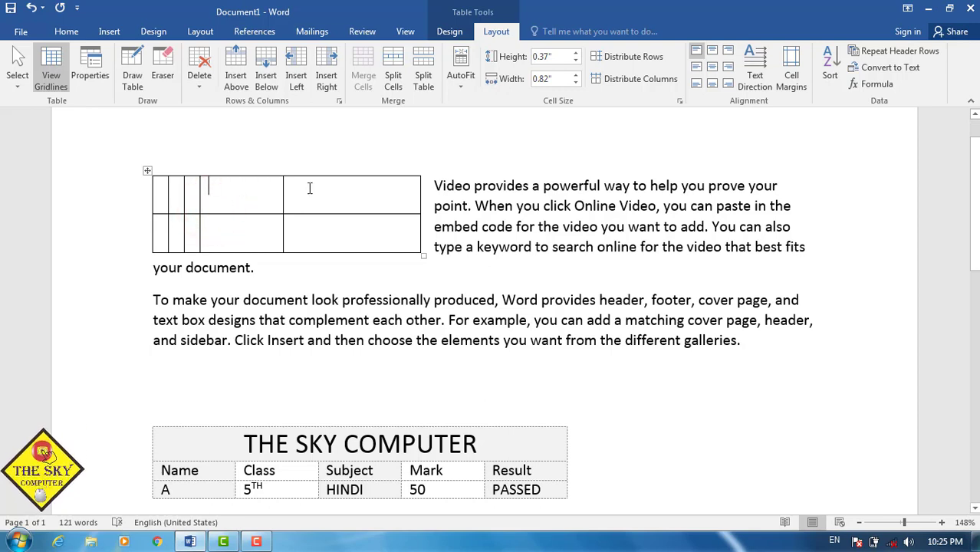
Distribute the rows and columns of the whole empty table evenly
click(621, 59)
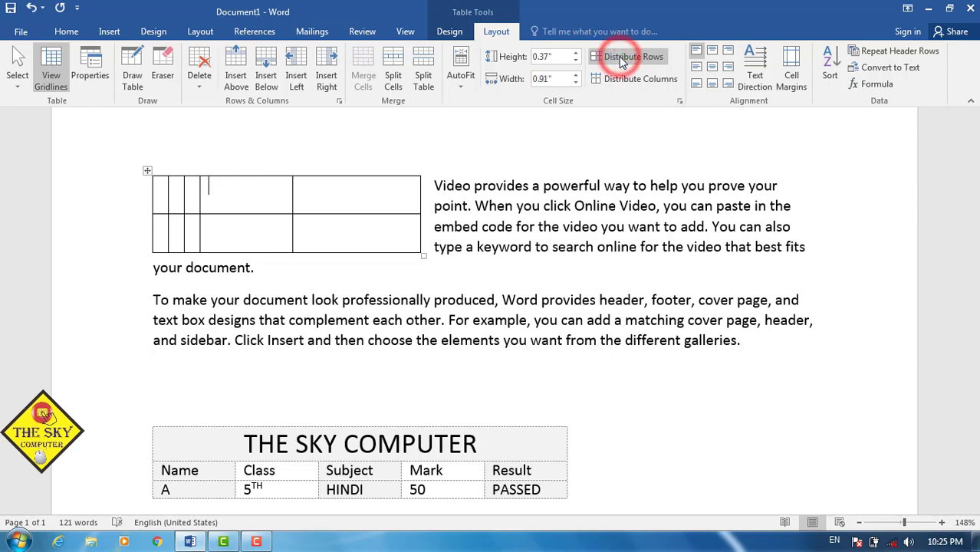
click(148, 173)
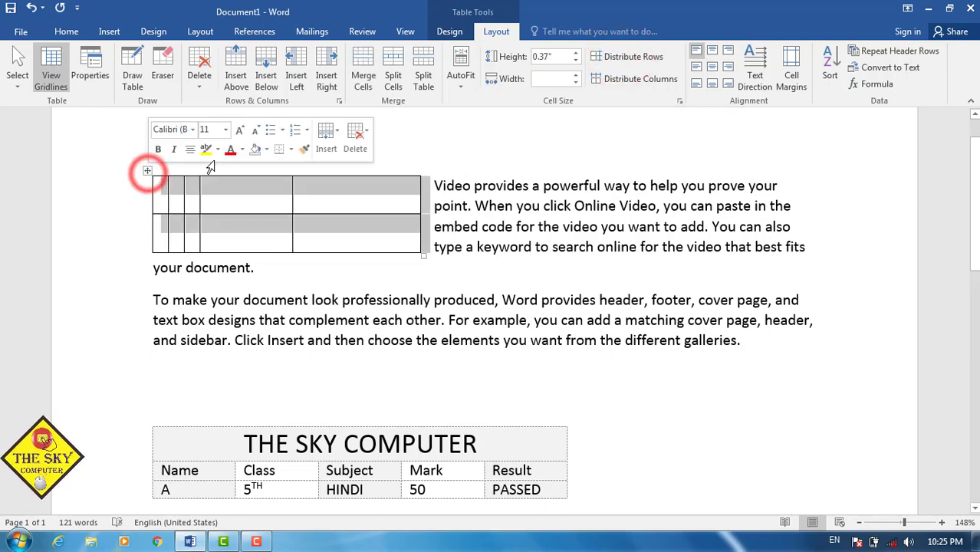
click(613, 58)
click(613, 57)
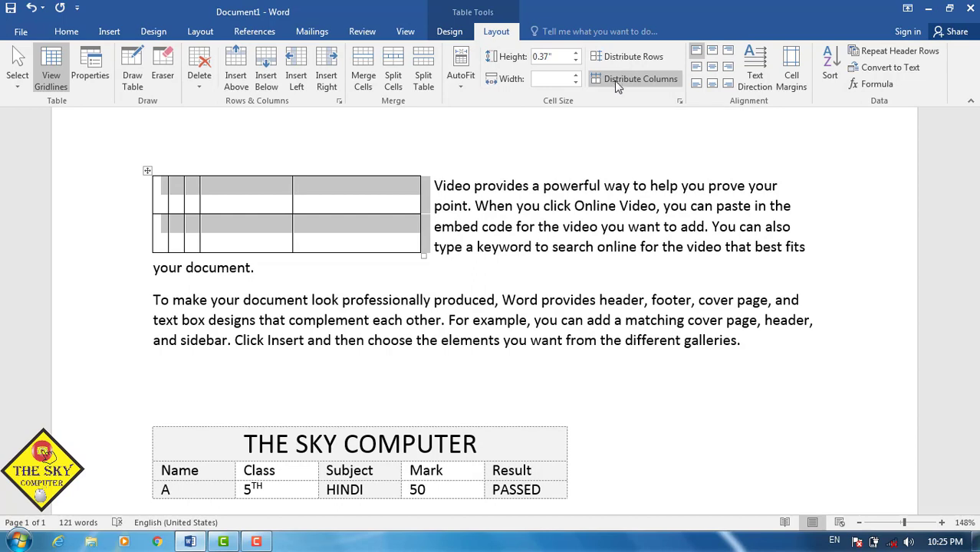
click(621, 83)
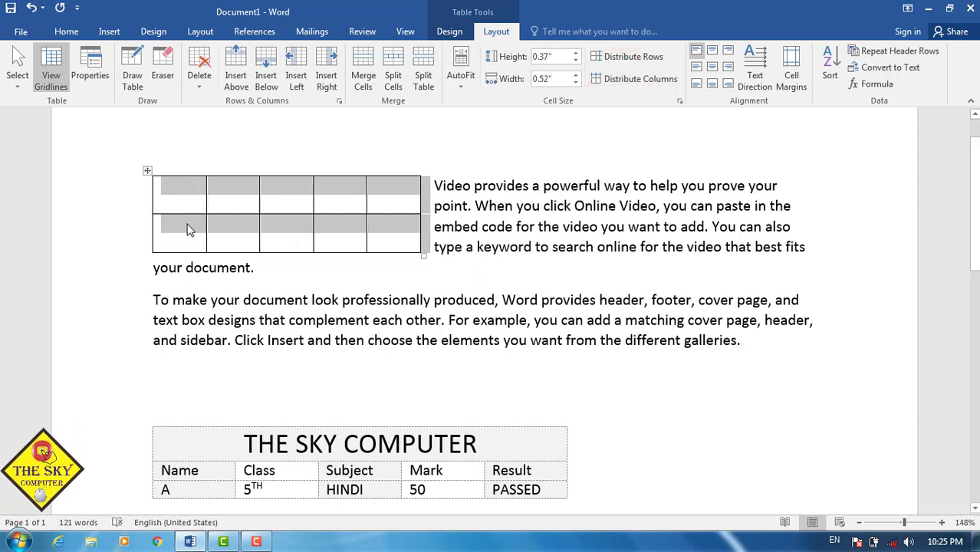
Resize the empty table's two rows to unequal heights, the second about 0.43", and distribute the rows evenly
click(224, 245)
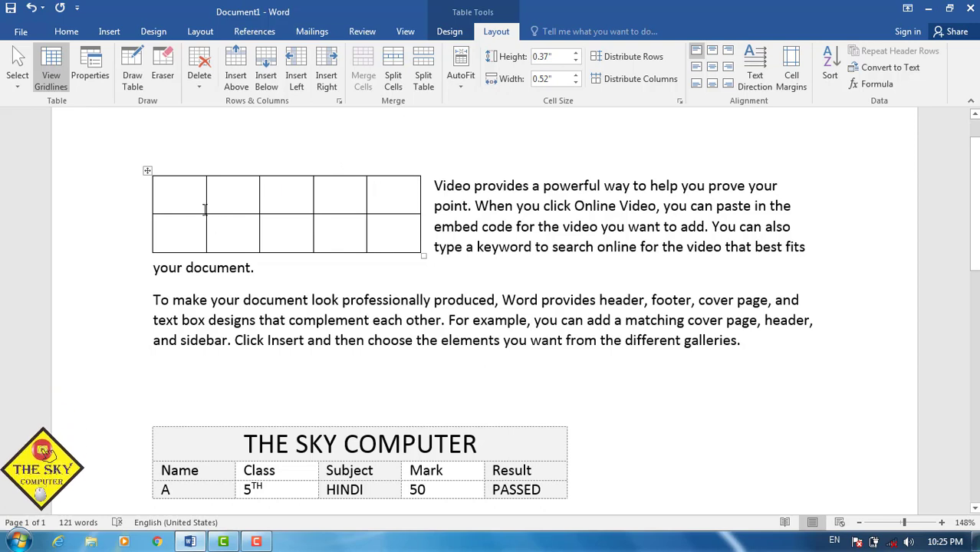
drag(199, 214, 200, 189)
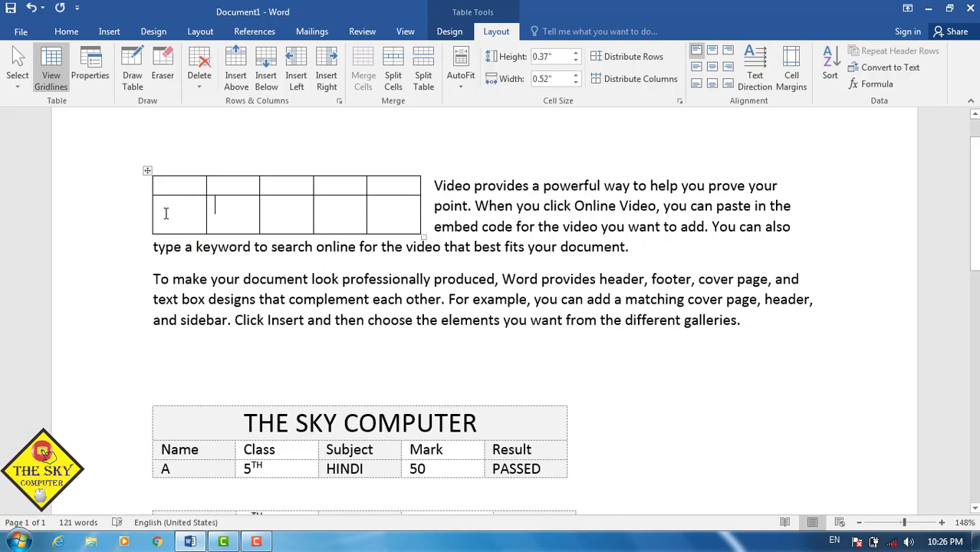
drag(182, 233, 184, 239)
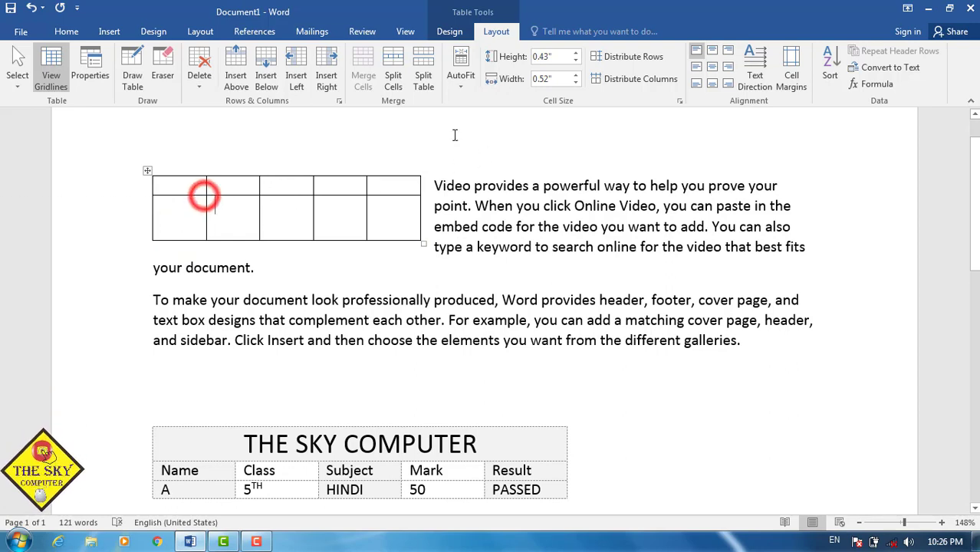
click(638, 56)
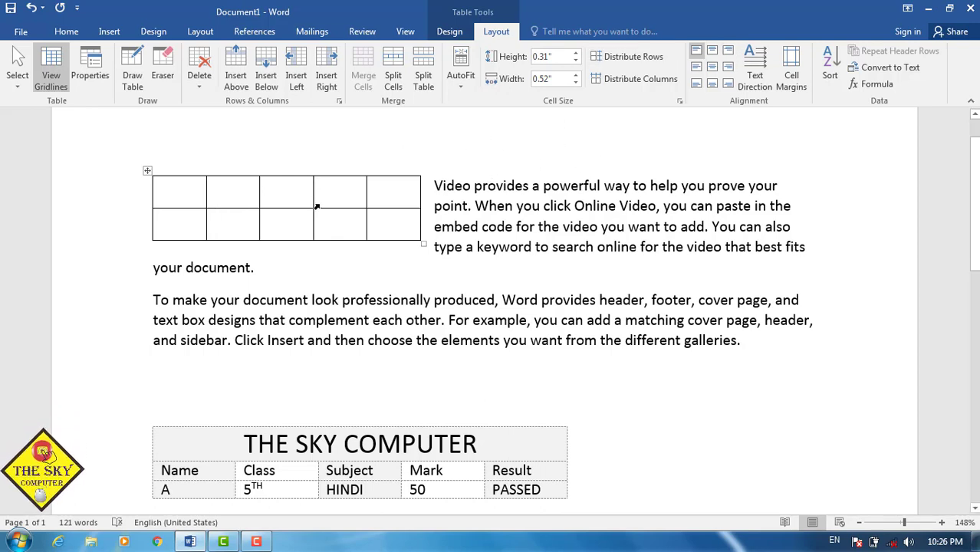
Shift the borders on both sides of the empty table's fourth column and distribute the columns evenly
drag(314, 197, 280, 199)
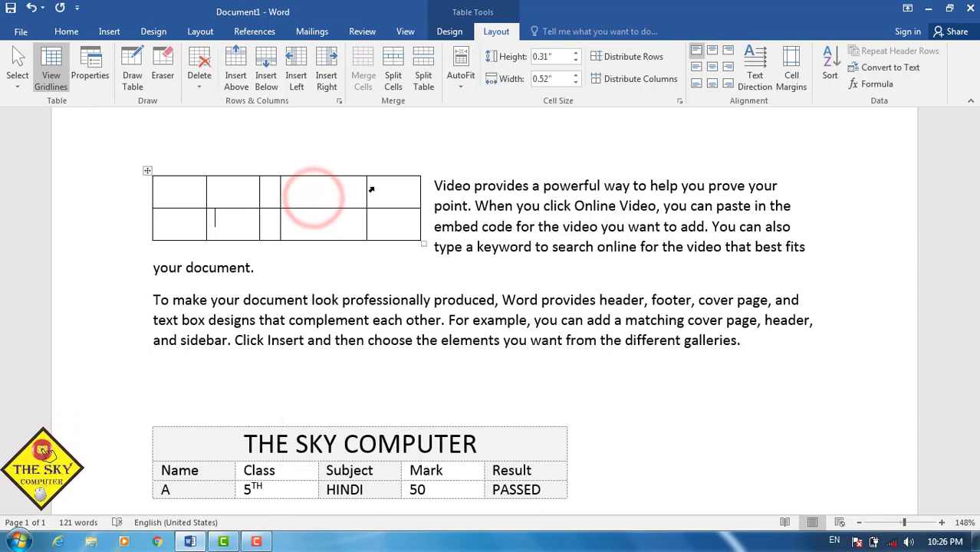
drag(366, 192, 388, 192)
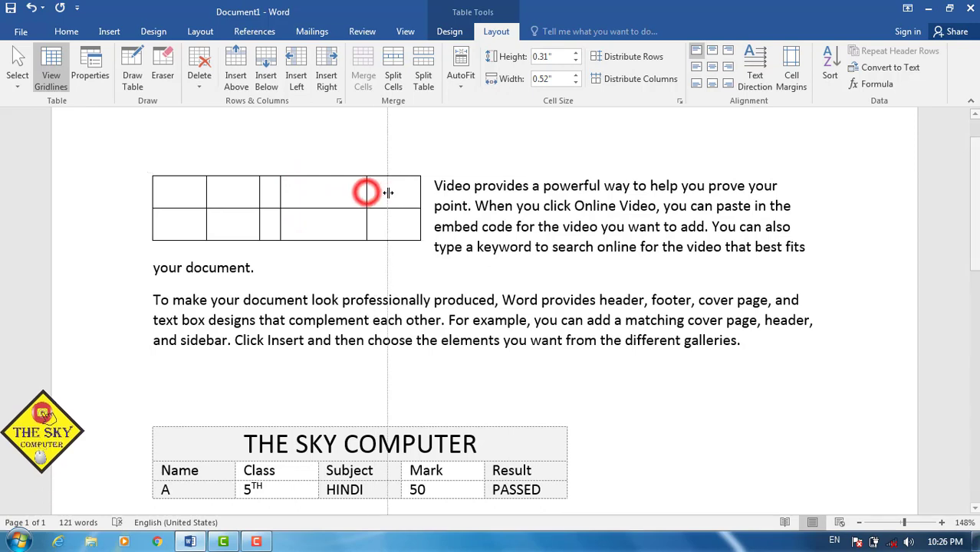
click(637, 79)
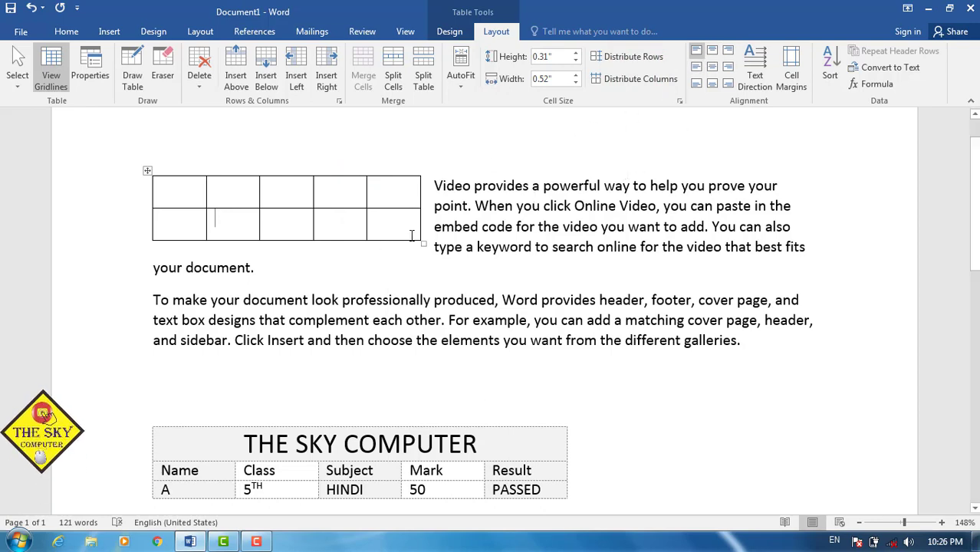
Enlarge the empty table to cells about 0.68" wide and 0.38" high and enter "sky" in the first cell
drag(422, 241, 499, 254)
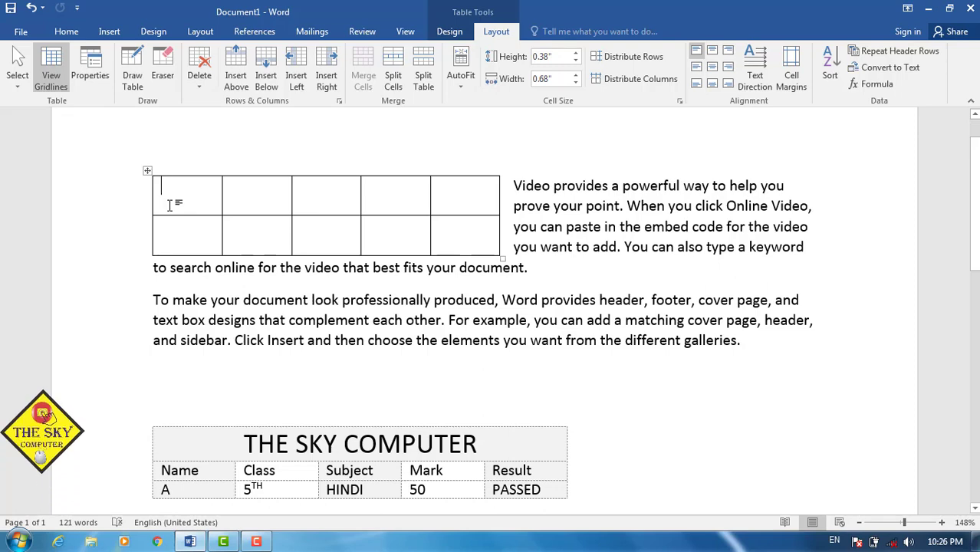
text(sky)
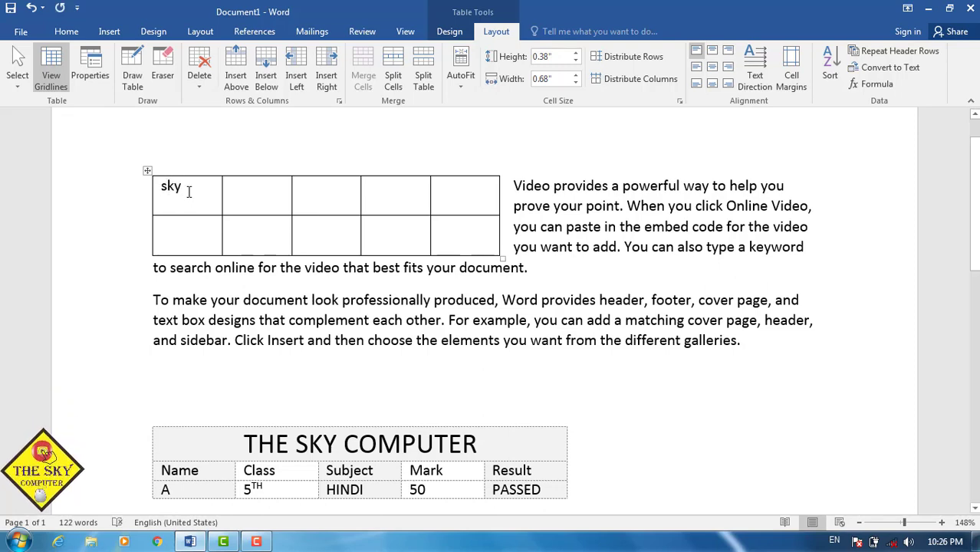
Try different top, middle and bottom cell alignments on the text "sky", finishing with bottom right
double_click(167, 190)
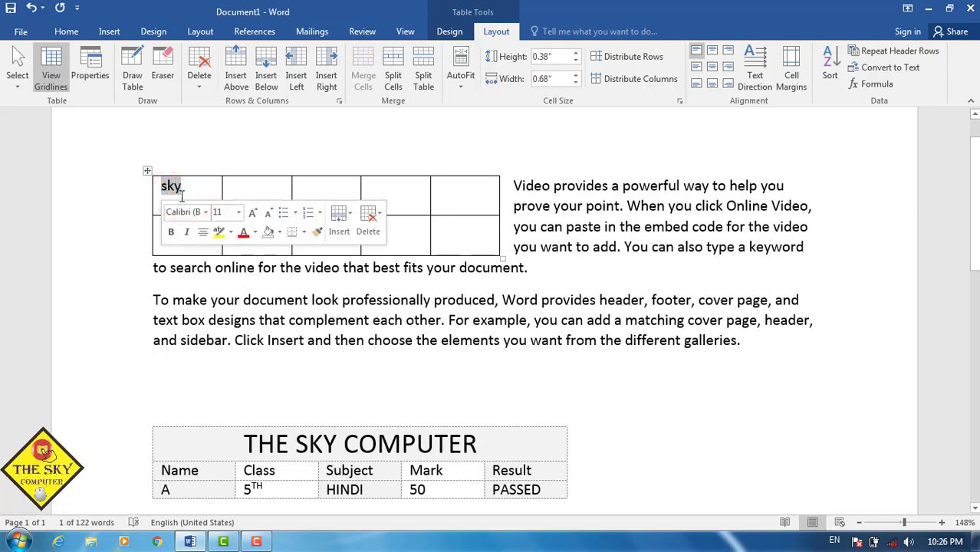
click(182, 187)
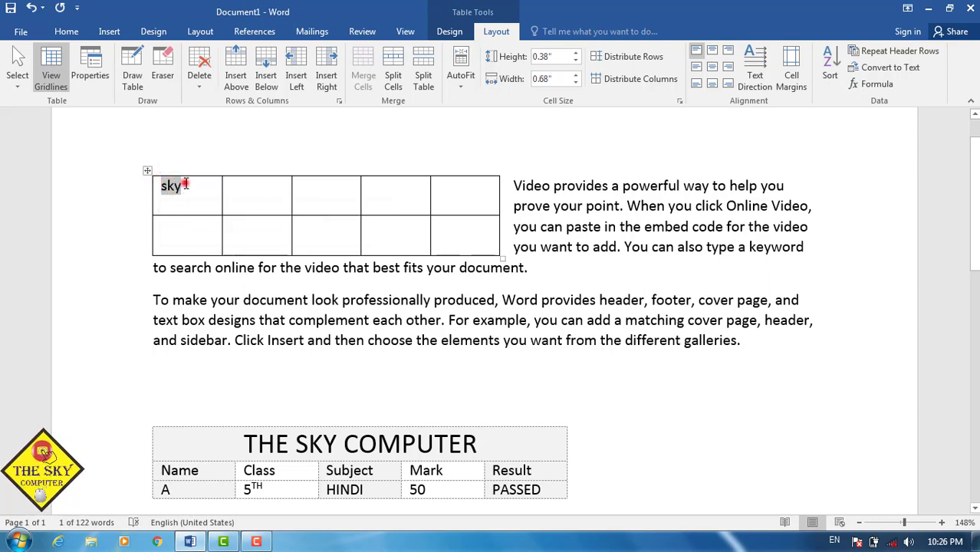
click(712, 50)
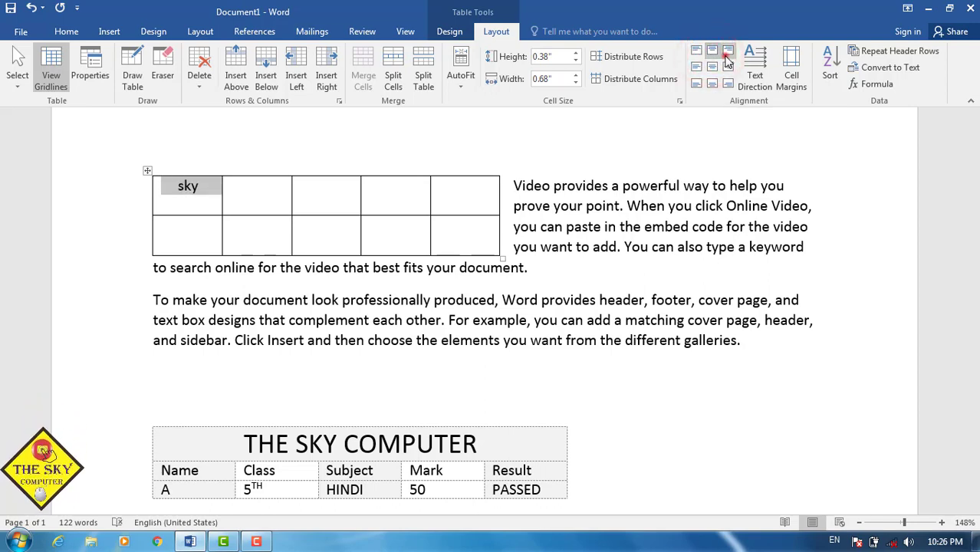
click(712, 68)
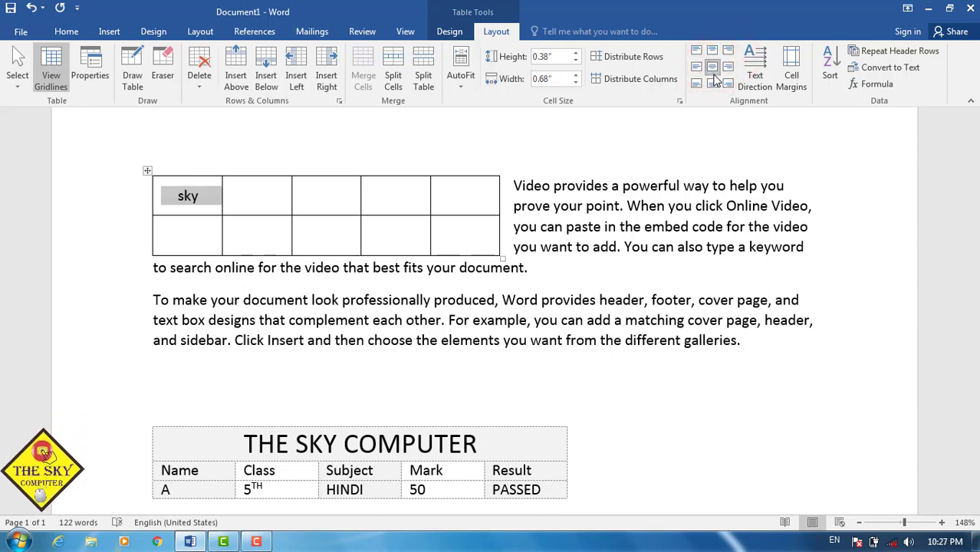
click(727, 66)
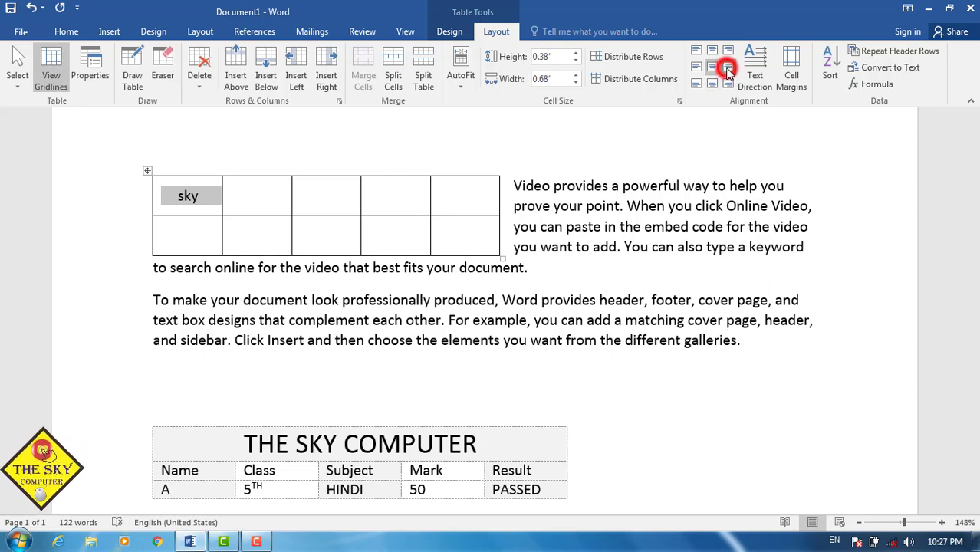
click(694, 68)
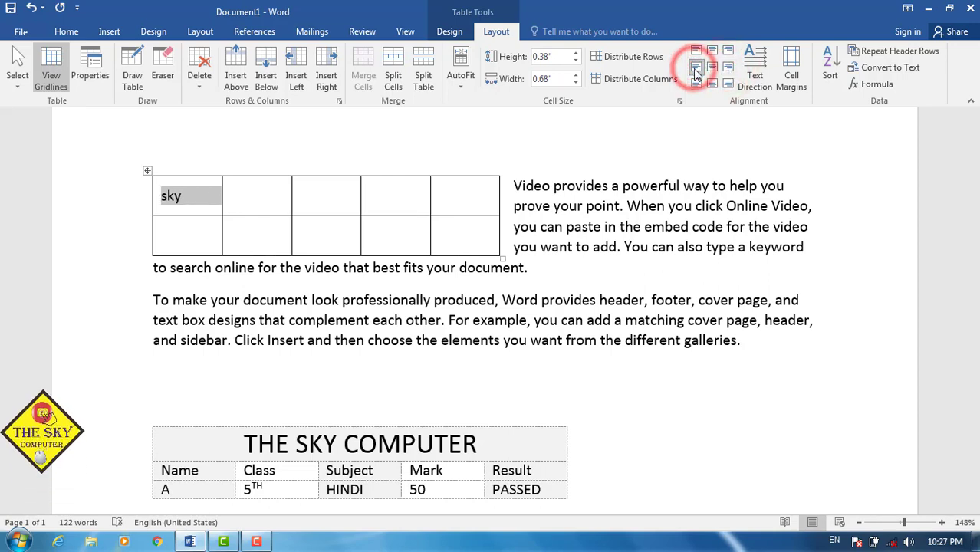
click(699, 84)
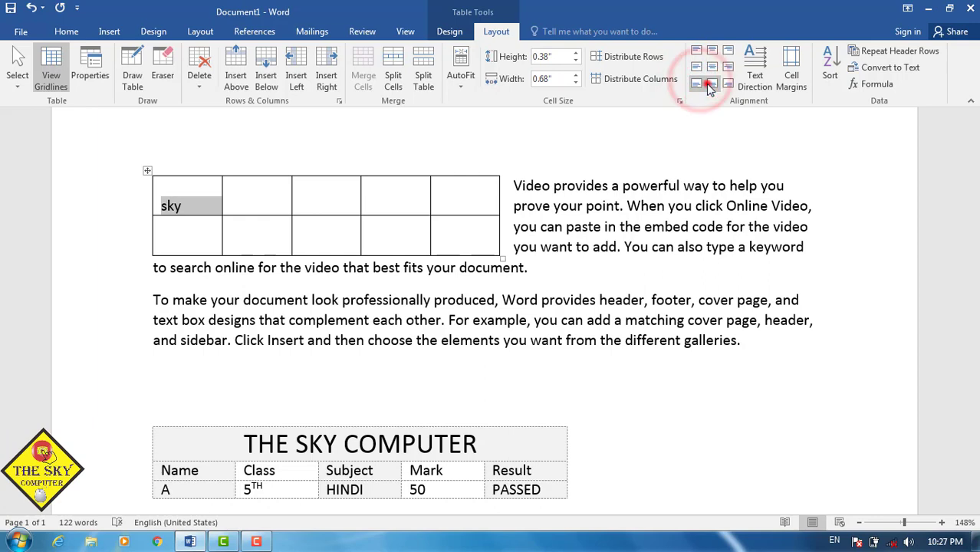
click(712, 83)
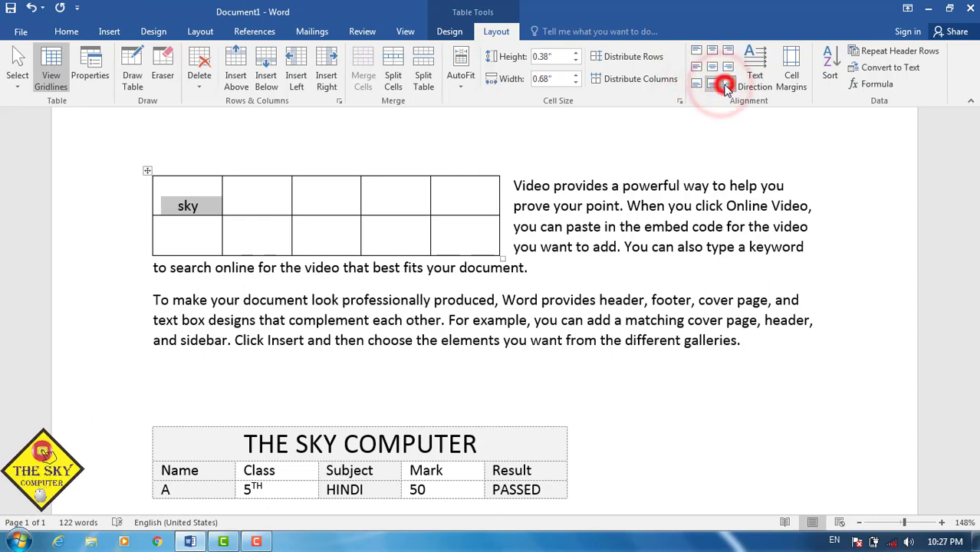
click(727, 83)
Rotate the text direction of "sky" in the first cell by 90 degrees clockwise
click(757, 70)
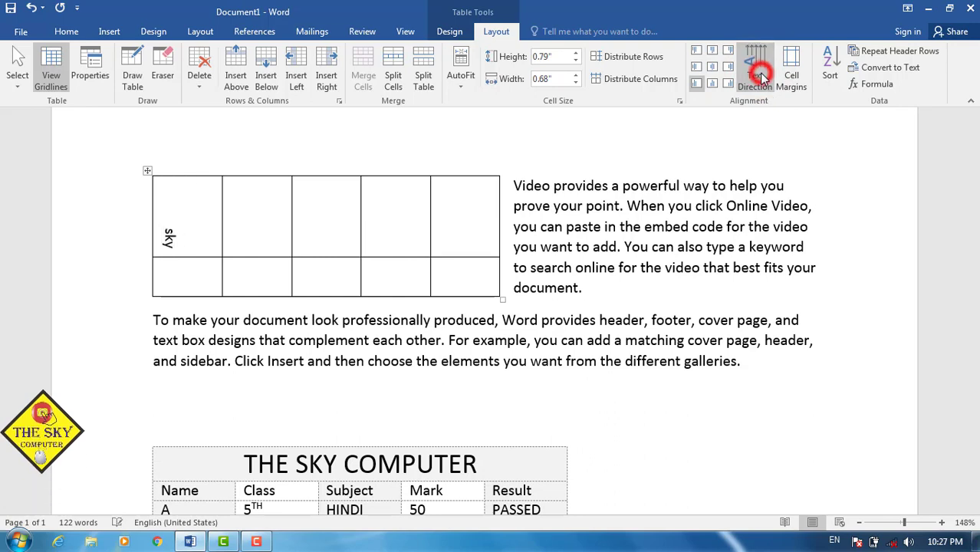
Cycle the text direction of "sky" through its orientations, finishing rotated 90 degrees clockwise
click(761, 78)
click(761, 77)
click(762, 77)
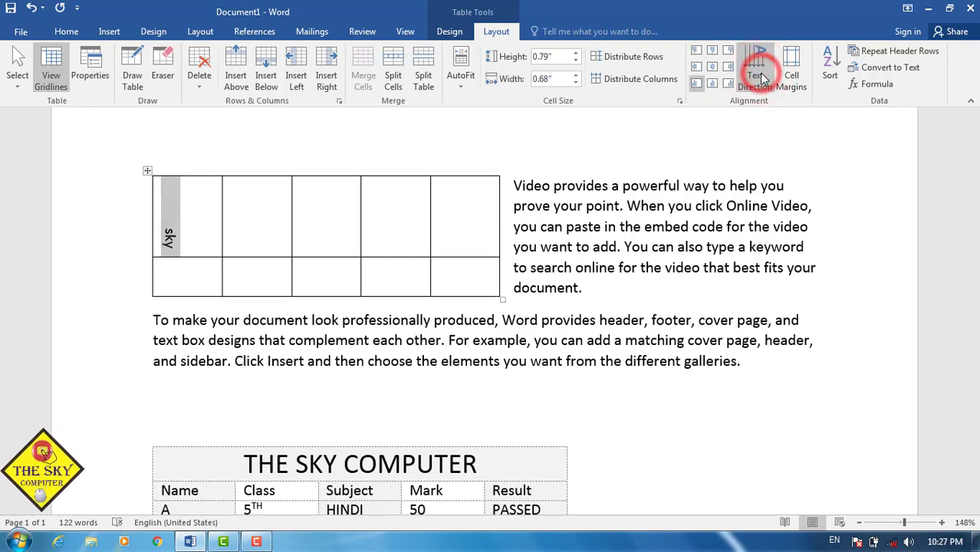
click(762, 77)
click(762, 78)
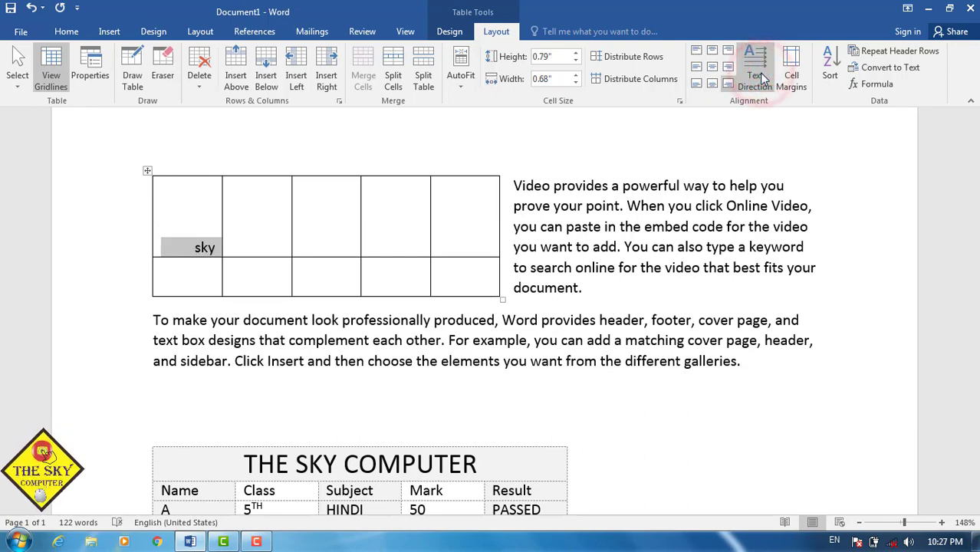
click(756, 75)
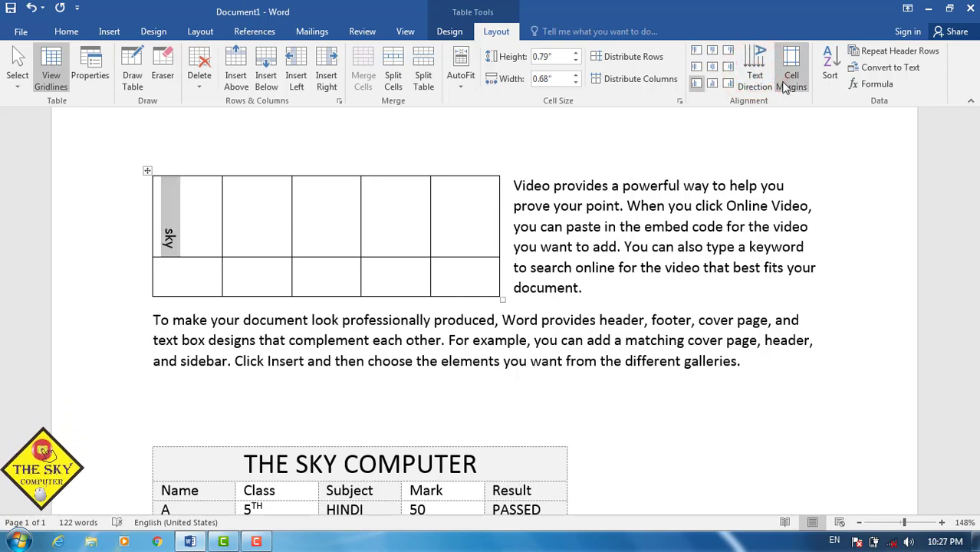
click(792, 79)
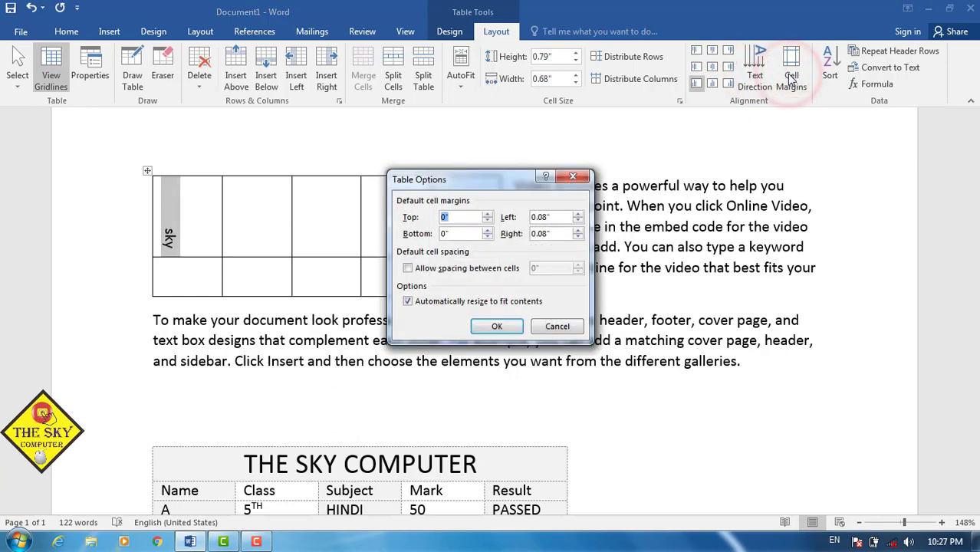
click(480, 179)
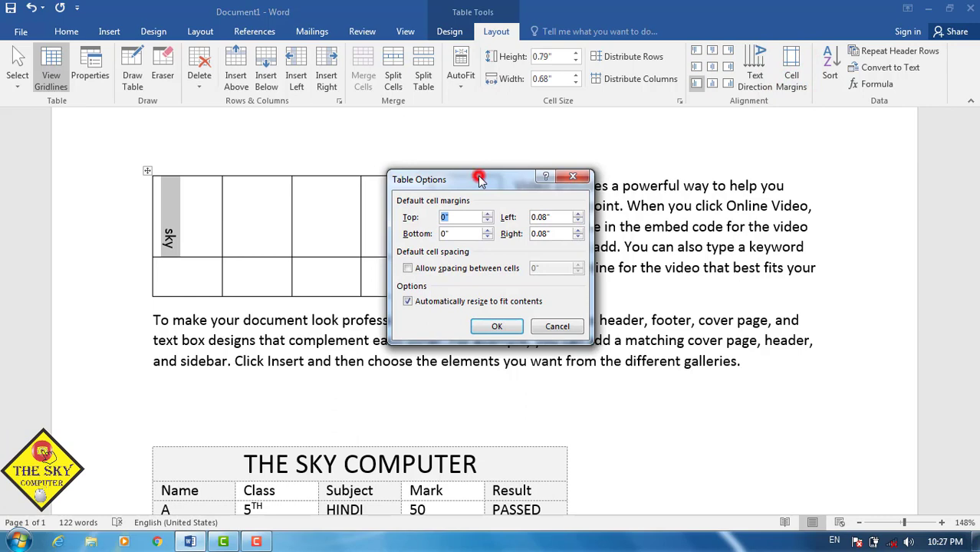
click(573, 179)
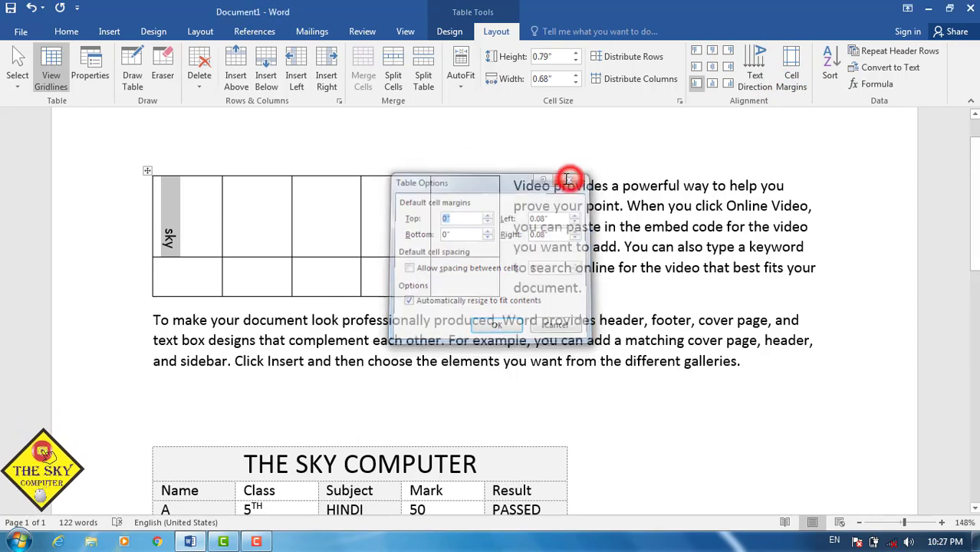
Cycle the text direction of "sky" in the first cell back to horizontal
click(240, 225)
click(198, 231)
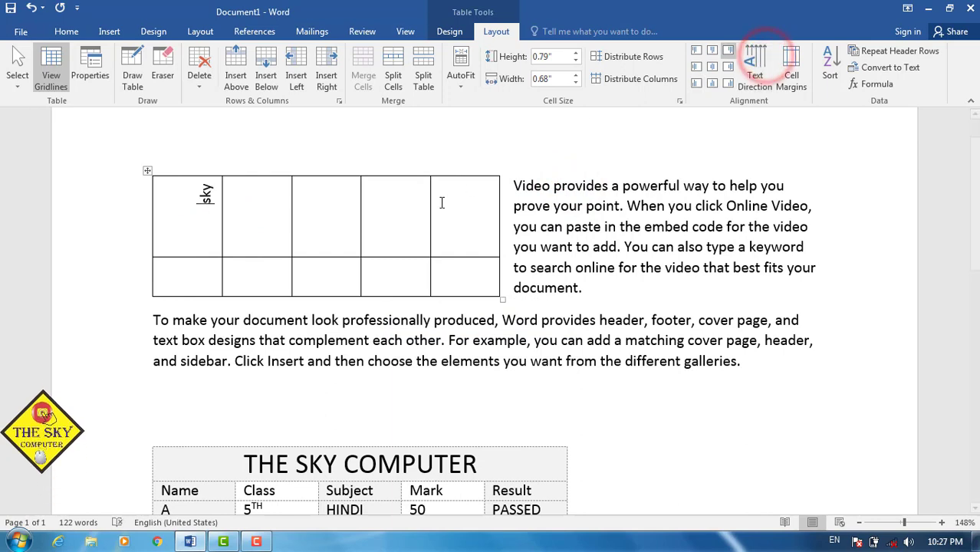
click(760, 73)
click(759, 73)
click(760, 73)
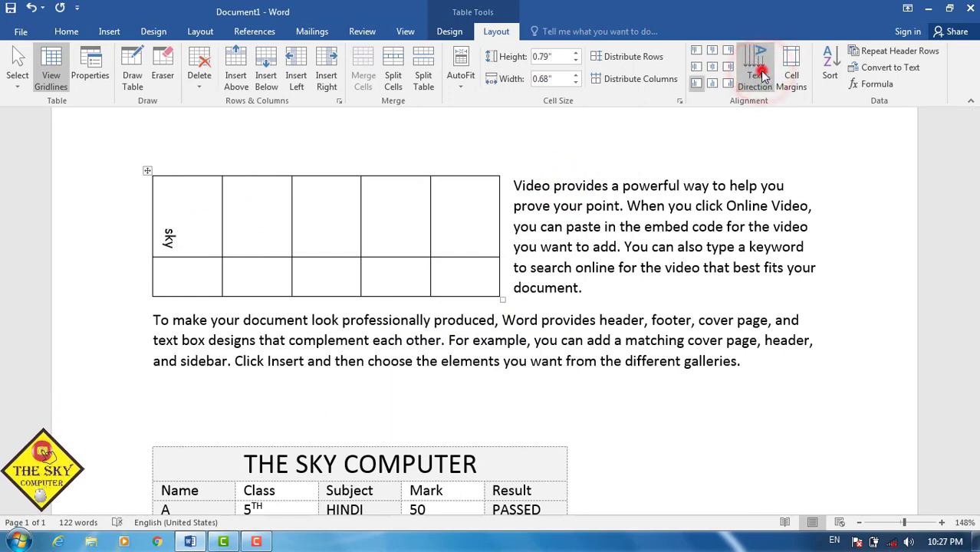
click(761, 75)
click(762, 74)
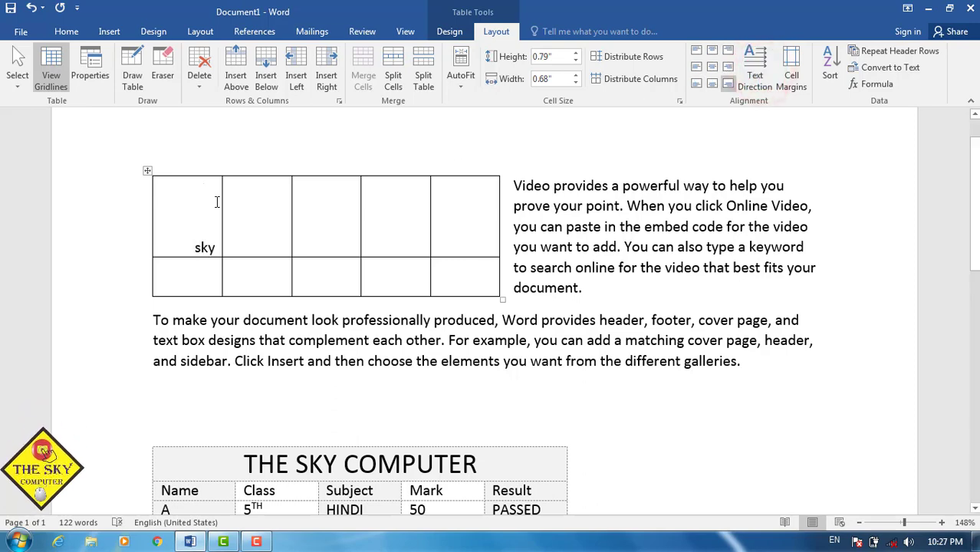
Reduce the first row's height to about 0.24" and distribute the table's columns and rows evenly
drag(199, 259, 198, 201)
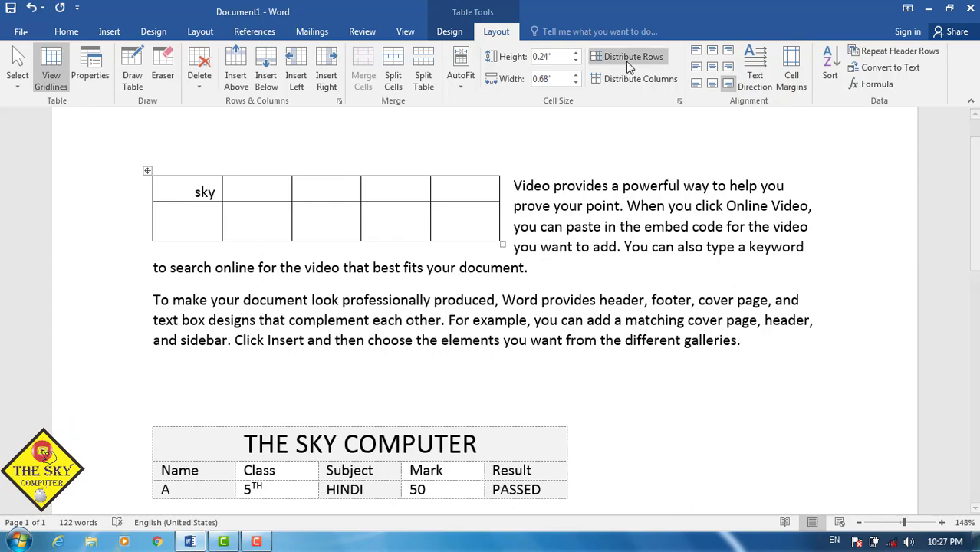
click(628, 81)
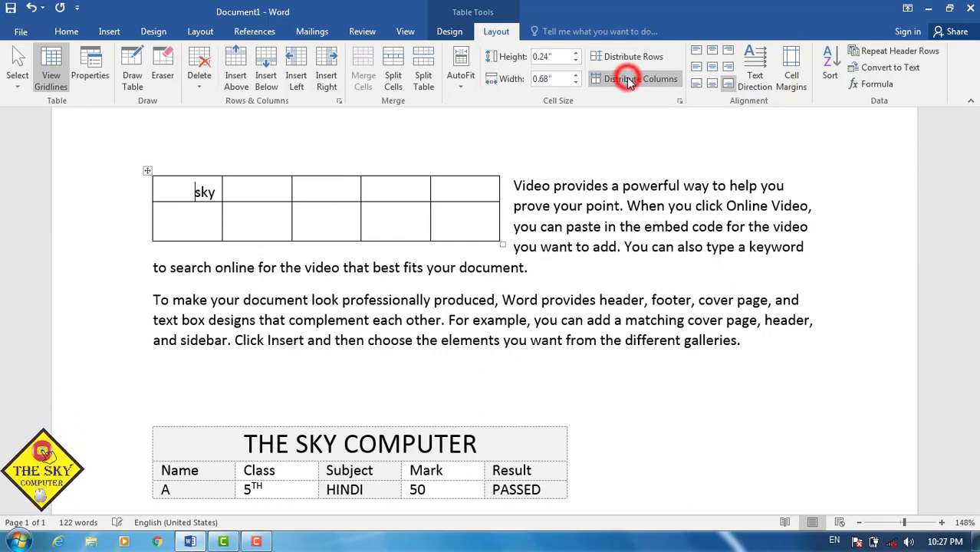
click(628, 60)
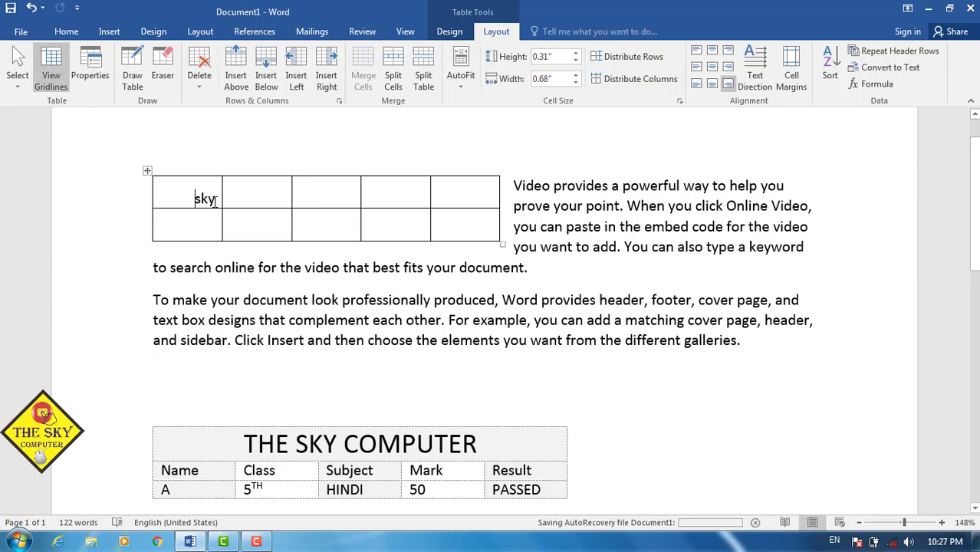
Centre "sky" both ways in the first cell and narrow the first column to about 0.35"
click(713, 66)
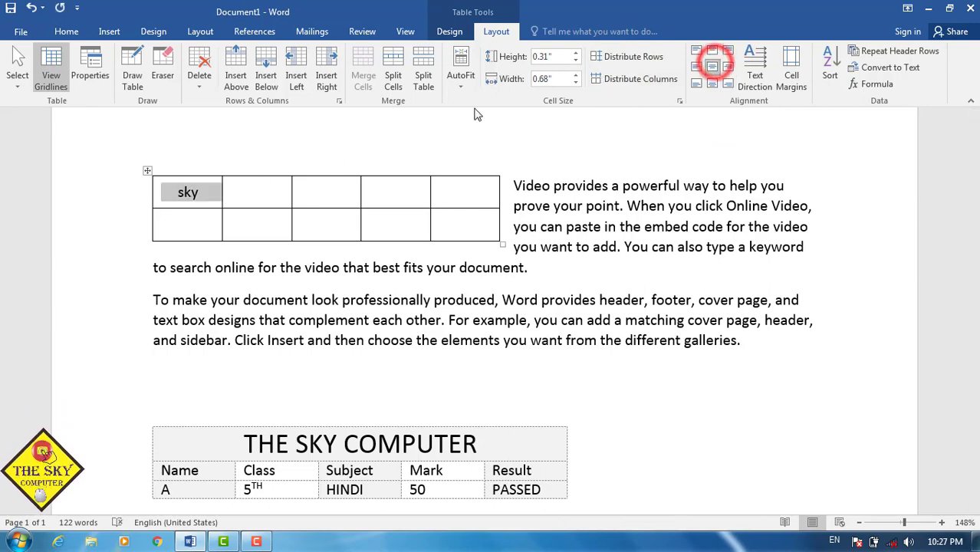
click(199, 198)
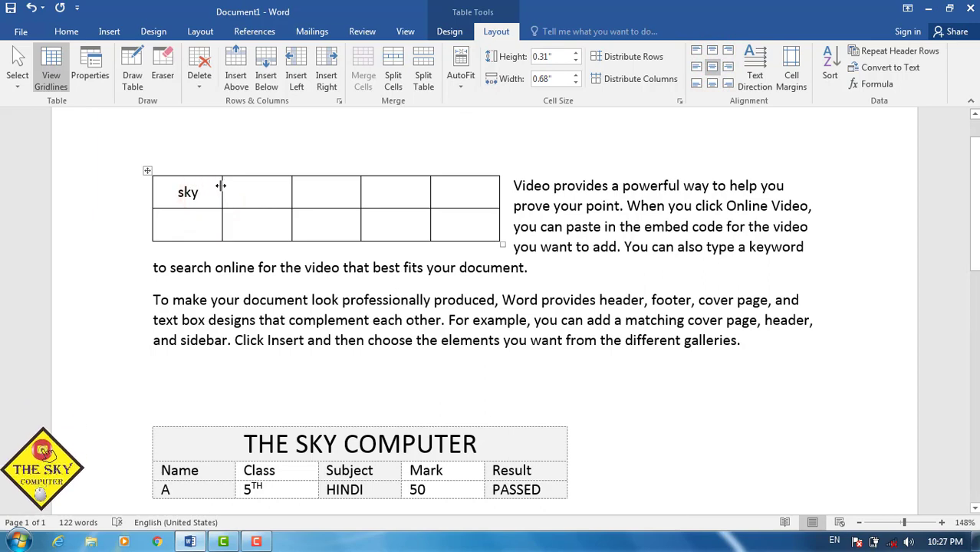
drag(219, 186, 175, 200)
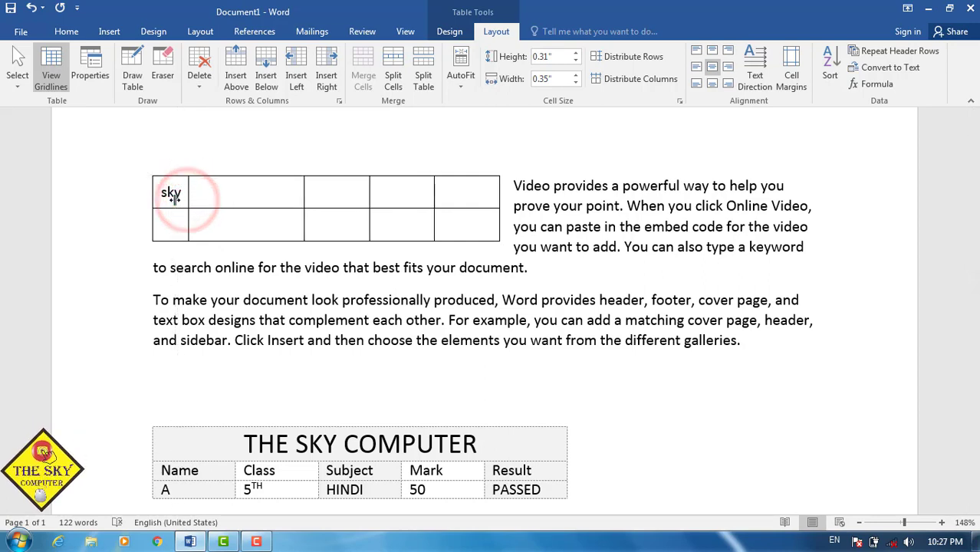
click(206, 227)
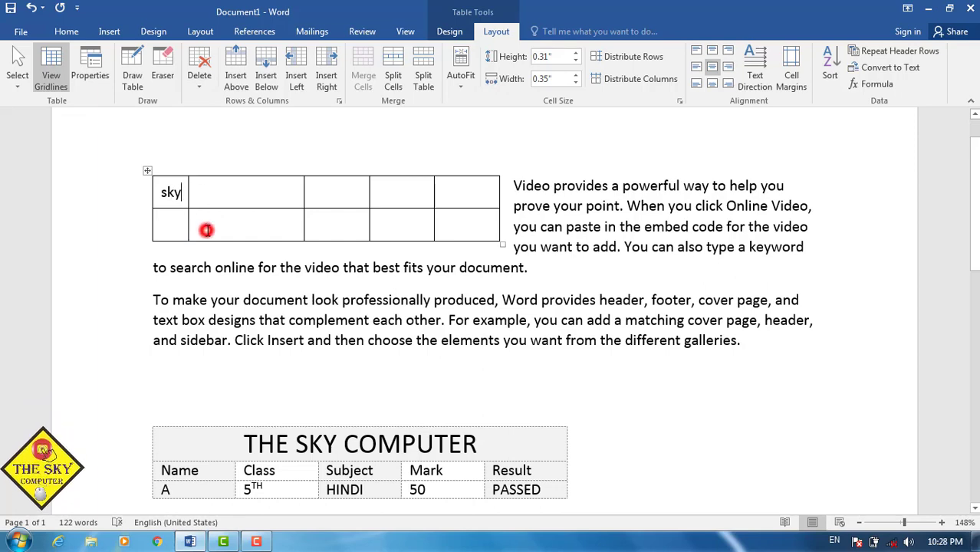
Set the default top cell margin of the table containing "sky" to 0.05"
click(181, 198)
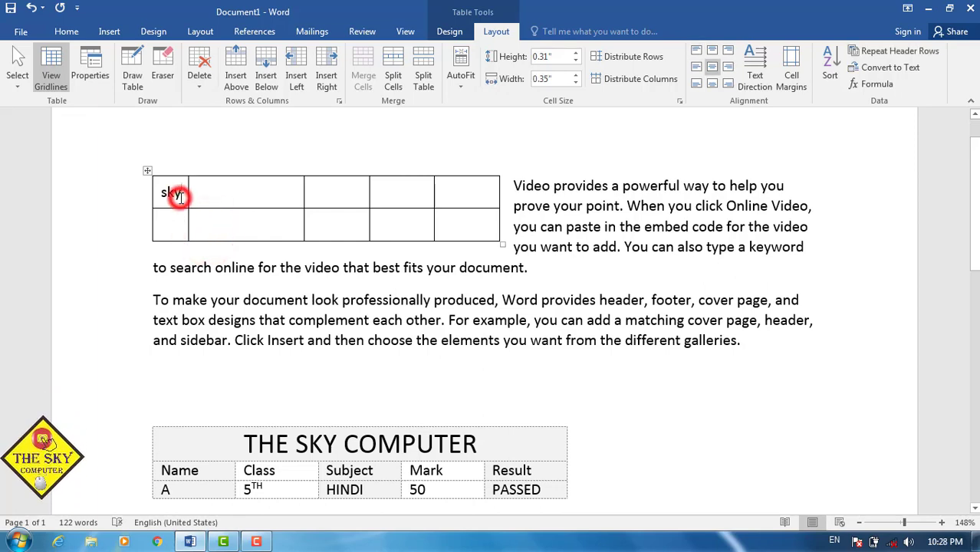
click(797, 62)
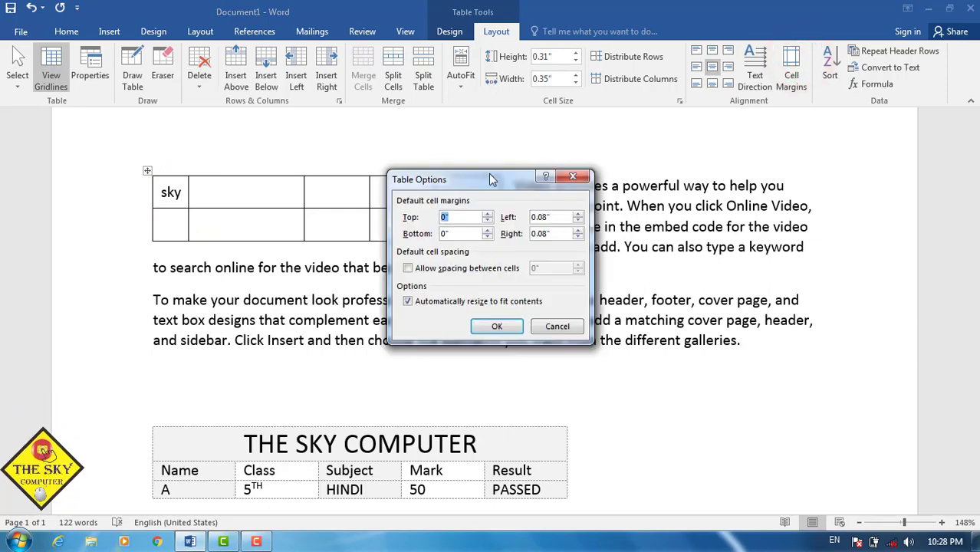
click(464, 219)
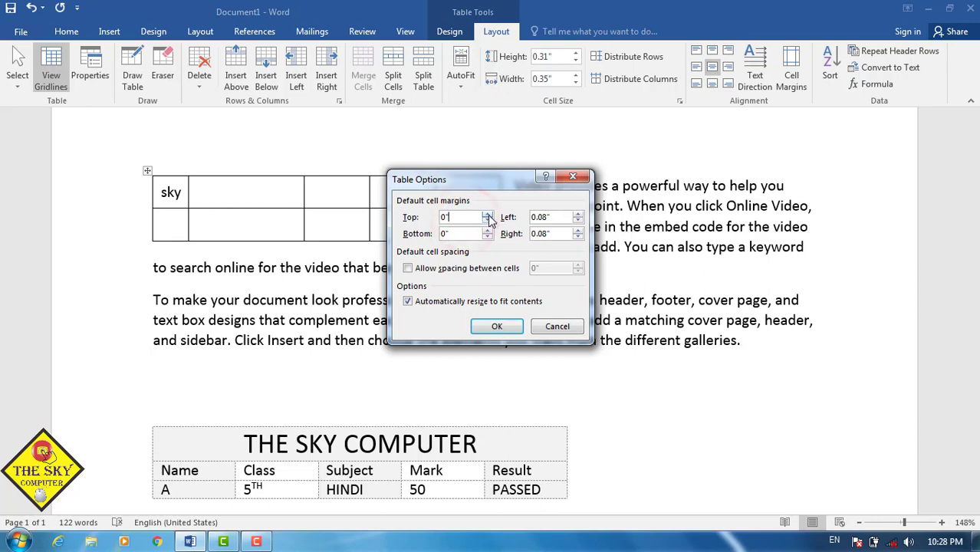
click(487, 214)
click(488, 215)
click(488, 215)
click(488, 215)
click(487, 215)
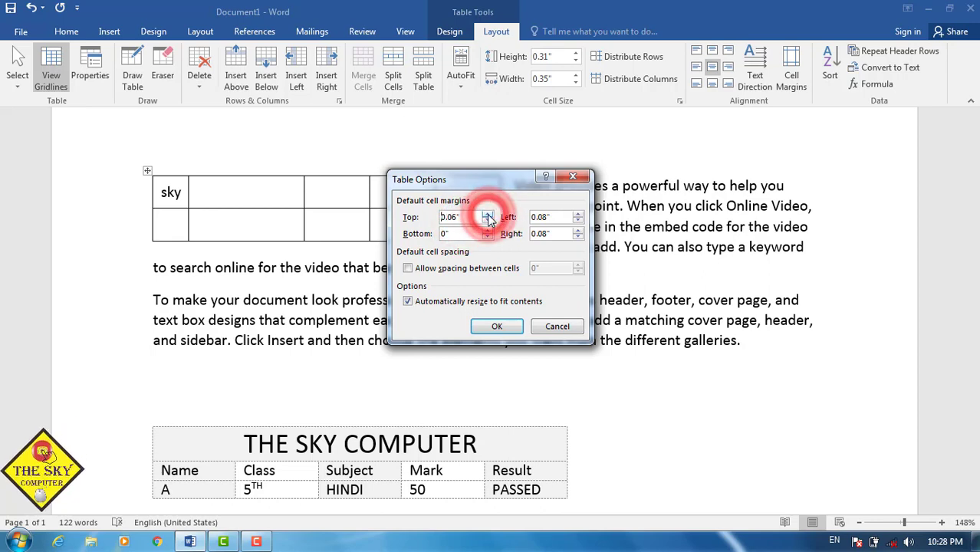
click(488, 221)
click(488, 221)
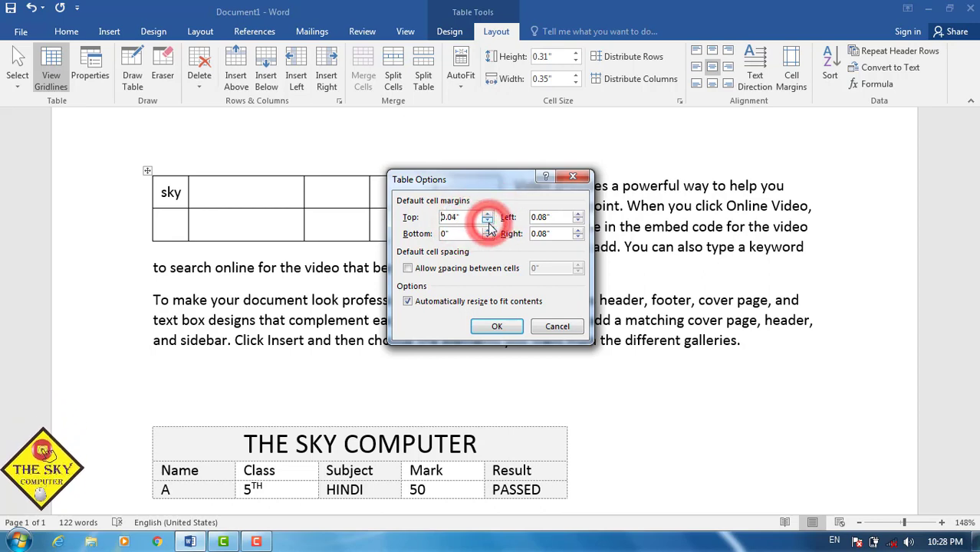
Set the default bottom cell margin to 0.05" and the left and right margins to 0.1", and apply them
click(488, 230)
click(489, 230)
click(488, 230)
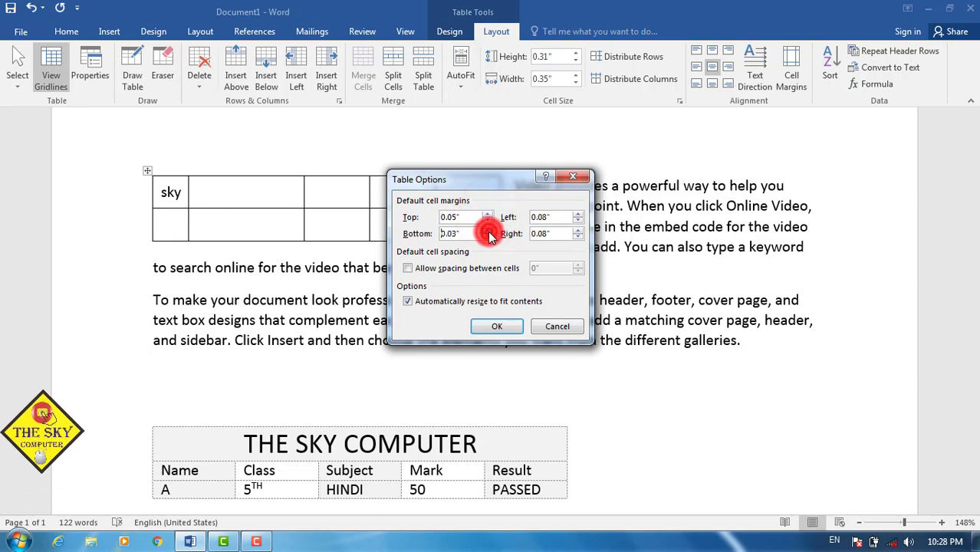
click(488, 230)
click(489, 230)
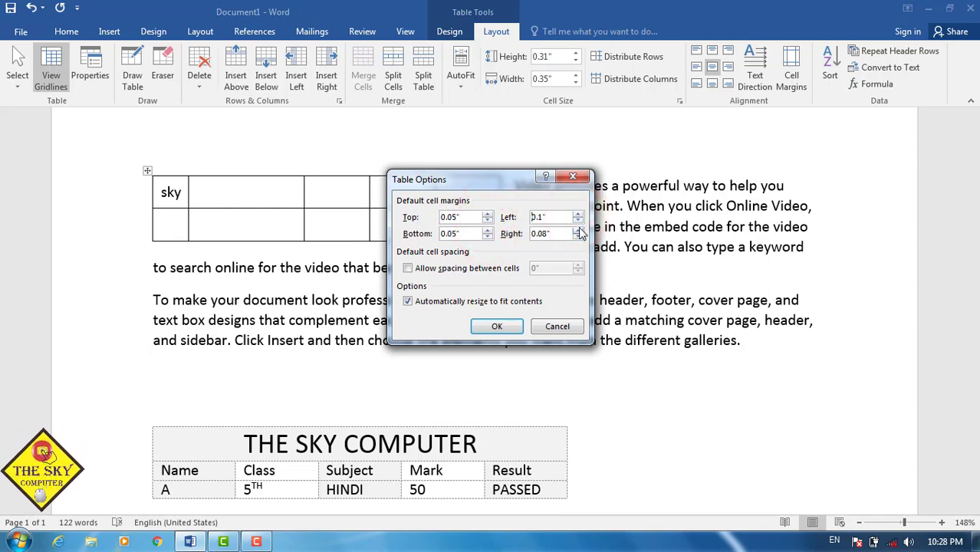
click(579, 236)
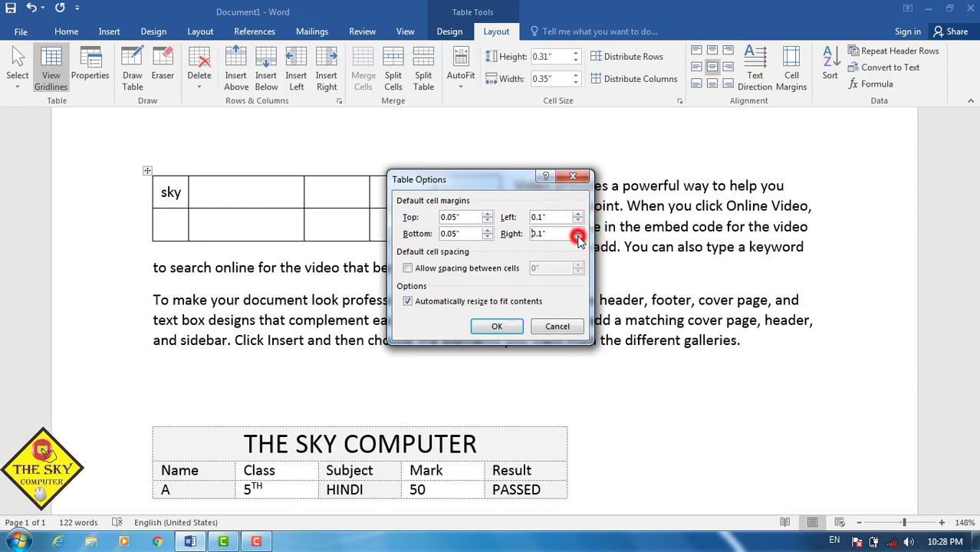
click(497, 327)
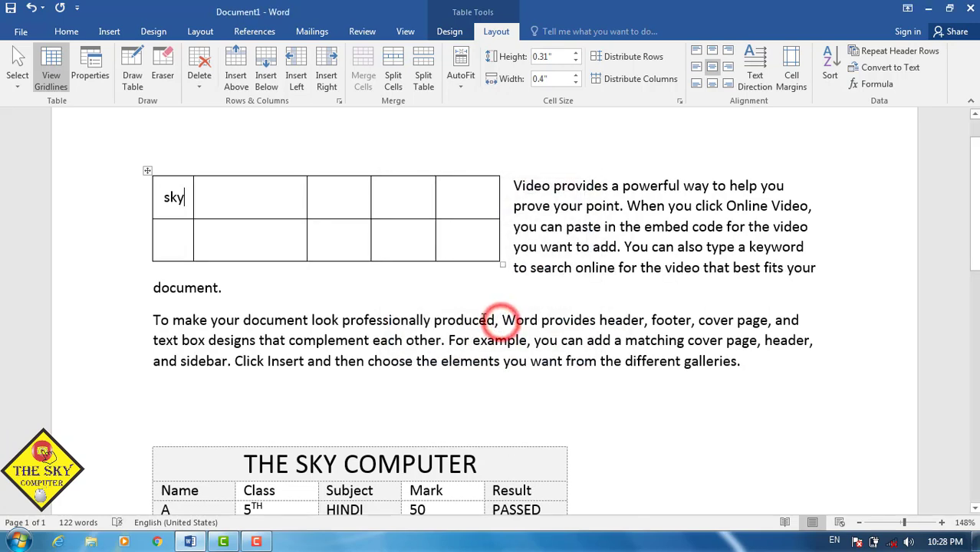
Enter "sky" in the second cell and "fdfdf" in the third cell of the first row
click(217, 202)
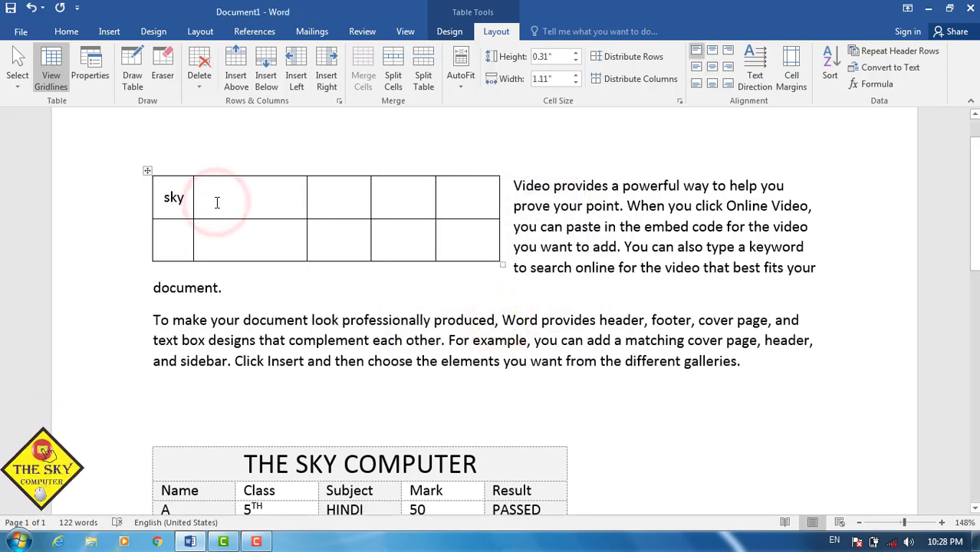
text(sky)
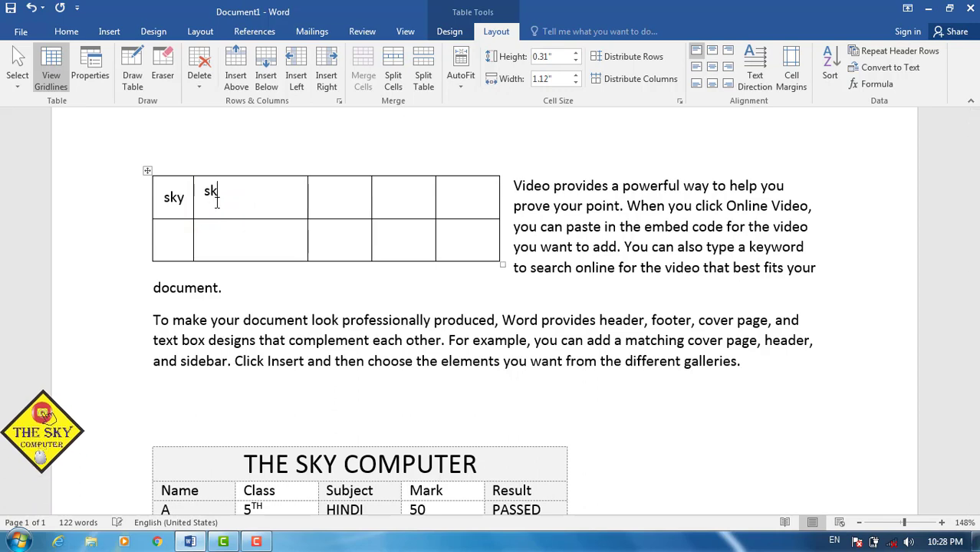
click(334, 200)
text(fdfdf)
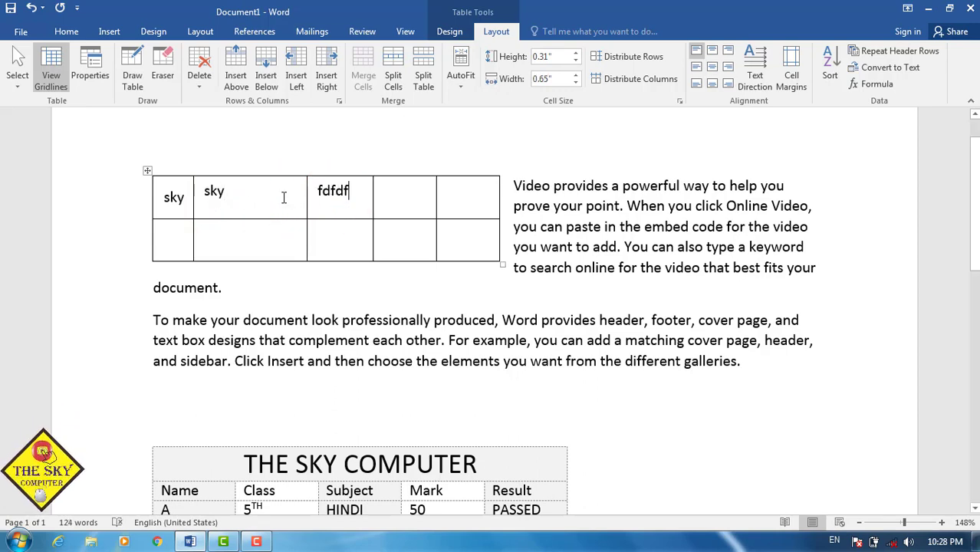
Narrow the second cell of the first row until its border sits close to the text "sky"
click(235, 205)
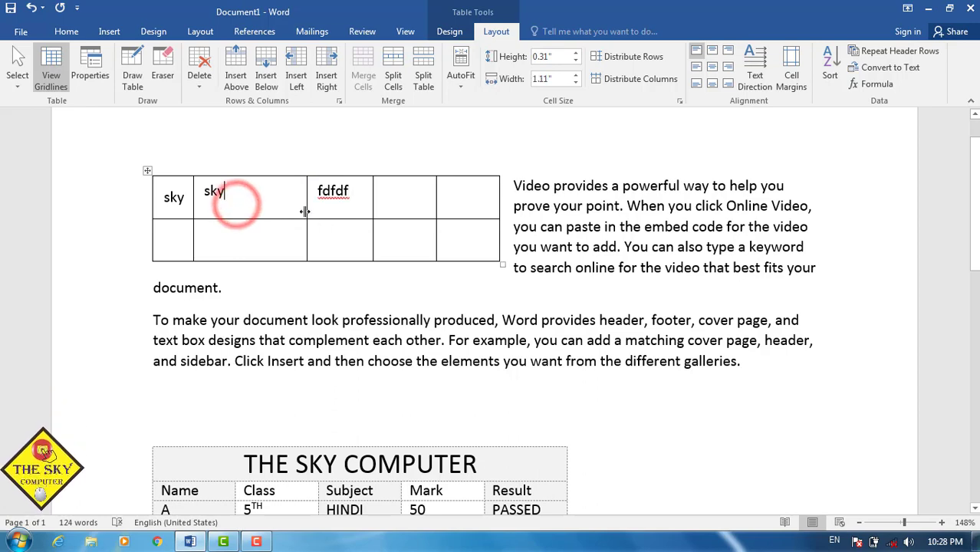
drag(244, 205, 232, 208)
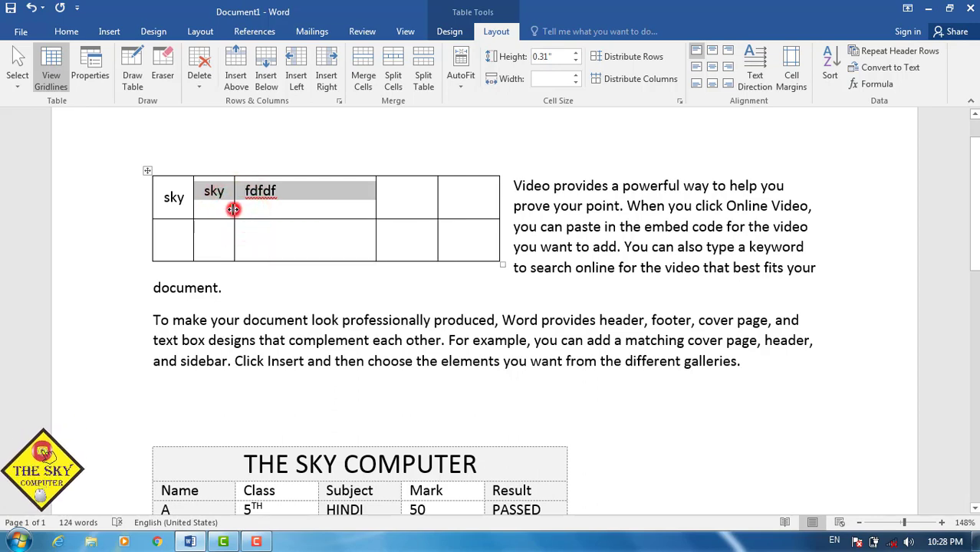
drag(233, 209, 223, 208)
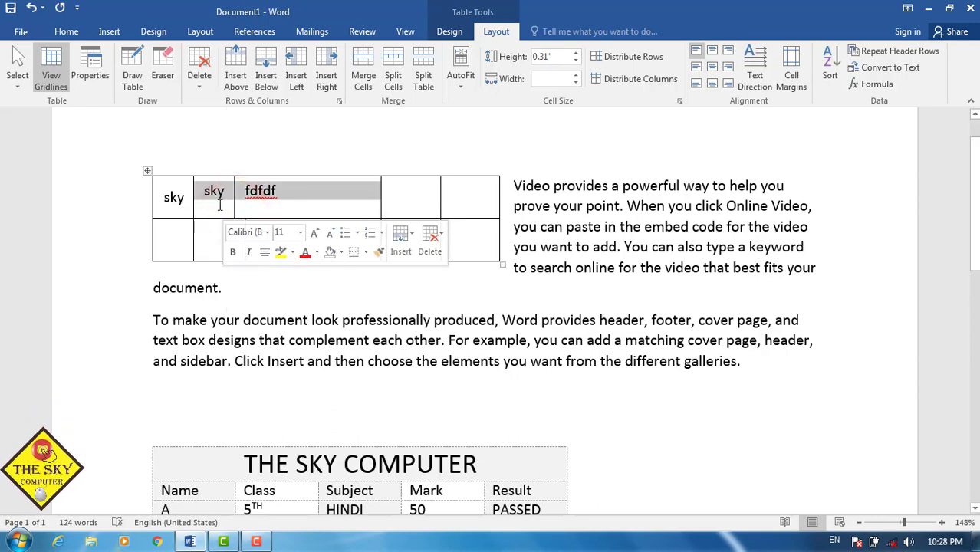
click(267, 196)
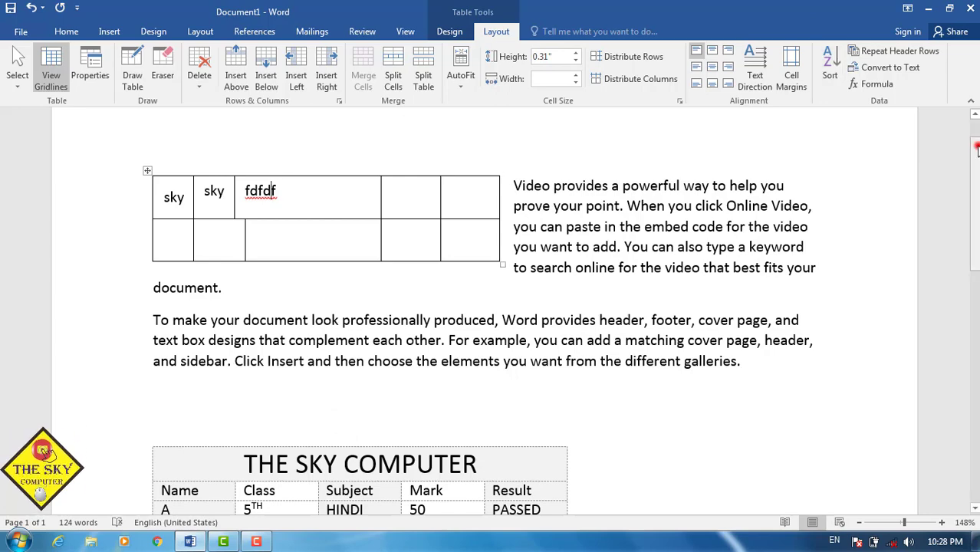
Rejoin the separate table with rows B, C and D to the THE SKY COMPUTER table directly below row A
drag(973, 142, 972, 227)
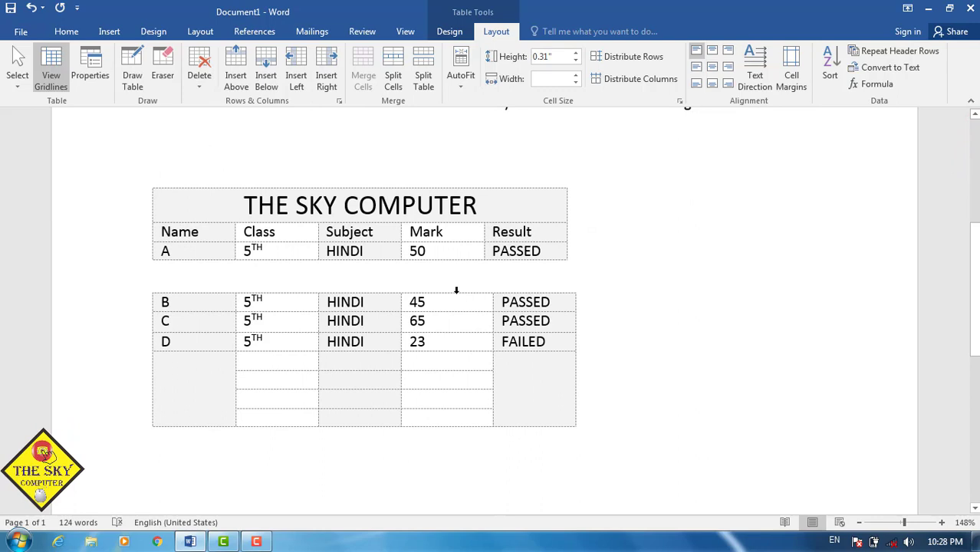
click(158, 289)
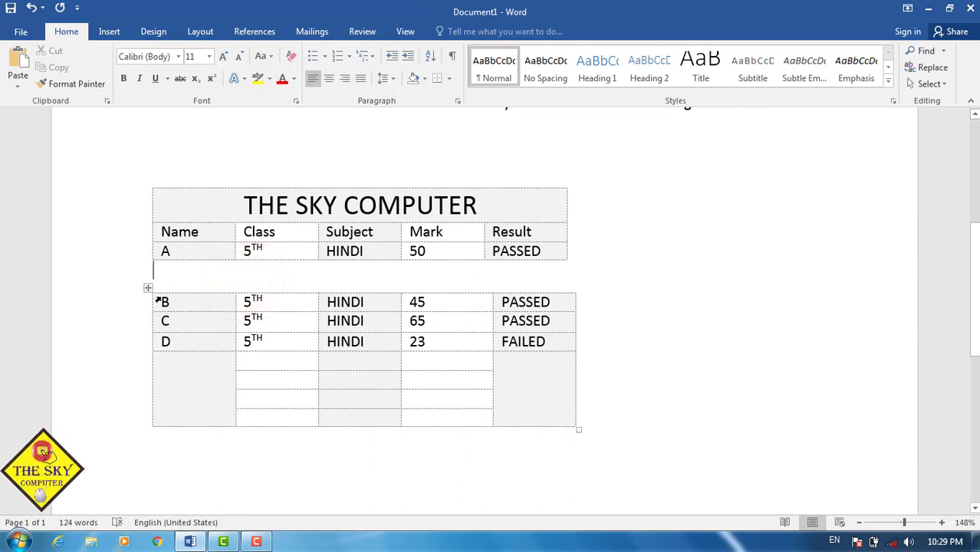
drag(148, 270, 146, 258)
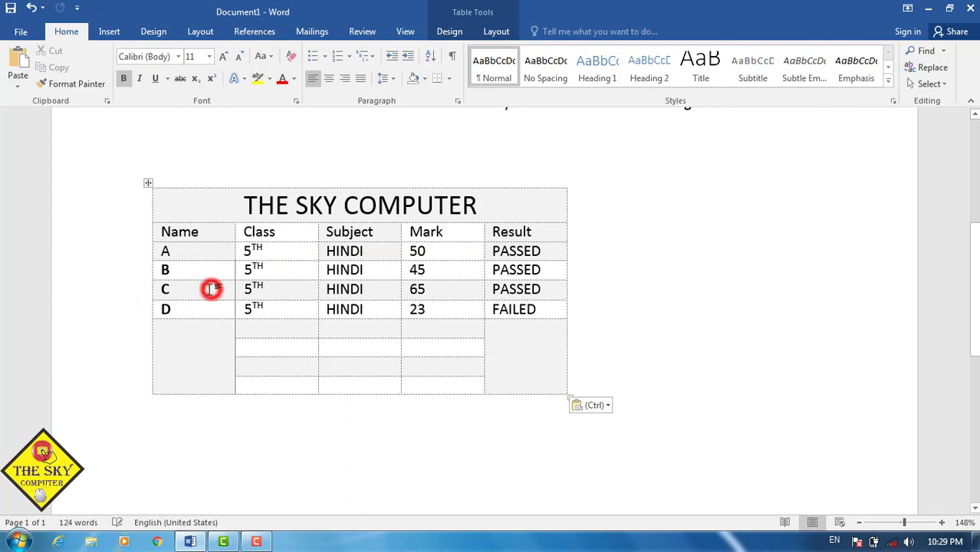
Try to sort the THE SKY COMPUTER table from row A of the Name column
click(178, 232)
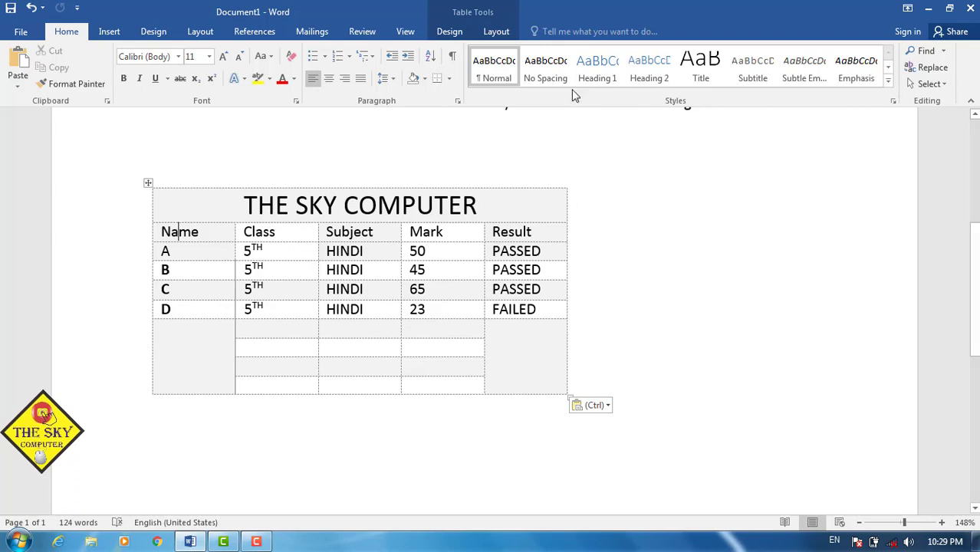
click(488, 34)
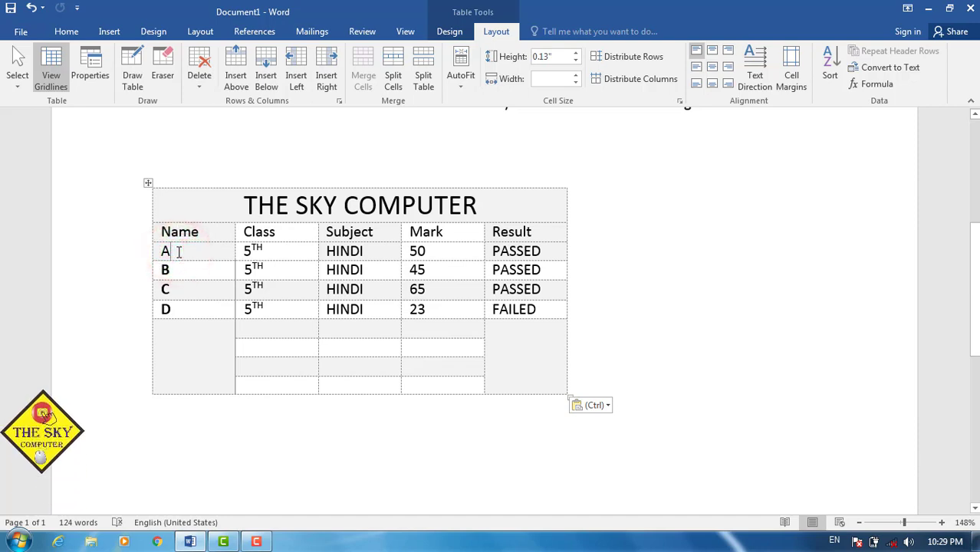
click(835, 62)
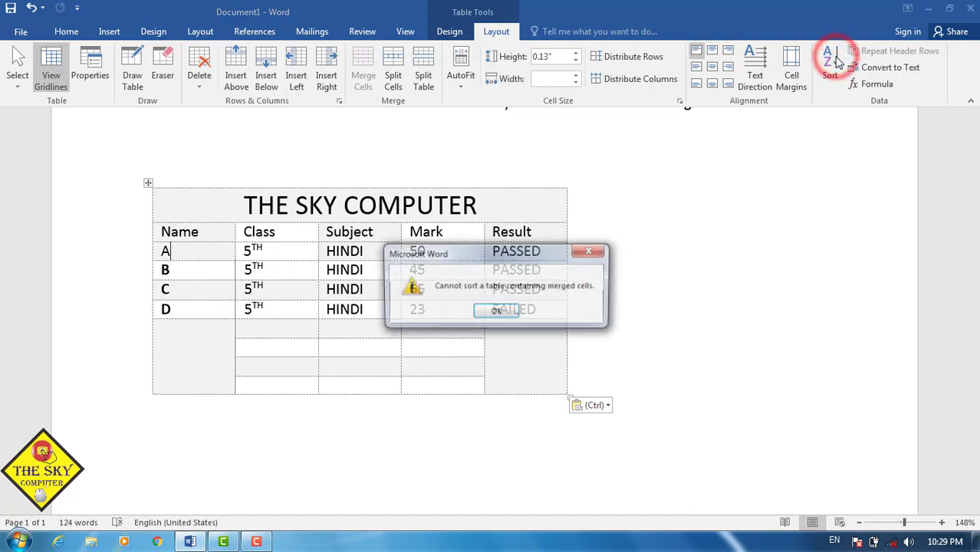
click(499, 313)
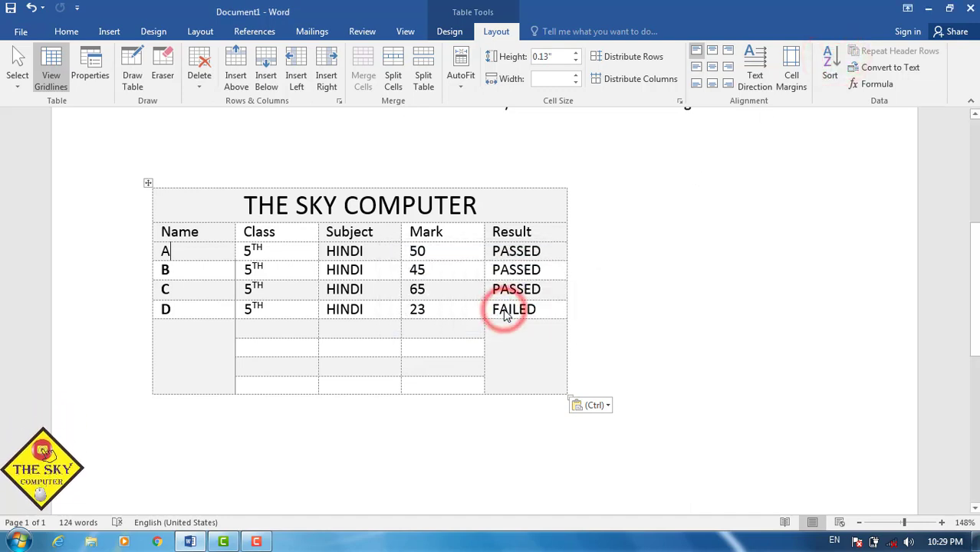
Delete the merged blank cell below D, shifting cells left, and remove all remaining blank rows under row D
click(211, 347)
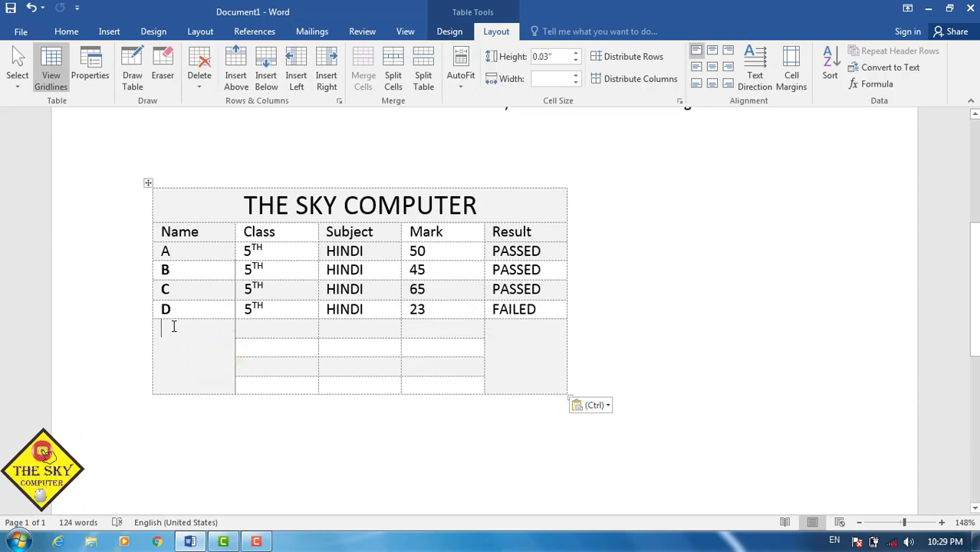
click(199, 77)
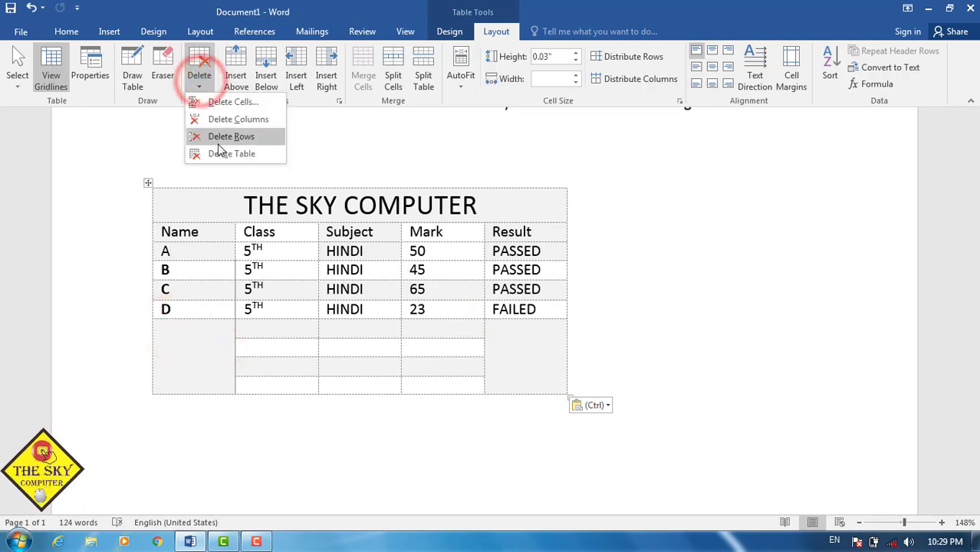
click(223, 102)
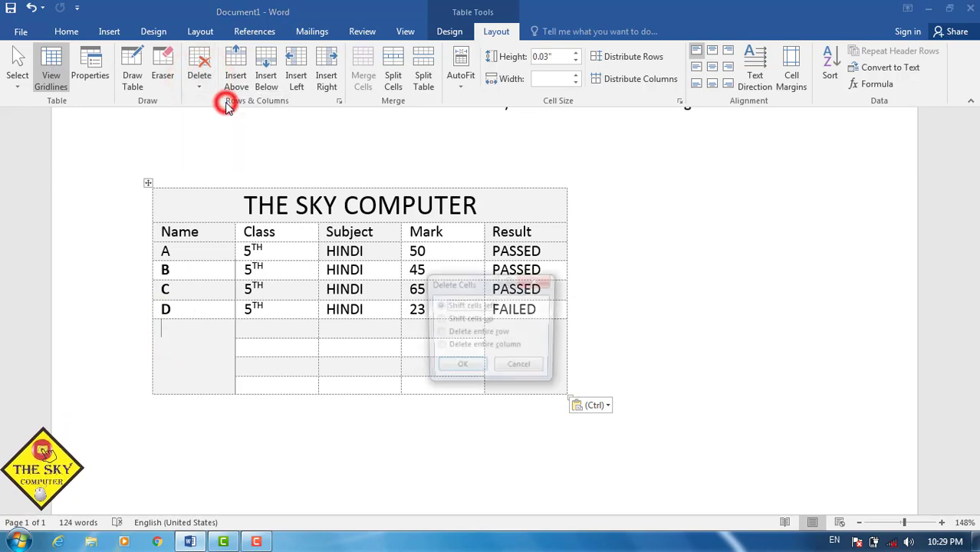
click(461, 370)
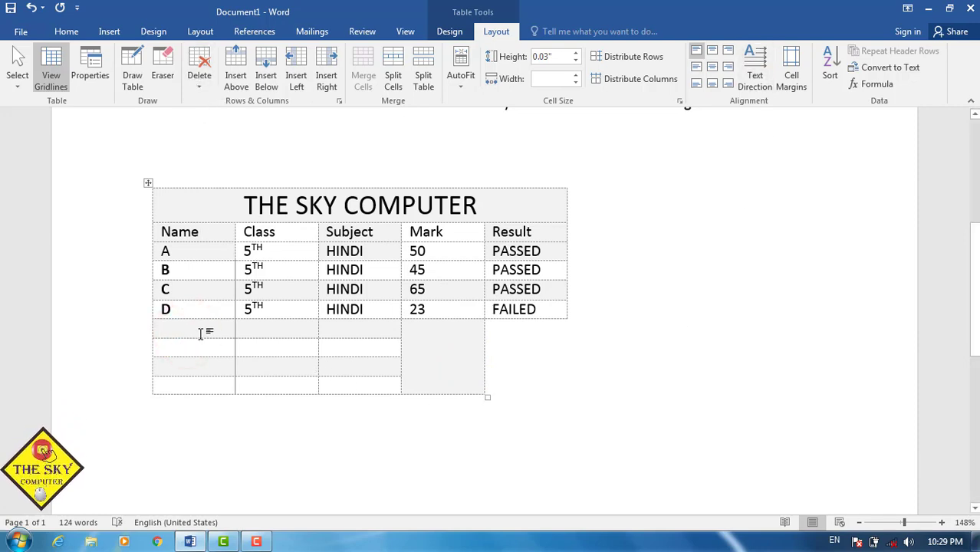
drag(201, 335, 431, 370)
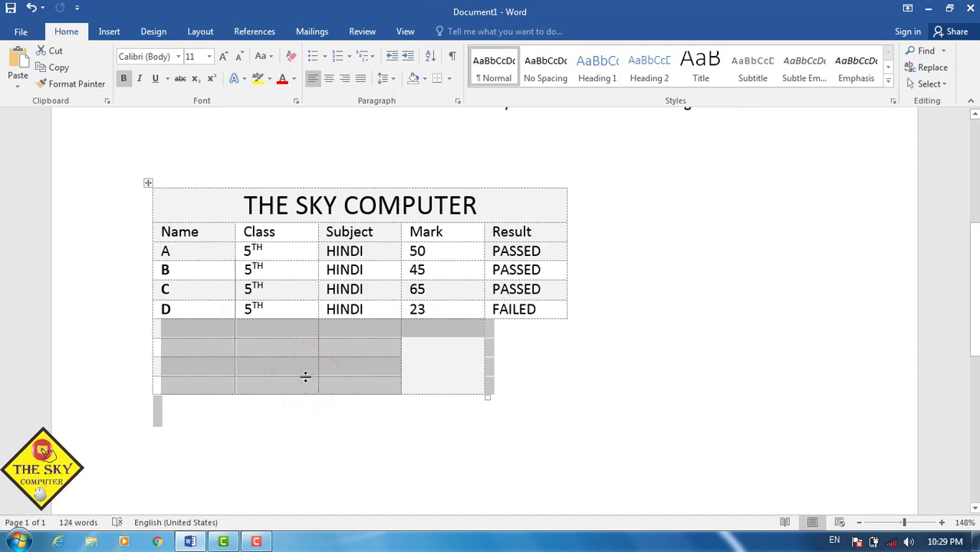
key(BackSpace)
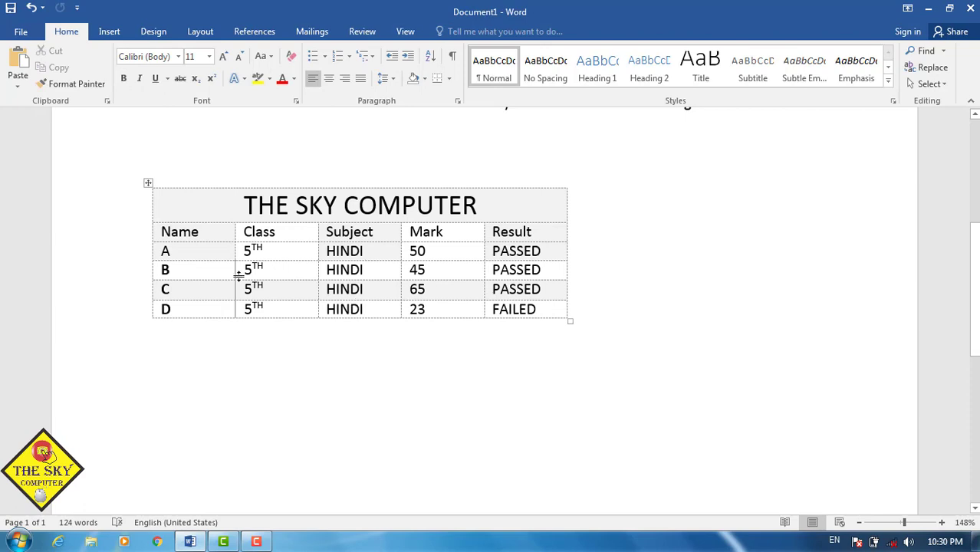
click(170, 247)
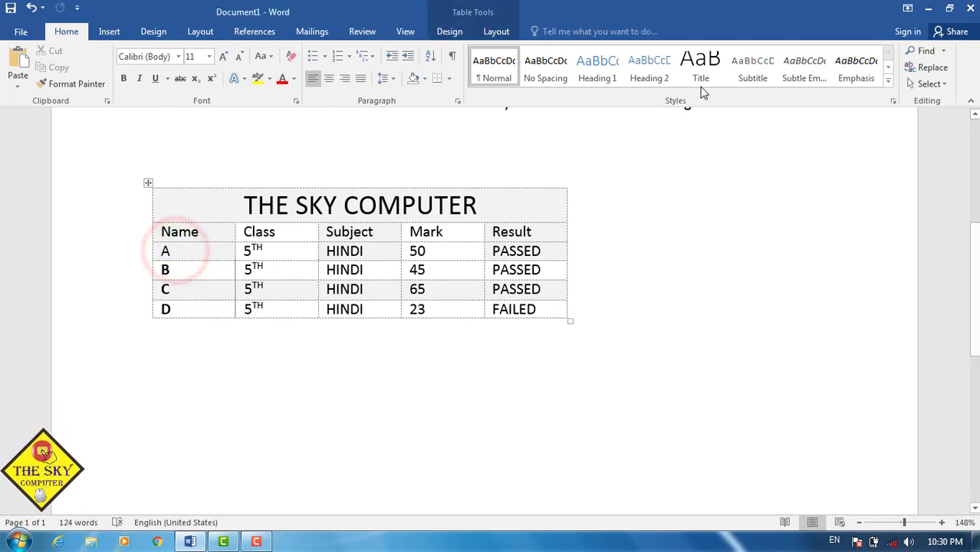
click(492, 32)
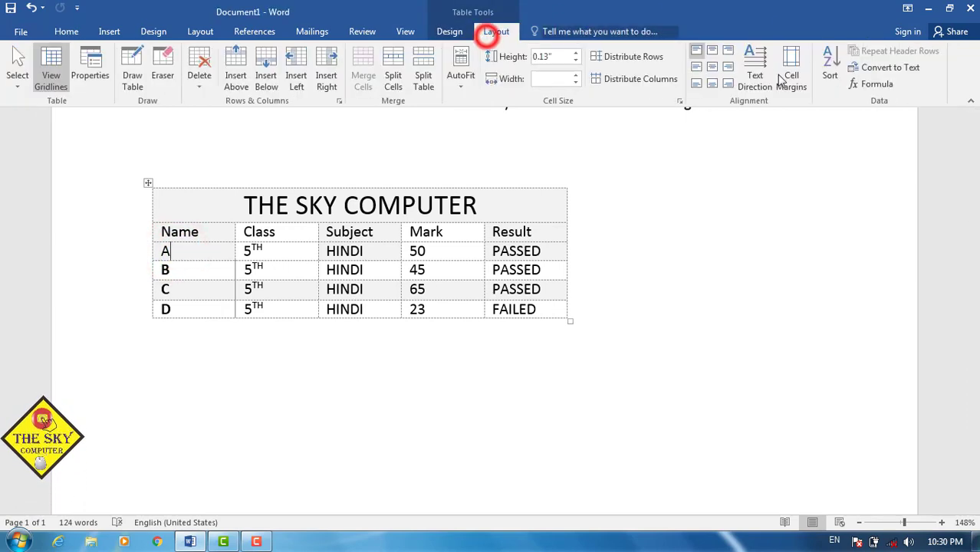
click(829, 63)
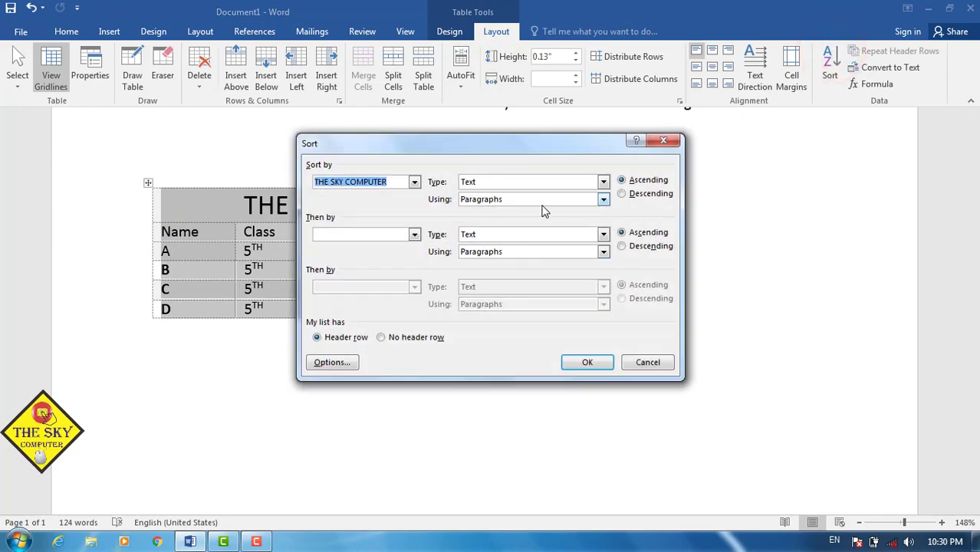
drag(566, 143, 579, 181)
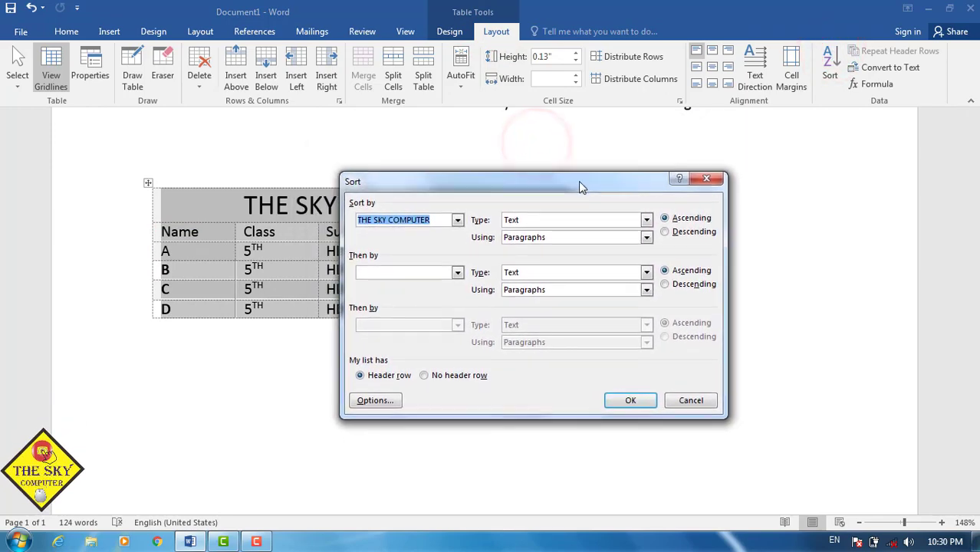
click(705, 178)
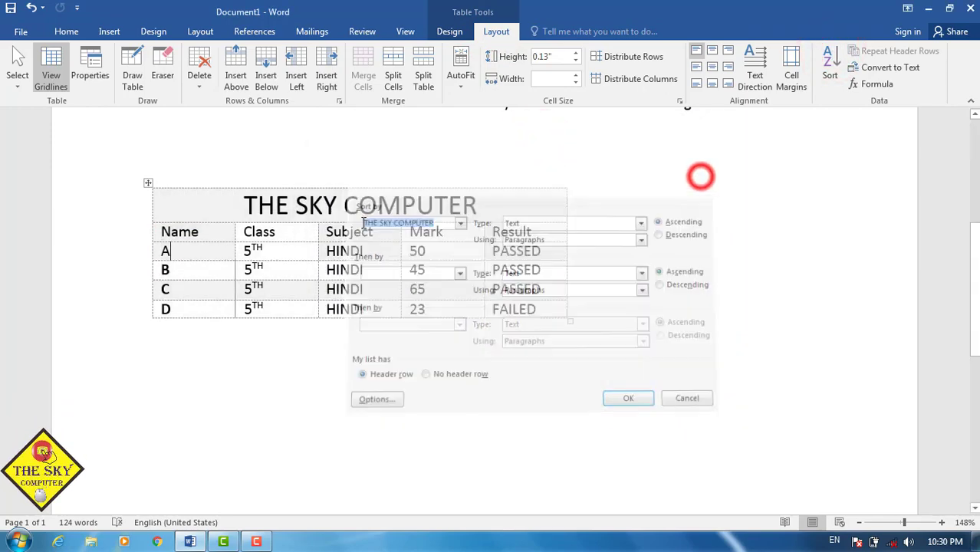
click(191, 249)
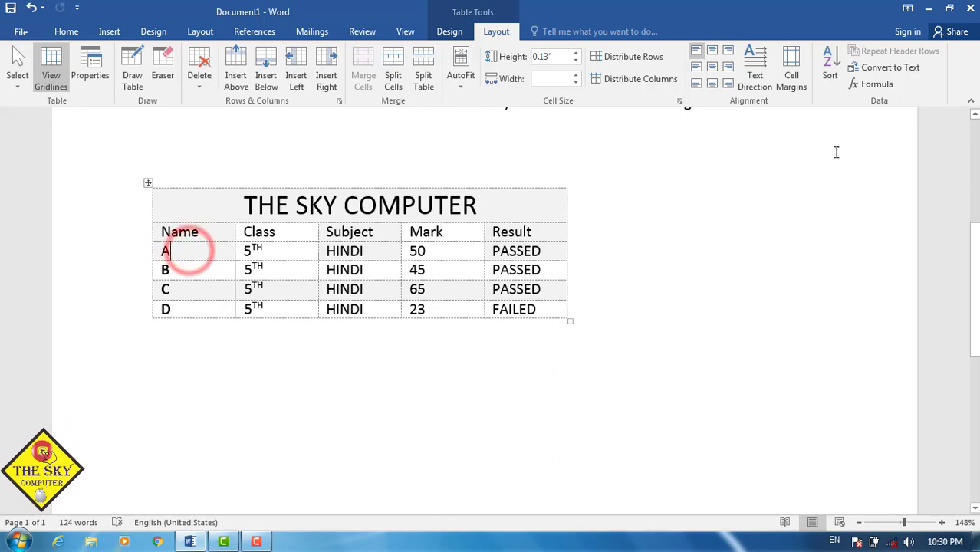
click(833, 67)
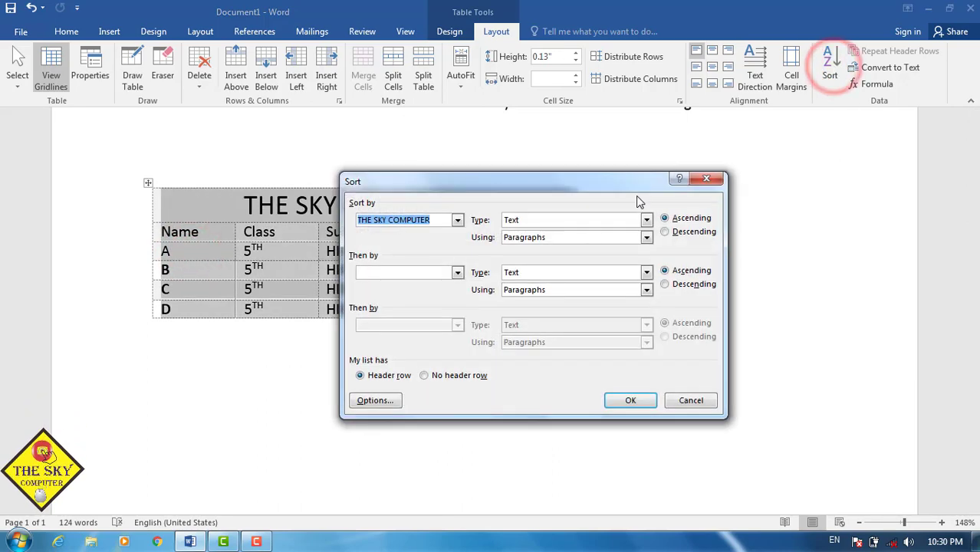
click(706, 179)
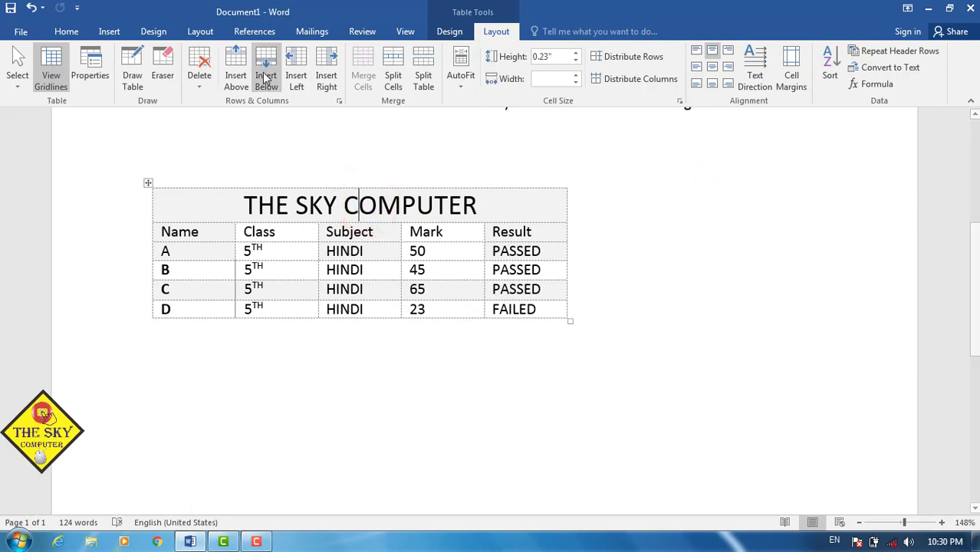
Delete the THE SKY COMPUTER title row and sort the table by Name in ascending order, treating the first row as a header
click(197, 77)
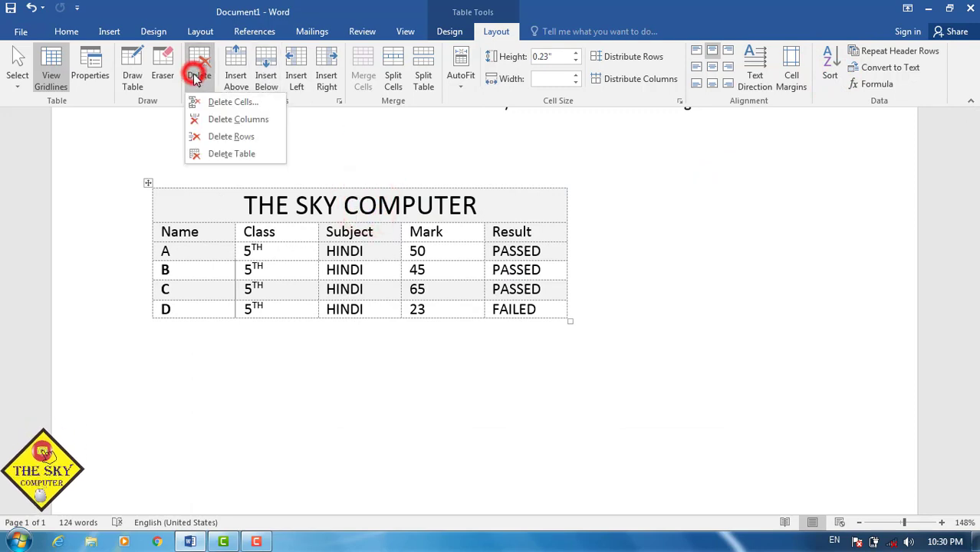
click(229, 138)
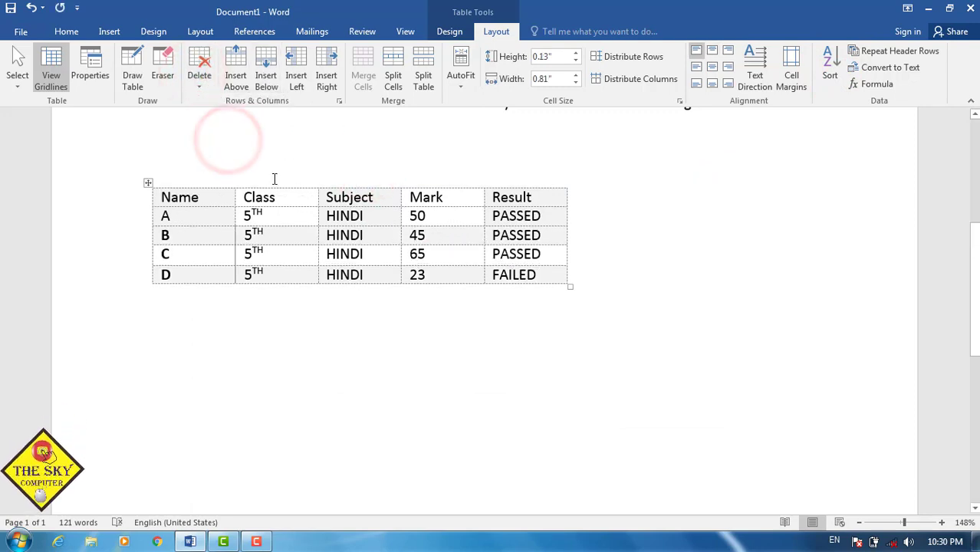
click(828, 63)
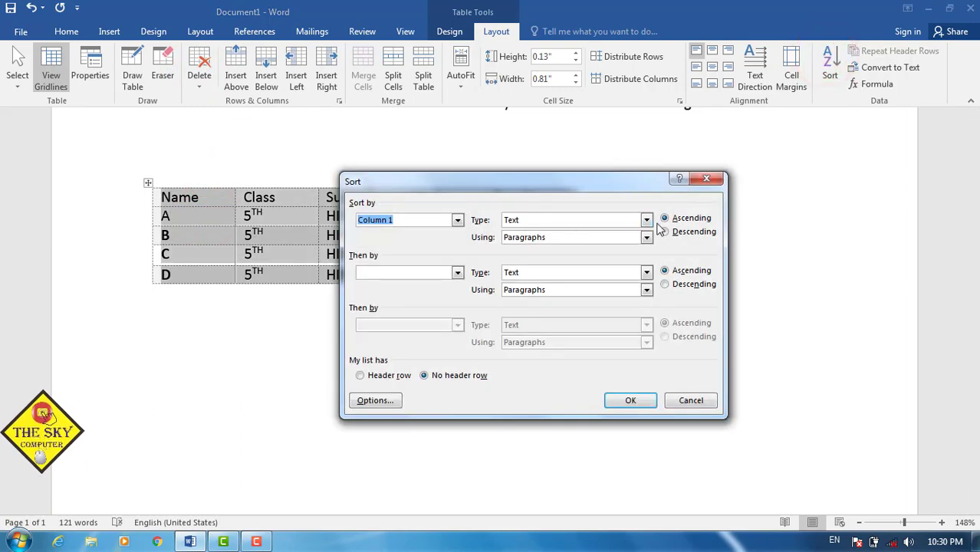
click(458, 222)
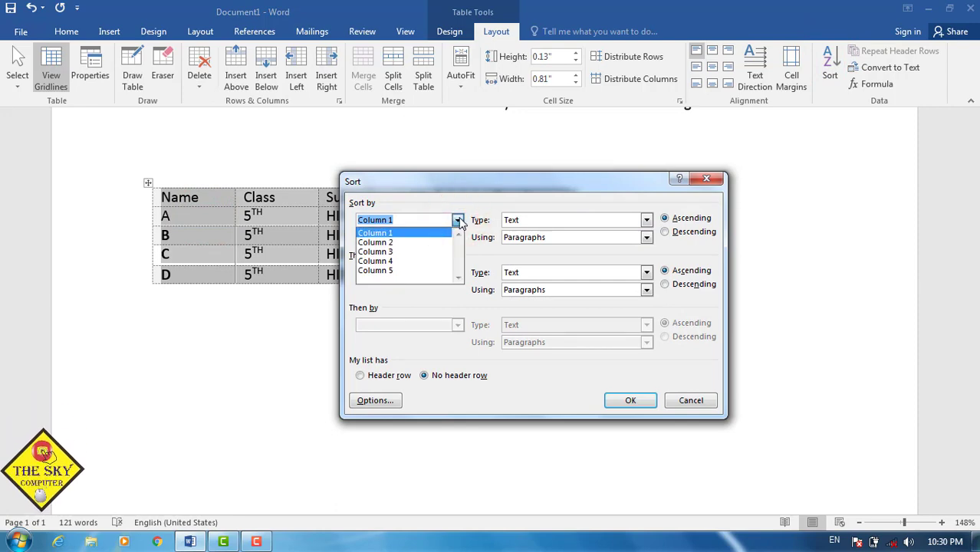
click(459, 221)
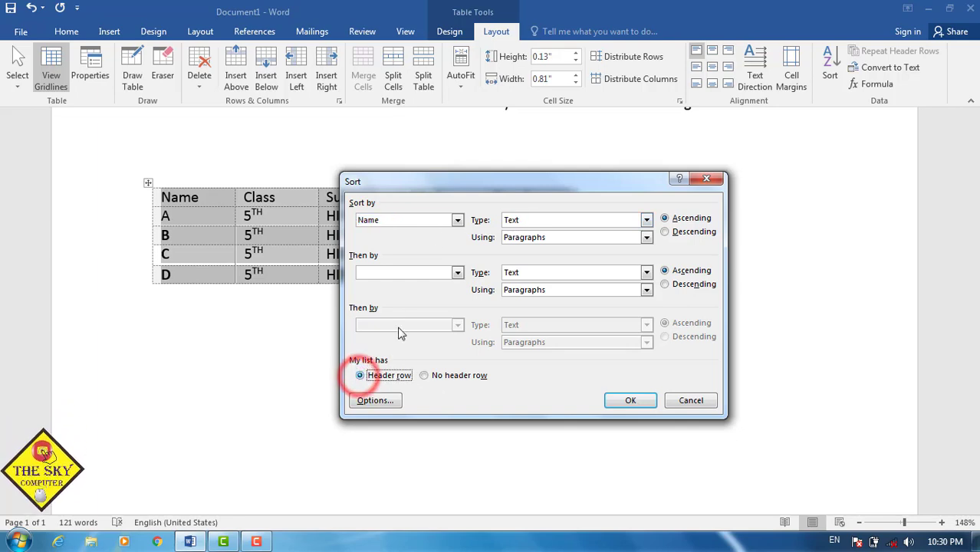
click(458, 221)
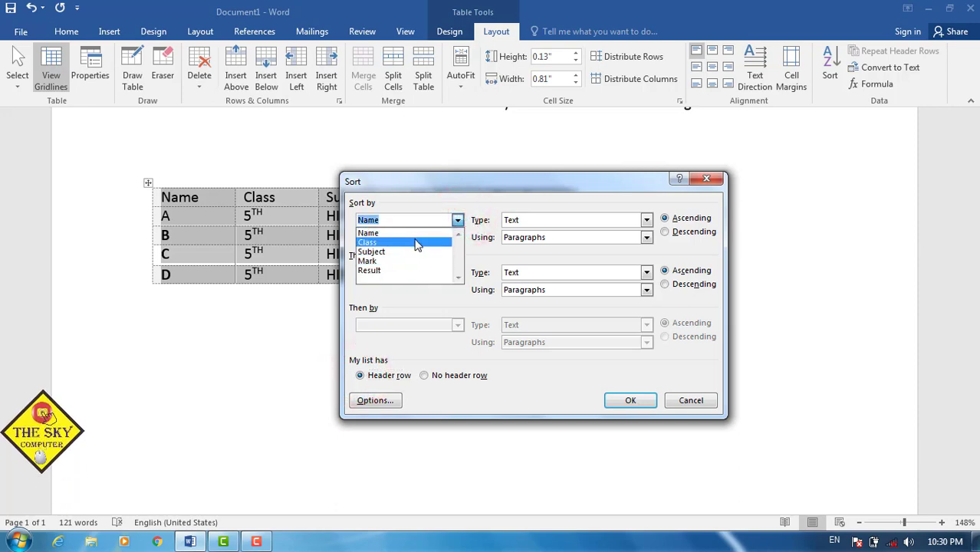
click(392, 233)
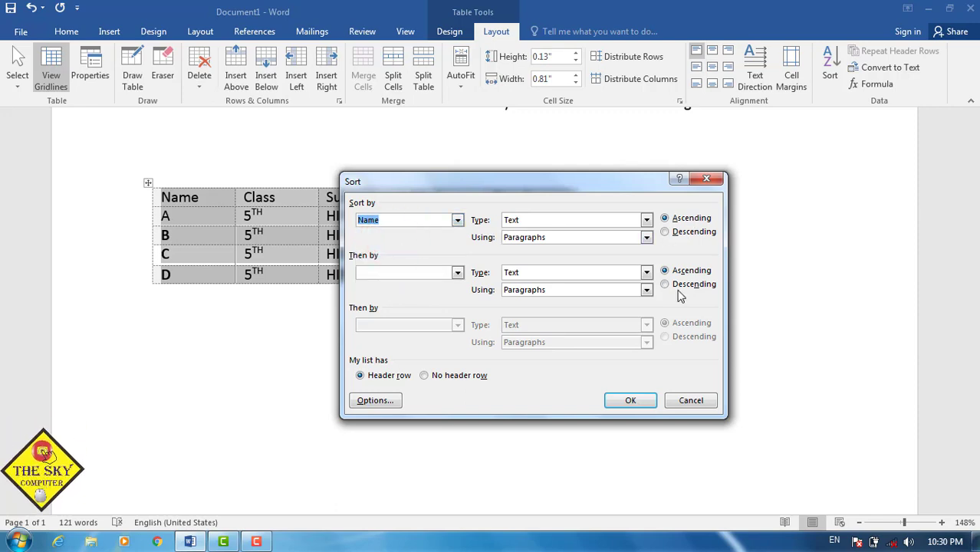
click(630, 400)
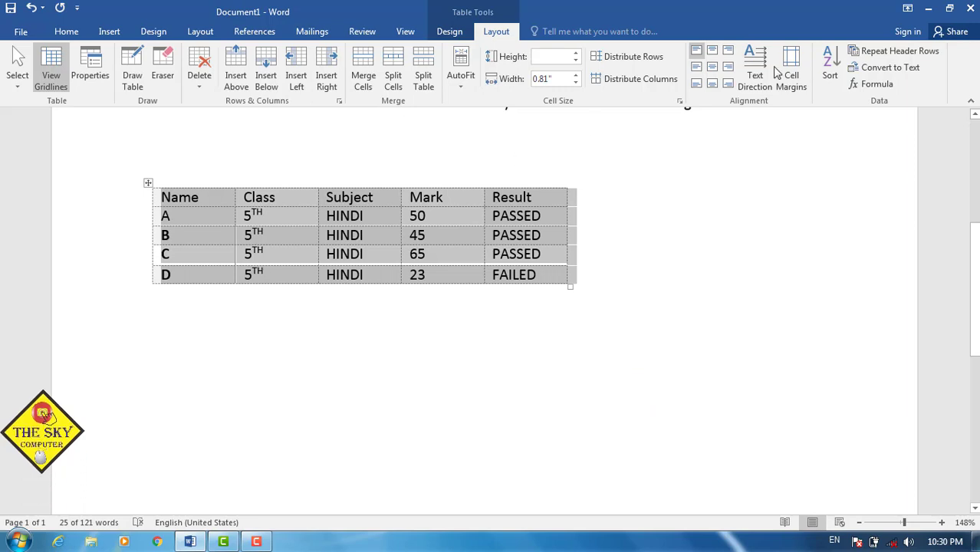
Sort the table by Name in descending order with the header row excluded from sorting
click(830, 65)
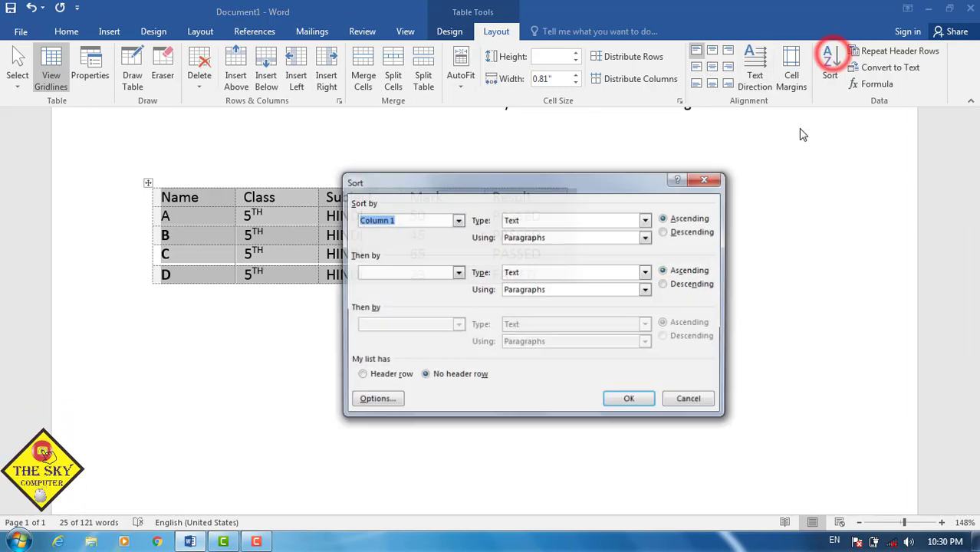
click(665, 232)
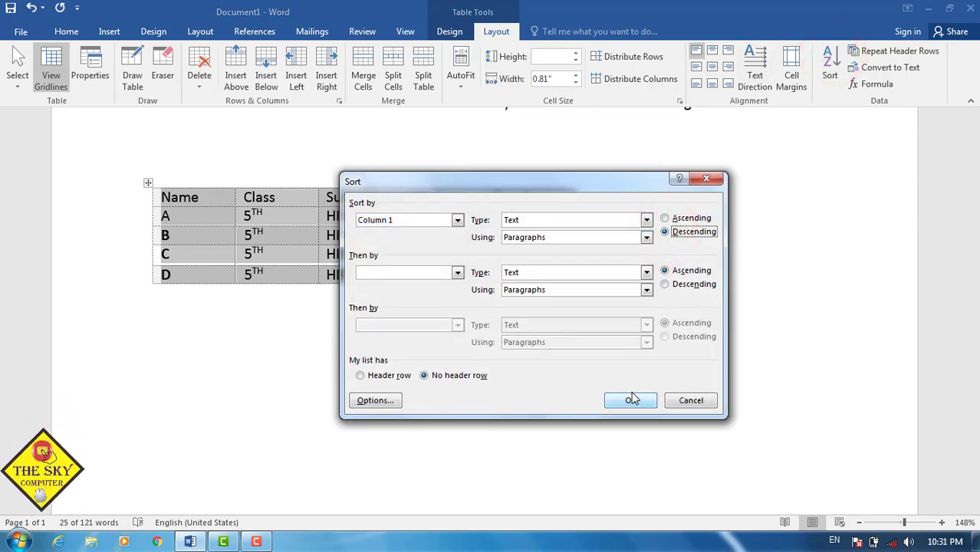
click(376, 377)
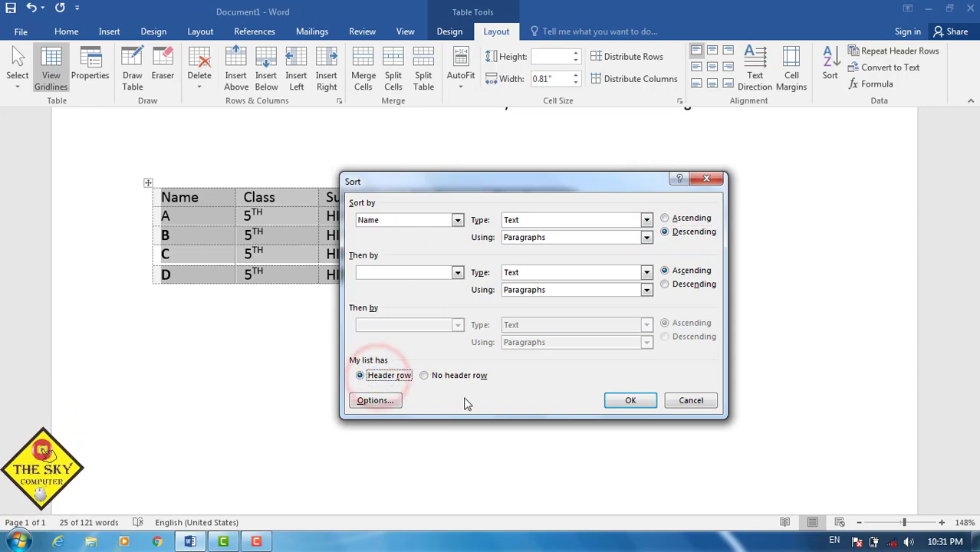
click(629, 402)
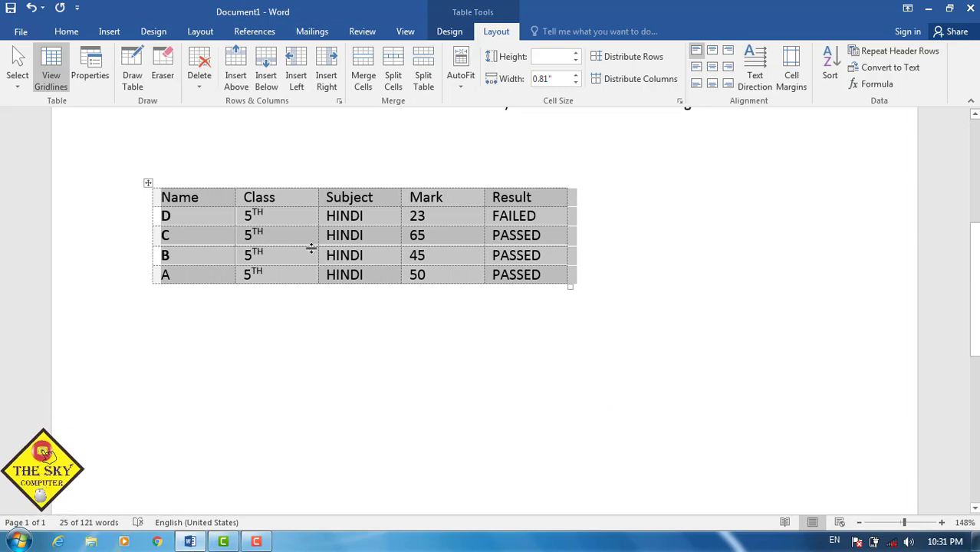
Sort the Name/Class/Subject table by the Mark column as numbers in descending order, treating the first row as a header
click(828, 66)
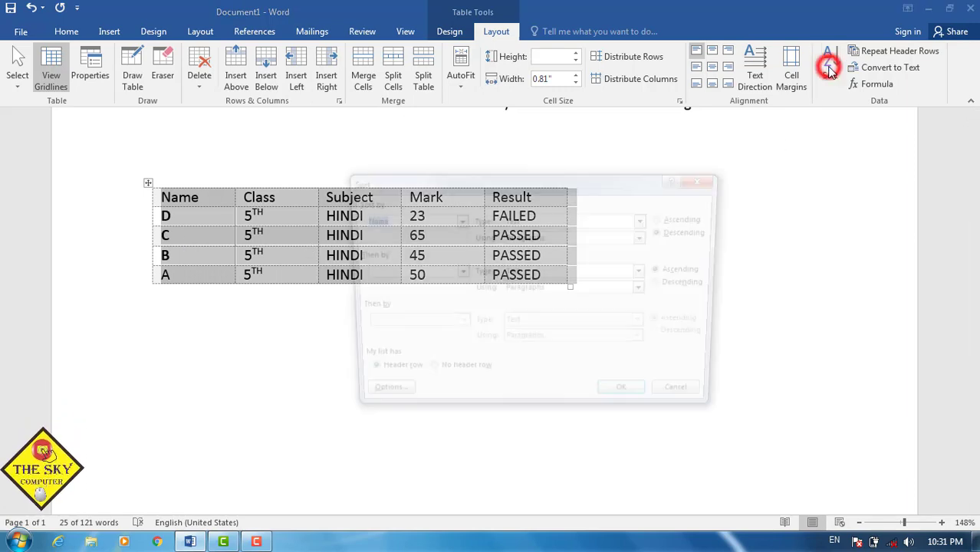
click(458, 221)
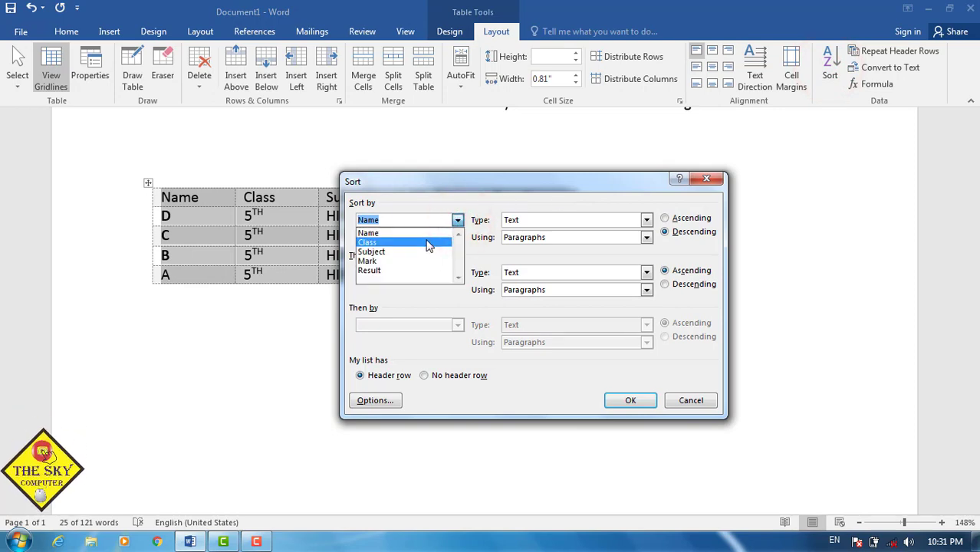
click(453, 182)
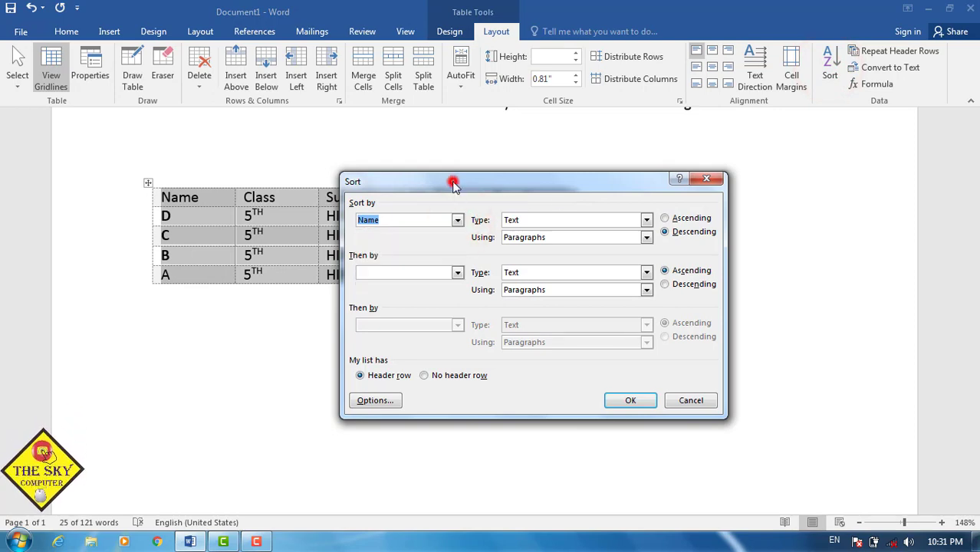
drag(521, 183, 671, 150)
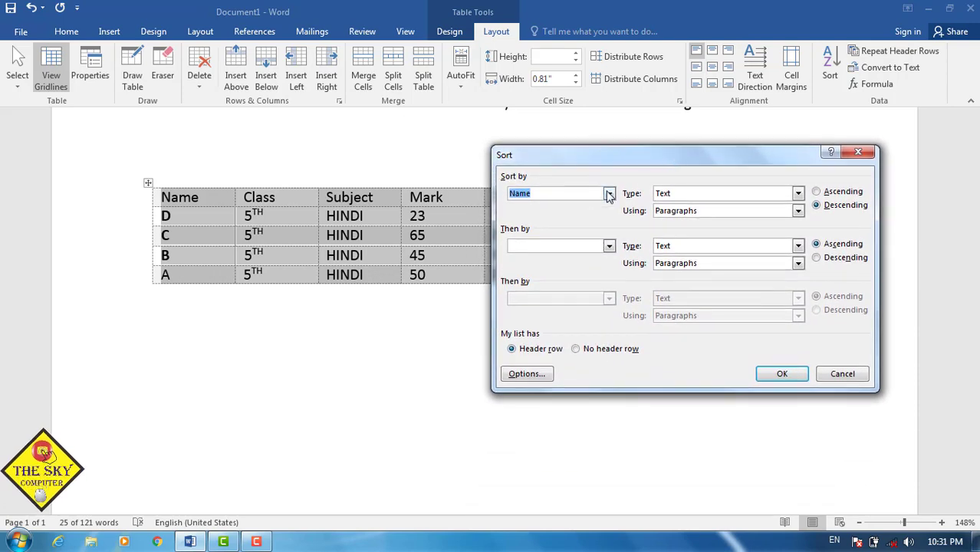
click(608, 193)
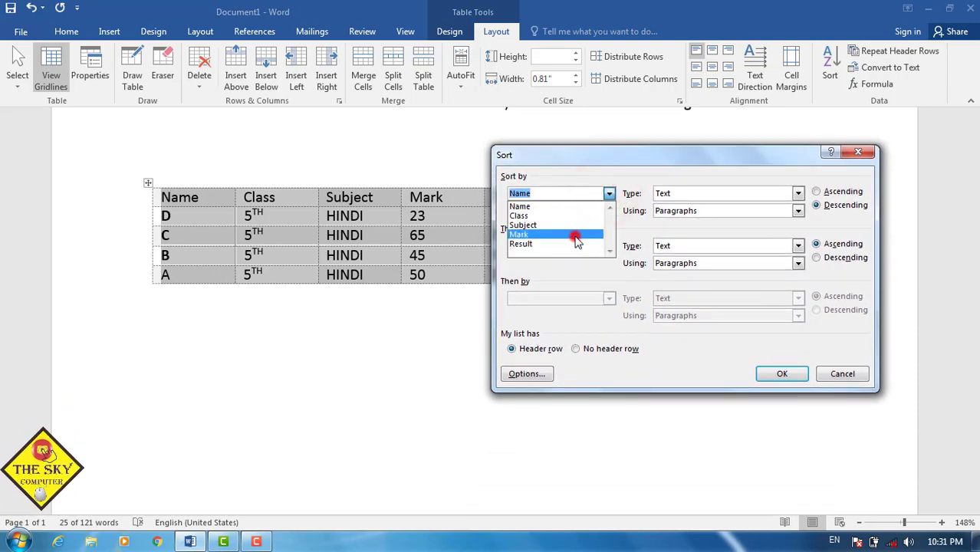
click(575, 235)
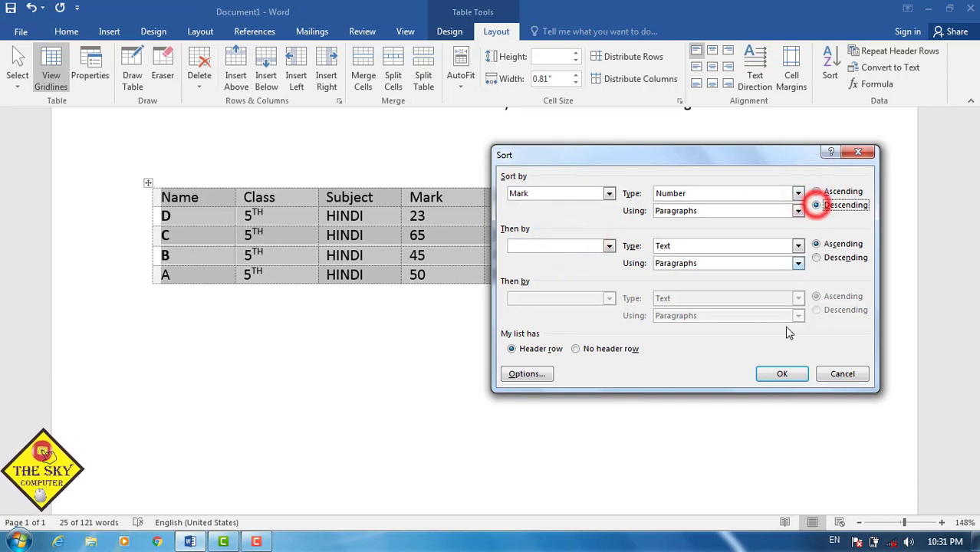
click(781, 373)
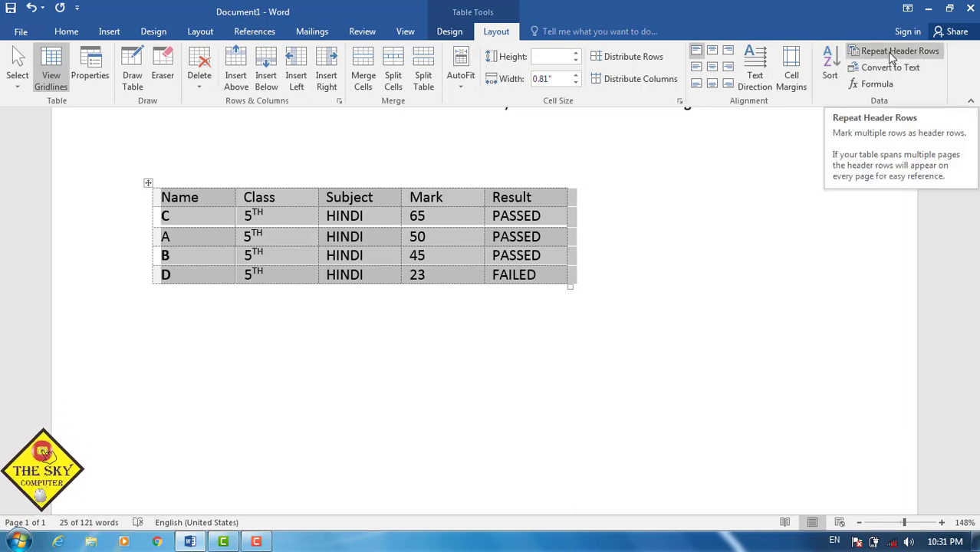
Try converting the marks table to text separated by tabs, and undo the conversion
click(606, 327)
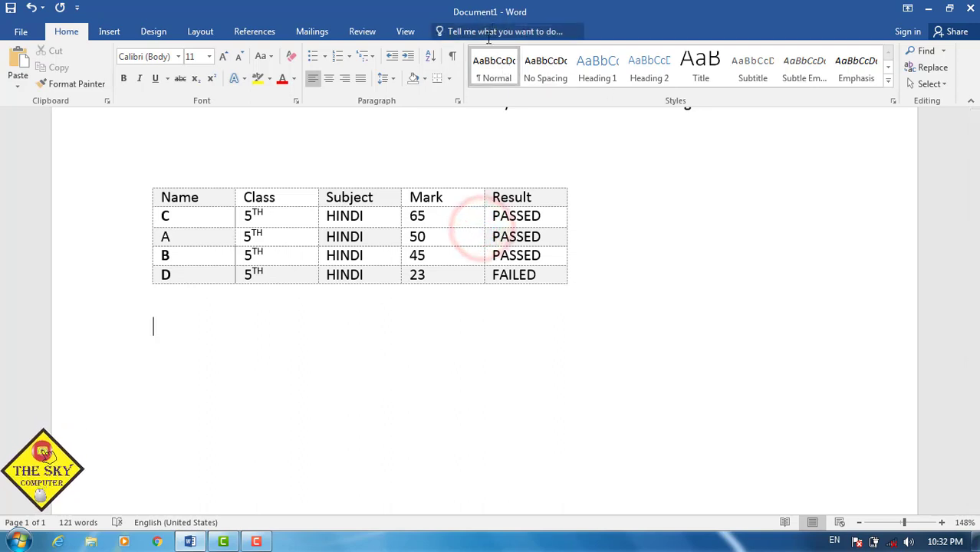
click(470, 218)
click(496, 32)
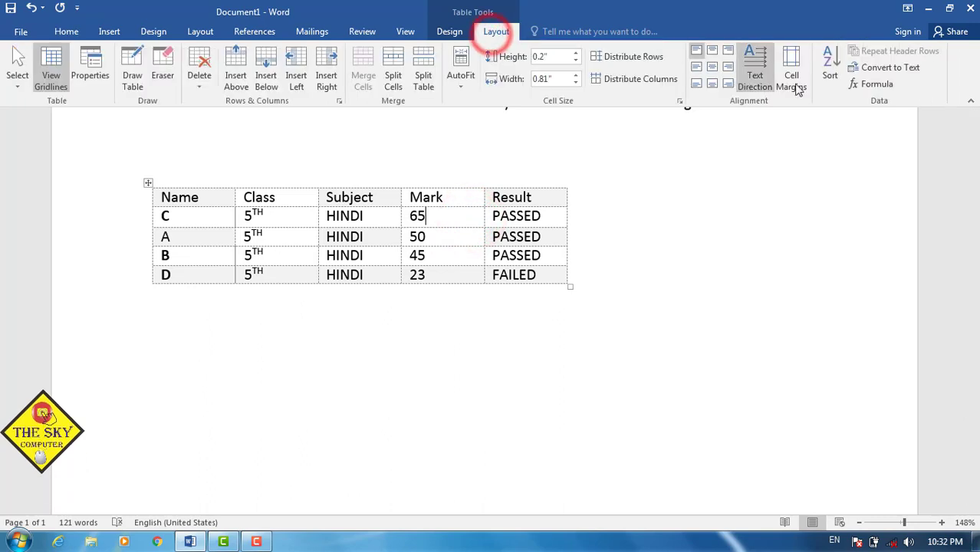
click(894, 69)
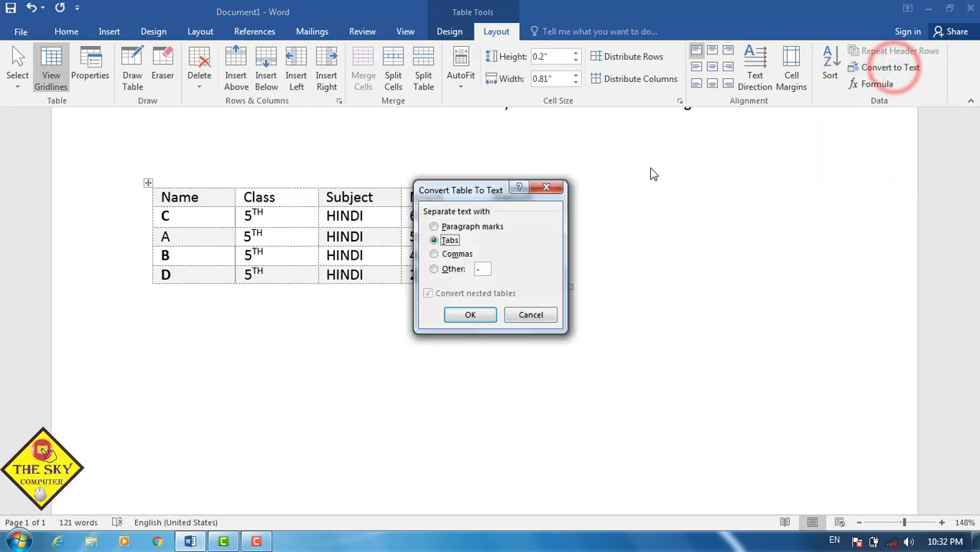
click(461, 312)
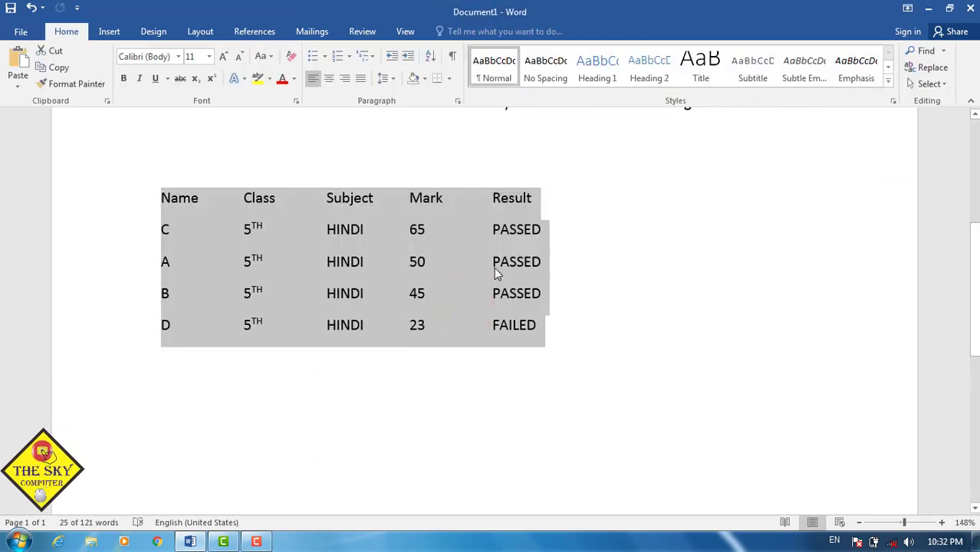
click(495, 265)
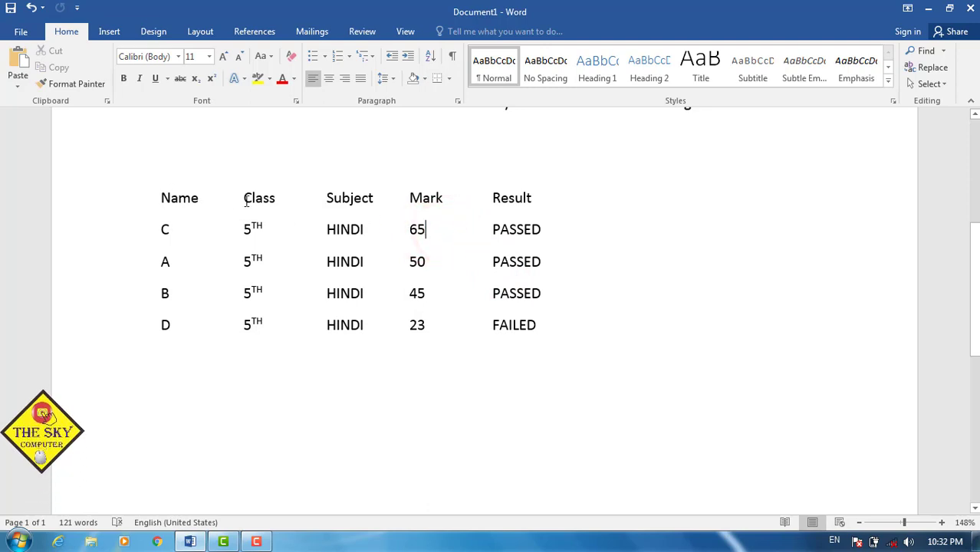
key(ctrl+z)
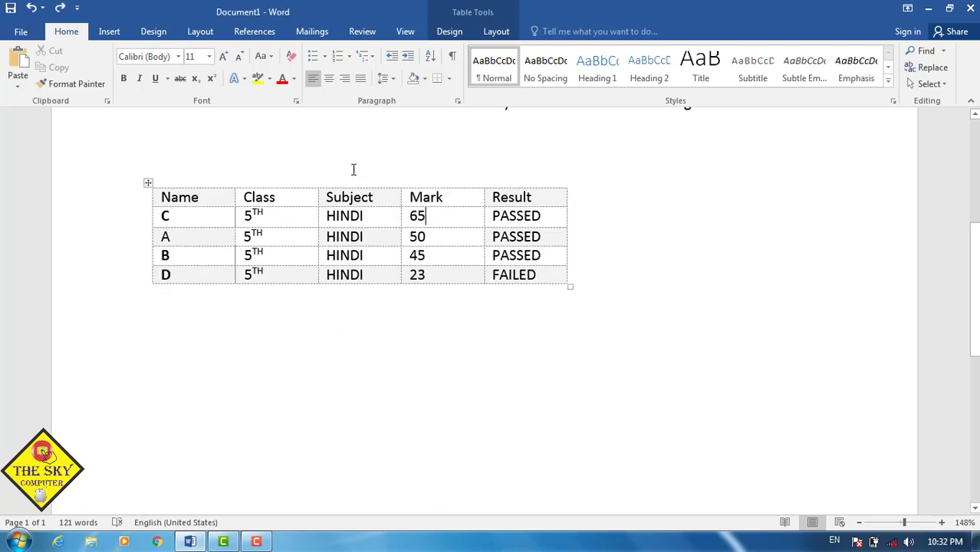
Try converting the marks table to text separated by paragraph marks, and undo the conversion
click(491, 36)
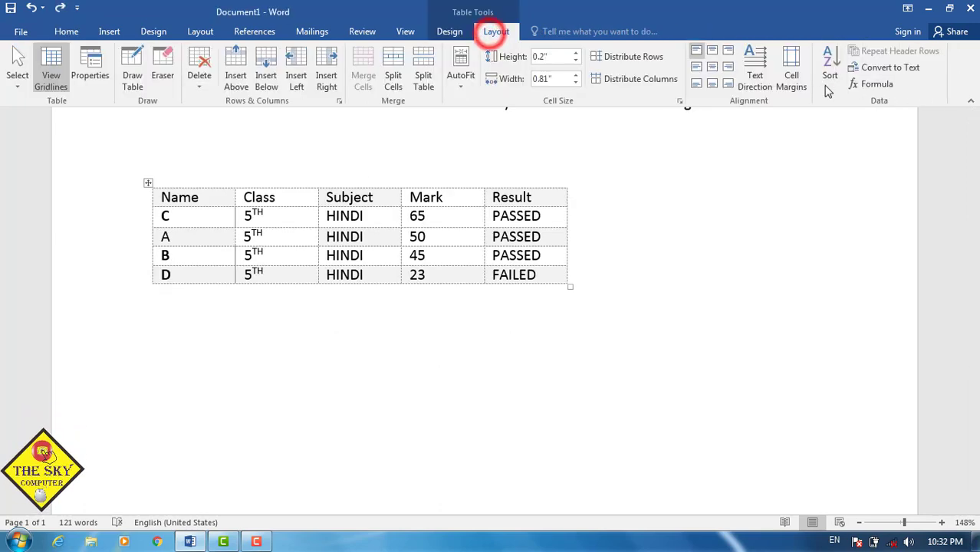
click(884, 69)
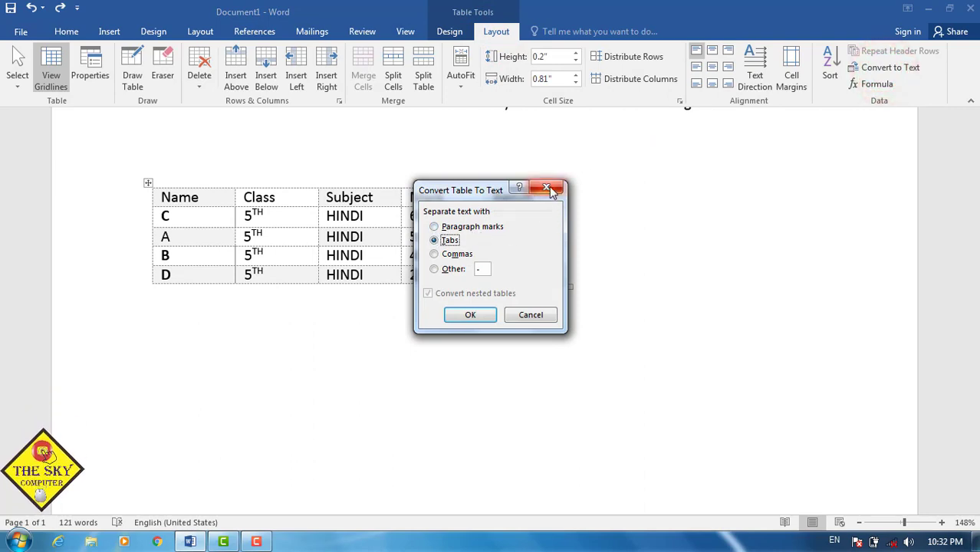
click(471, 228)
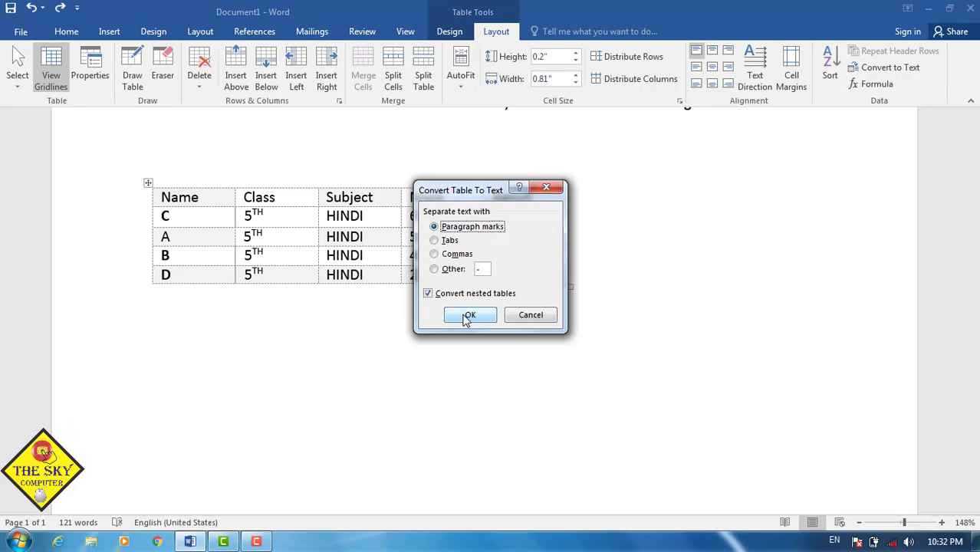
click(470, 316)
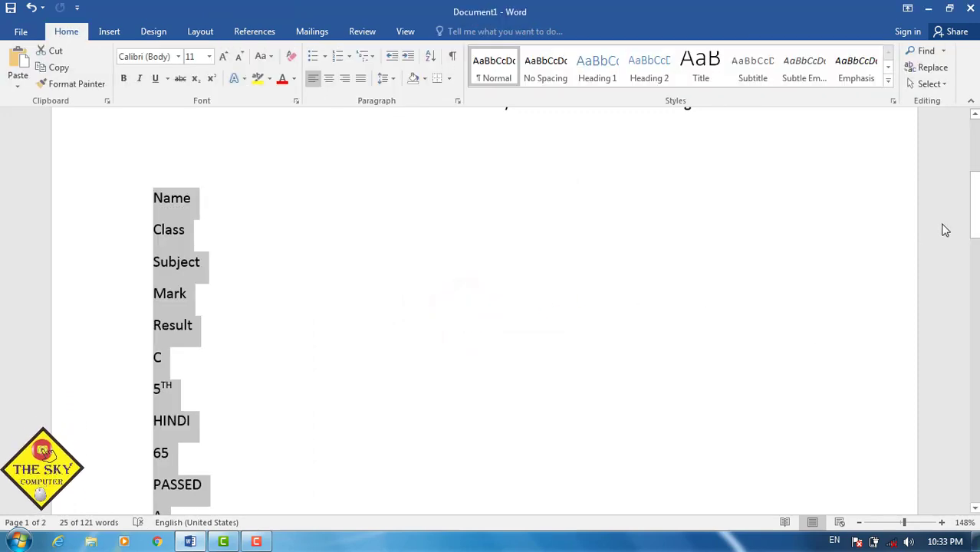
drag(974, 209, 975, 239)
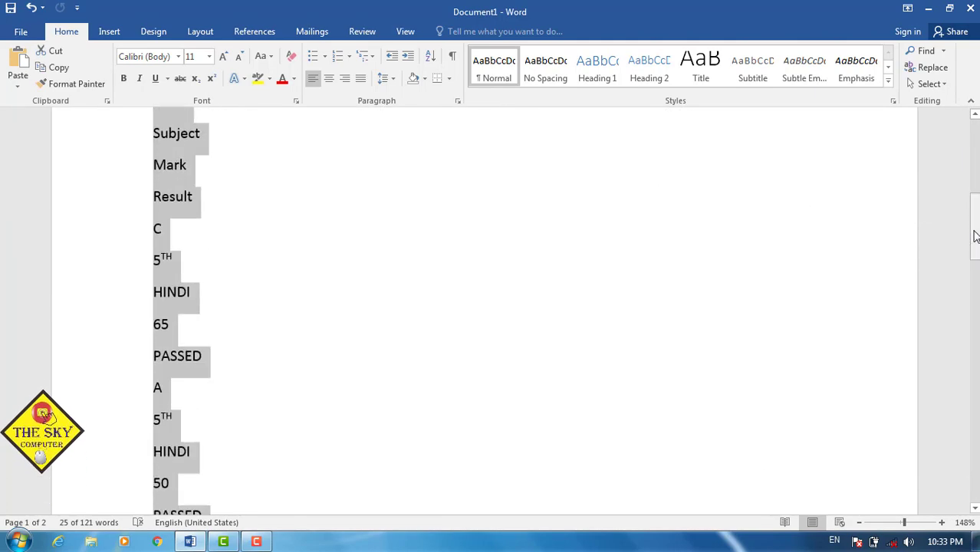
key(ctrl+z)
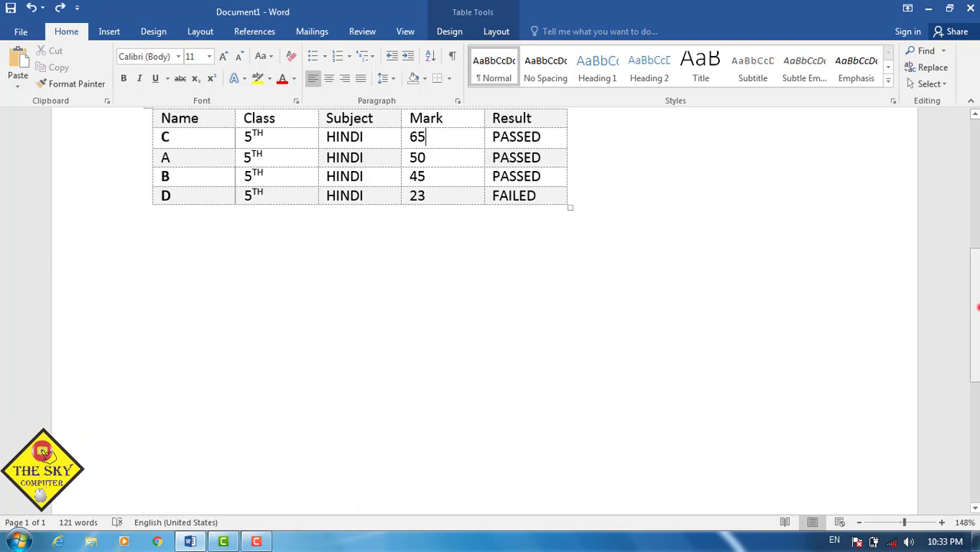
Extend "fdfdf" in the upper table with "gdfghfhfgjhnfgjhnfghng" and add the filler lines Fgngfhnfghngf, Hnjfgjhngjnjgh, Nghjgh, Jfgjhfgjhj and gh
drag(978, 307, 975, 194)
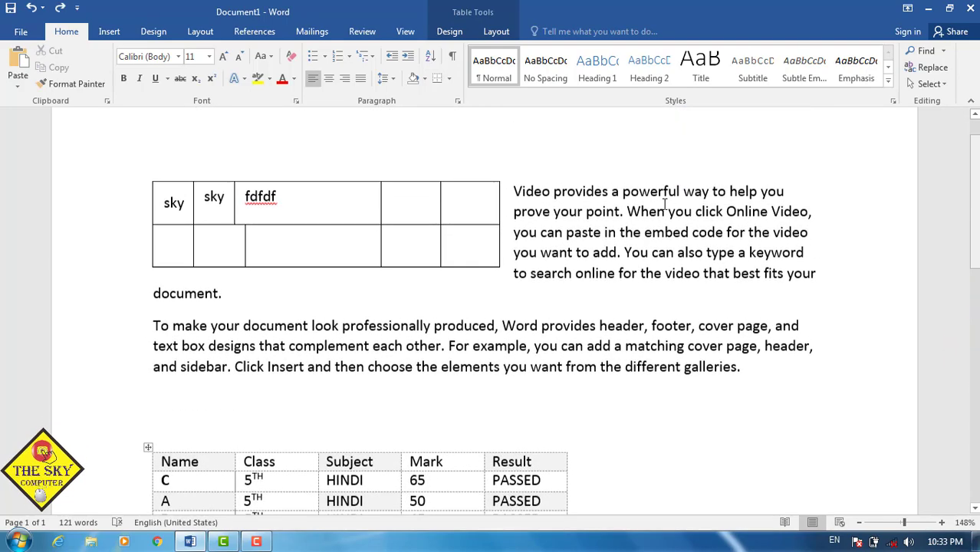
triple_click(289, 204)
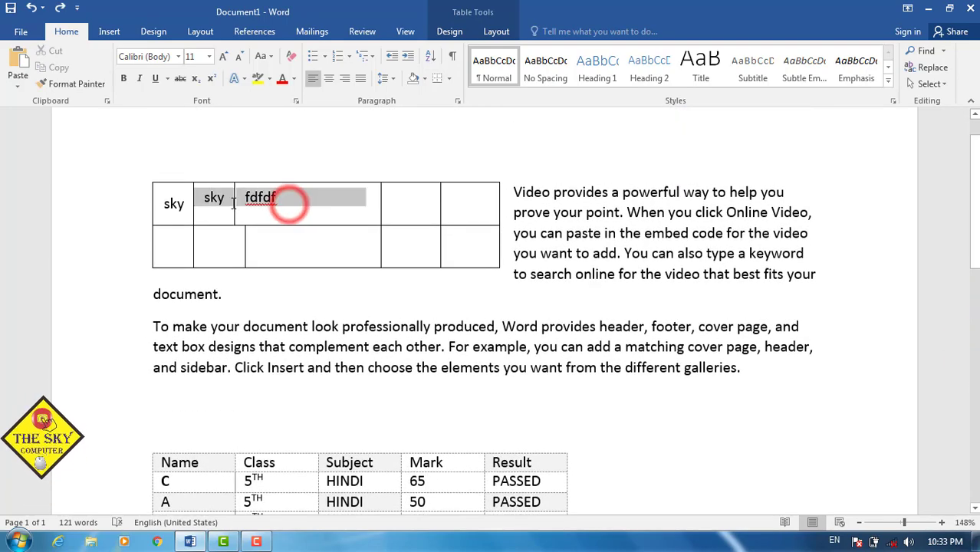
click(299, 207)
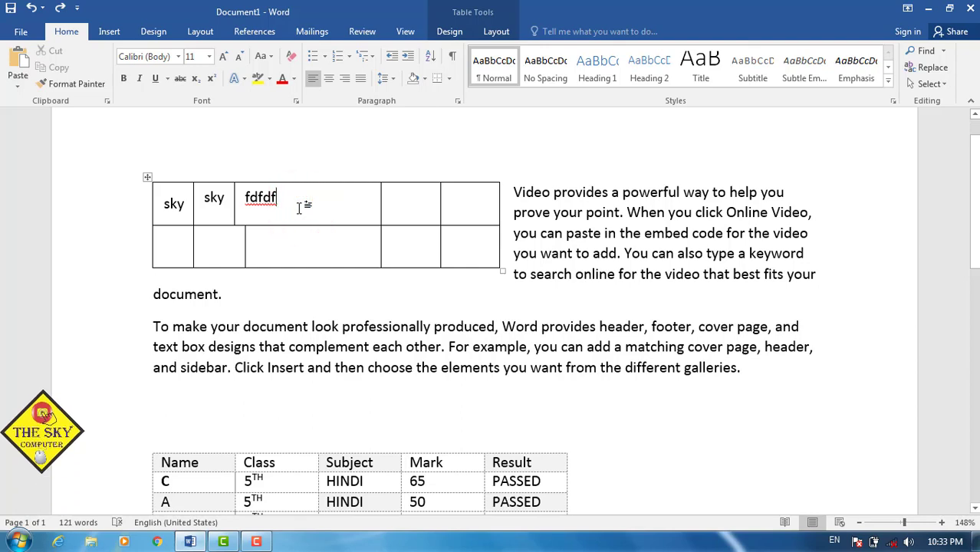
text(gdfghfhfgjhnfgjhnfghng)
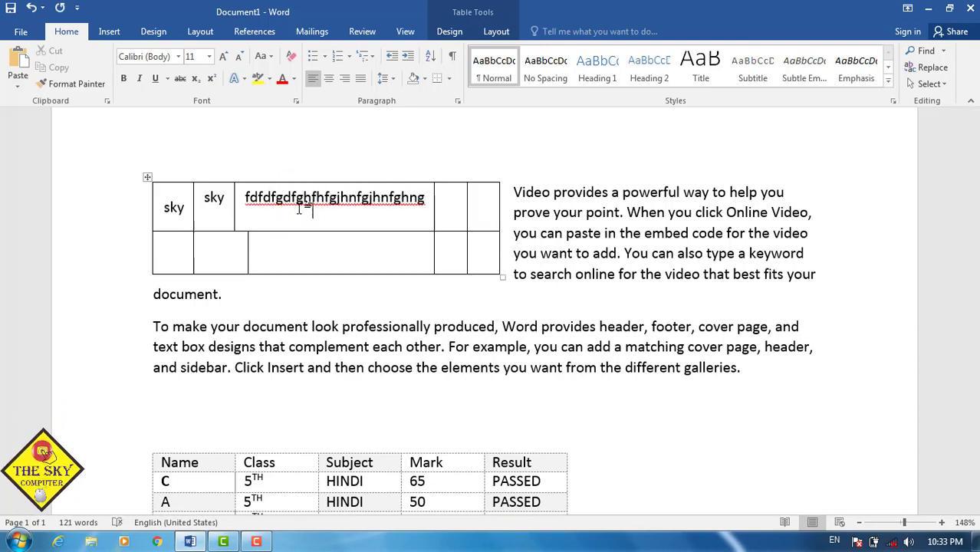
key(Return)
text(fgngfhnfghngf)
key(Return)
text(hnjfgjhngjnjgh)
key(Return)
text(nghjgh)
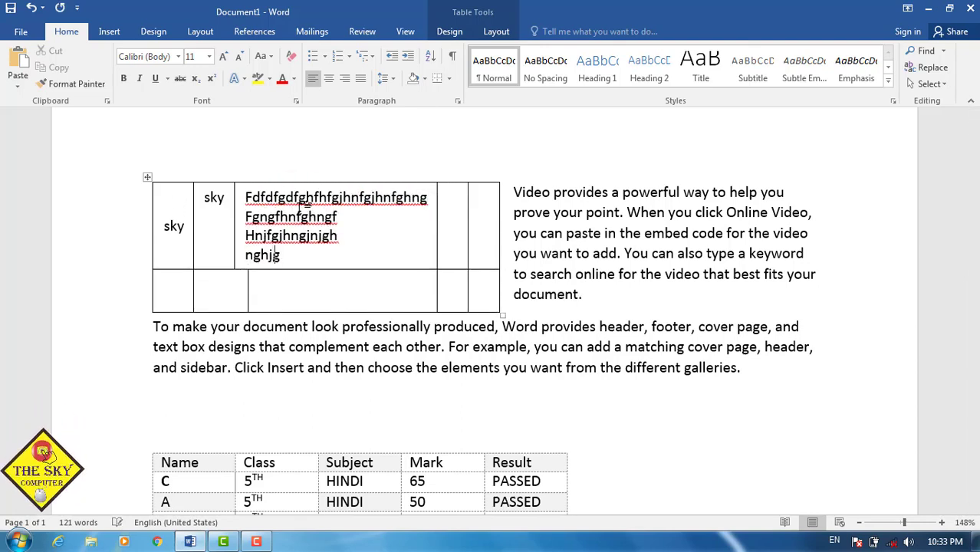
key(Return)
text(jfgjhfgjhj)
key(Return)
text(gh)
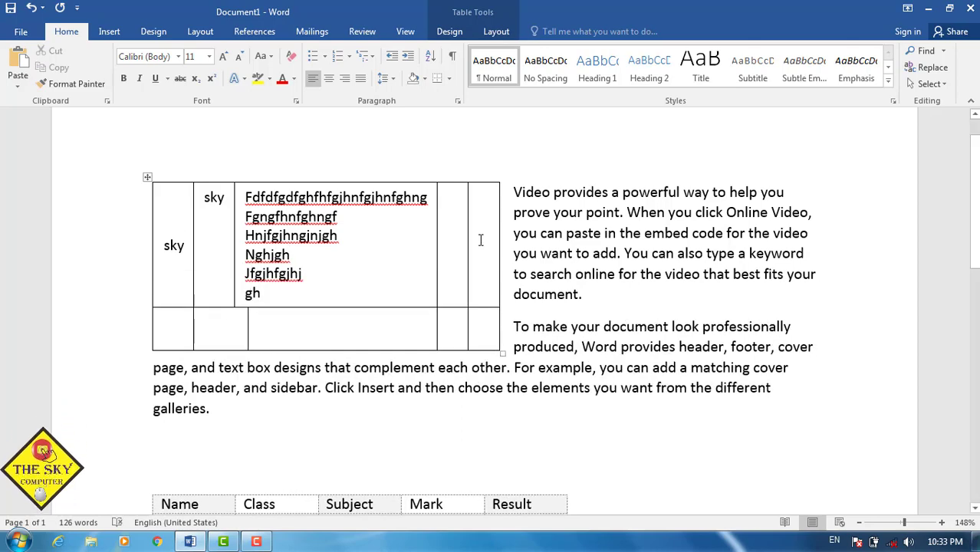
Fill the fourth cell of the upper table's first row with the filler text Gfhgdfhgfh, Gfh, Fgh and Fghgfhgfhfghfghbdfg bdfgvbdfgvdfhgdf
click(456, 242)
text(gfhgdfhgfh)
key(Return)
text(gfh)
key(Return)
text(fgh)
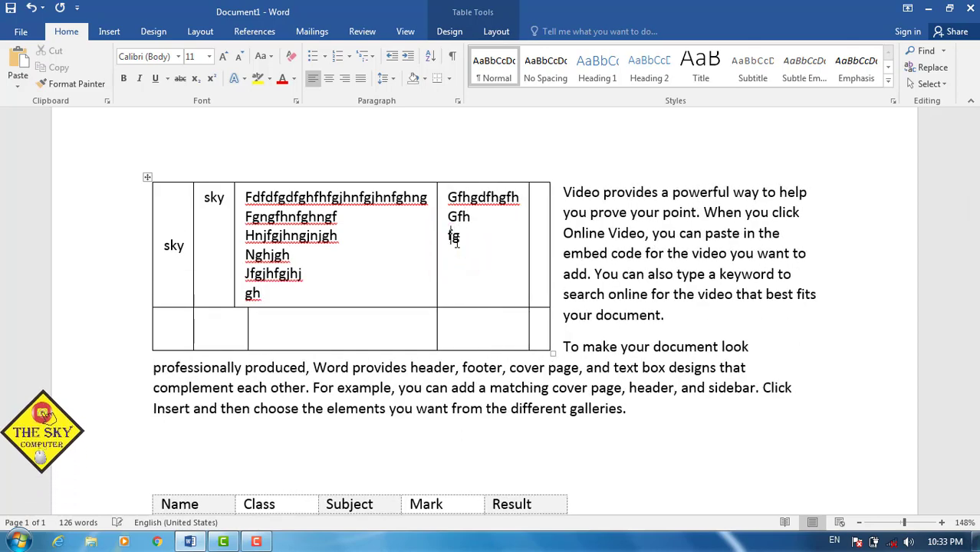
key(Return)
text(fh Fgh Fghfghgfhfghfghb)
text(dfg bdfgvbdfgvdfhgdf)
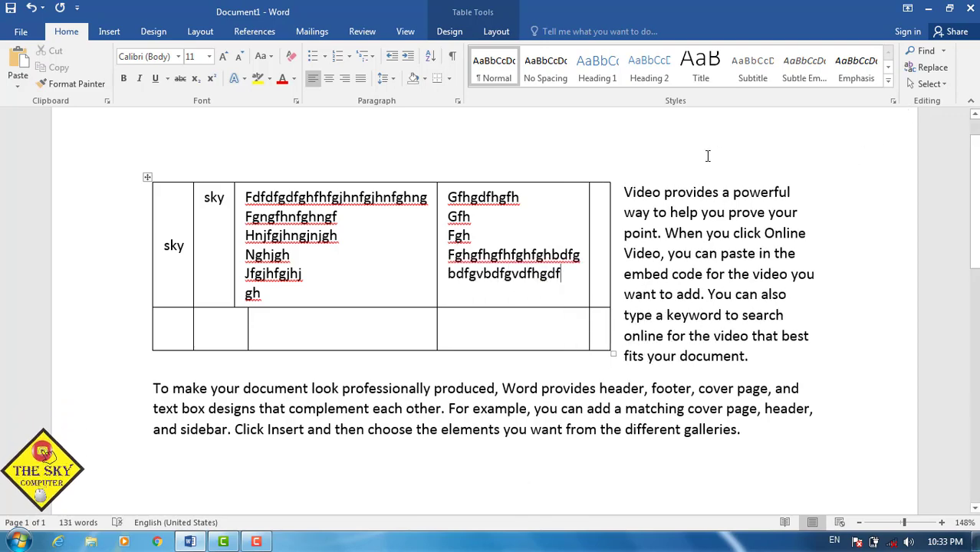
Insert seven blank paragraphs before "Video provides a powerful way" to push the text below the upper table
click(625, 193)
key(Return)
key(Return)
key(Return)
key(Return)
key(Return)
key(Return)
key(Return)
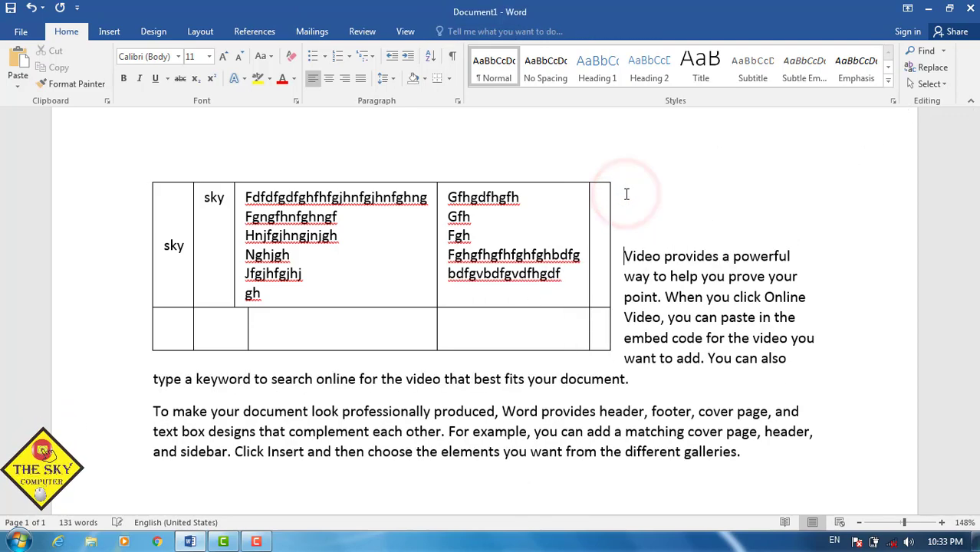
Try converting the upper table with the filler text to plain text separated by paragraph marks, and undo the conversion
click(580, 272)
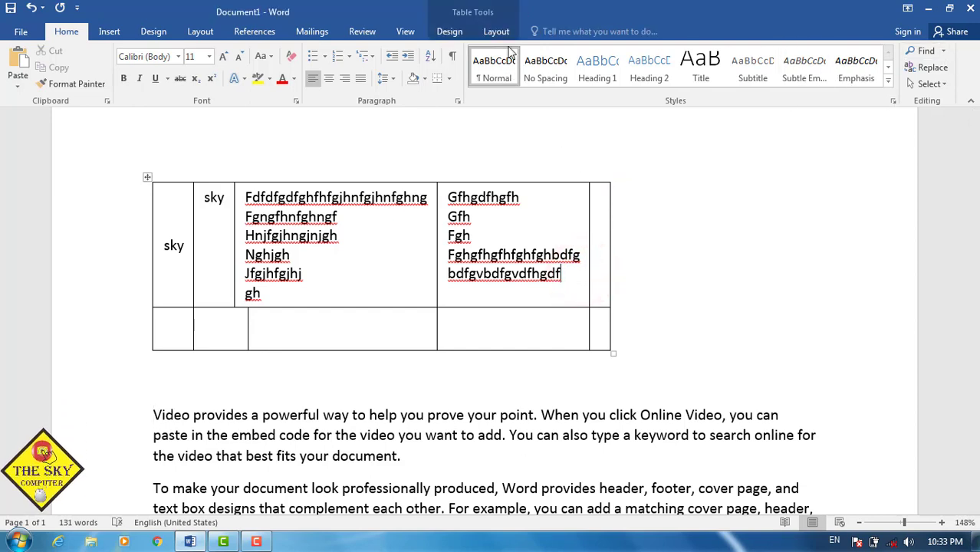
click(495, 23)
click(496, 30)
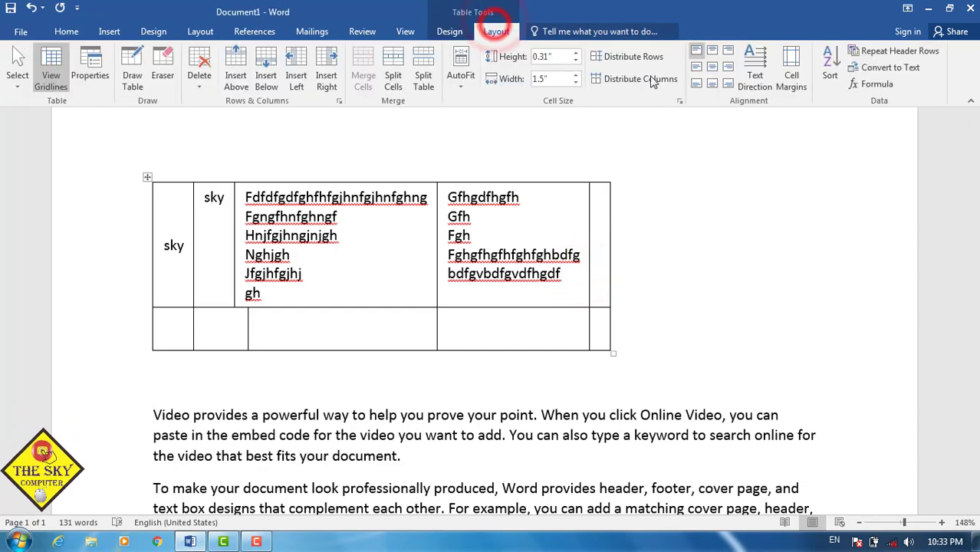
click(888, 68)
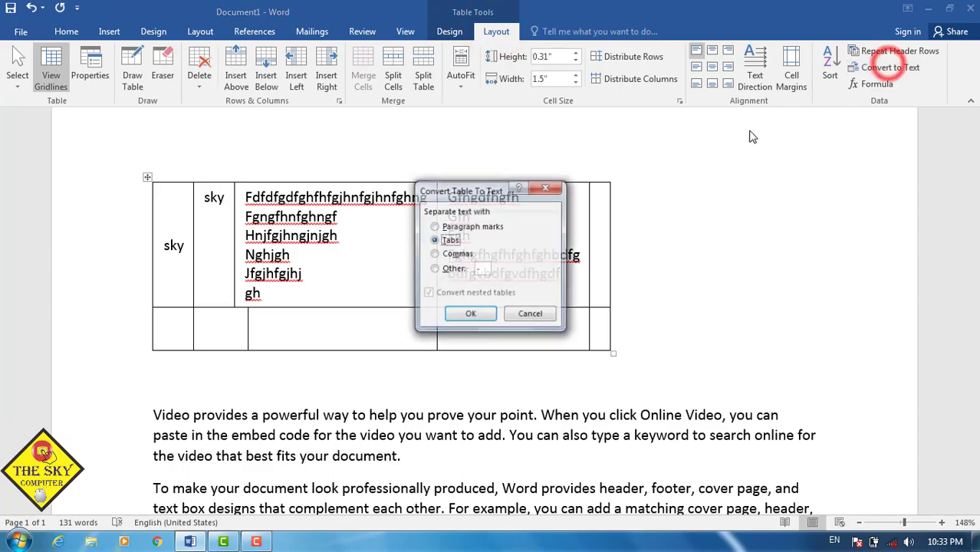
click(477, 229)
click(470, 314)
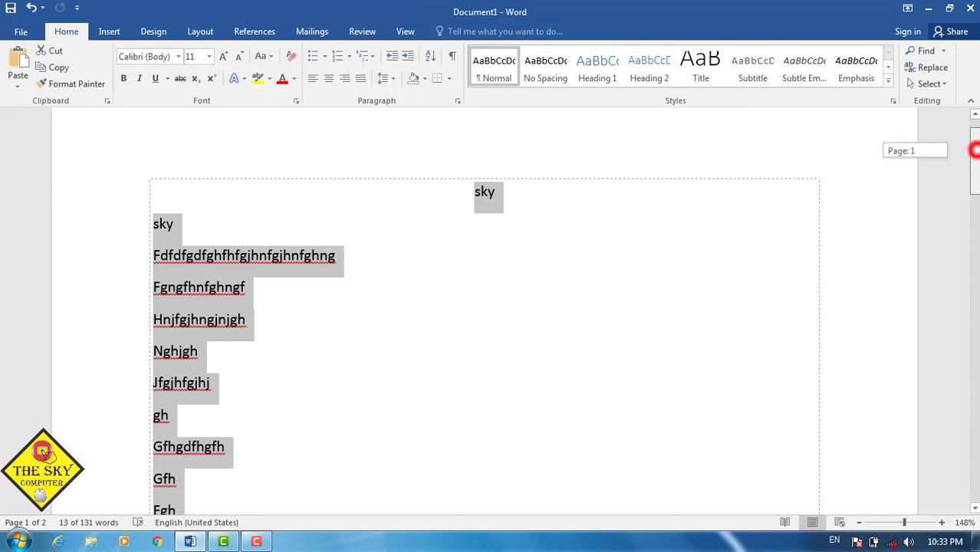
mouse_move(974, 150)
mouse_down()
mouse_move(974, 195)
mouse_move(975, 144)
mouse_up()
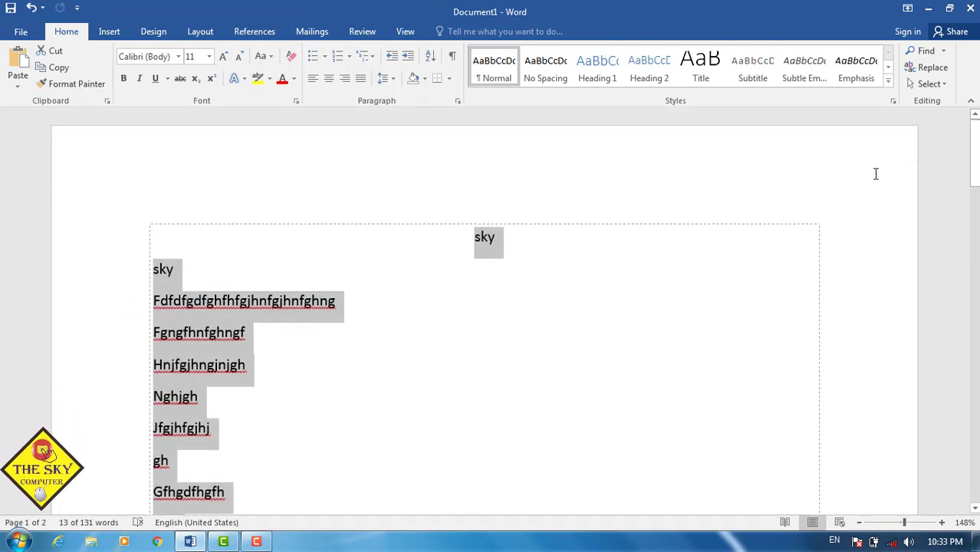
key(ctrl+z)
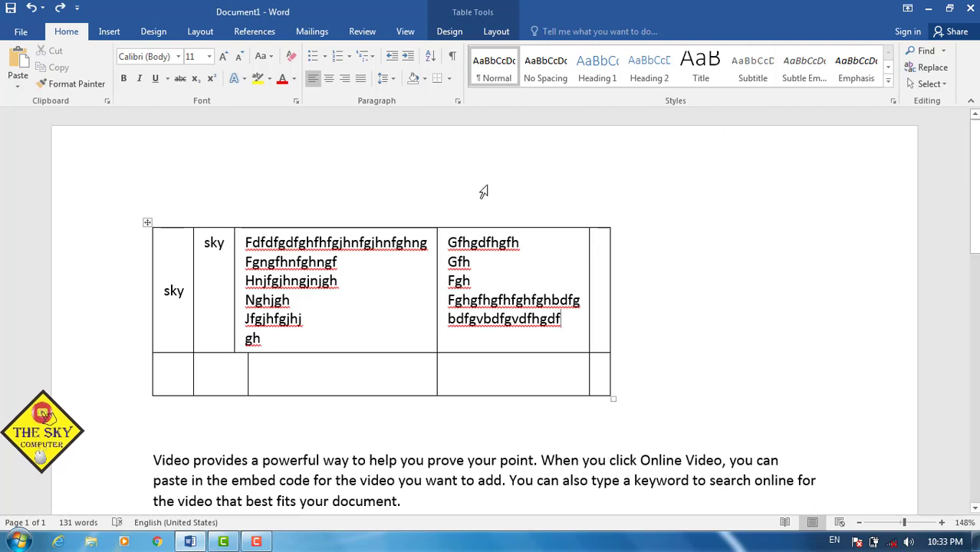
click(496, 31)
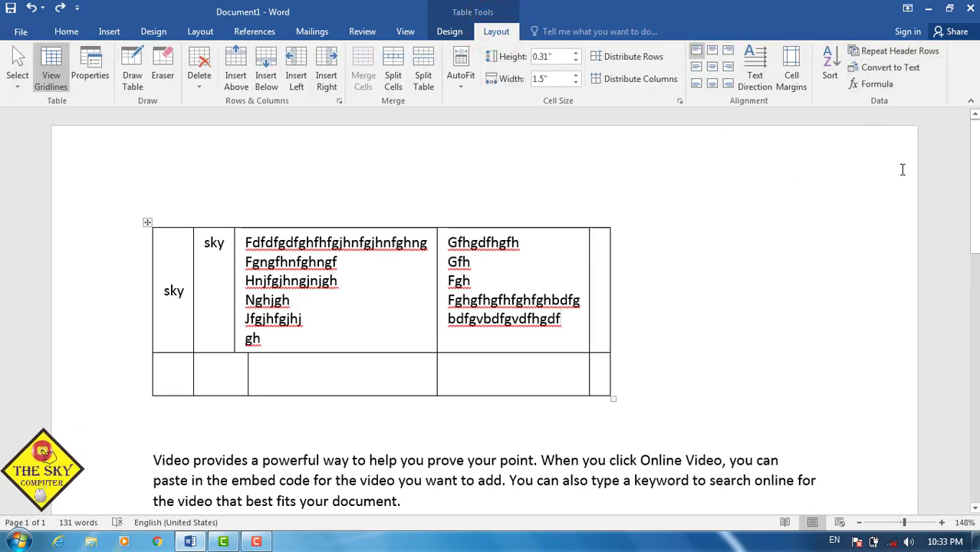
Replace HINDI with 76 in the Subject cell of row C in the lower marks table
scroll(976, 139, down, 9)
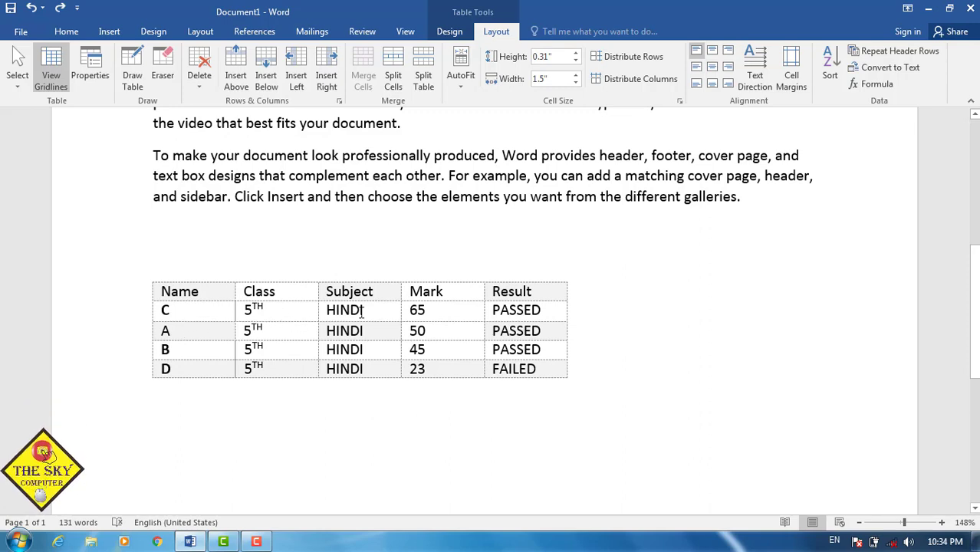
click(376, 291)
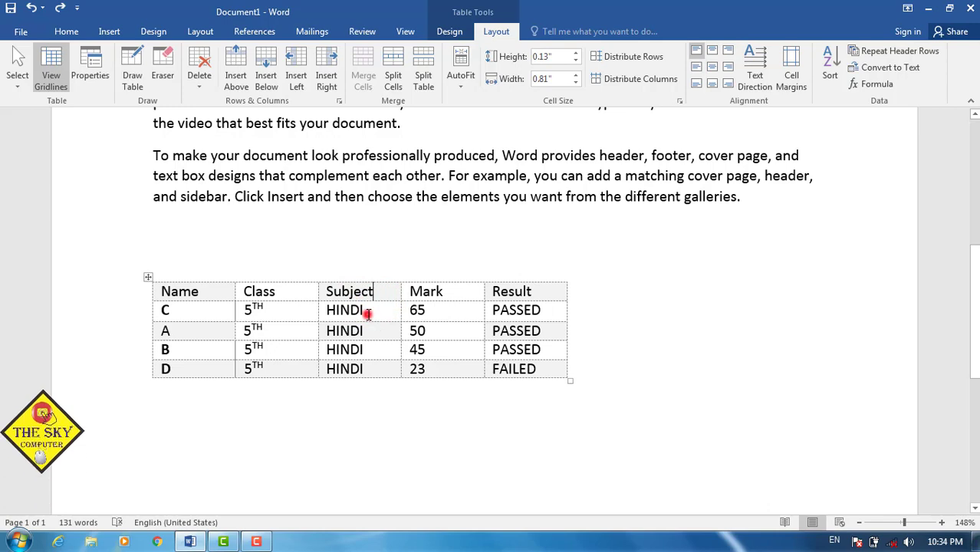
click(368, 313)
key(BackSpace)
key(BackSpace)
key(BackSpace)
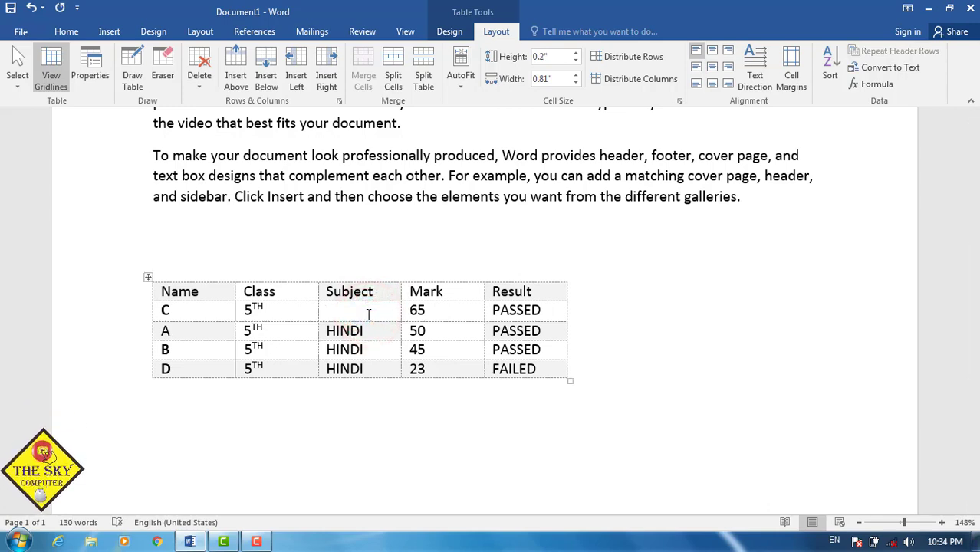
text(6)
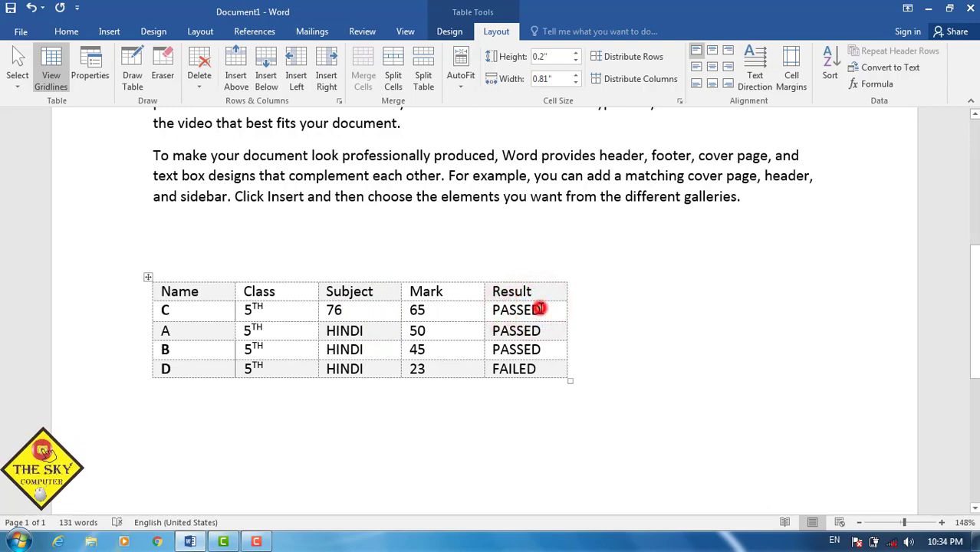
Replace PASSED in row C's Result cell with the formula =SUM(LEFT), moving the Formula dialog clear of the table
click(541, 309)
key(BackSpace)
key(BackSpace)
key(BackSpace)
key(BackSpace)
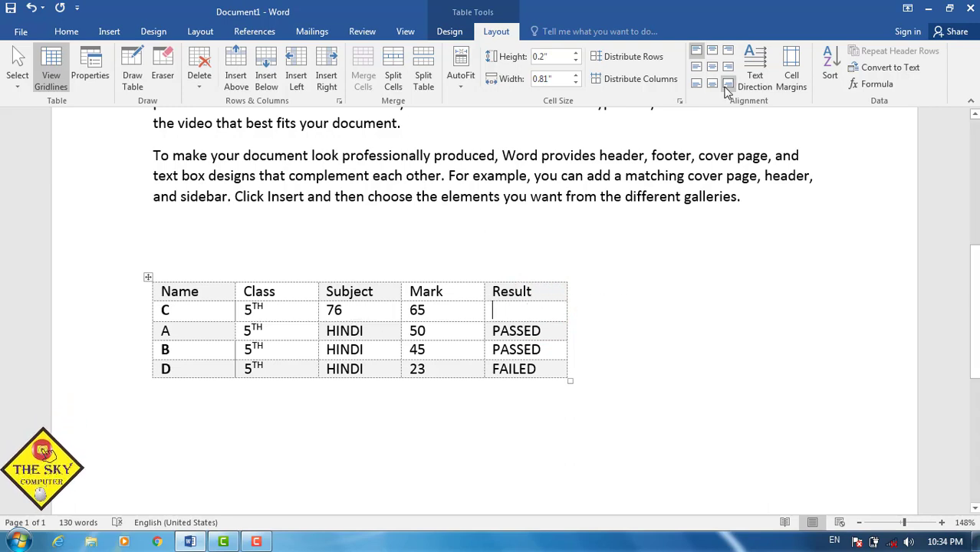
click(875, 84)
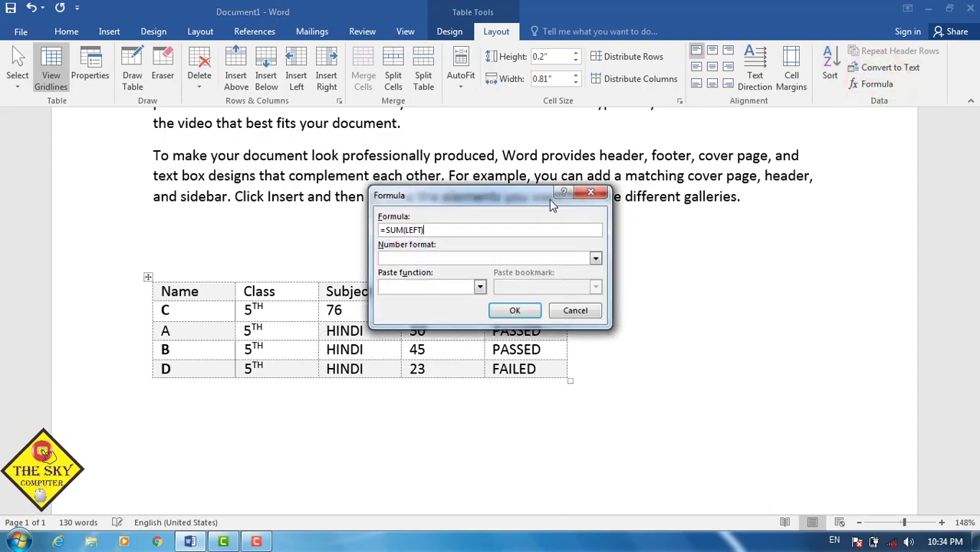
drag(549, 197, 800, 214)
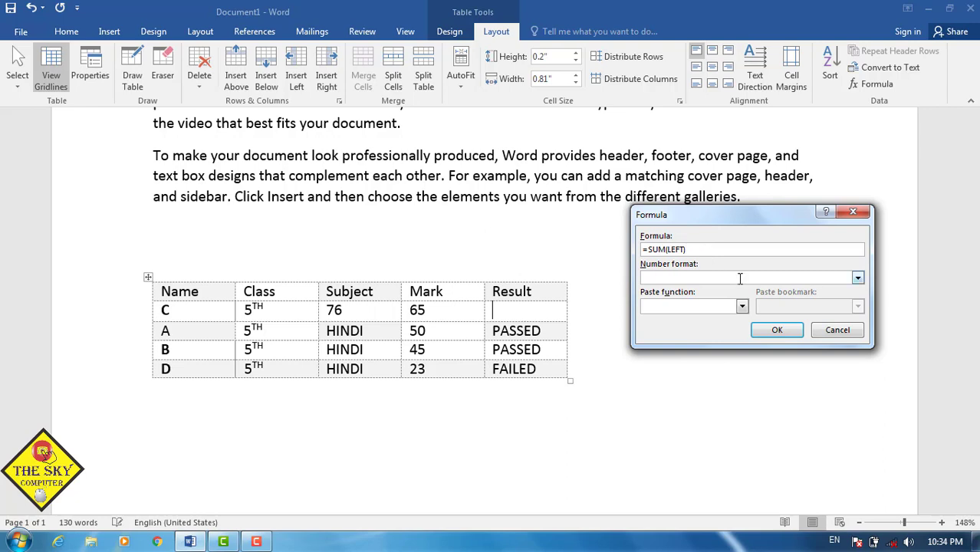
click(773, 330)
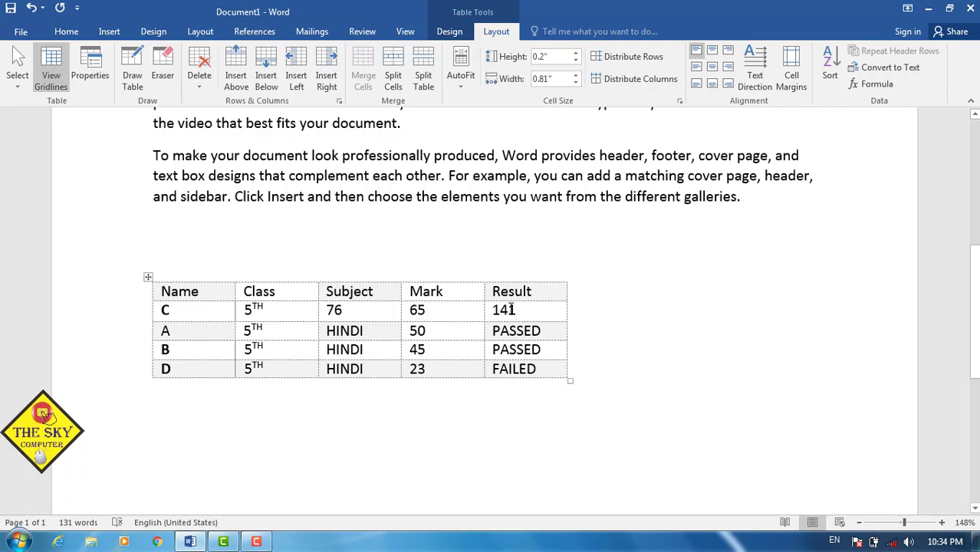
Examine the number formats and paste functions available for a table formula, and dismiss the Formula dialog
click(878, 84)
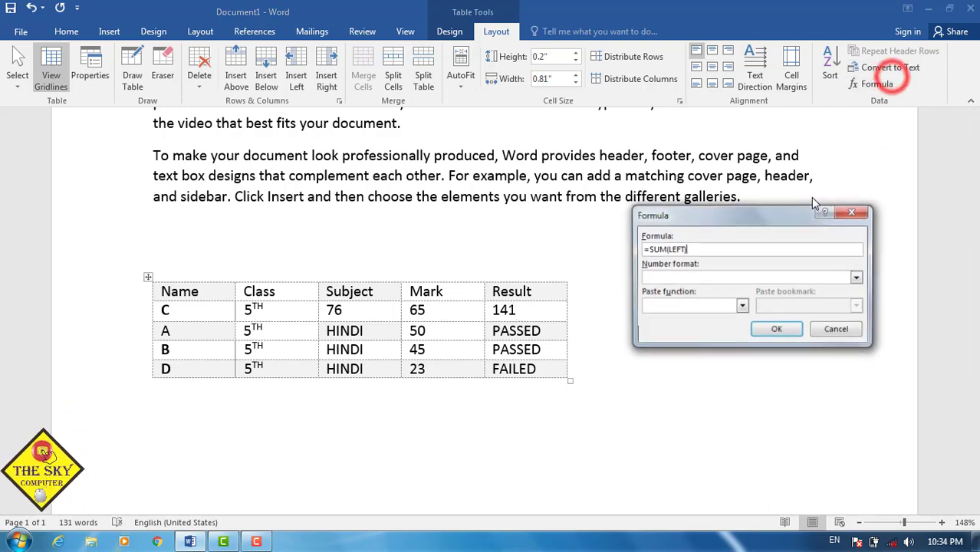
click(858, 278)
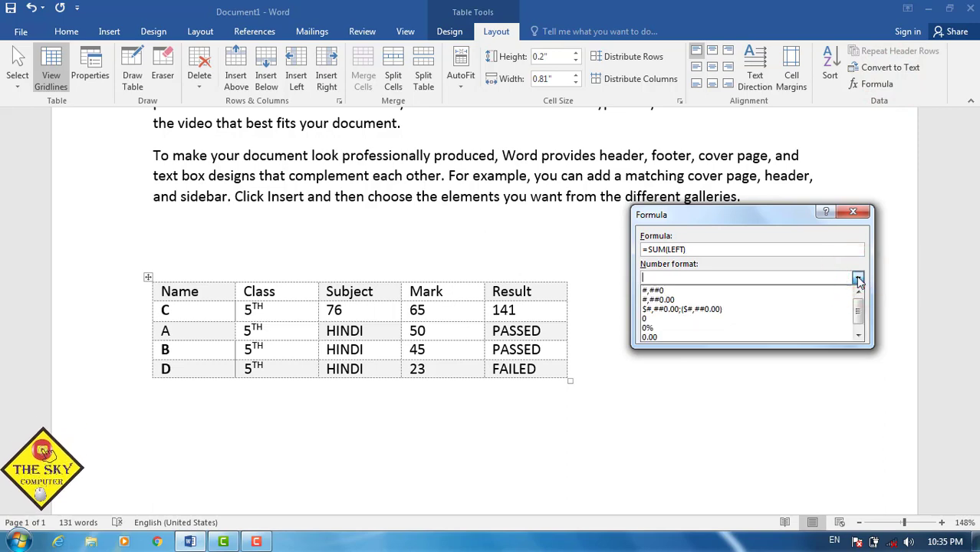
click(858, 278)
click(741, 307)
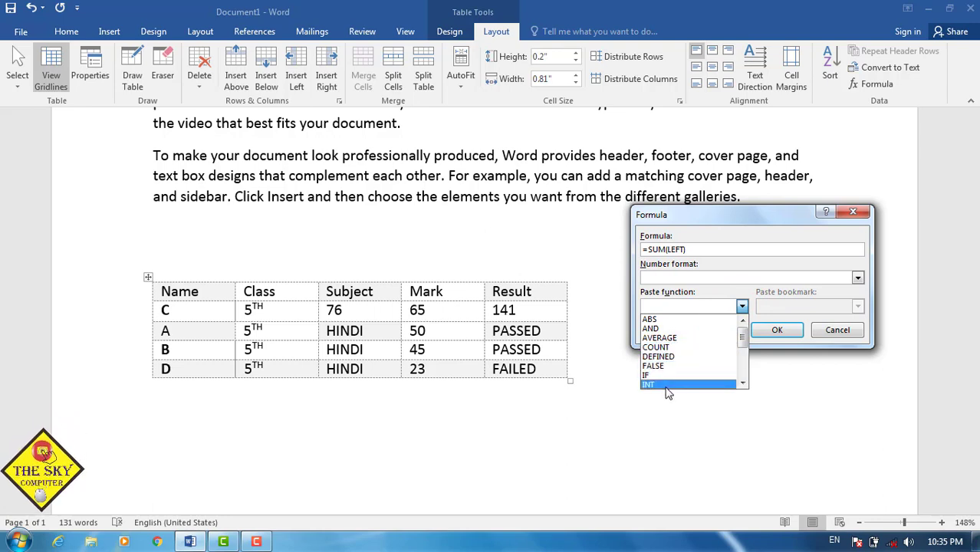
mouse_move(740, 328)
mouse_down()
mouse_move(740, 376)
mouse_move(741, 328)
mouse_up()
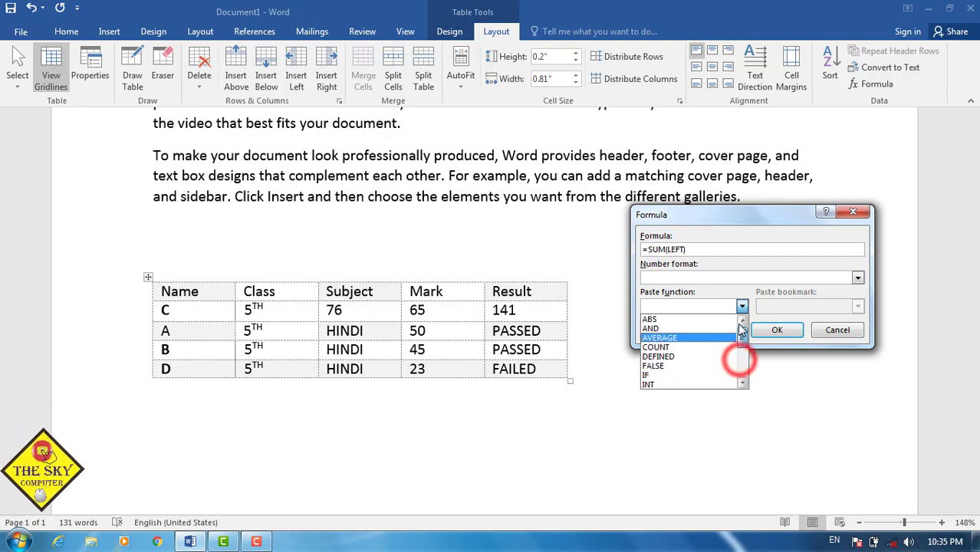
click(844, 329)
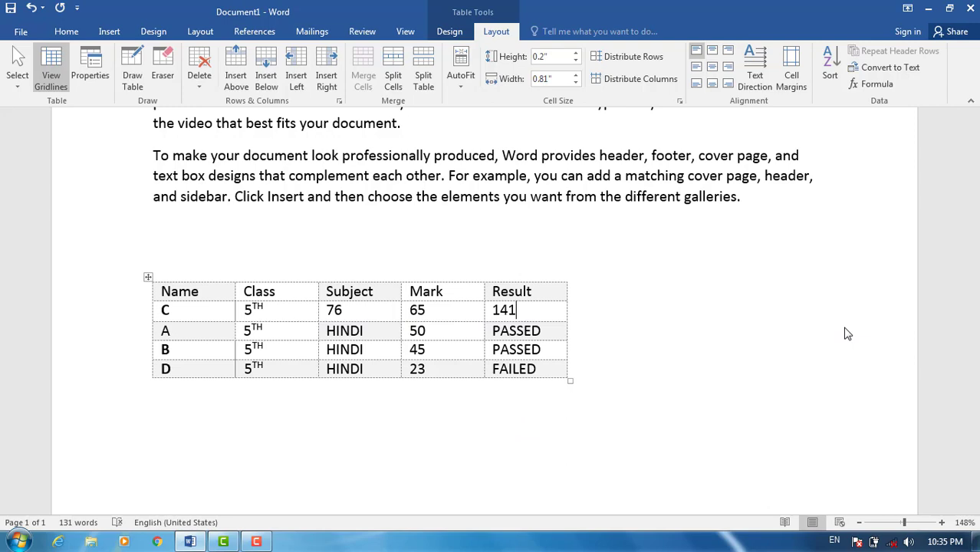
click(125, 36)
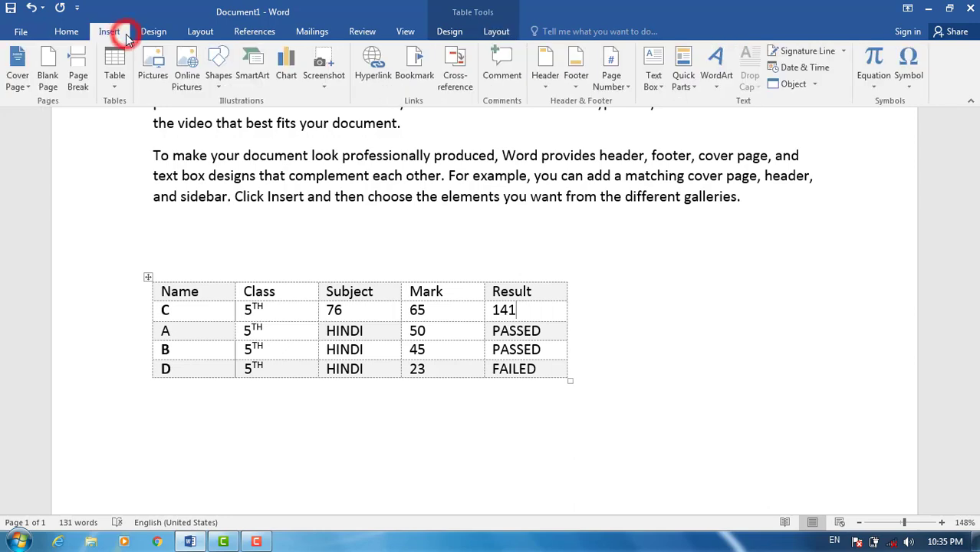